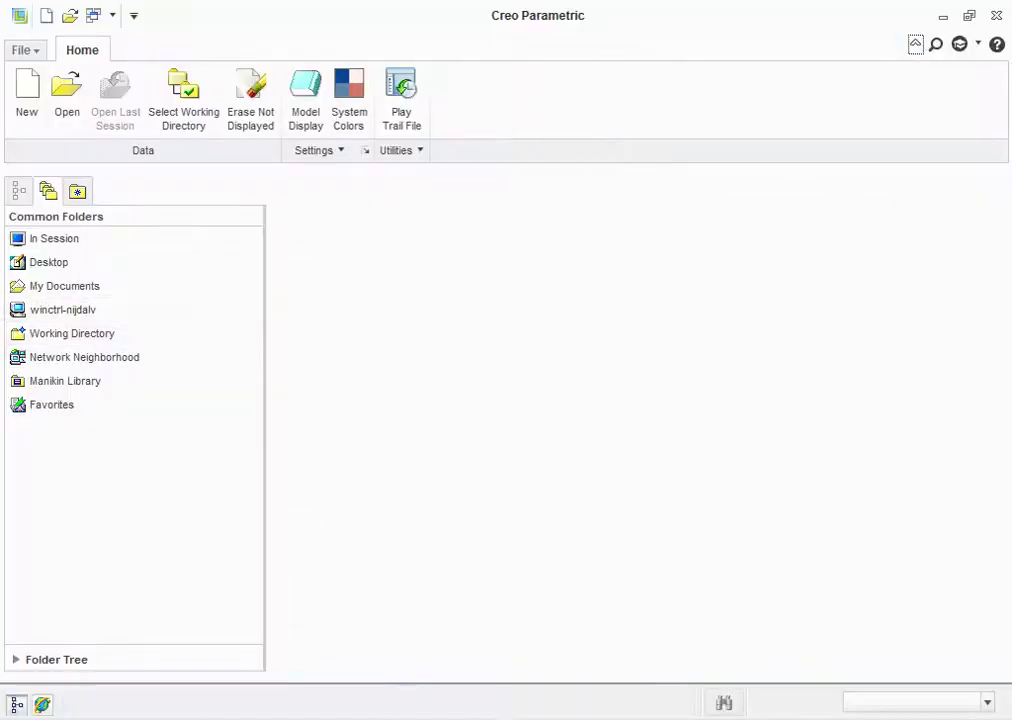
Create a new solid part named Sleeve
key("ctrl+n")
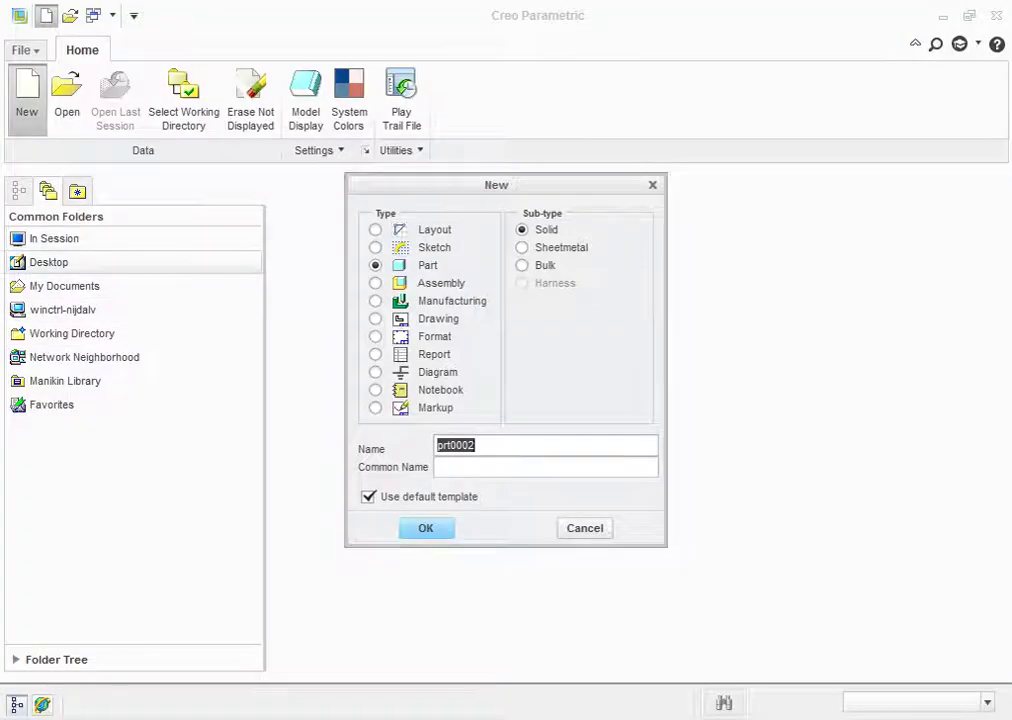
type("Slee")
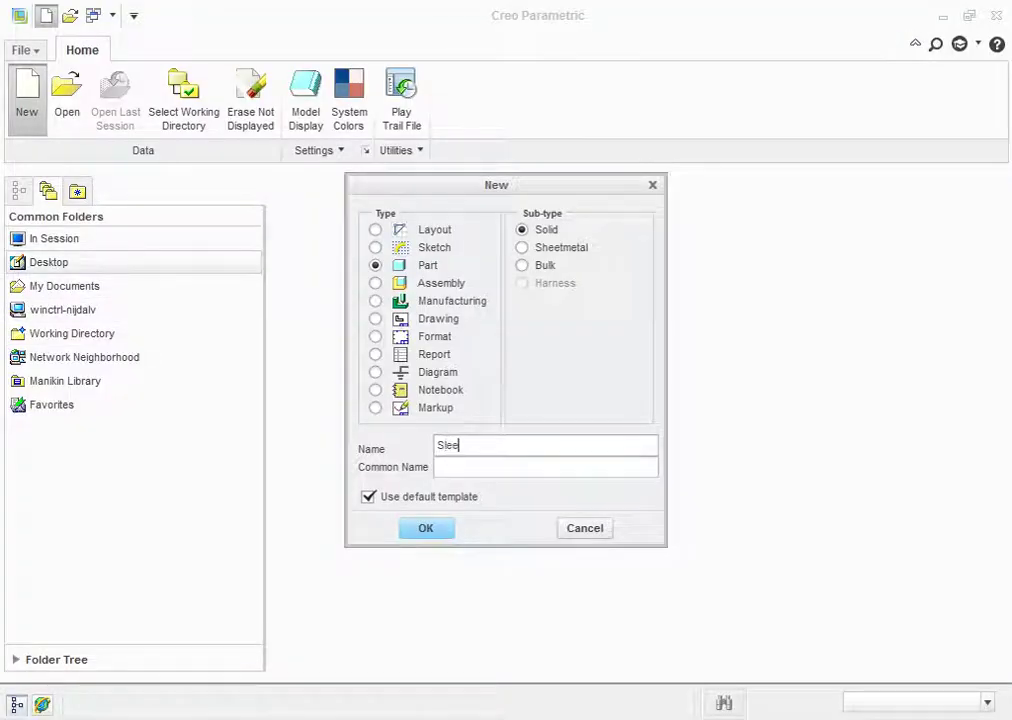
type("ve")
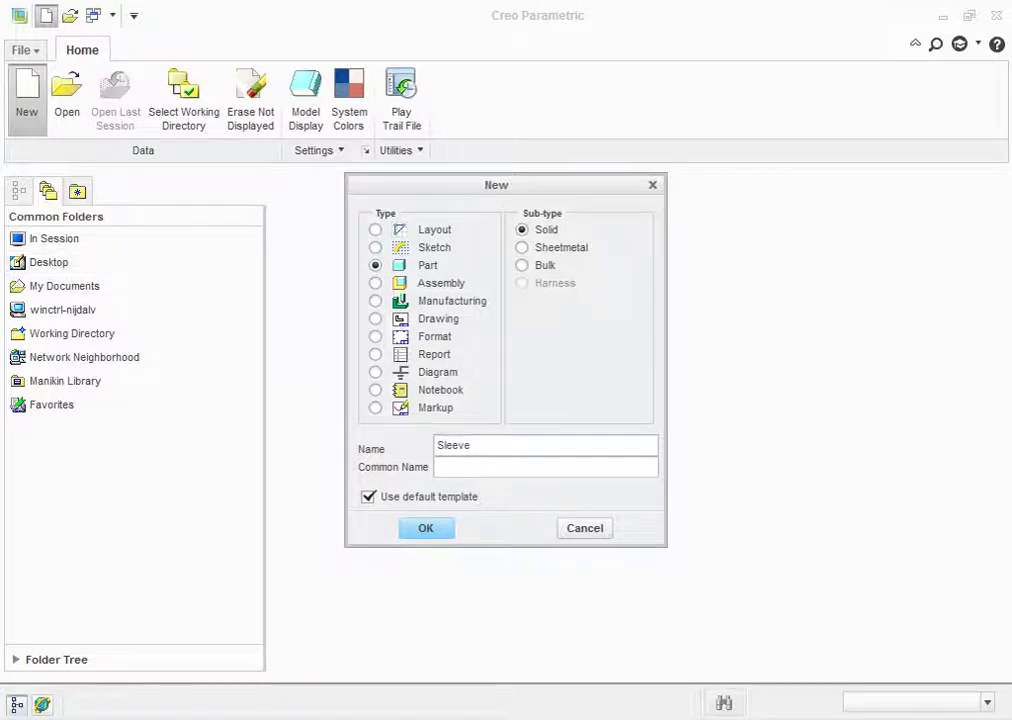
key("Return")
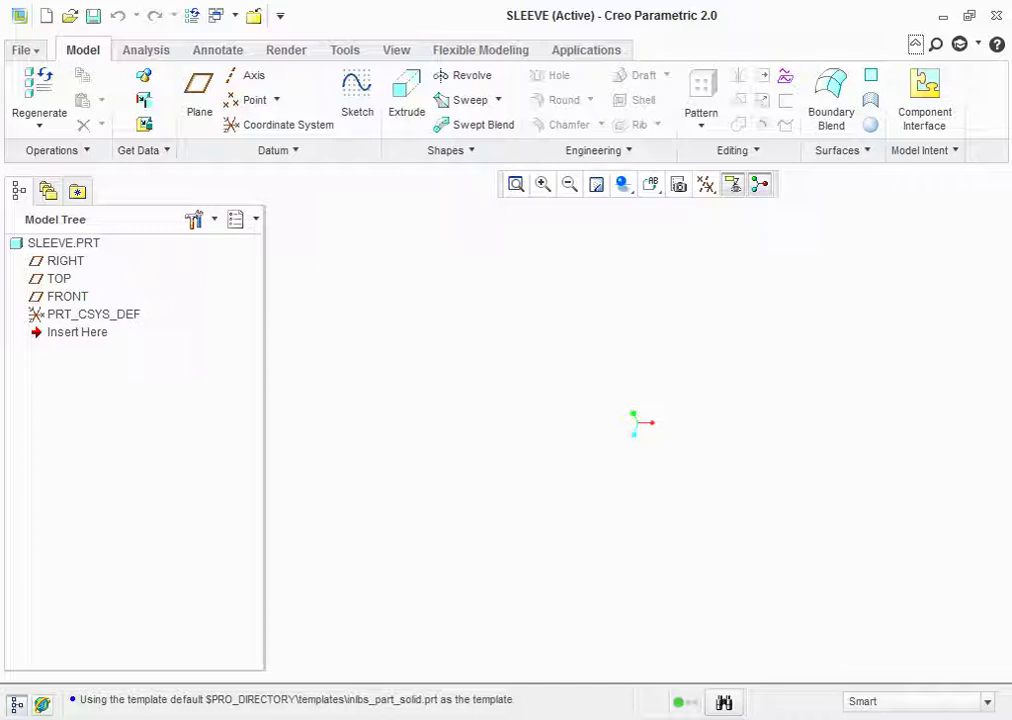
Start a sketch on the RIGHT datum plane, viewed face-on
left_click(67, 296)
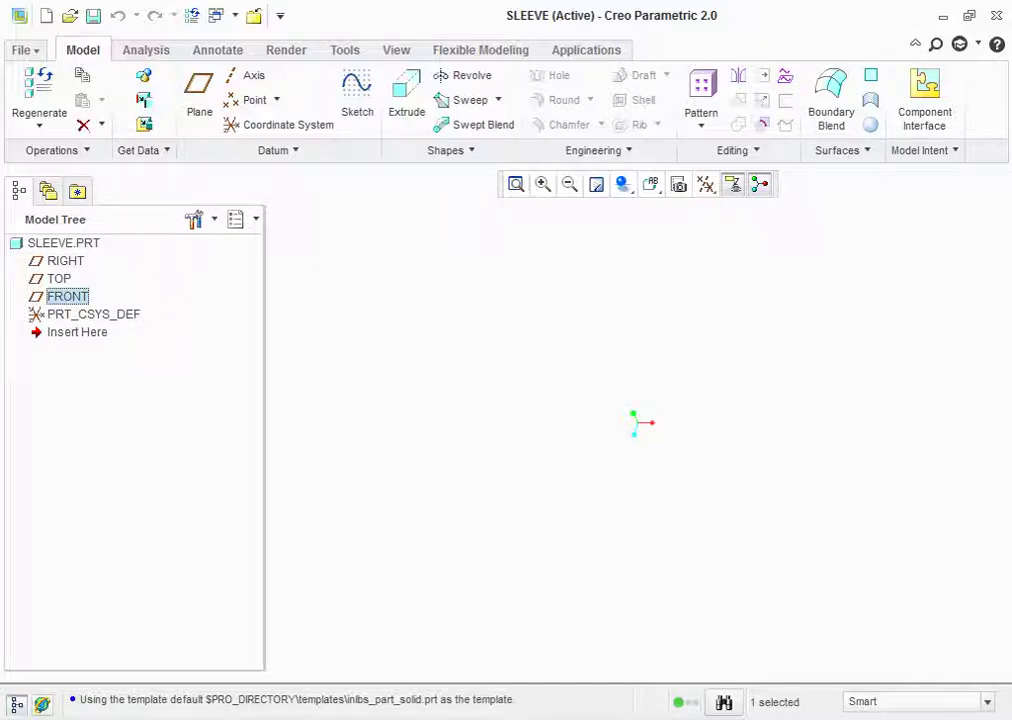
left_click(65, 261)
left_click(357, 95)
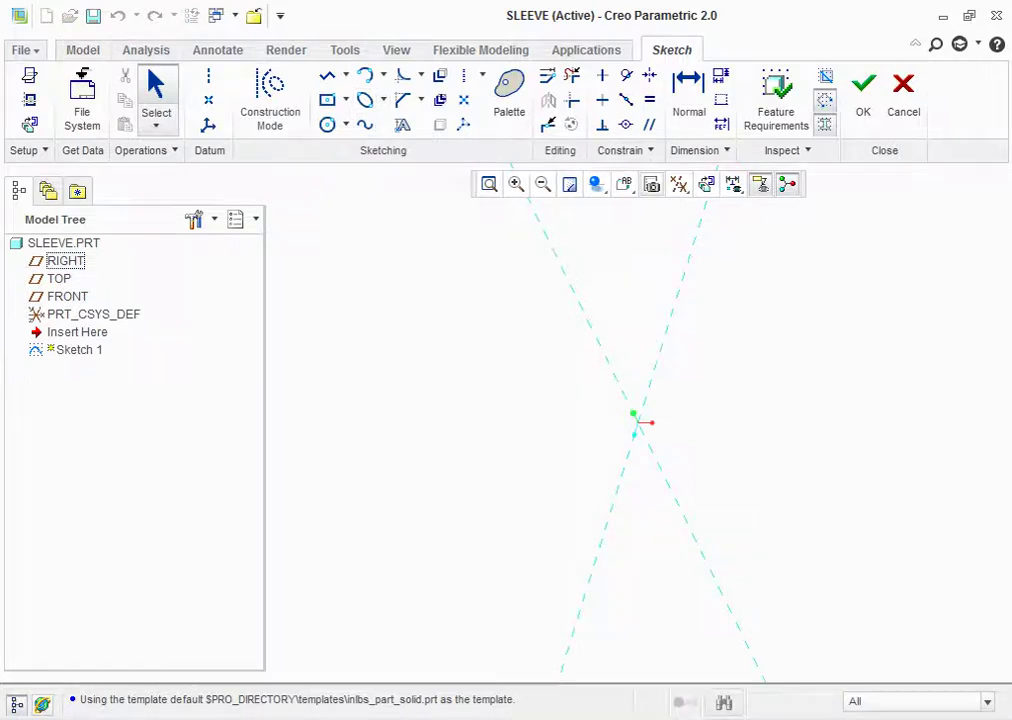
left_click(706, 184)
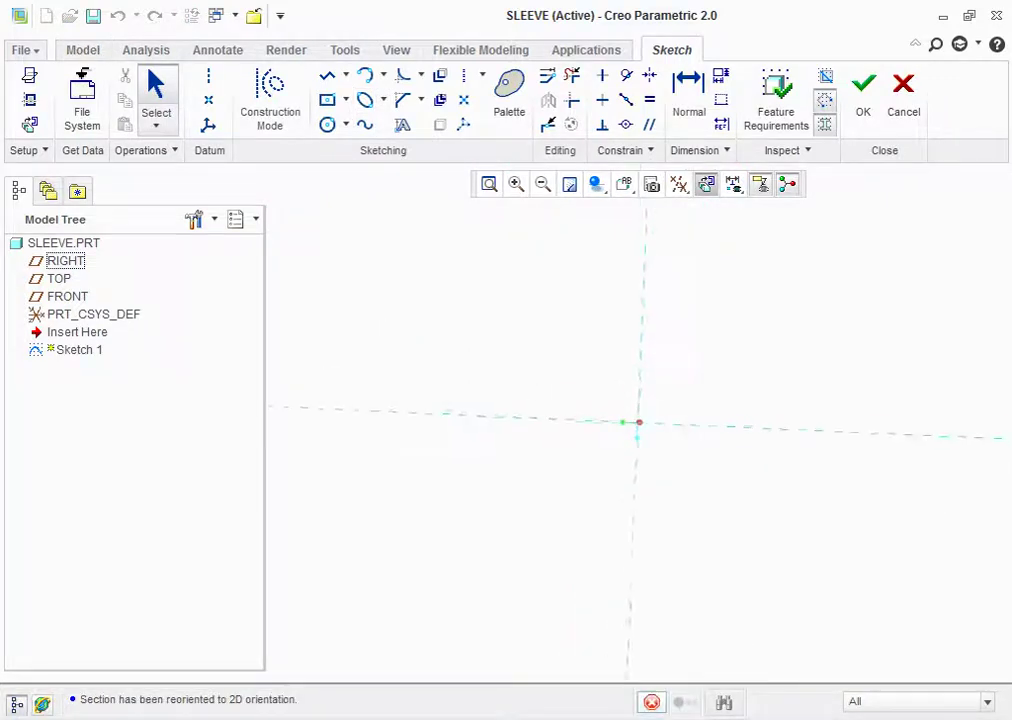
Draw two concentric circles centred at the origin
left_click(327, 124)
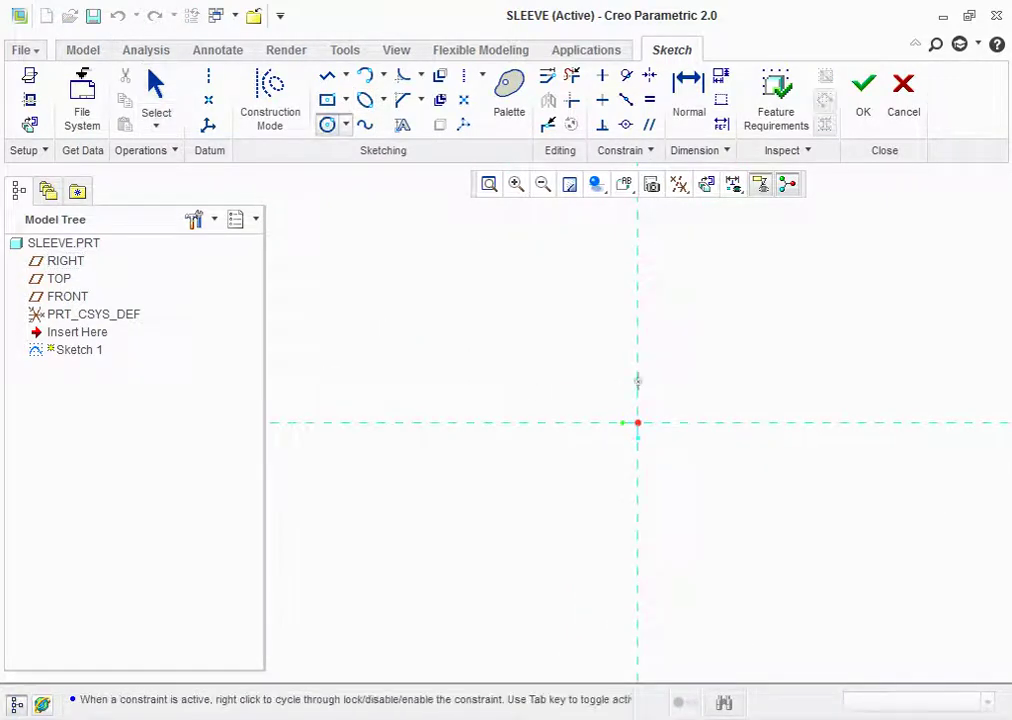
left_click(637, 422)
left_click(698, 361)
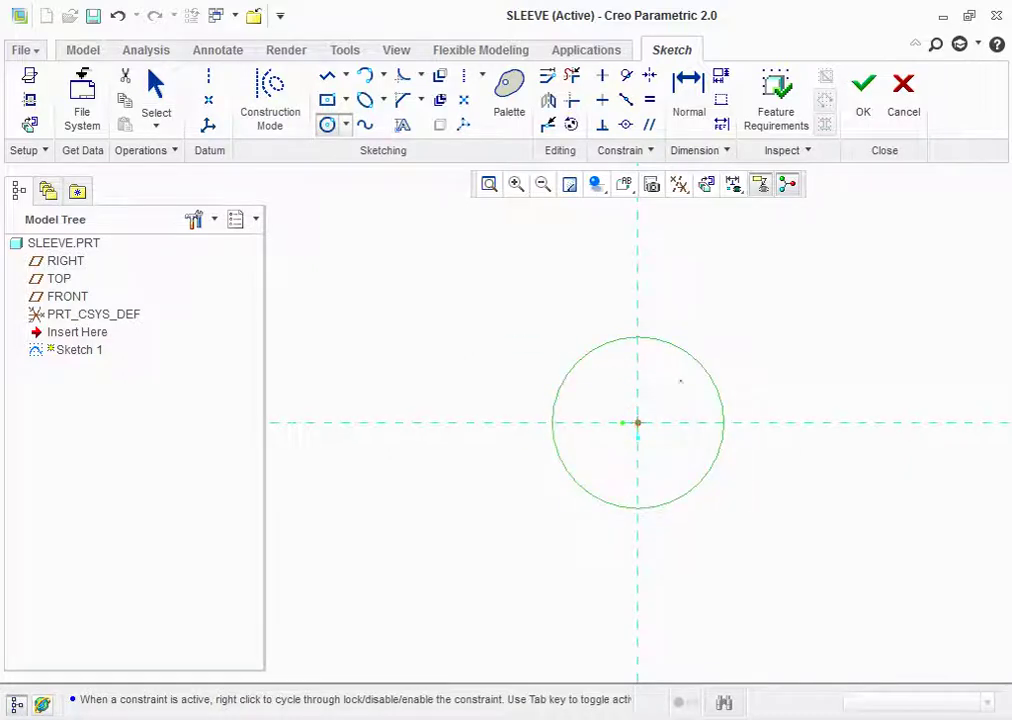
left_click(637, 422)
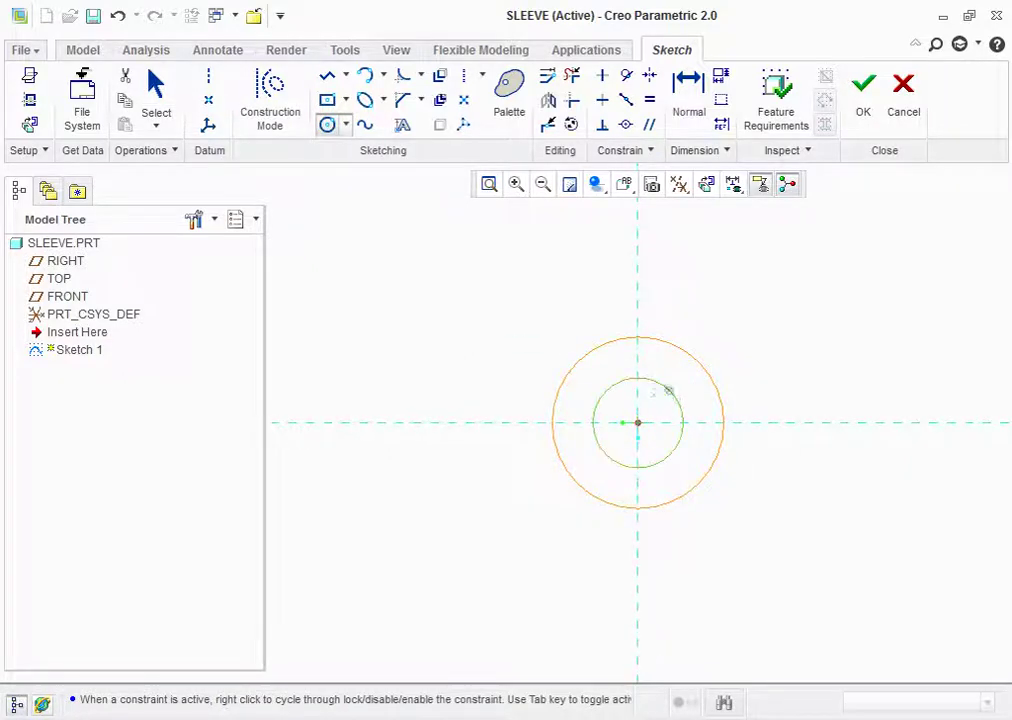
left_click(668, 390)
middle_click(668, 390)
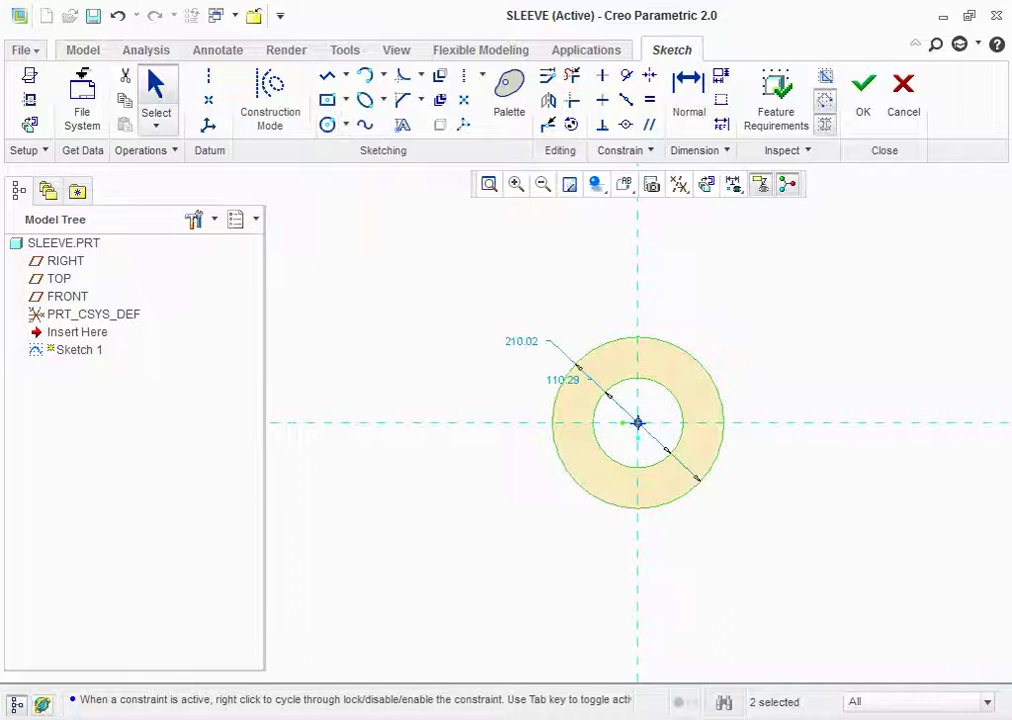
Set the inner circle to diameter 32 and the outer circle to 64
key("alt+Tab")
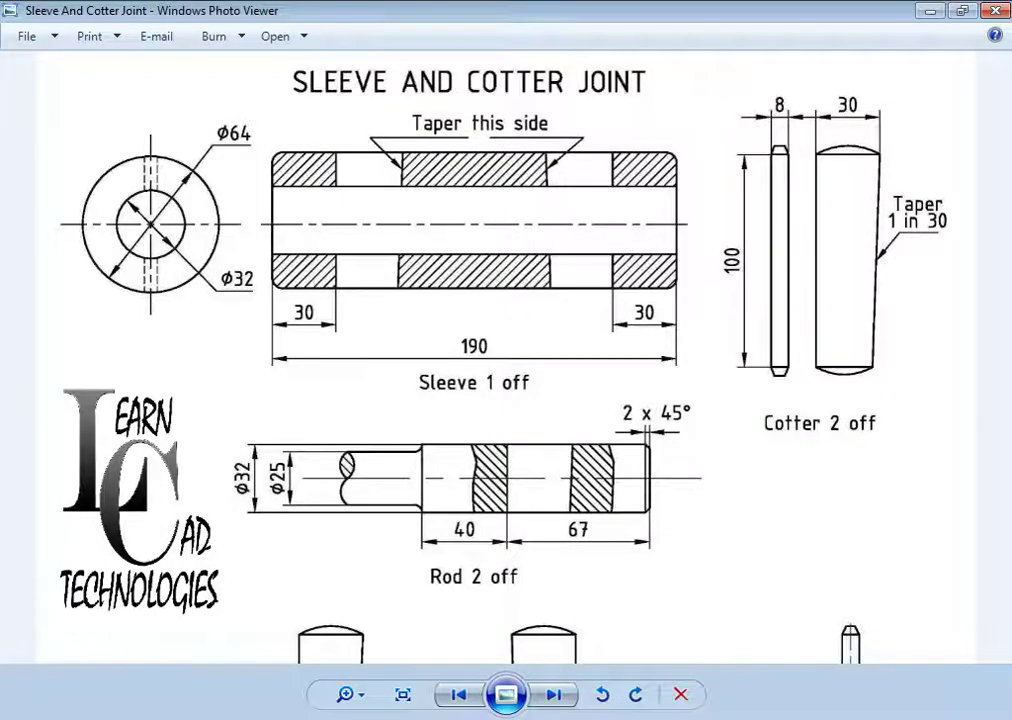
key("alt+Tab")
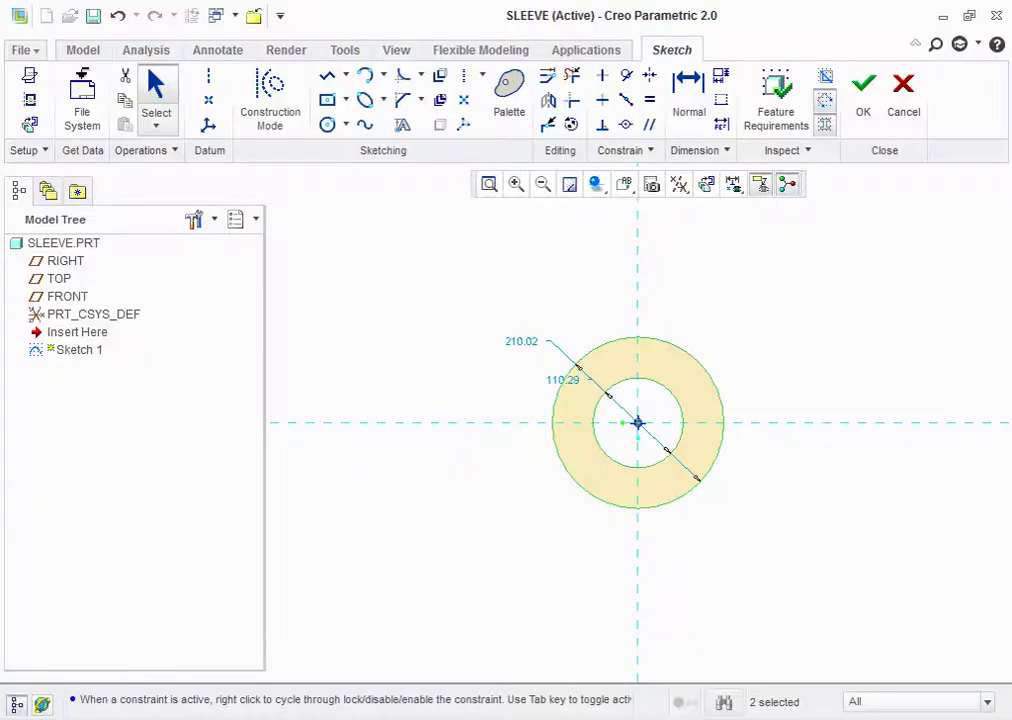
double_click(562, 380)
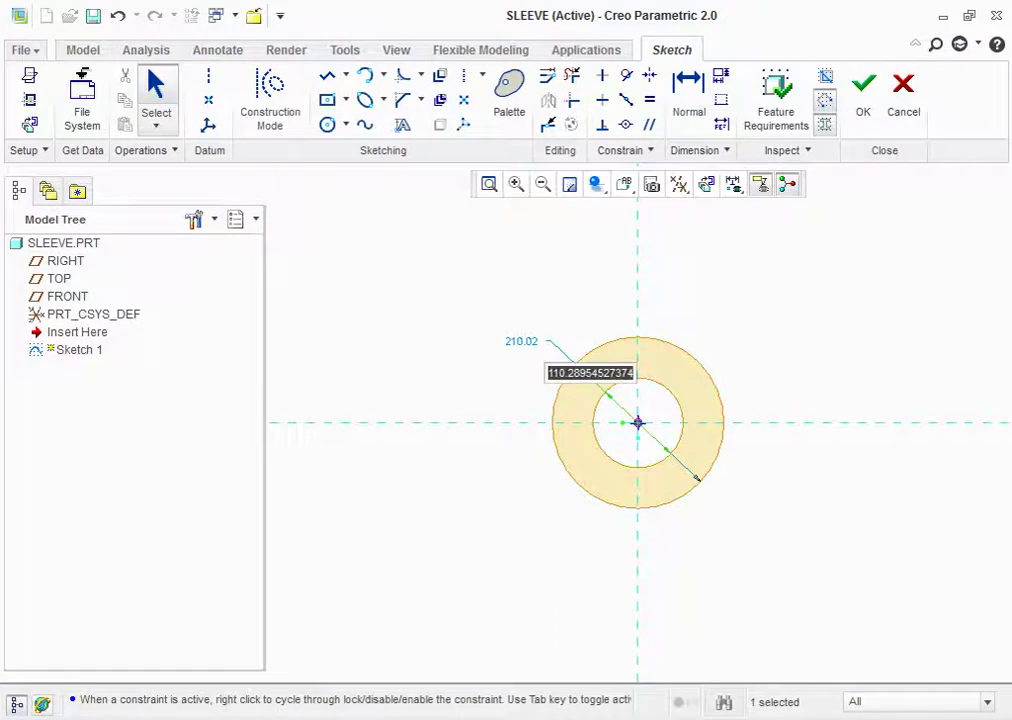
type("32")
key("Return")
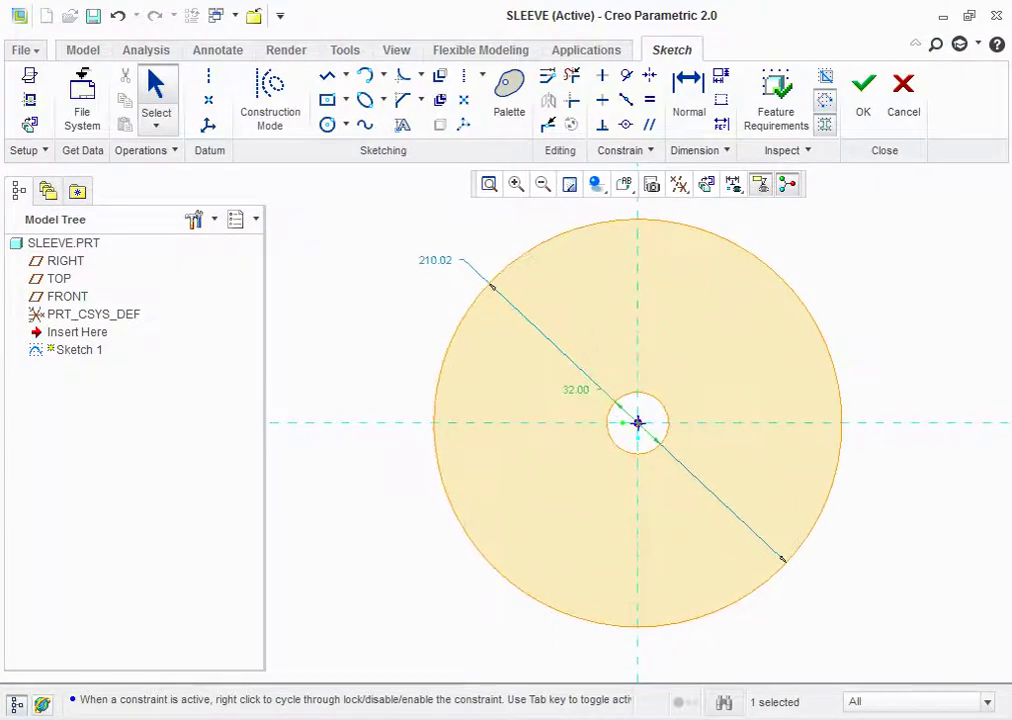
double_click(435, 260)
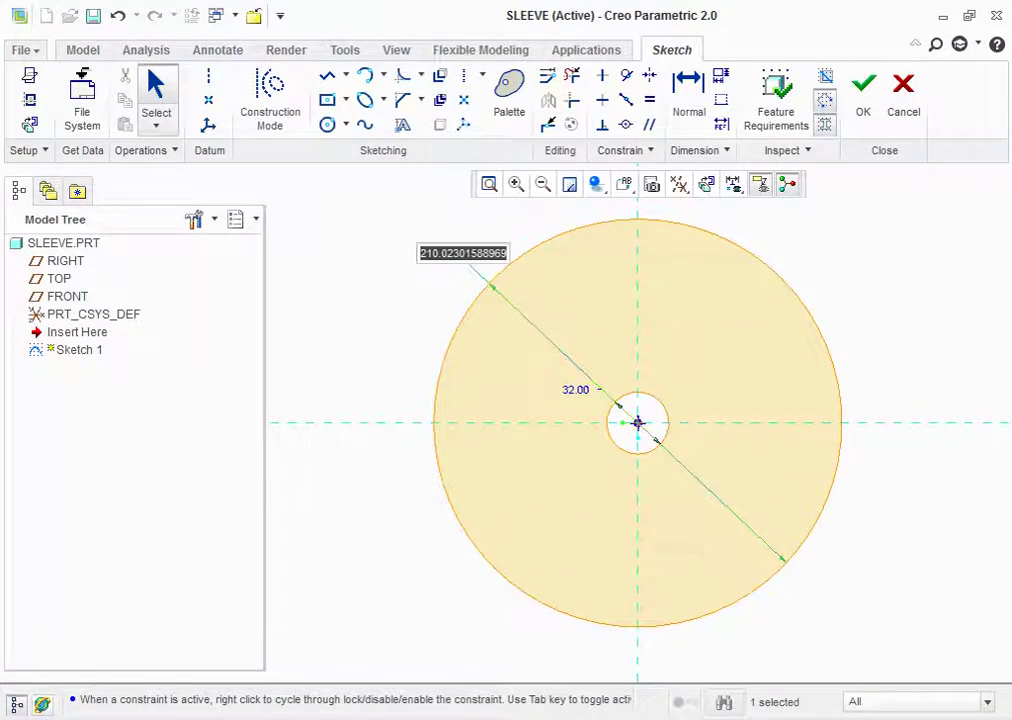
type("64")
key("Return")
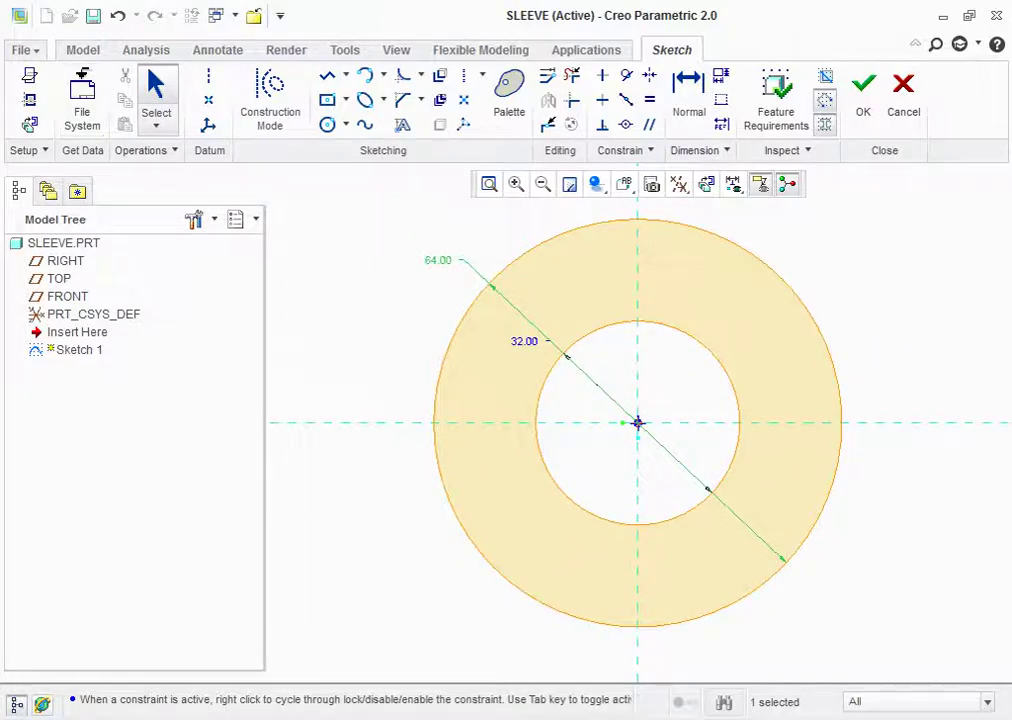
Finish the sketch and return to a 3D view orientation
left_click(863, 90)
key("ctrl+d")
left_click(650, 184)
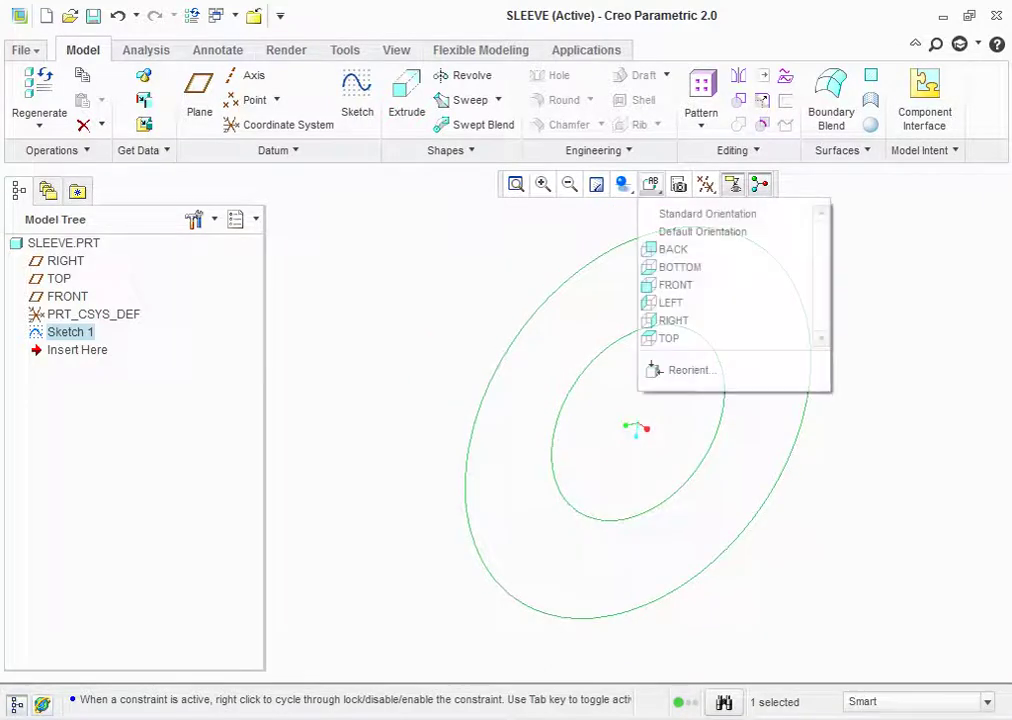
Extrude the two-circle sketch 190 symmetrically about the RIGHT plane into a tube
left_click(707, 213)
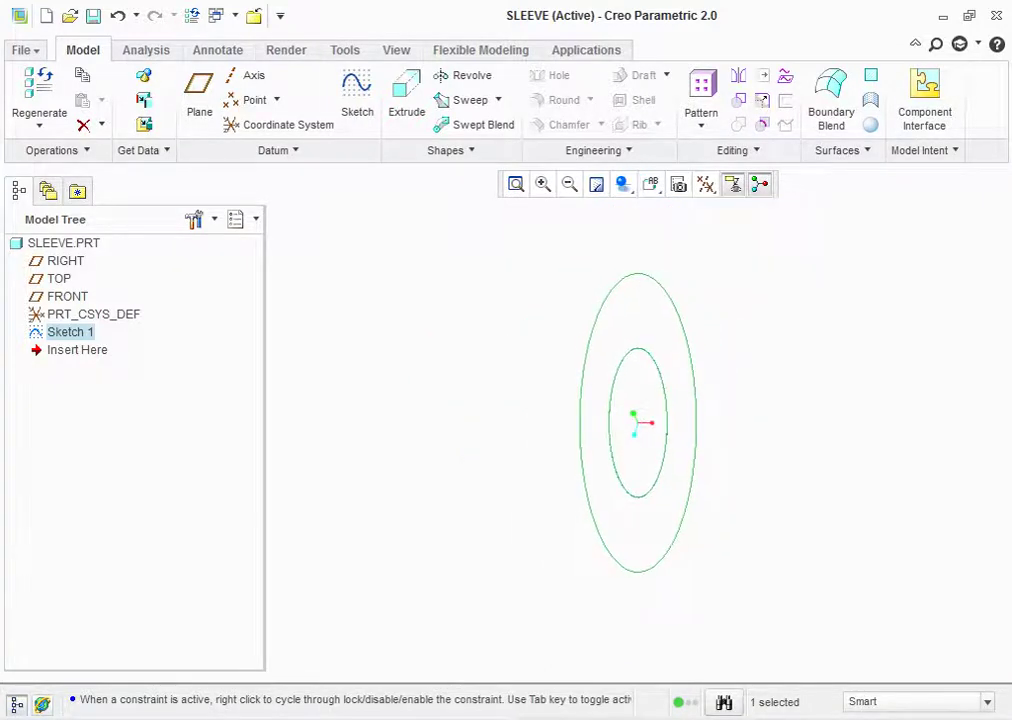
left_click(406, 100)
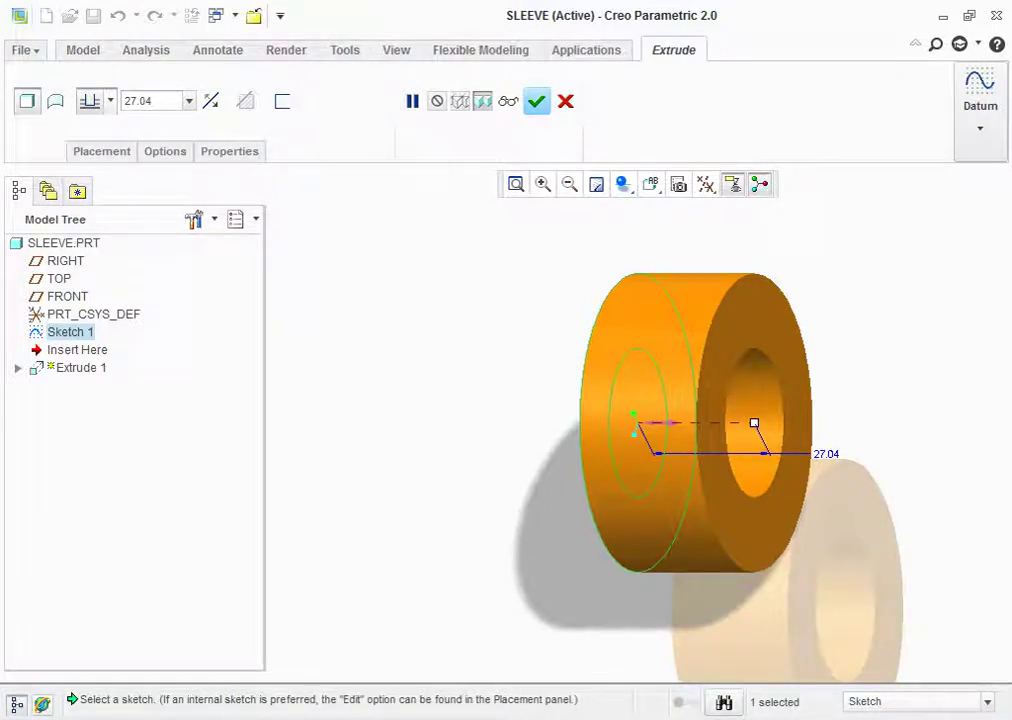
key("alt+Tab")
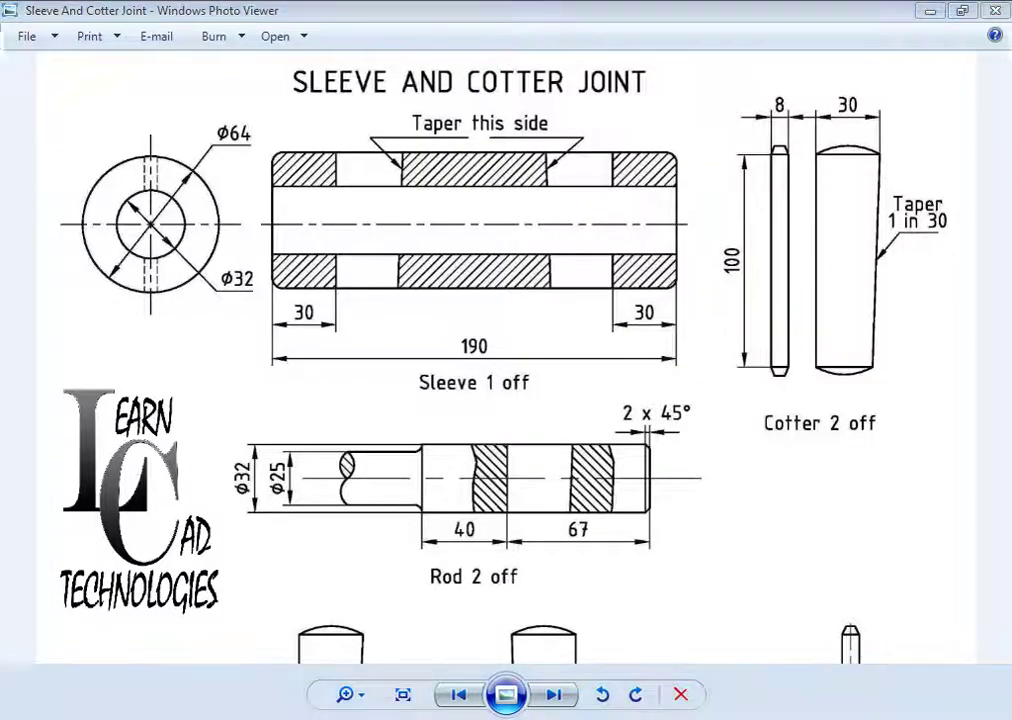
key("alt+Tab")
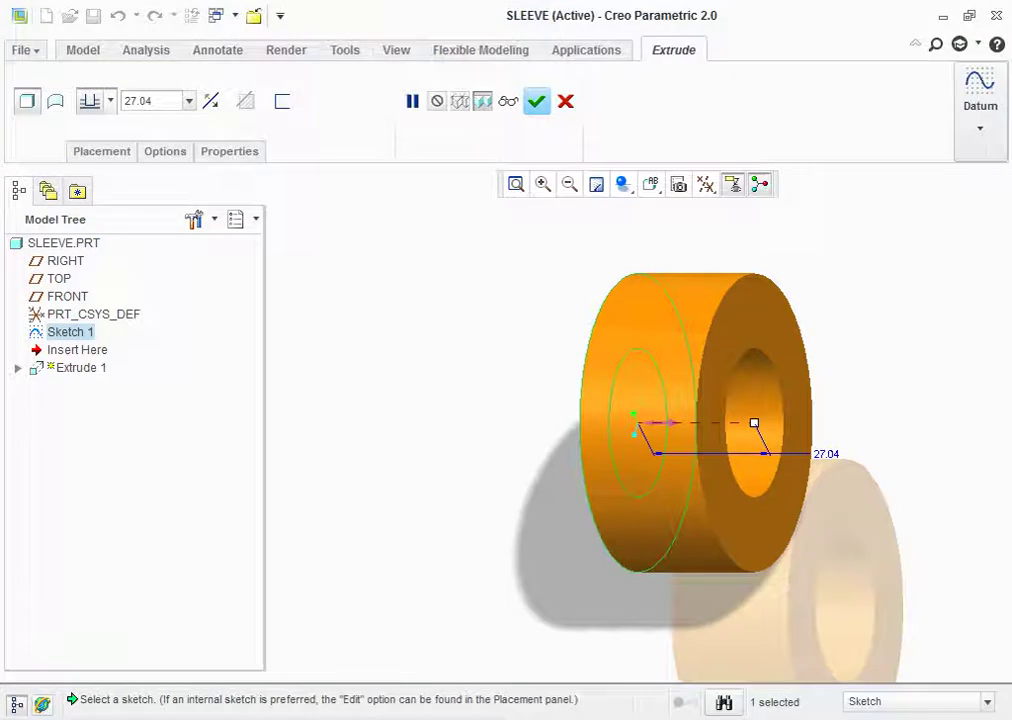
type("190")
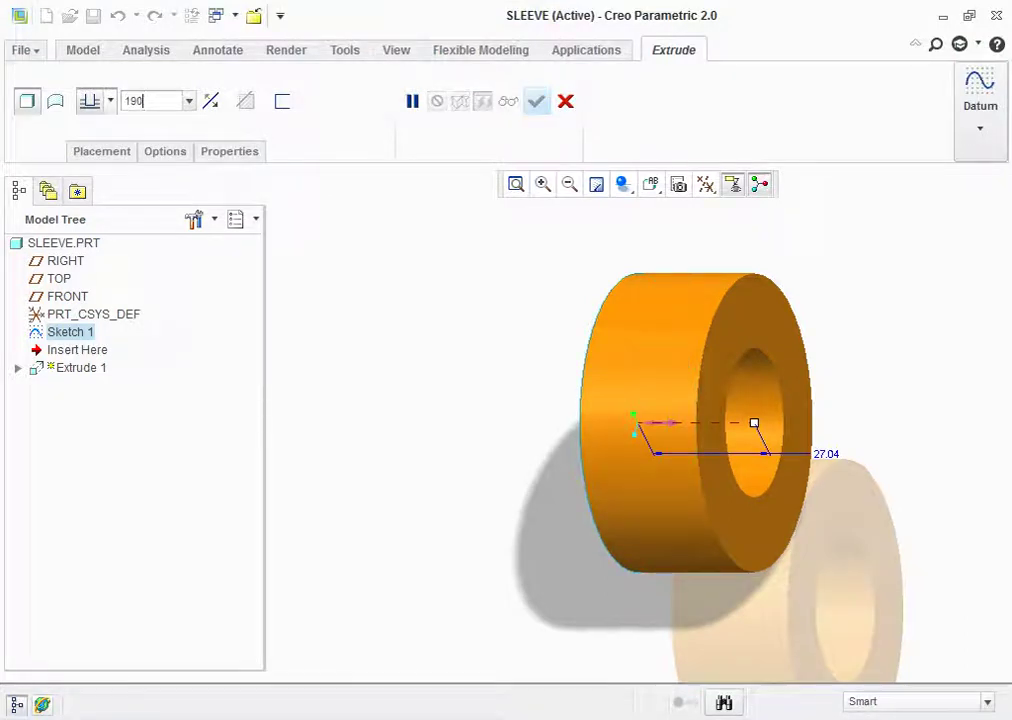
left_click(110, 100)
key("Return")
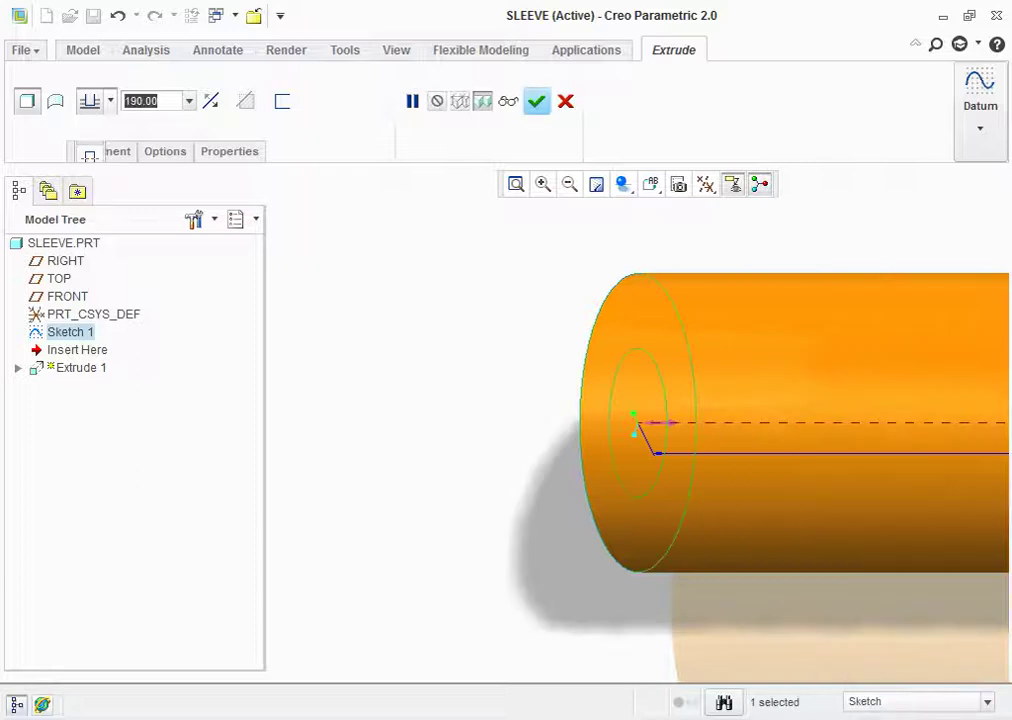
left_click(90, 158)
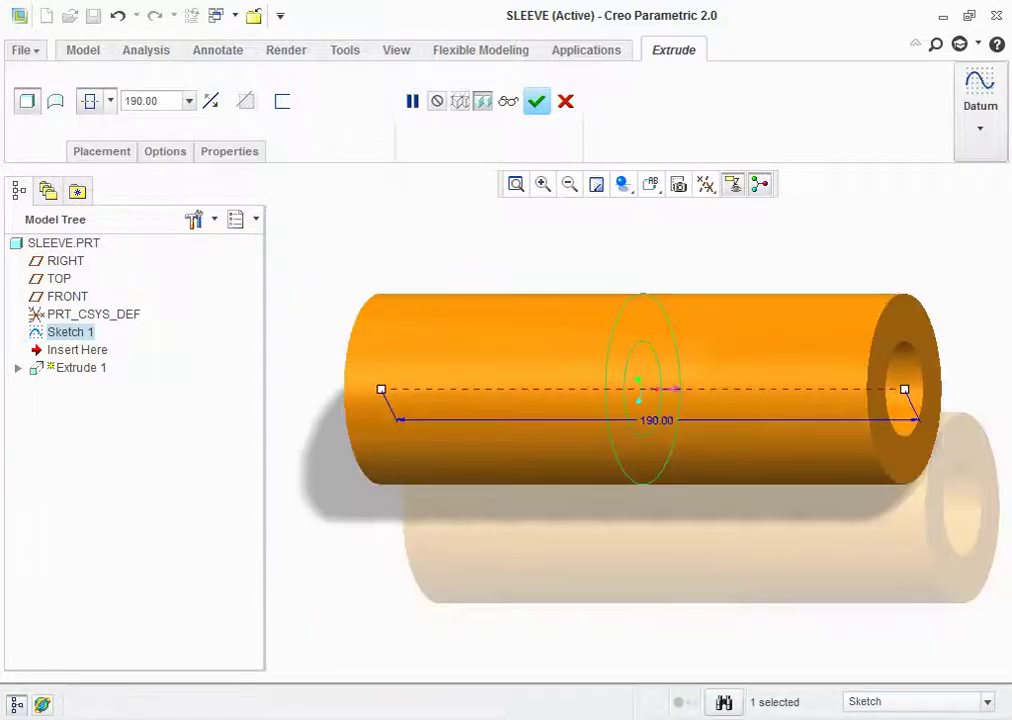
middle_click_drag(906, 392, 880, 440)
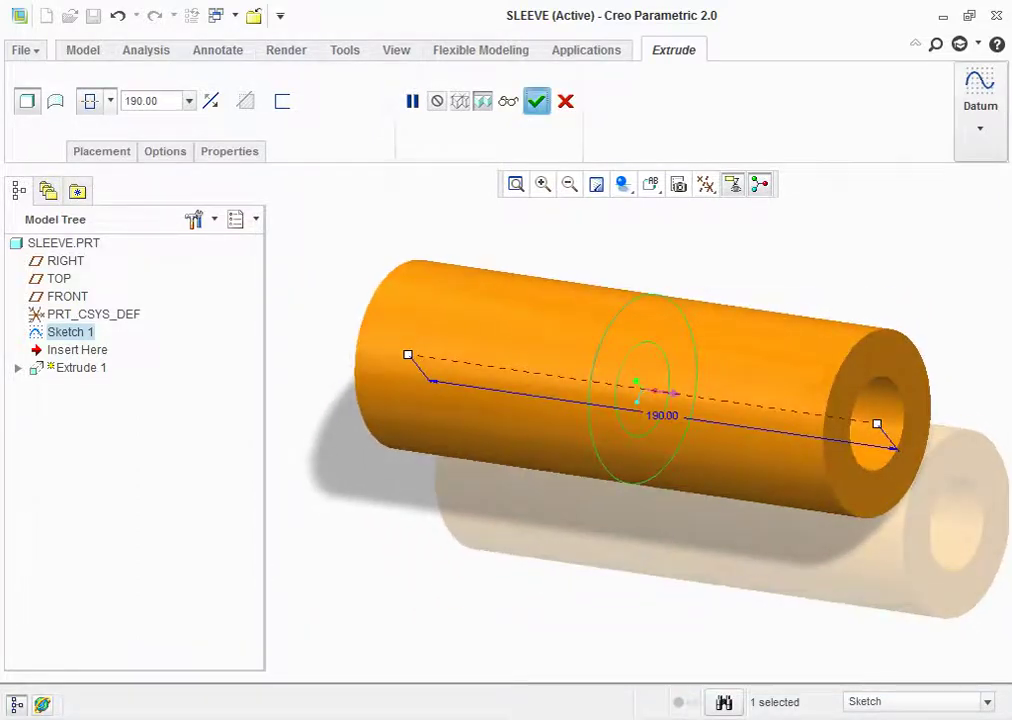
key("Return")
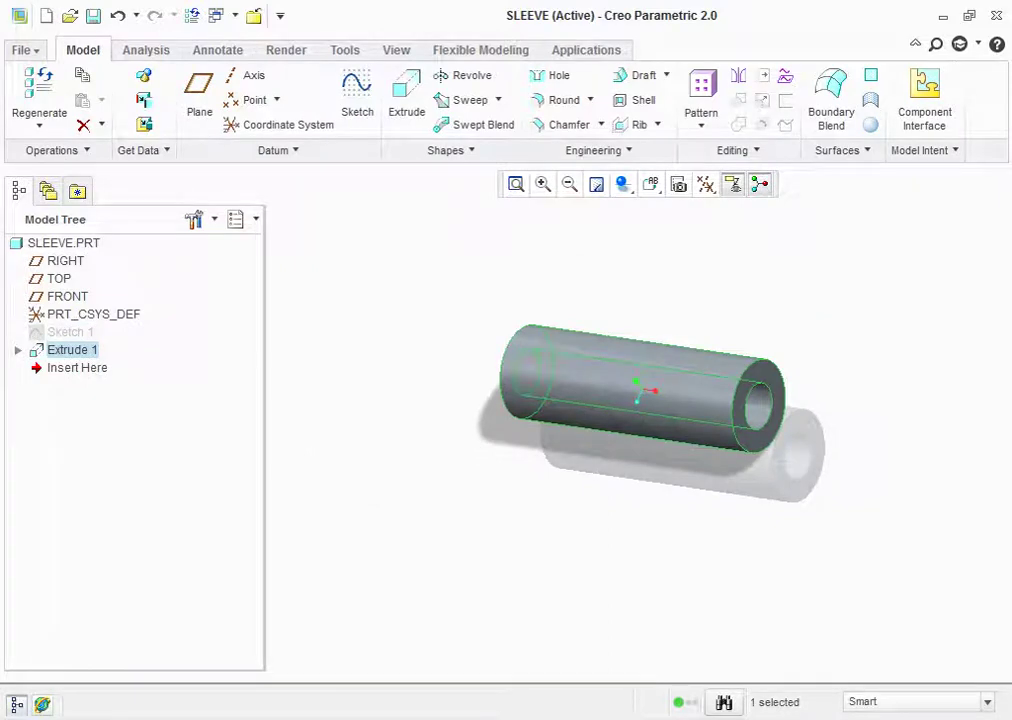
Round the sleeve's left and right outer end edges with a 2.00 radius
left_click(562, 100)
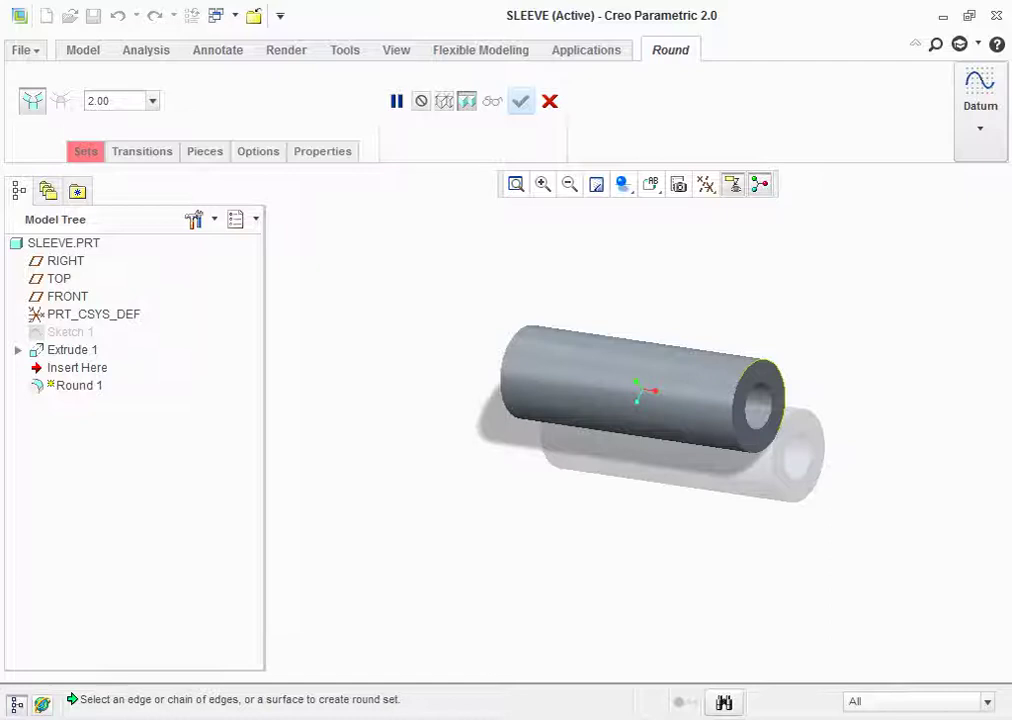
left_click(775, 366)
left_click(545, 332, "ctrl")
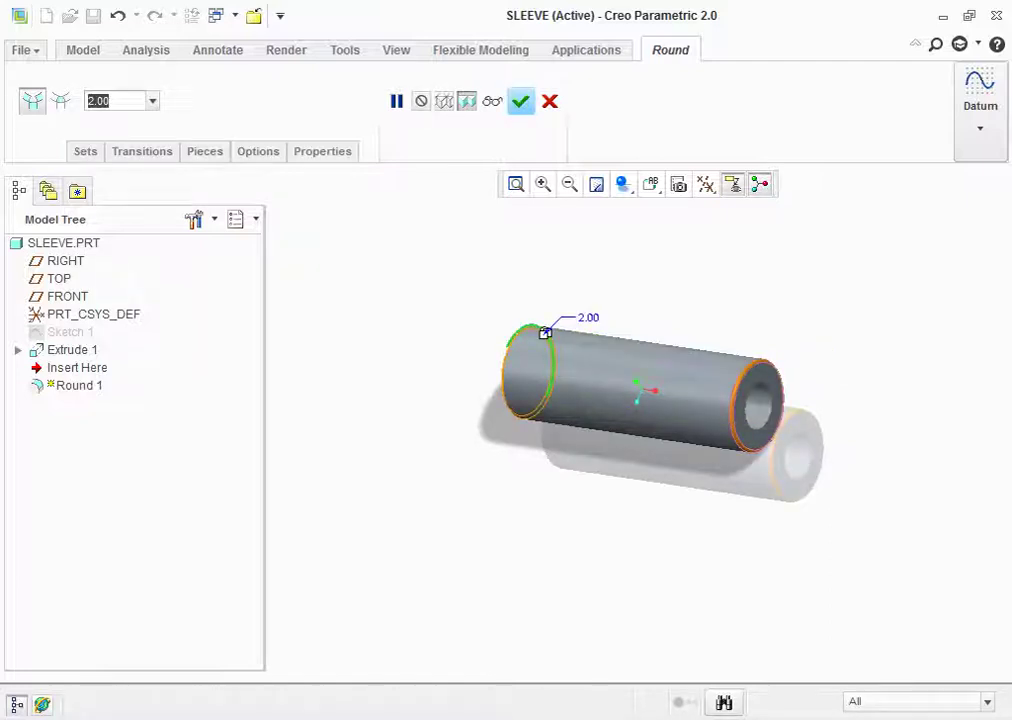
middle_click(545, 332)
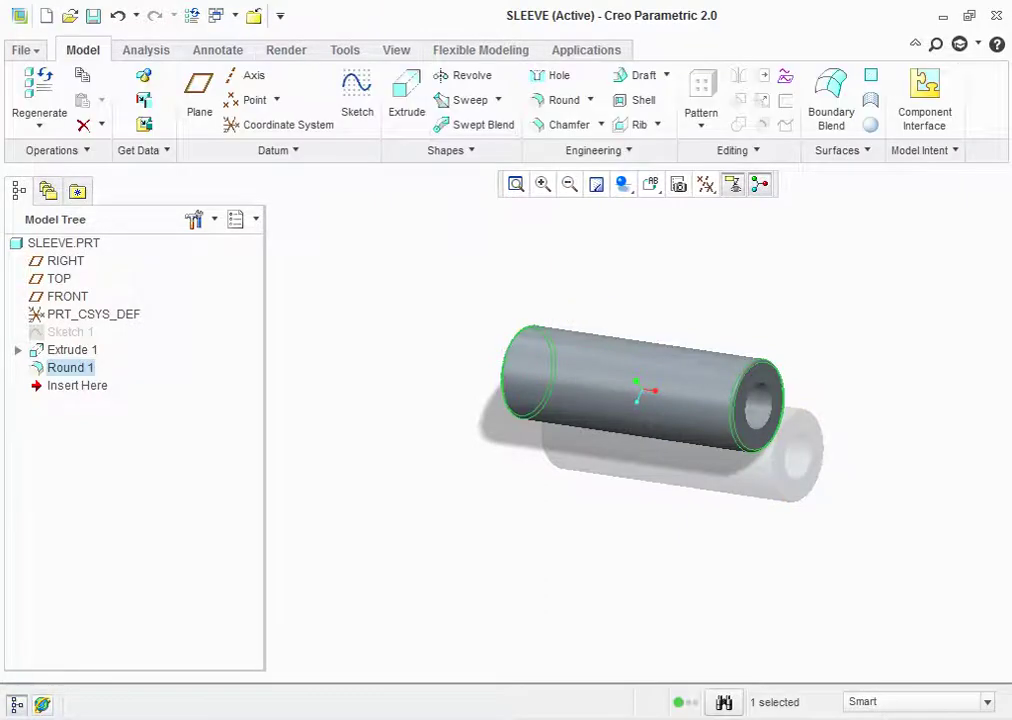
key("ctrl+d")
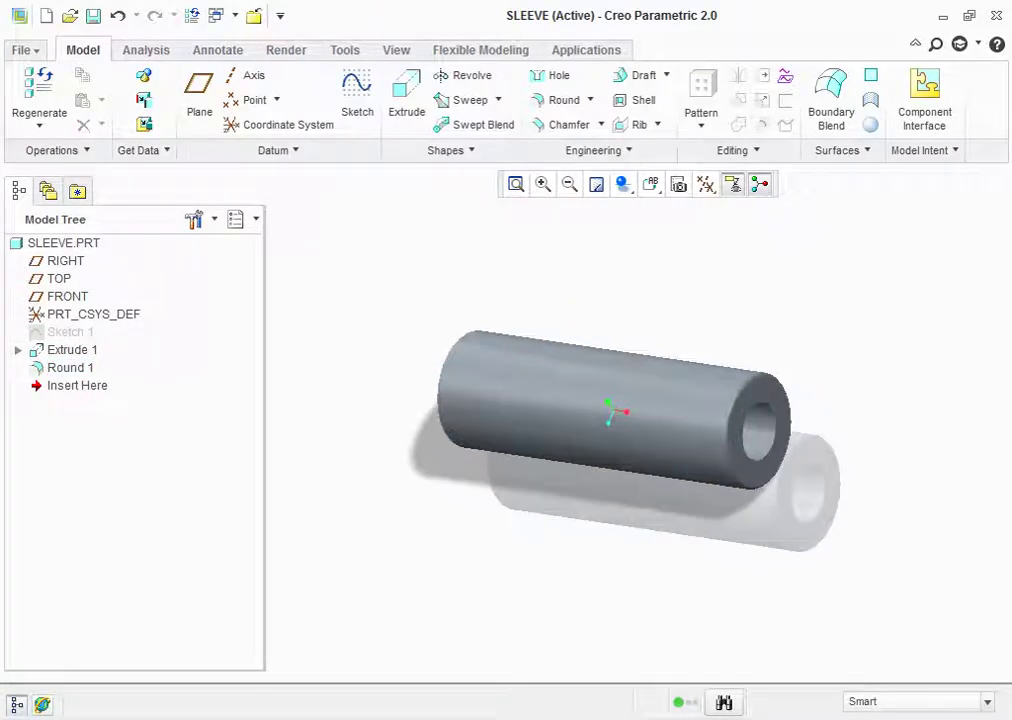
left_click(67, 296)
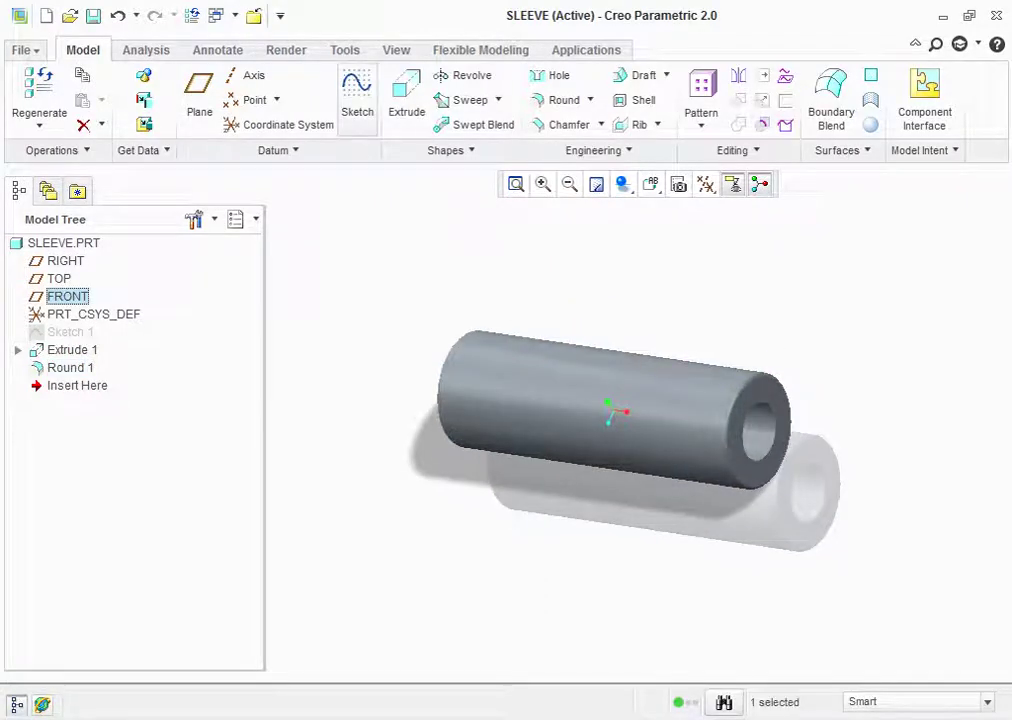
Start a new sketch on the FRONT datum plane
left_click(357, 100)
left_click(706, 184)
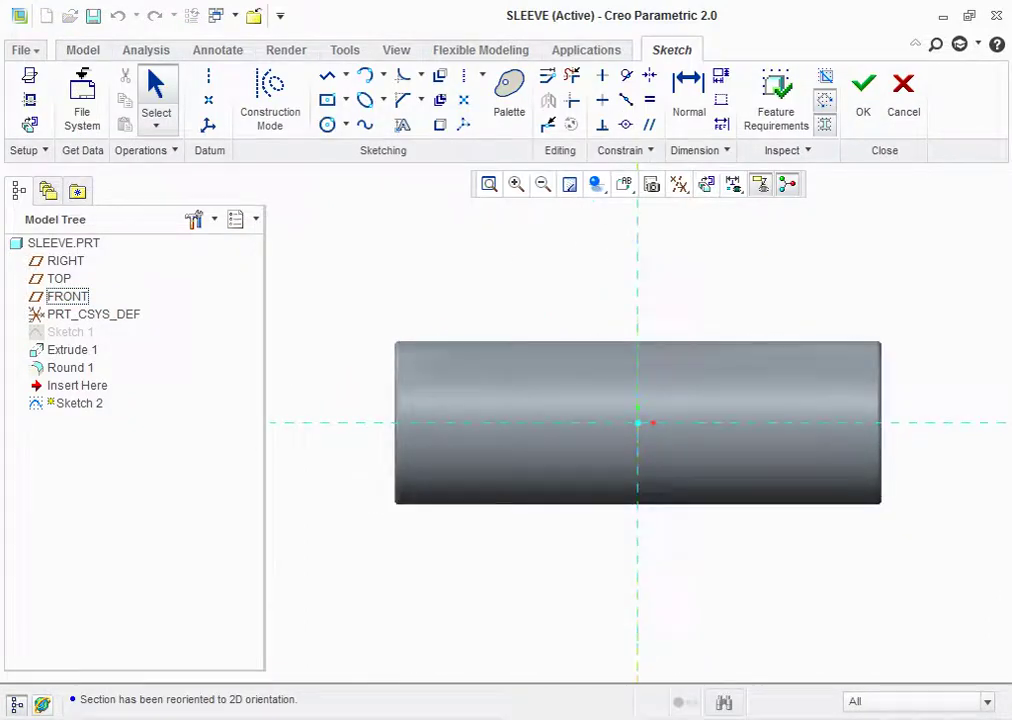
scroll(665, 347, "up", 2)
scroll(820, 300, "down", 2)
scroll(820, 300, "down", 1)
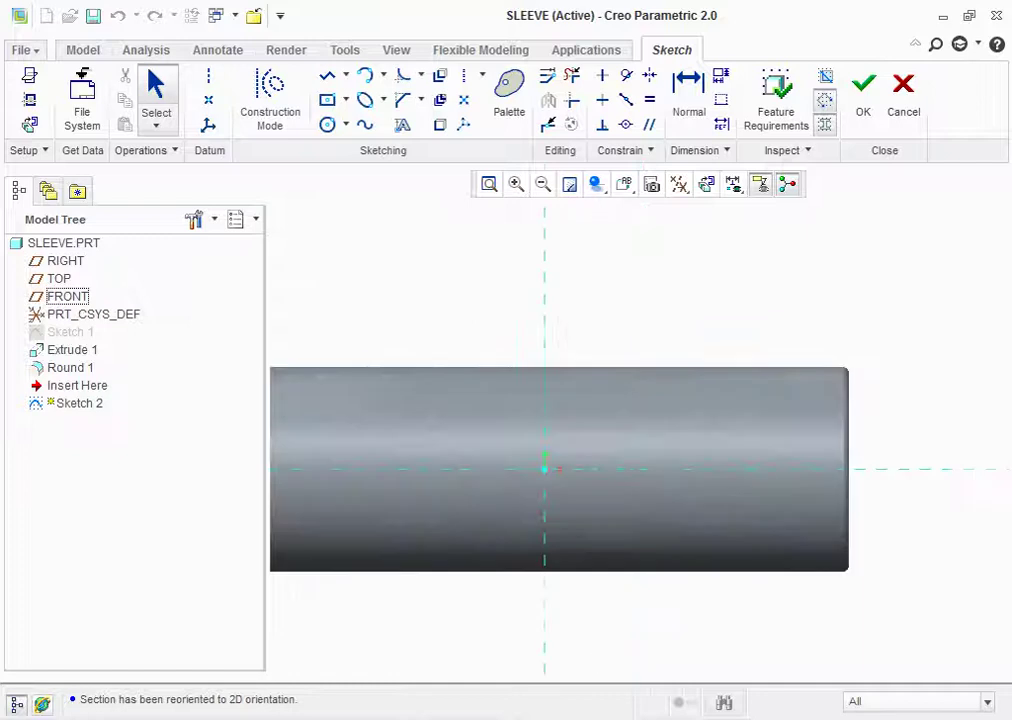
Draw a closed four-line profile spanning across the sleeve
left_click(327, 76)
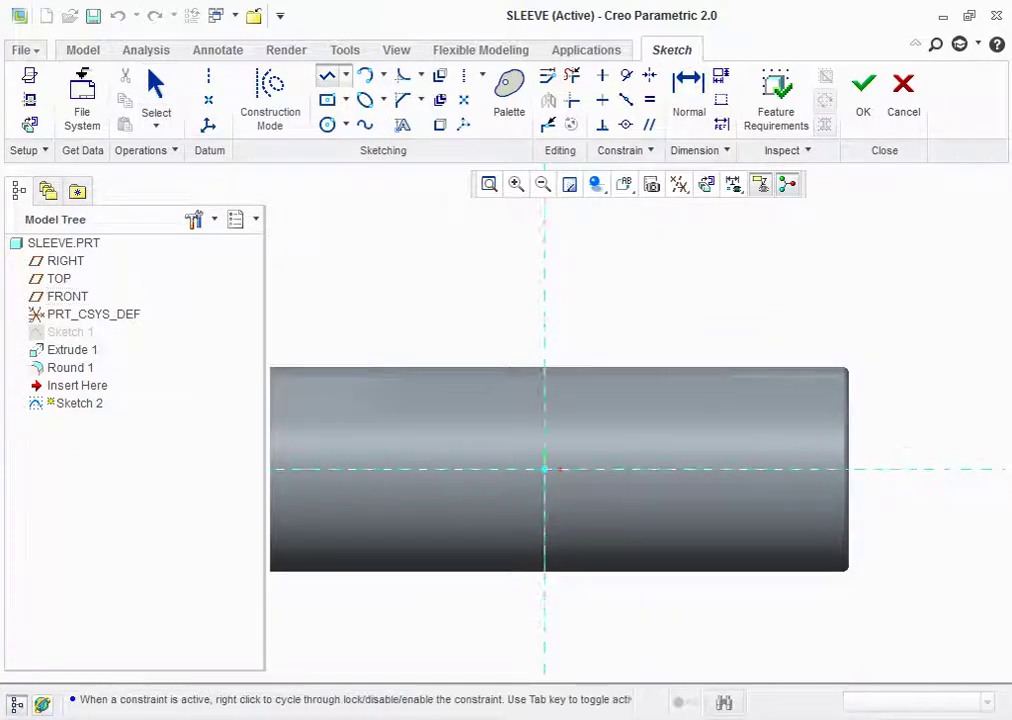
left_click(642, 284)
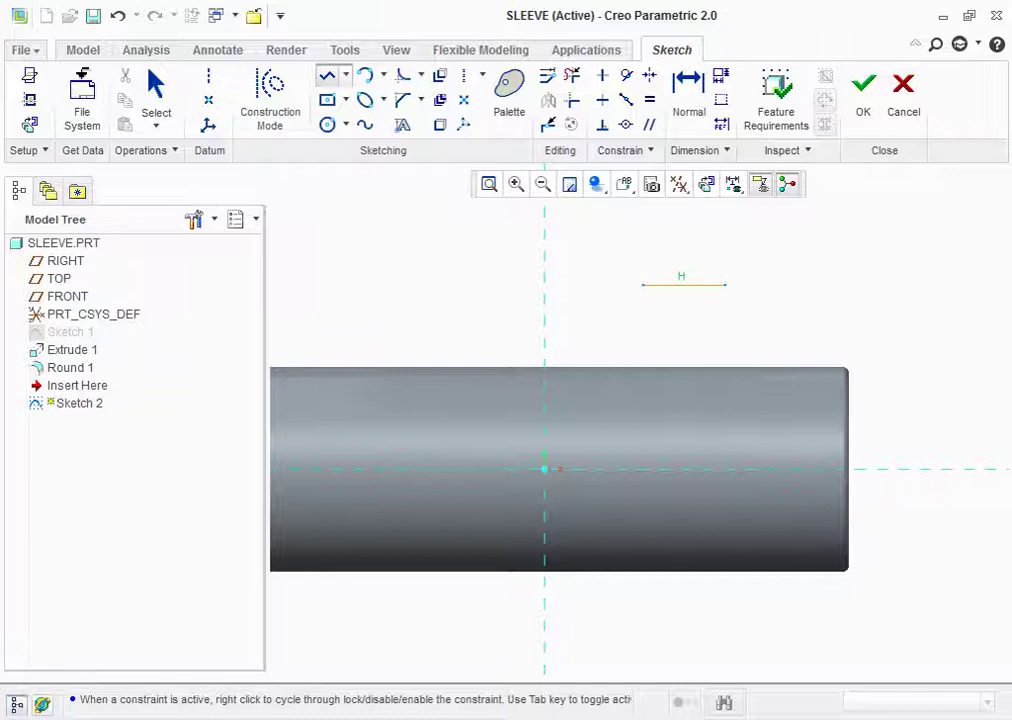
left_click(726, 284)
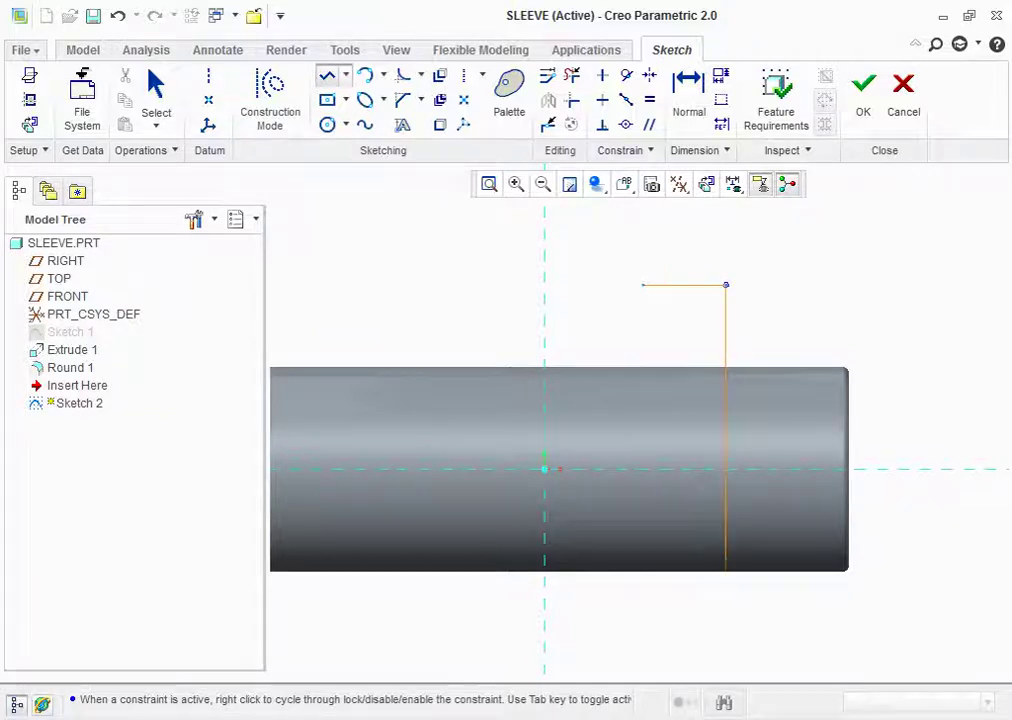
left_click(726, 650)
left_click(668, 650)
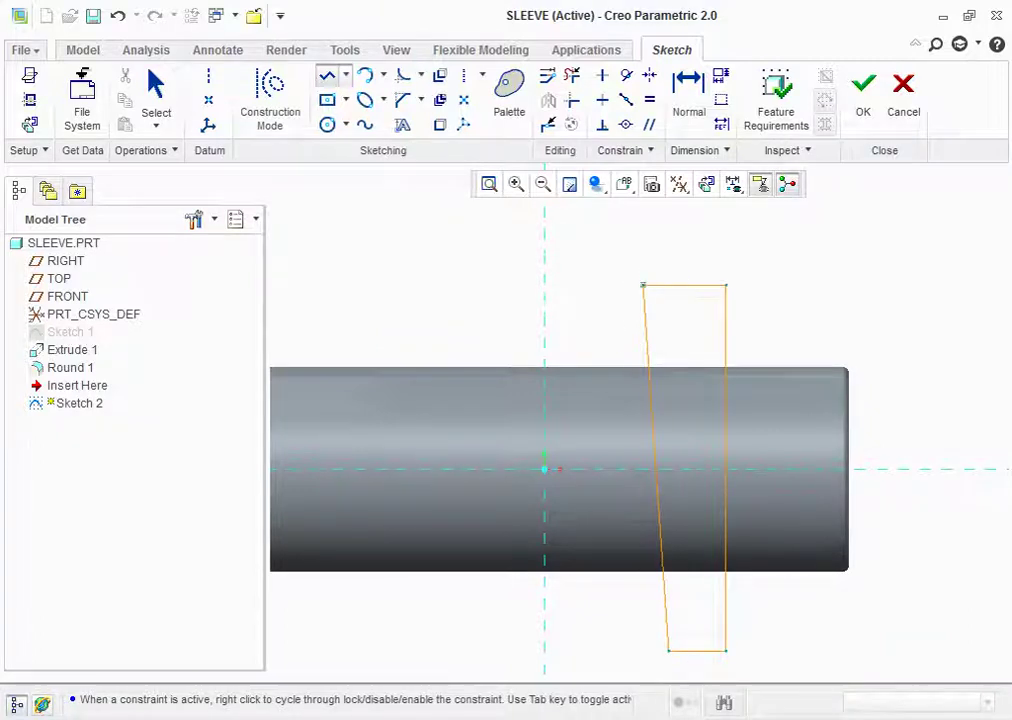
left_click(642, 285)
middle_click(642, 285)
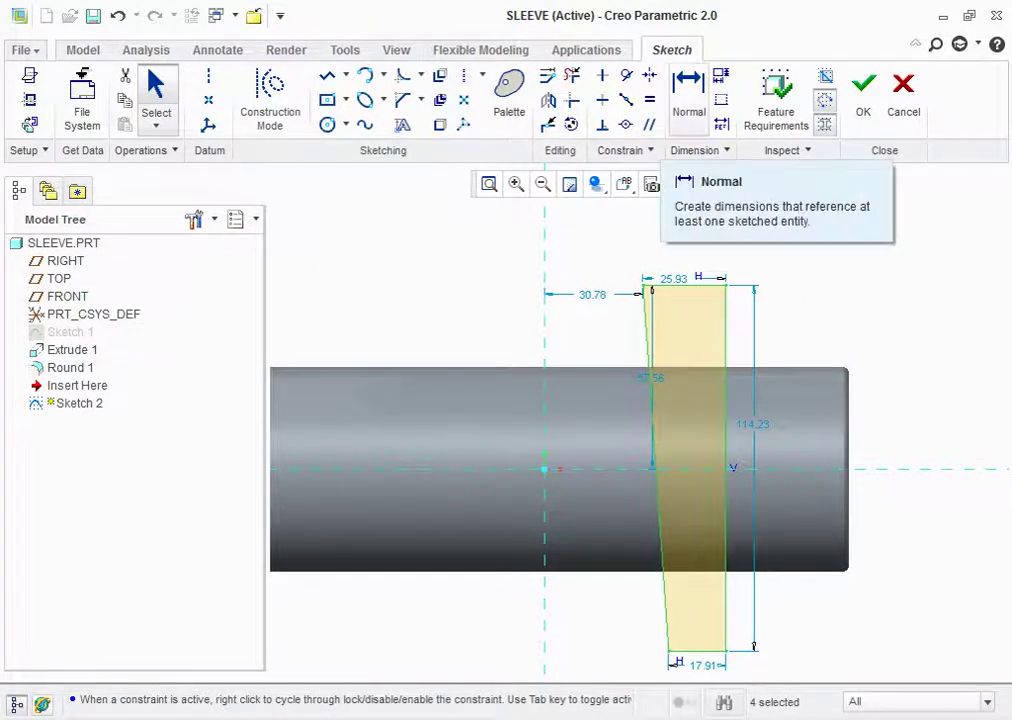
Dimension the profile 30 from the sleeve end with a 32 top width, and add a side angle dimension
left_click(688, 95)
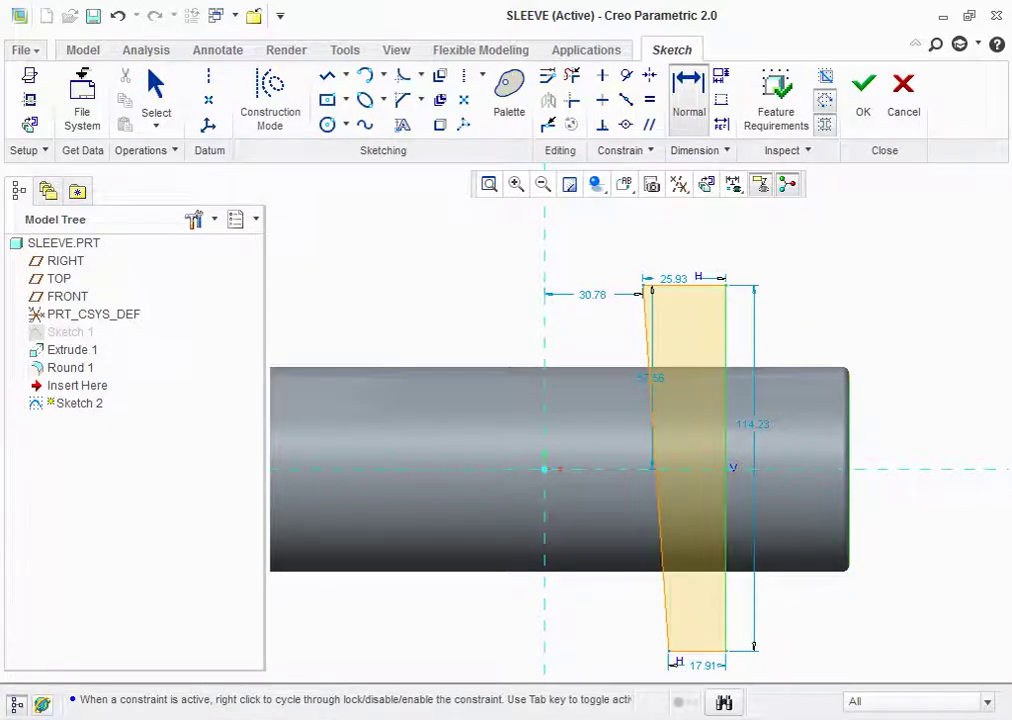
middle_click(800, 305)
type("30")
key("Return")
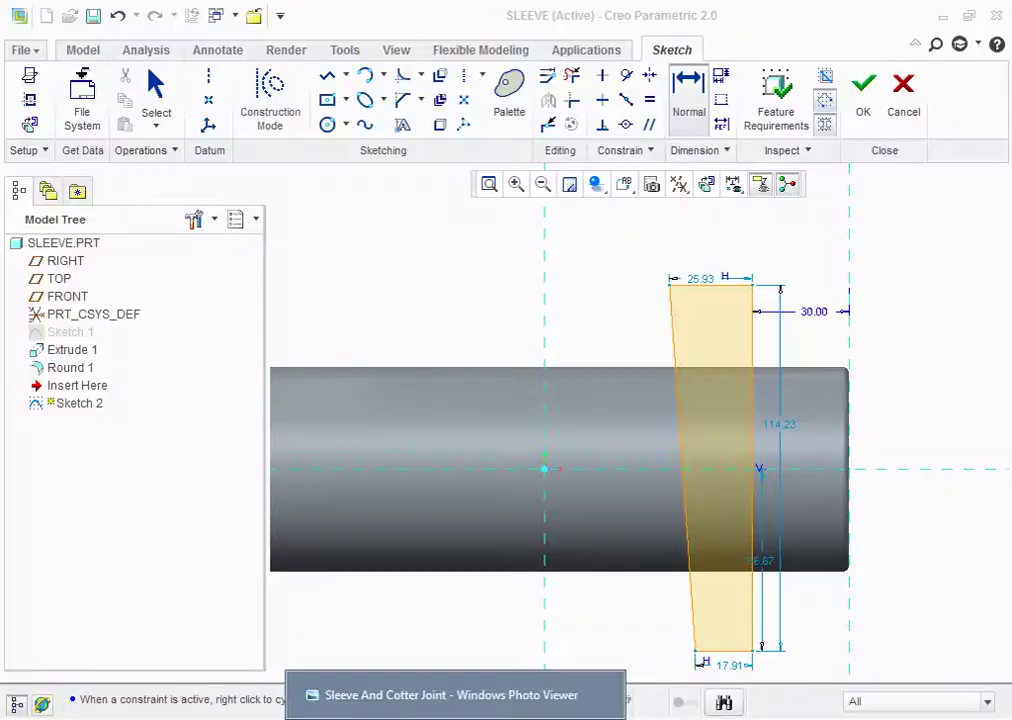
left_click(455, 712)
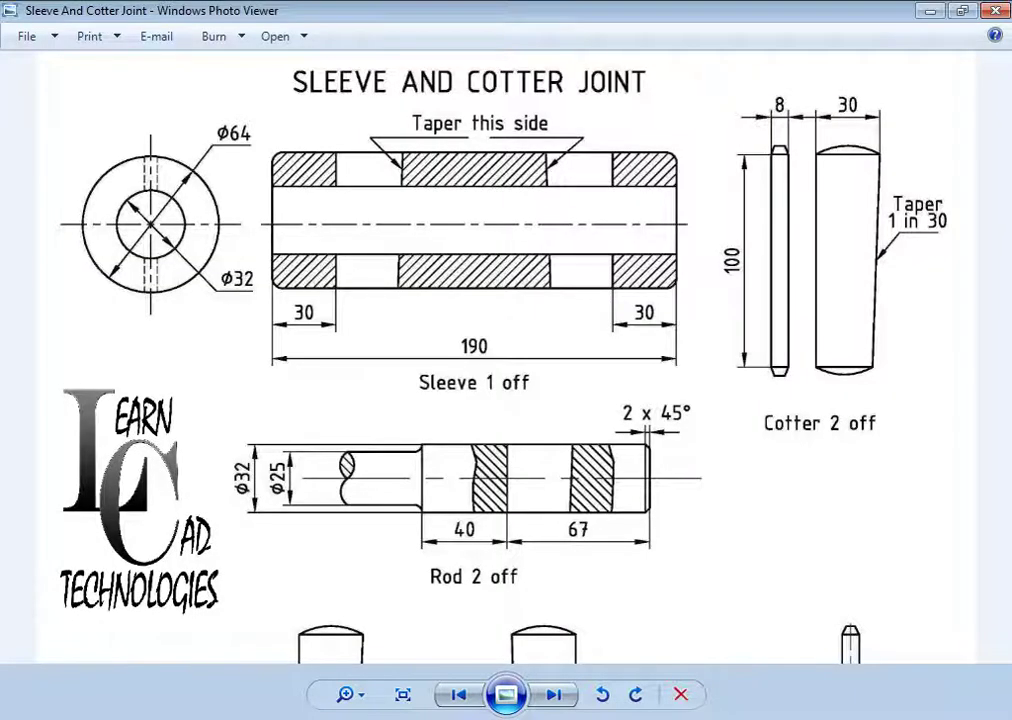
key("alt+Tab")
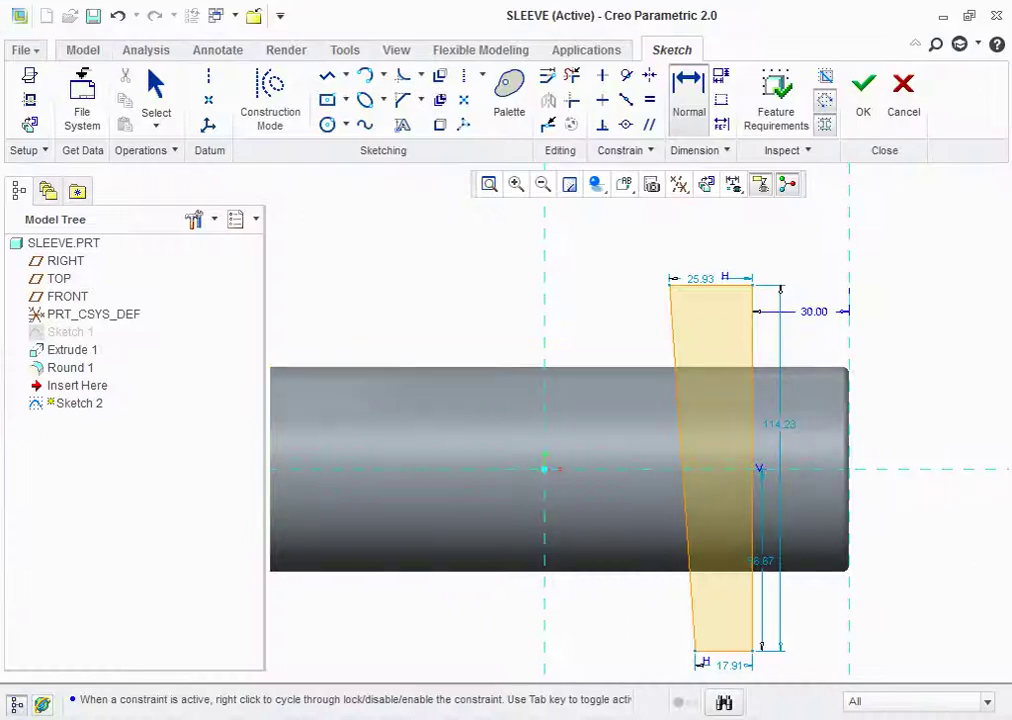
double_click(700, 279)
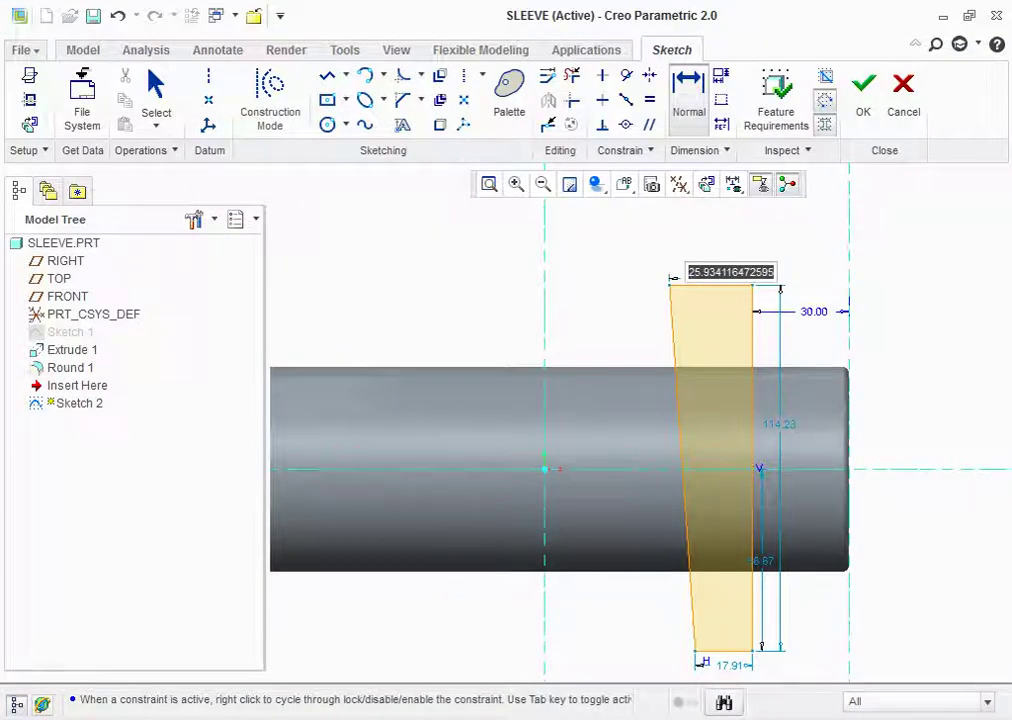
type("32")
key("Return")
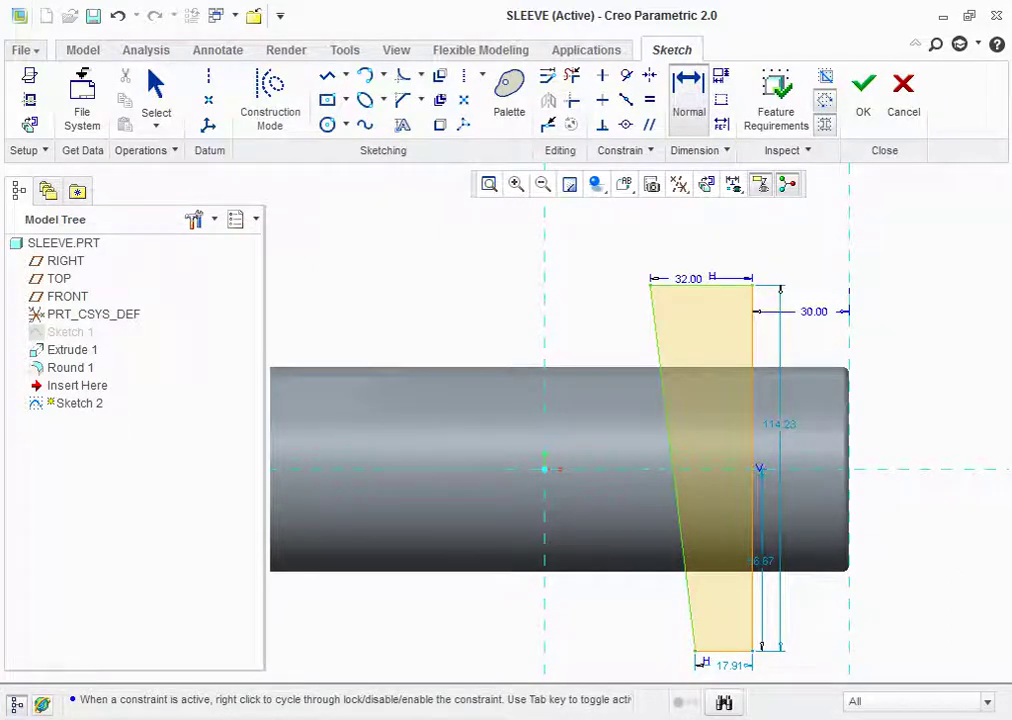
middle_click(677, 322)
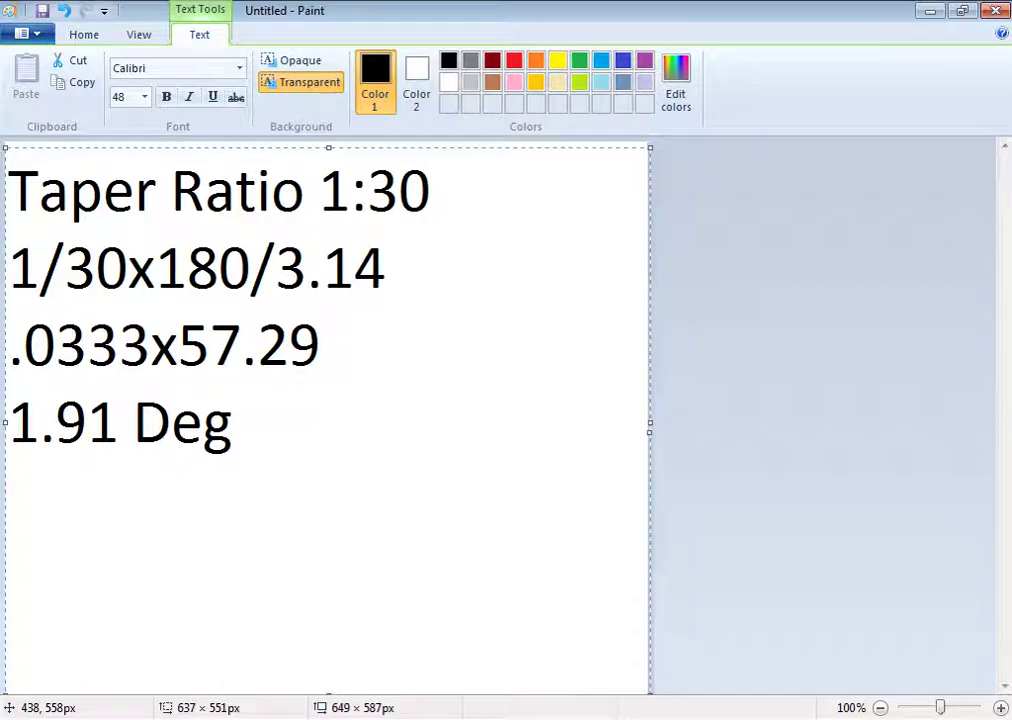
Compare the 1.91° taper calculation with the reference drawing, then return to Creo
key("alt+Tab")
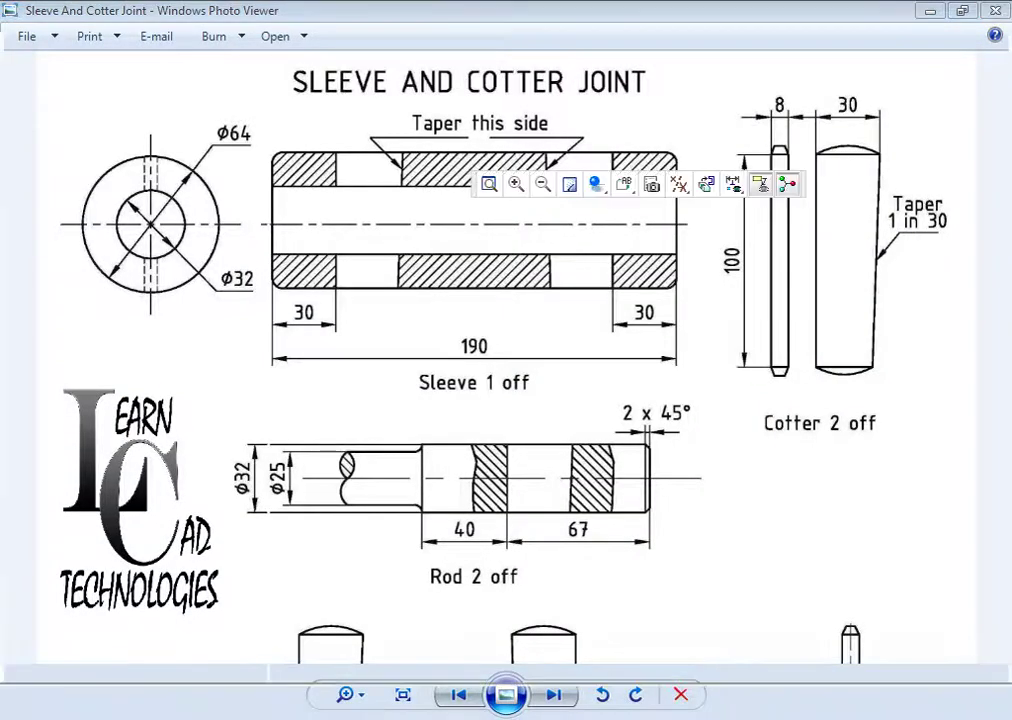
key("alt+Tab")
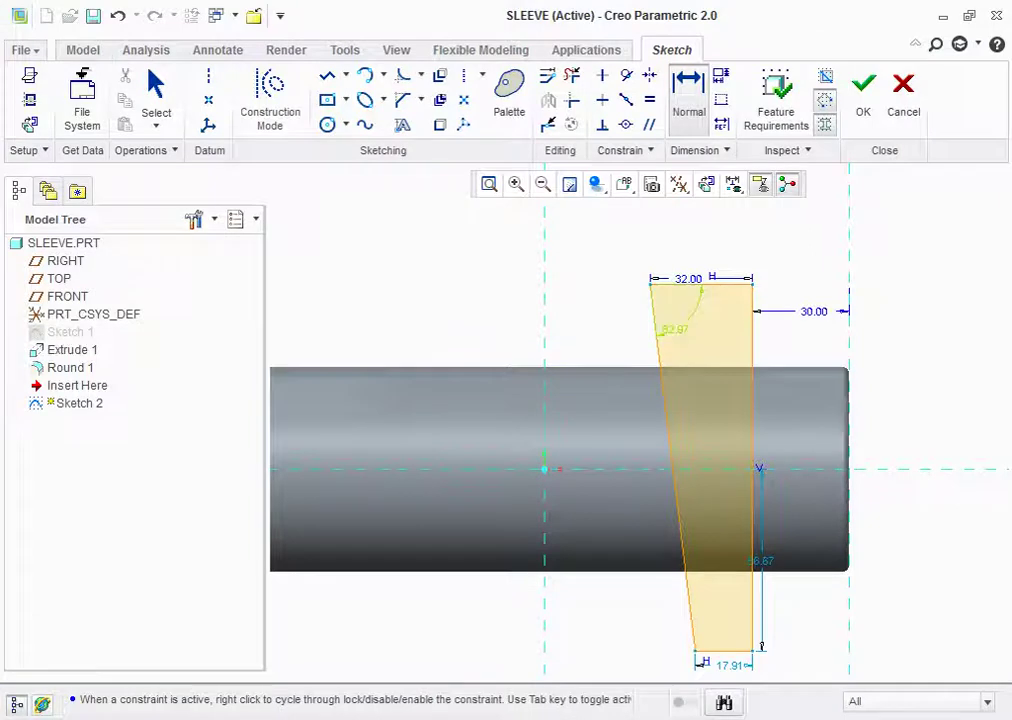
Set the slanted side's angle to 90-1.91, giving 88.09°
double_click(675, 329)
key("BackSpace")
type("90")
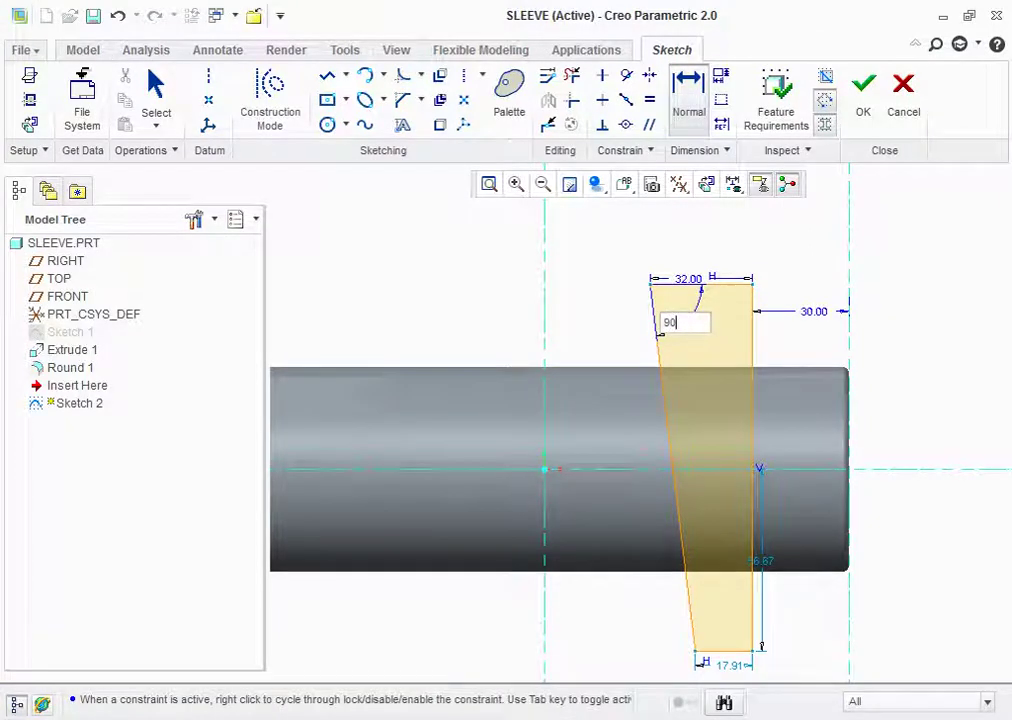
type("-1.91")
key("Return")
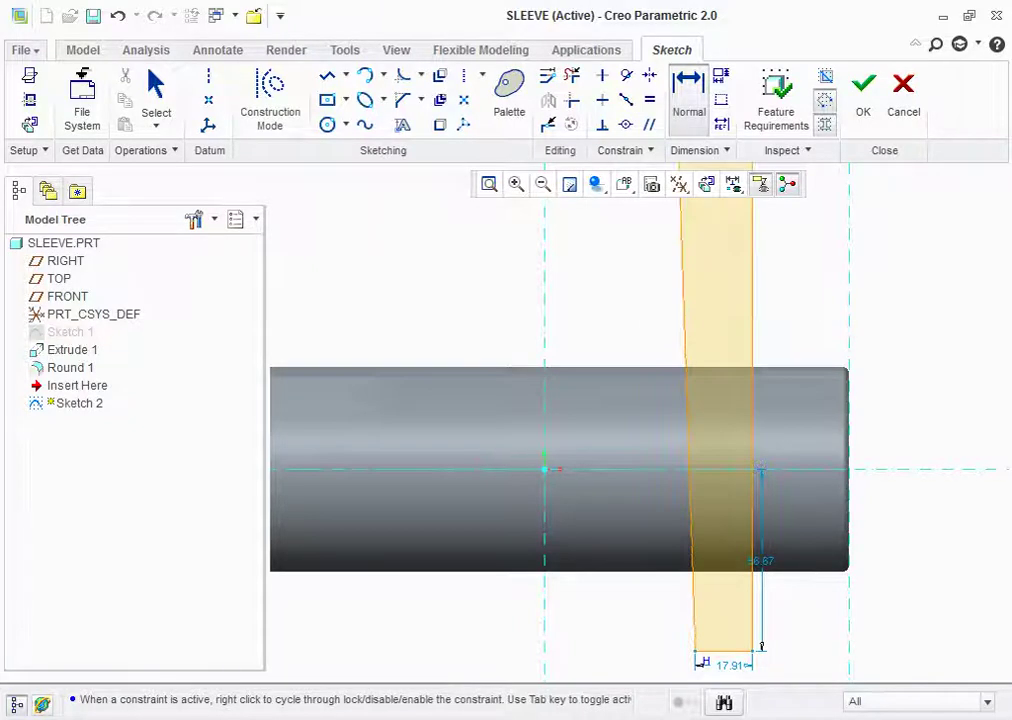
scroll(762, 520, "down", 2)
scroll(762, 520, "down", 2)
scroll(762, 520, "down", 1)
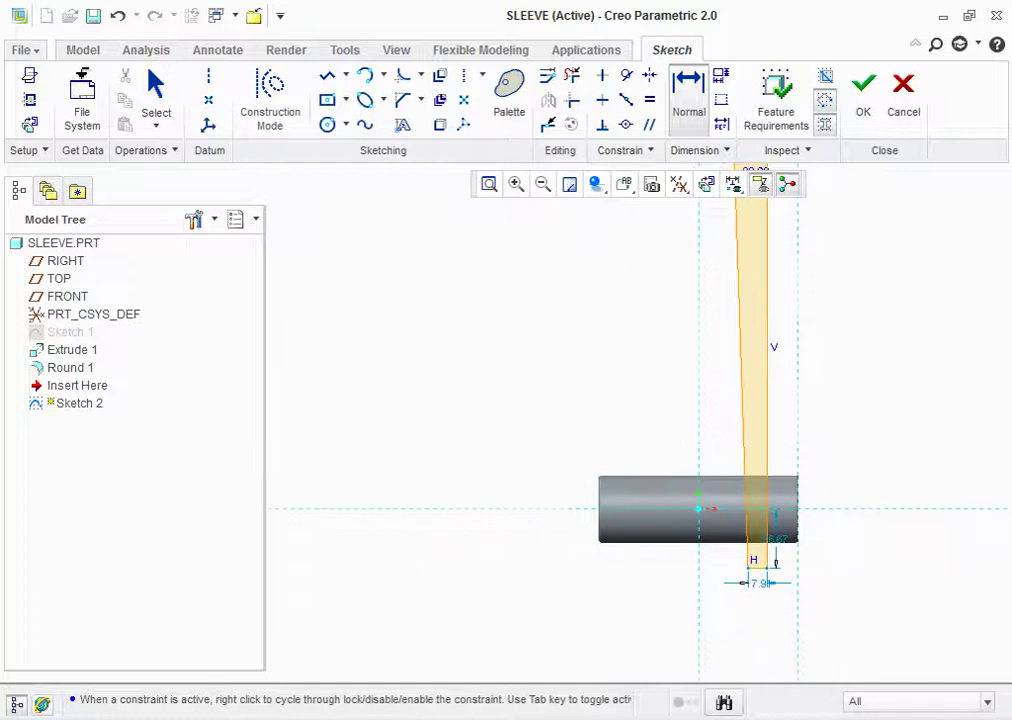
scroll(740, 470, "down", 3)
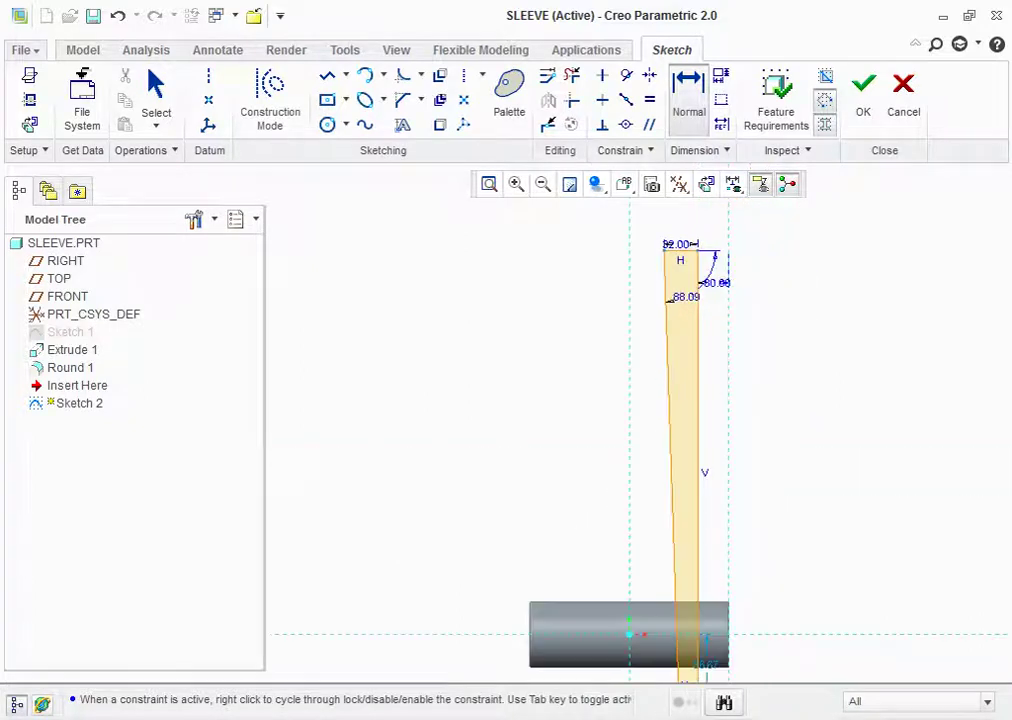
scroll(739, 208, "down", 2)
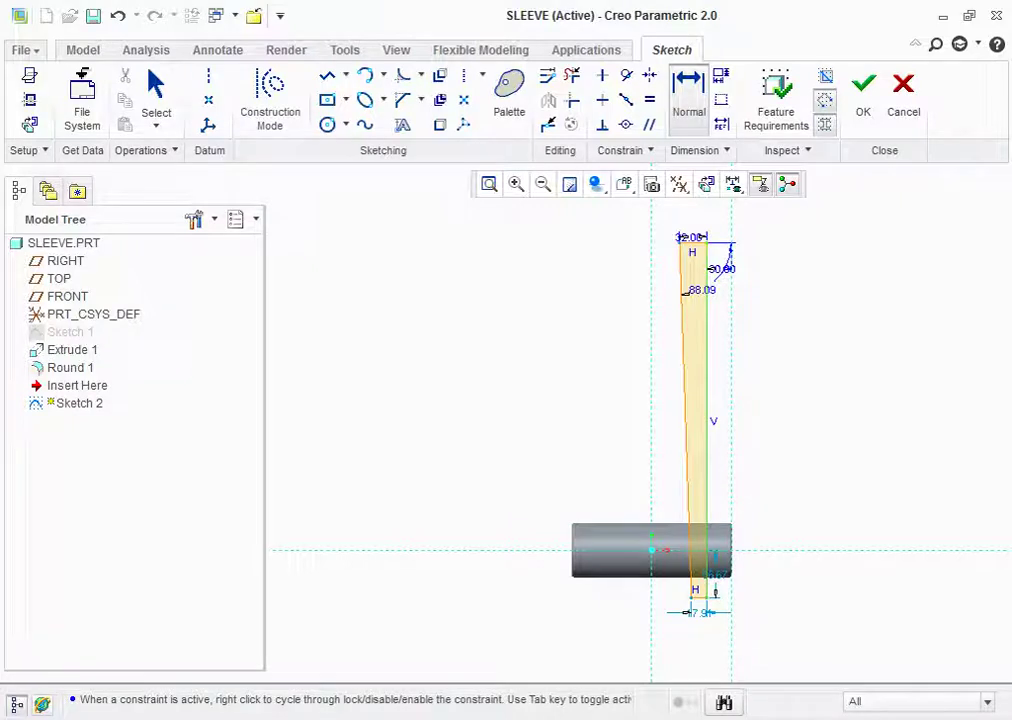
Dimension the profile 100 tall with its bottom 50 from the axis, then box-select the sketch
middle_click(737, 436)
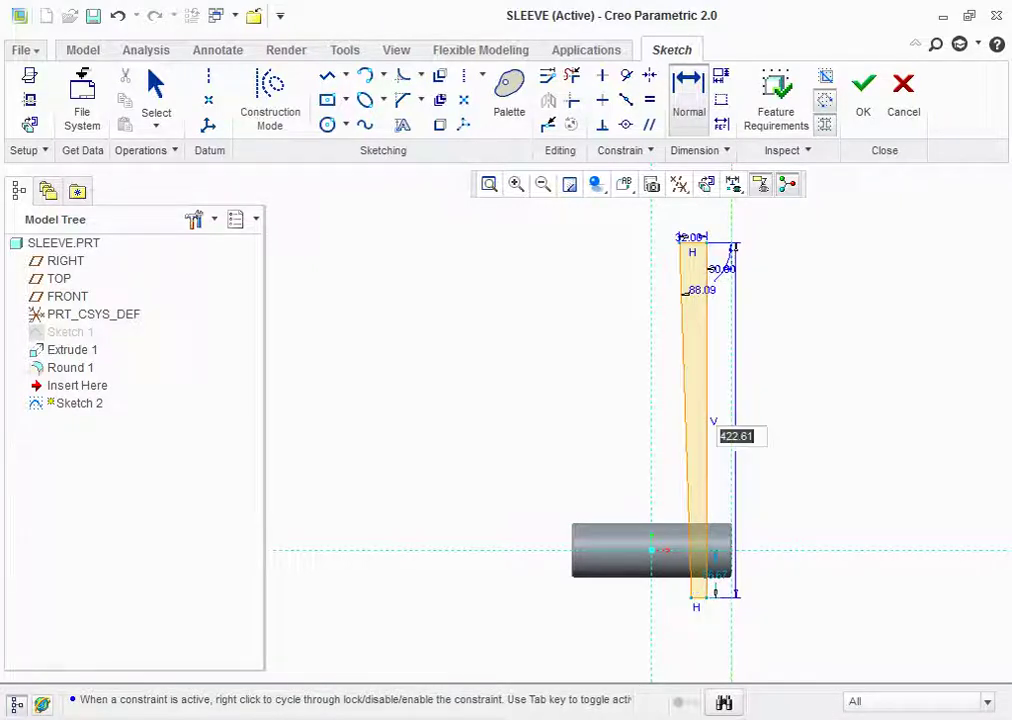
type("100")
key("Return")
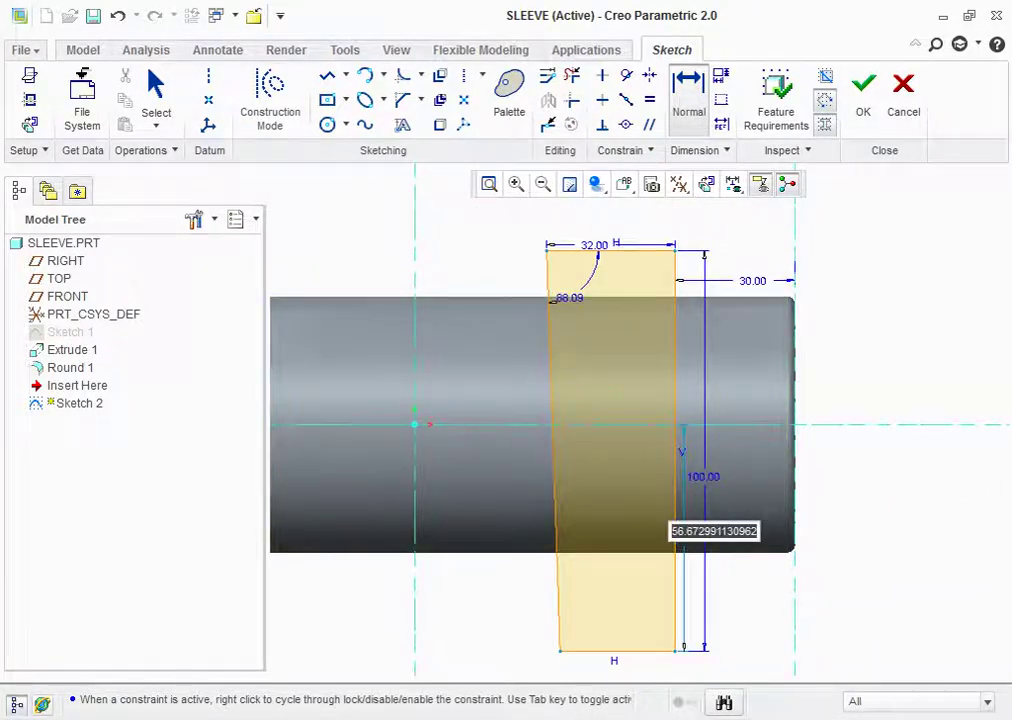
type("50")
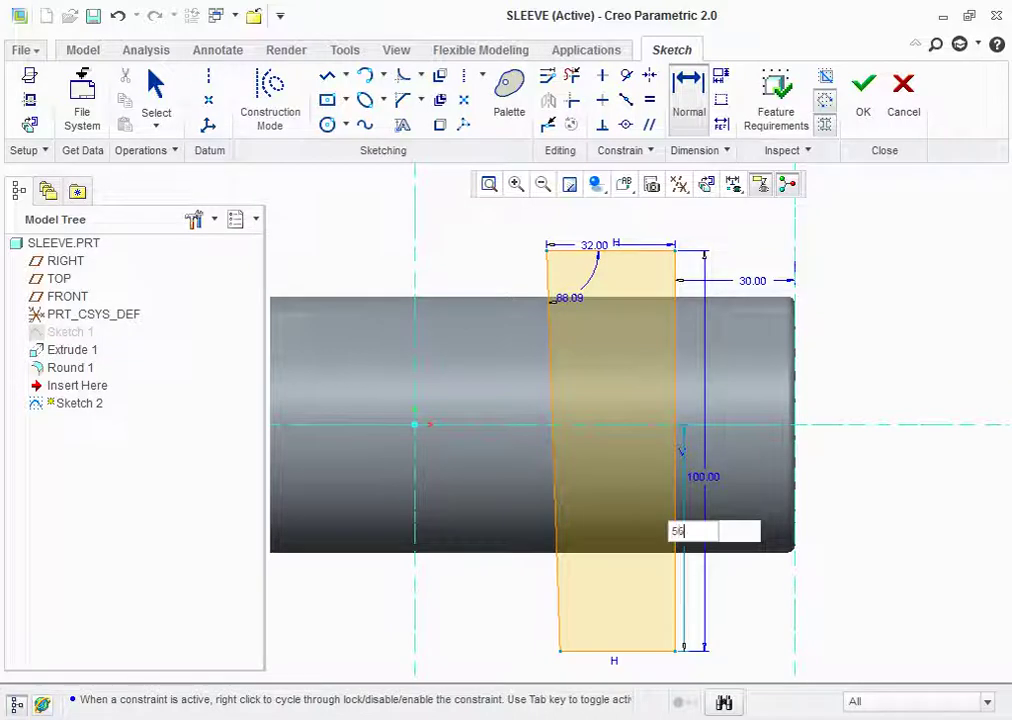
key("Return")
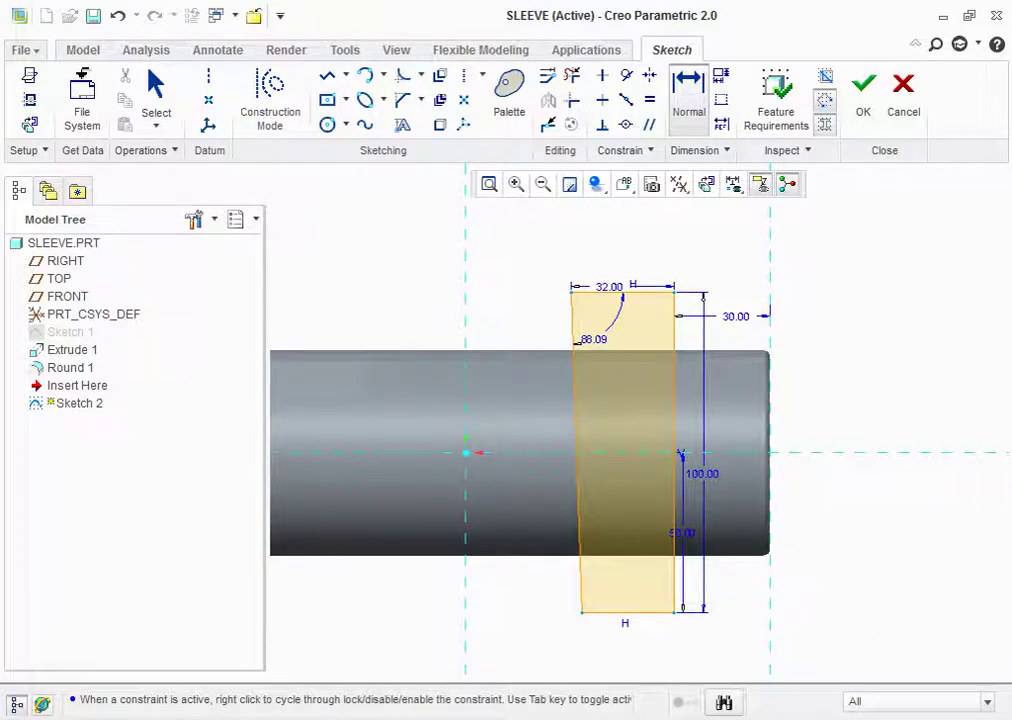
left_click(156, 95)
mouse_move(548, 260)
left_mouse_down()
mouse_move(693, 587)
mouse_move(605, 330)
left_mouse_up()
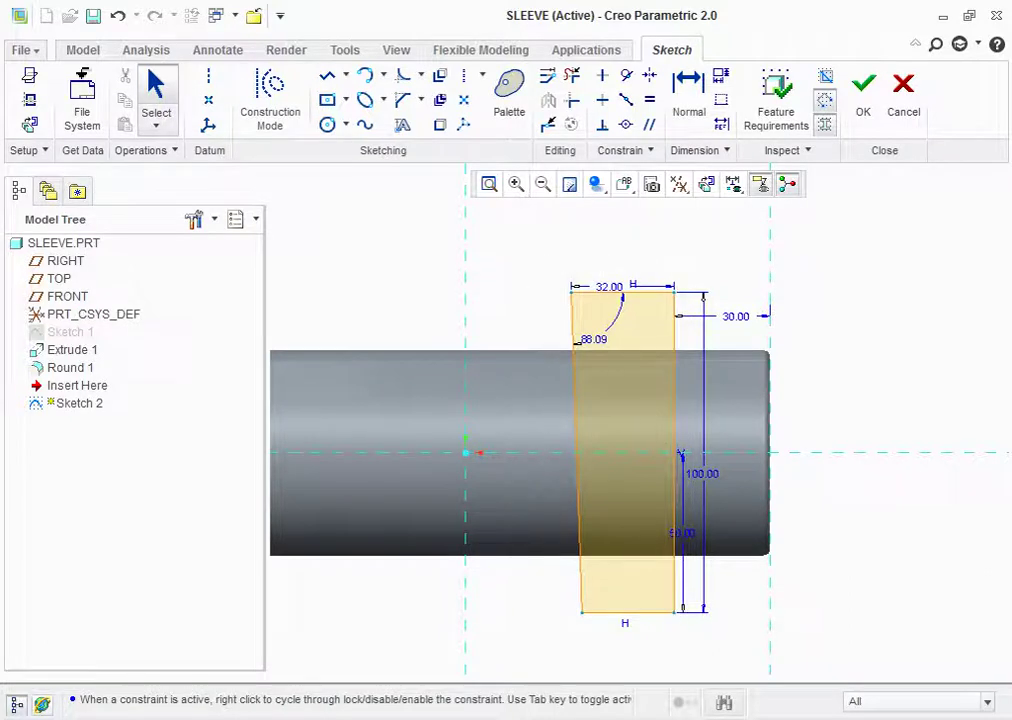
Draw a vertical centreline through the origin
left_click(463, 75)
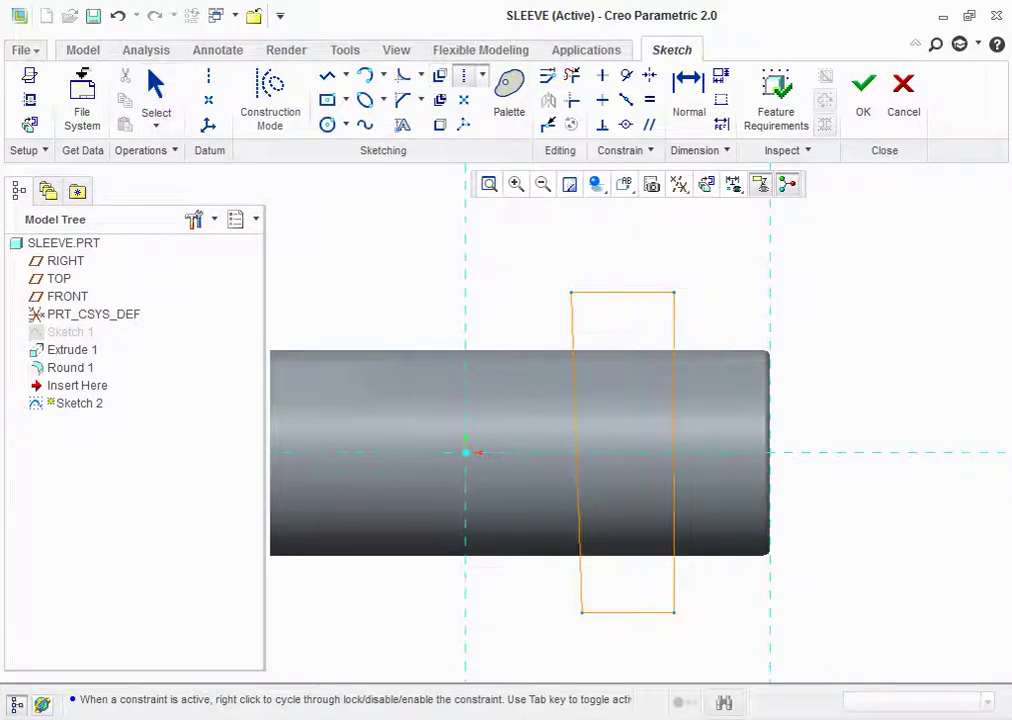
left_click(465, 452)
left_click(464, 308)
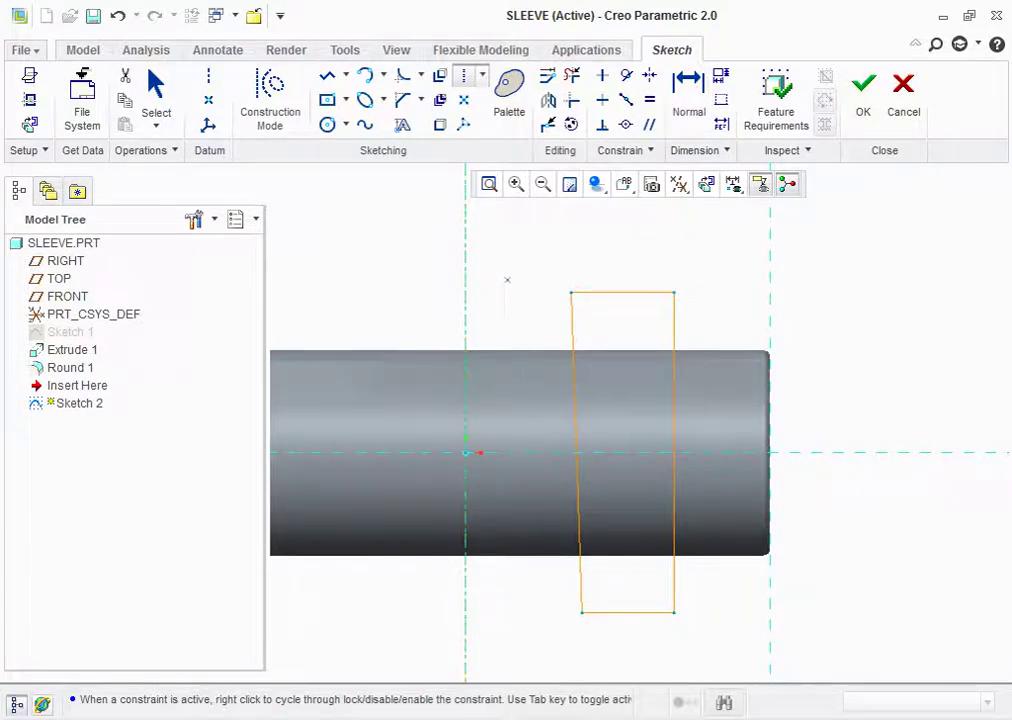
left_click(903, 95)
left_click(544, 390)
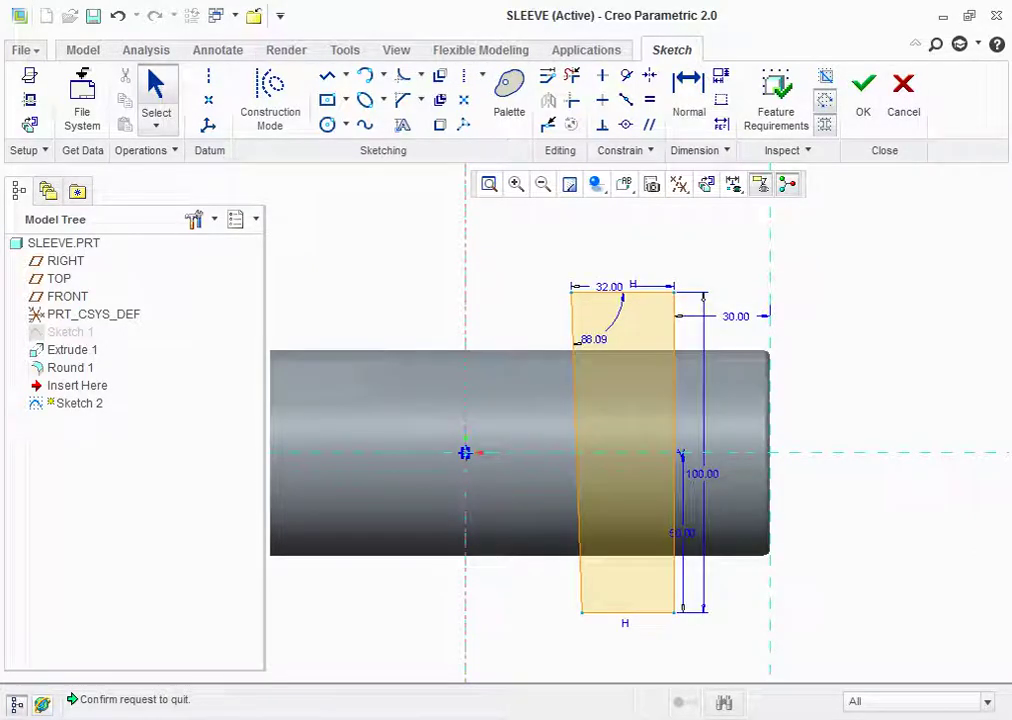
Mirror the tapered profile across the centreline and finish Sketch 2
left_click_drag(522, 251, 716, 640)
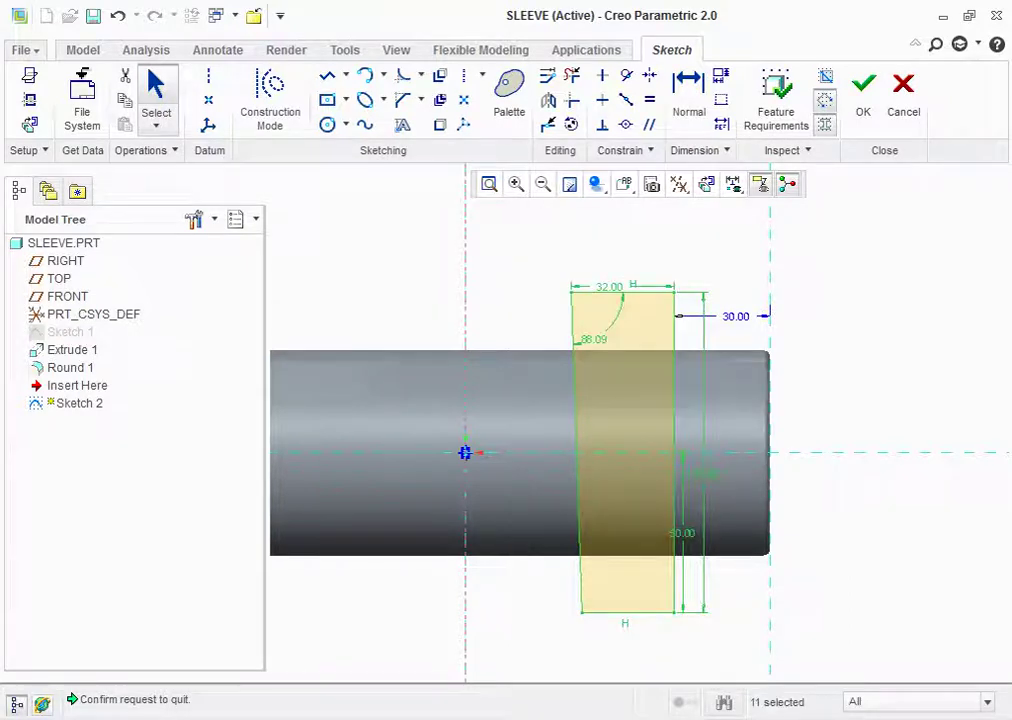
left_click(548, 100)
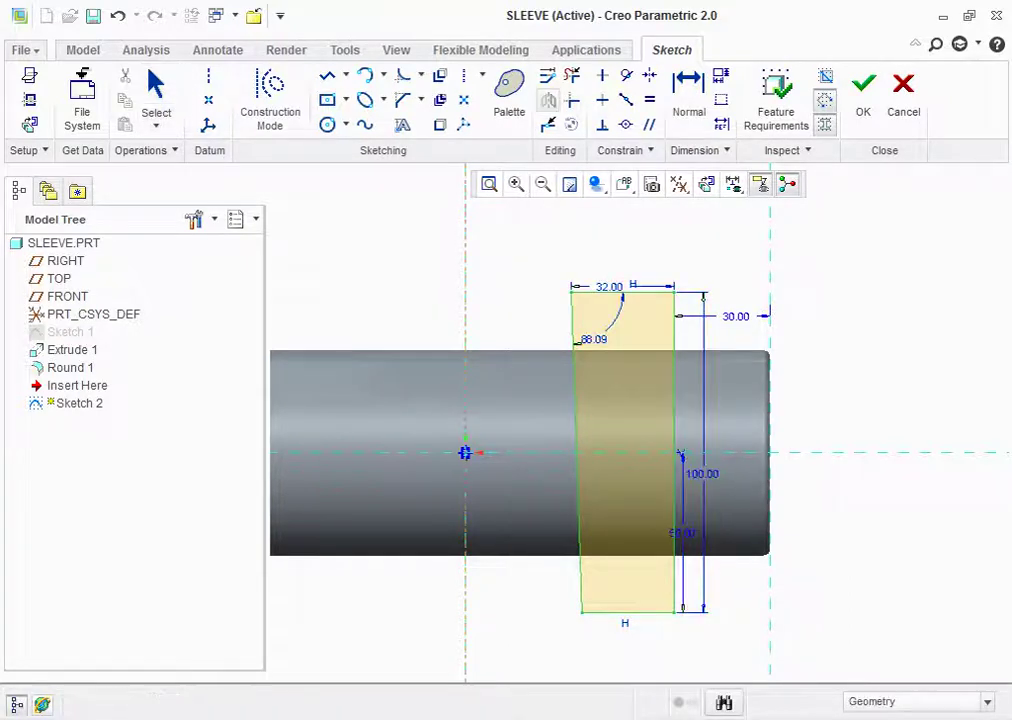
left_click(465, 453)
scroll(505, 320, "down", 3)
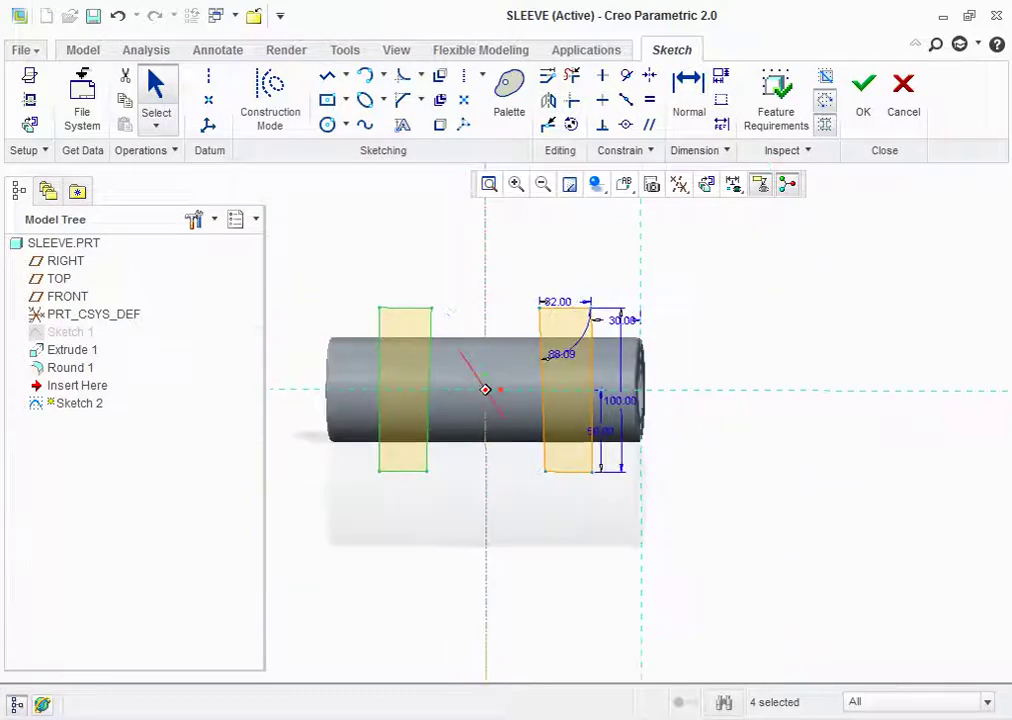
scroll(485, 395, "up", 1)
scroll(485, 410, "up", 1)
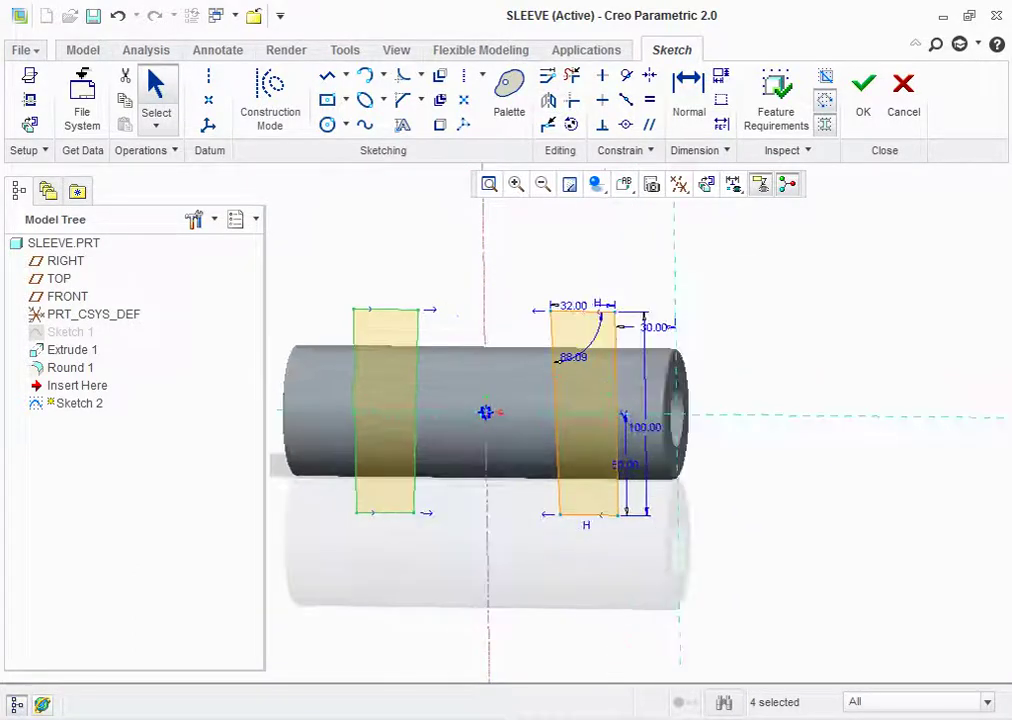
scroll(476, 302, "up", 1)
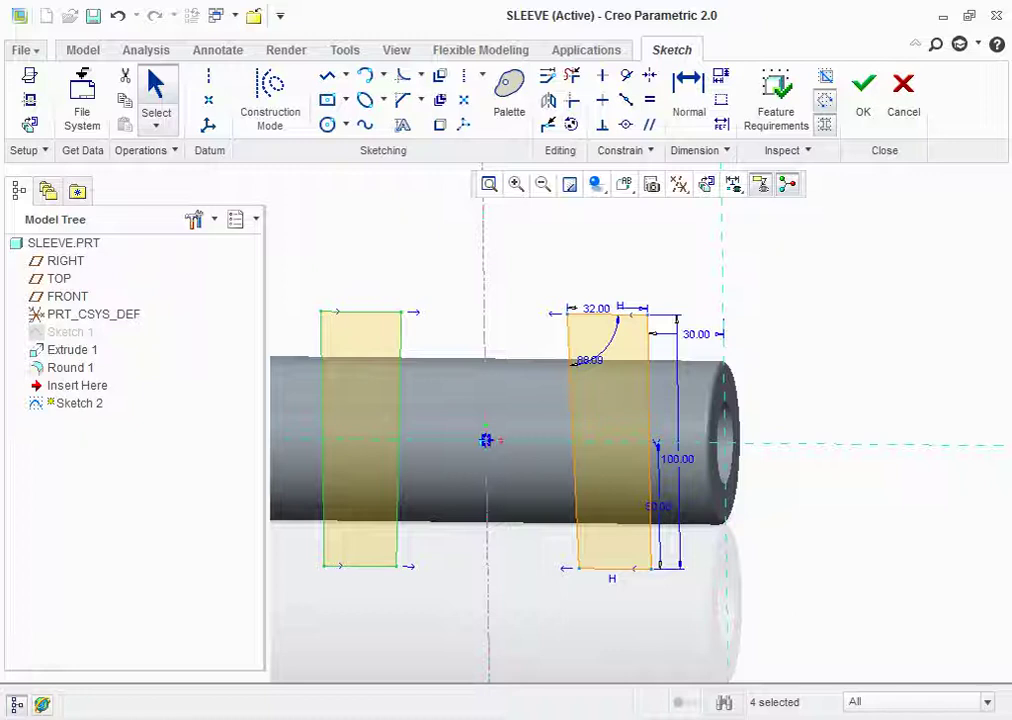
left_click(863, 90)
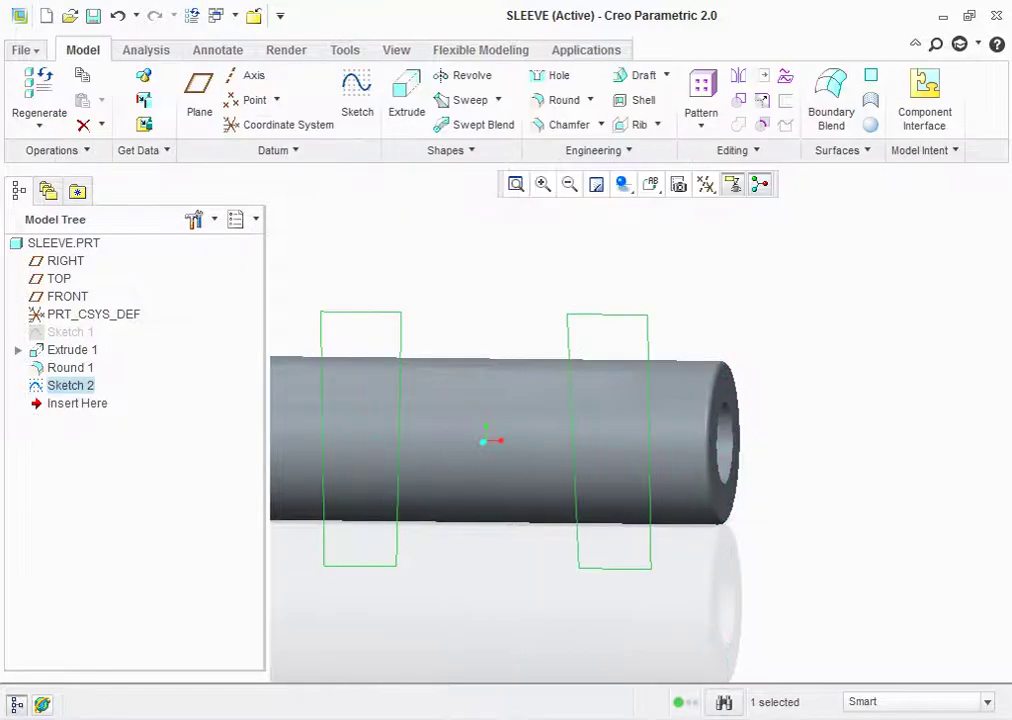
Extrude Sketch 2 as a symmetric 8-deep material cut through the sleeve
middle_click_drag(485, 445, 505, 420)
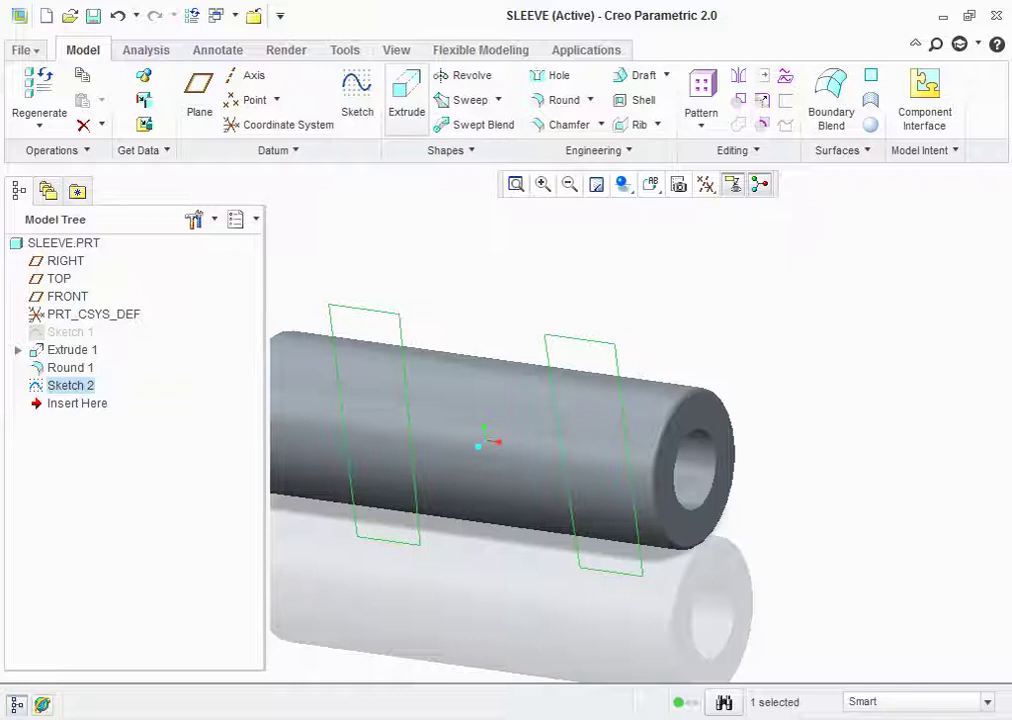
left_click(406, 100)
left_click(150, 101)
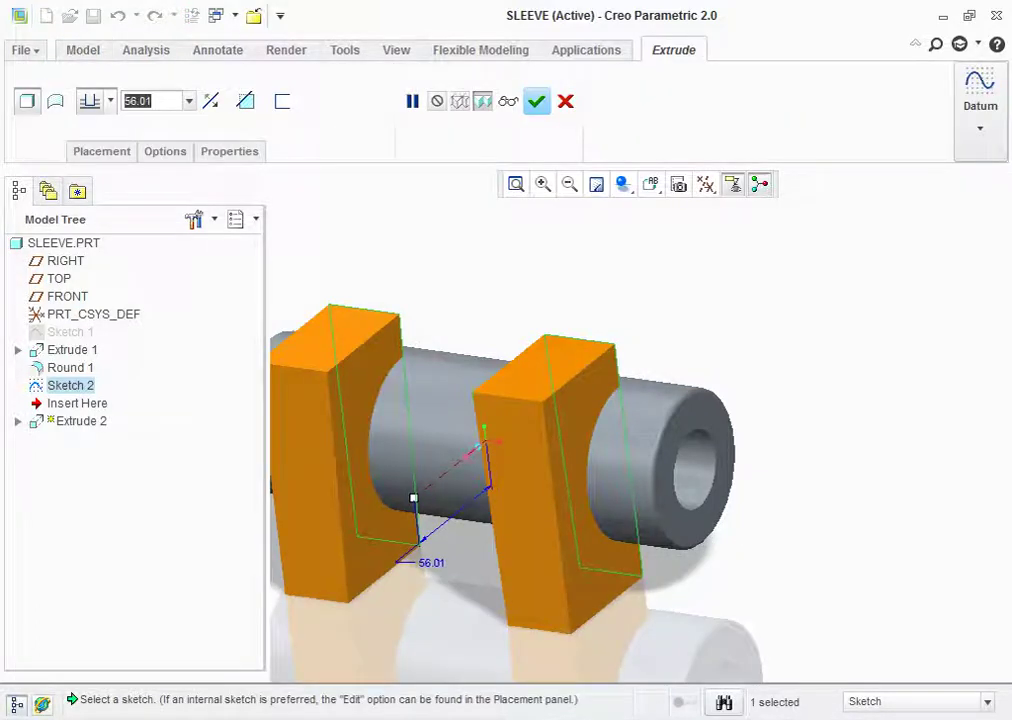
type("8")
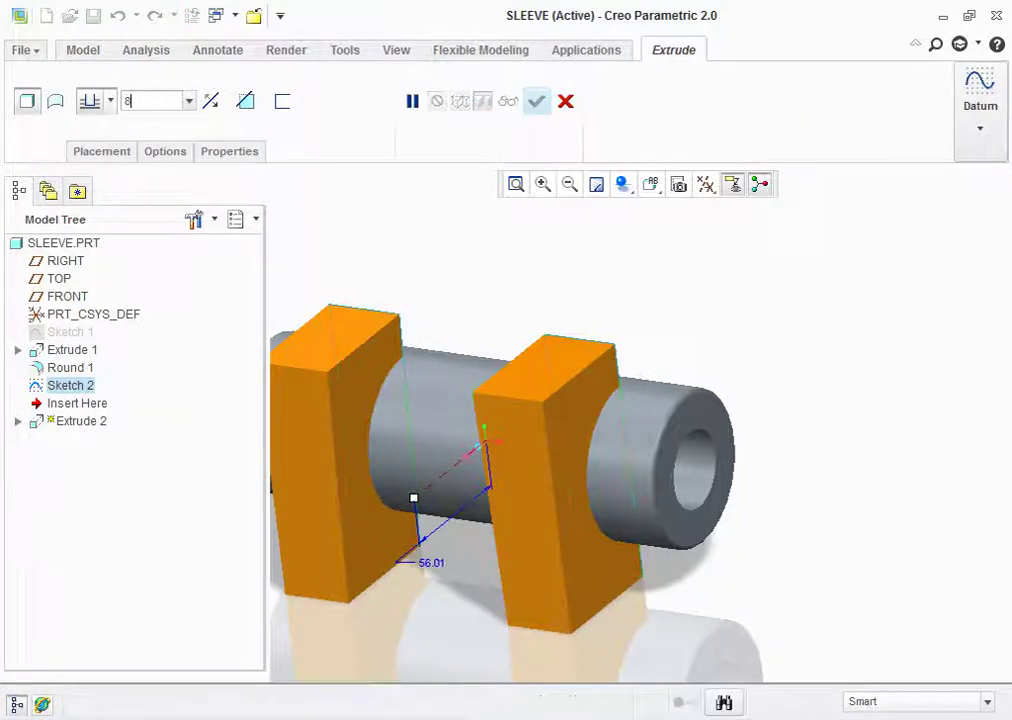
left_click(110, 100)
left_click(90, 157)
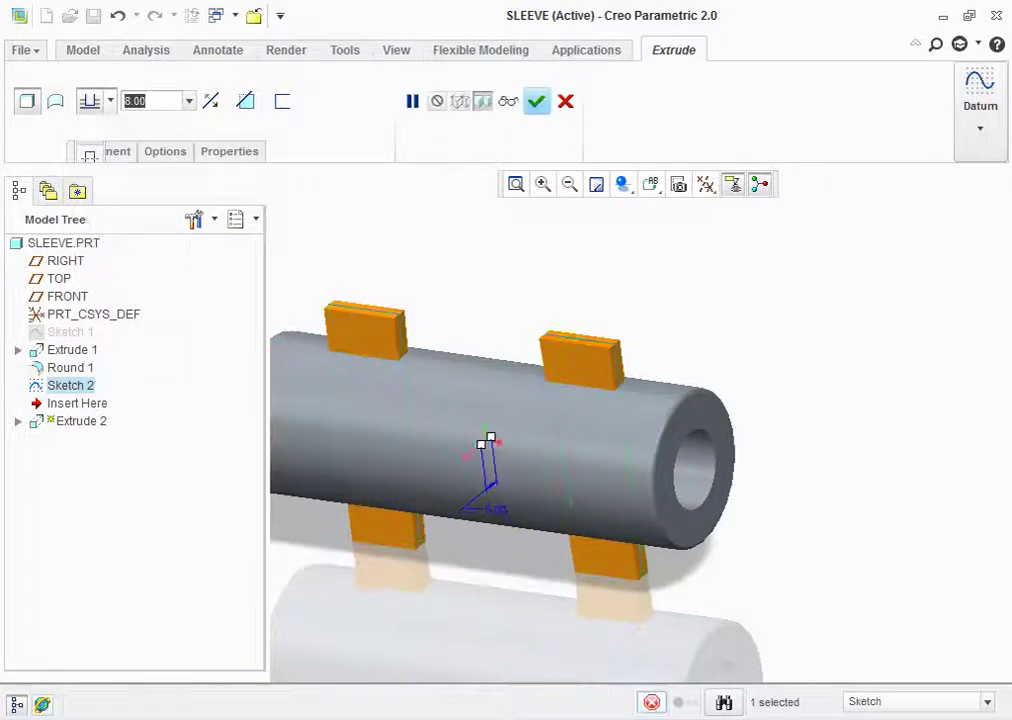
left_click(245, 100)
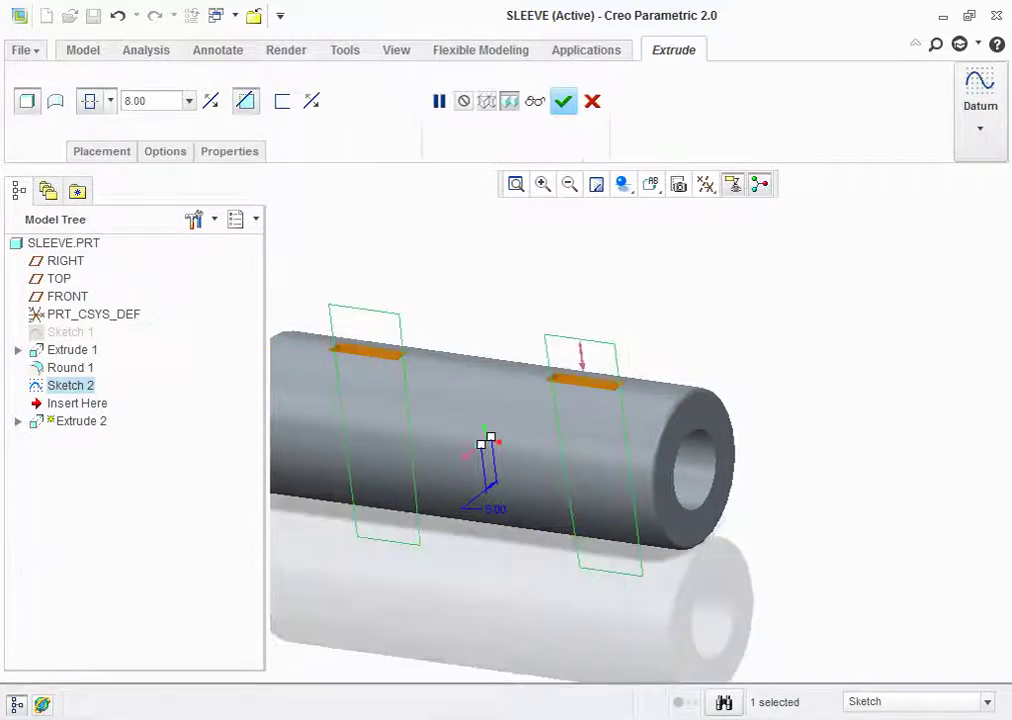
middle_click_drag(600, 300, 620, 280)
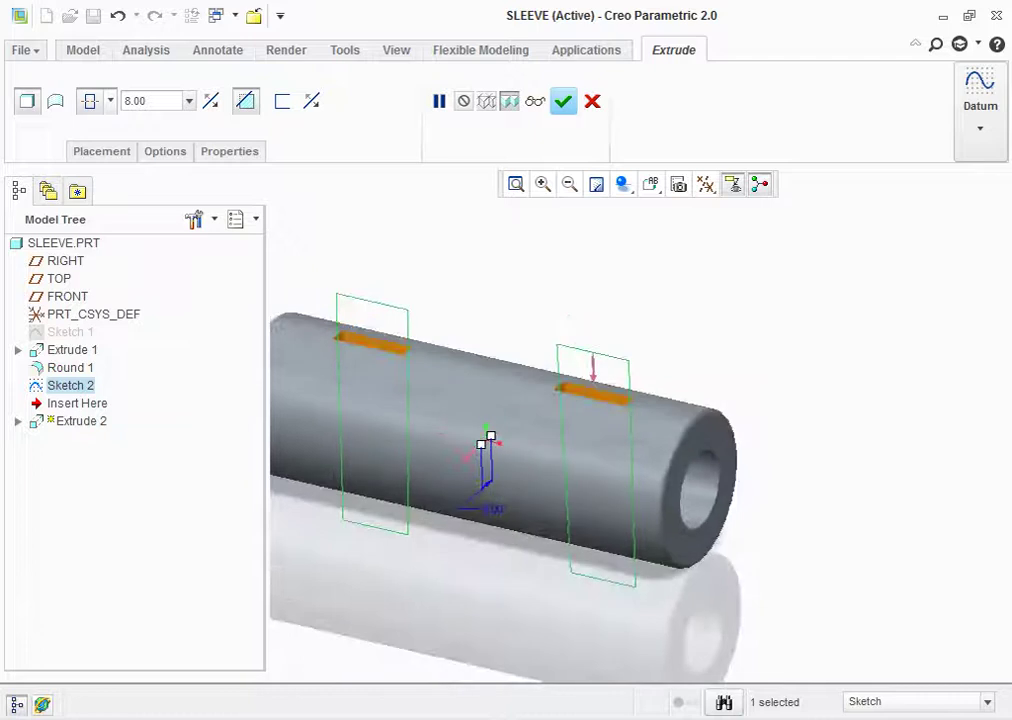
middle_click(440, 78)
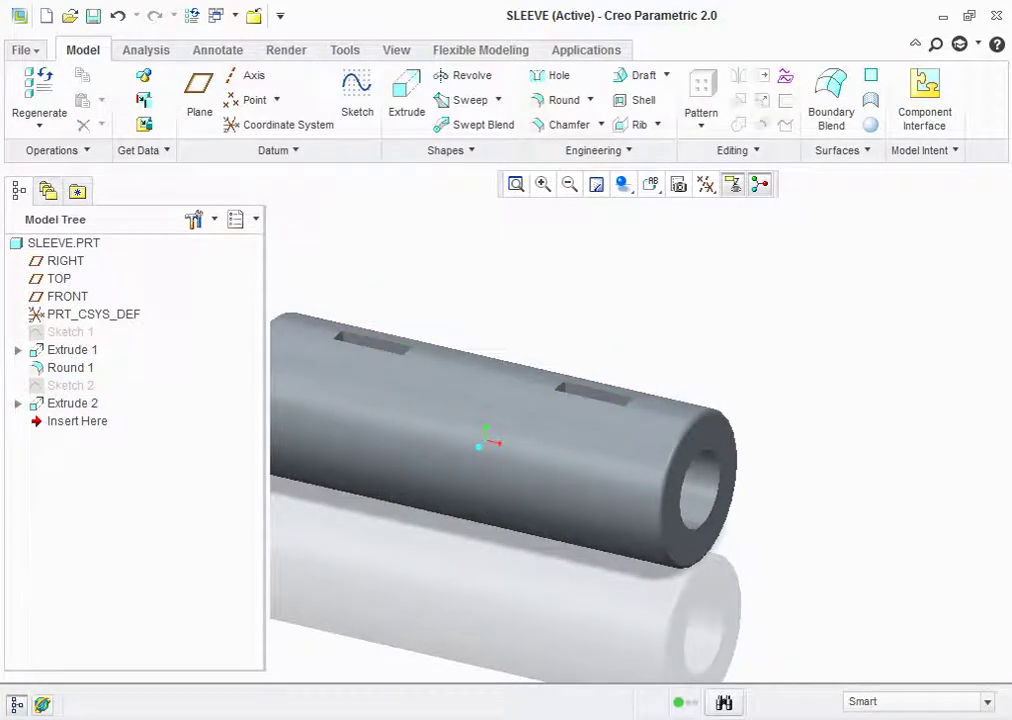
middle_click_drag(485, 440, 490, 430)
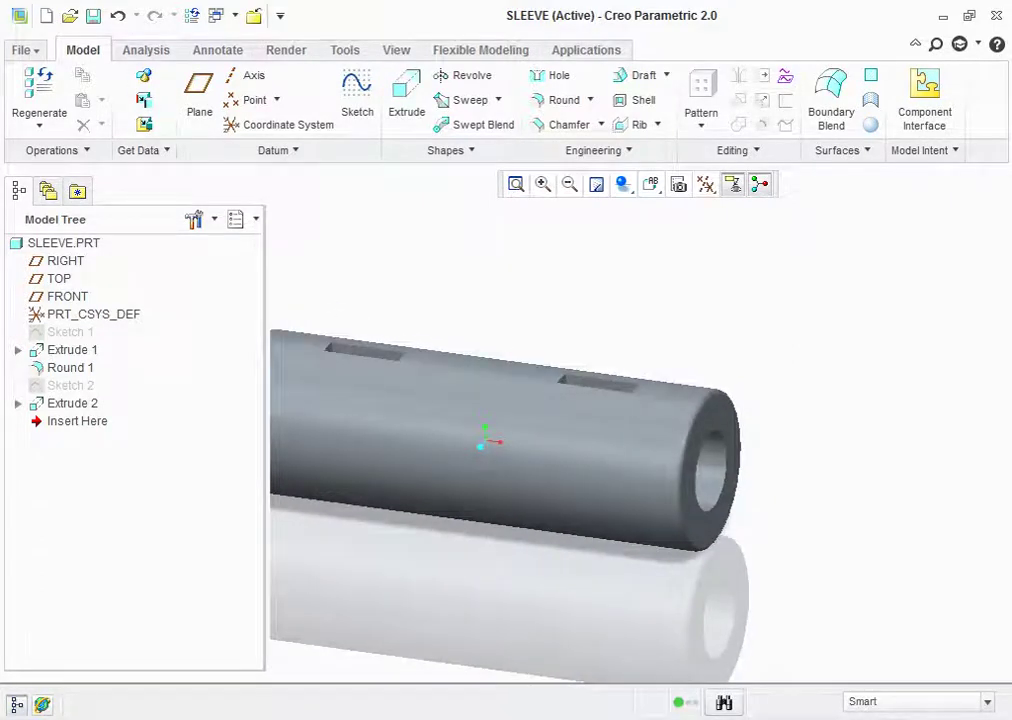
Load the adv-wood-ash library from the Wood folder and apply a wood appearance to the sleeve
left_click(286, 50)
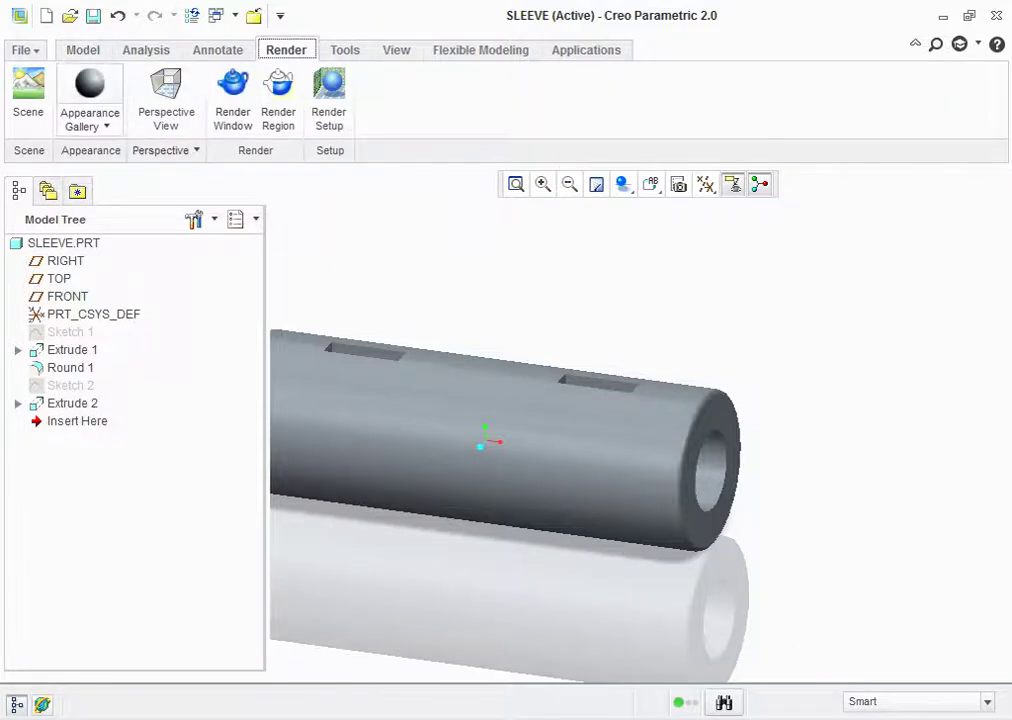
left_click(89, 100)
left_click(289, 412)
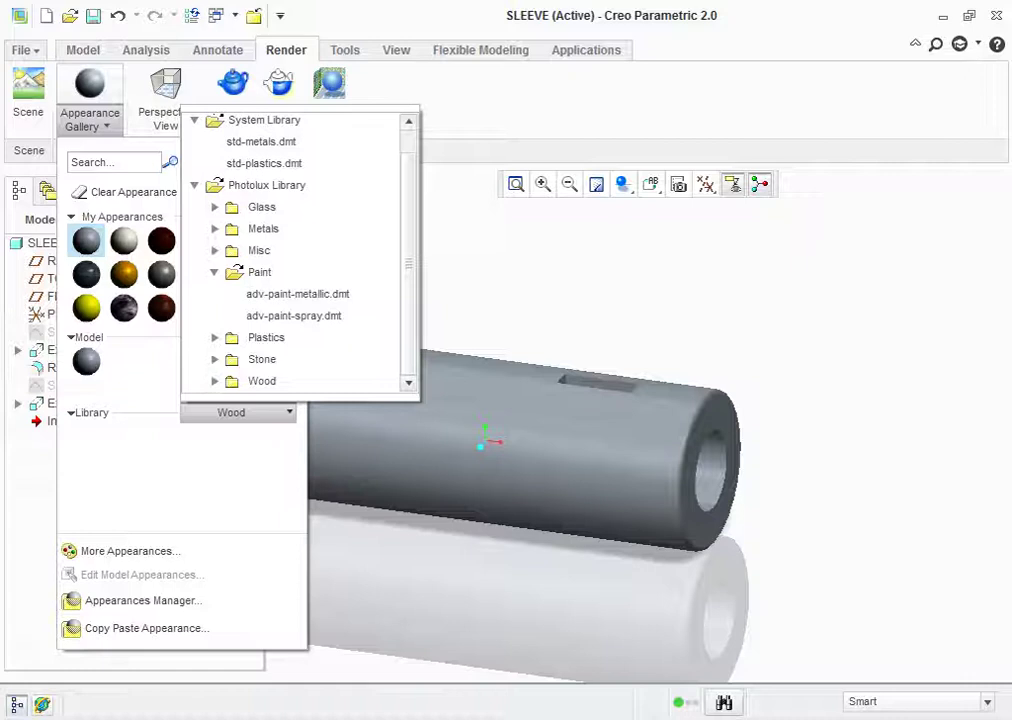
left_click(215, 381)
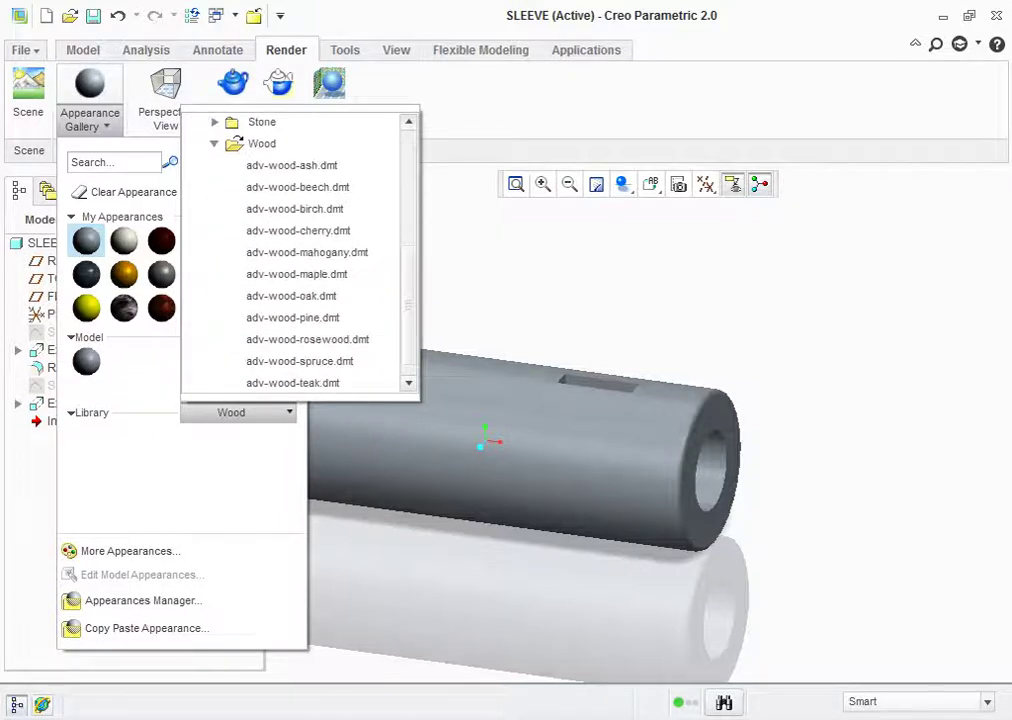
left_click(291, 165)
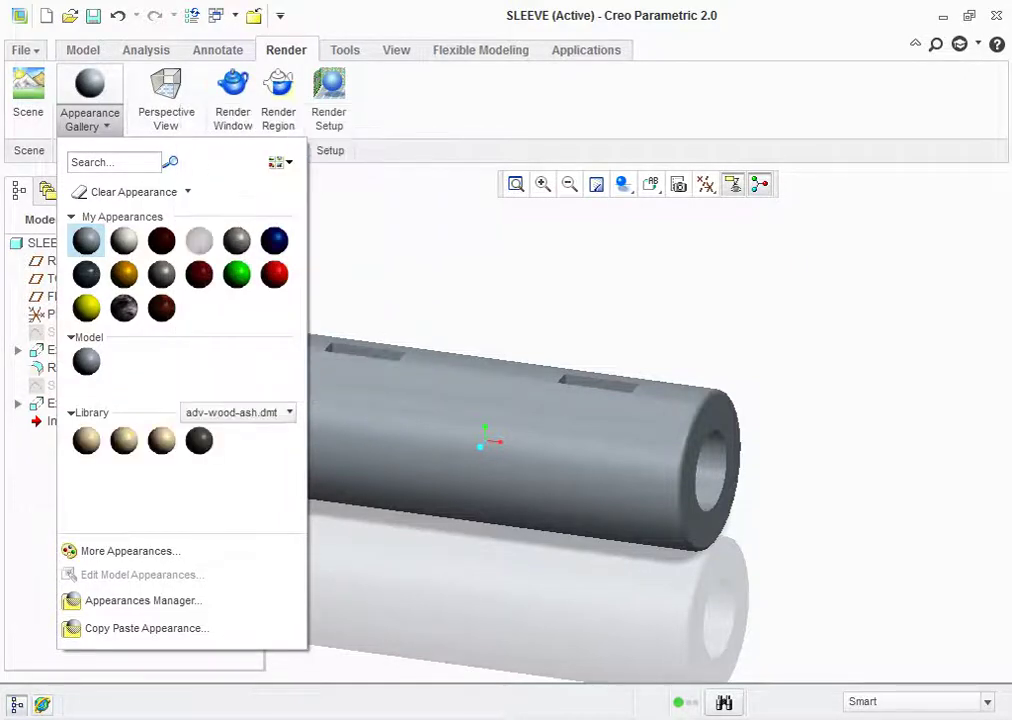
left_click(161, 440)
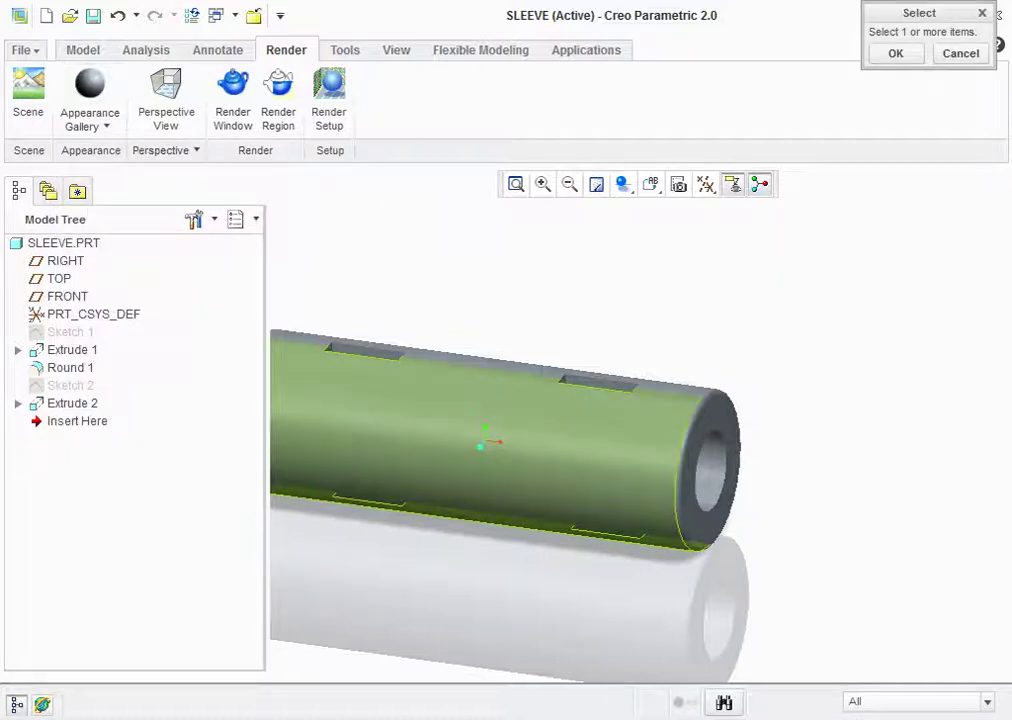
left_click(500, 450)
Load the rosewood appearance library and switch the display to shaded with reflections
left_click(89, 95)
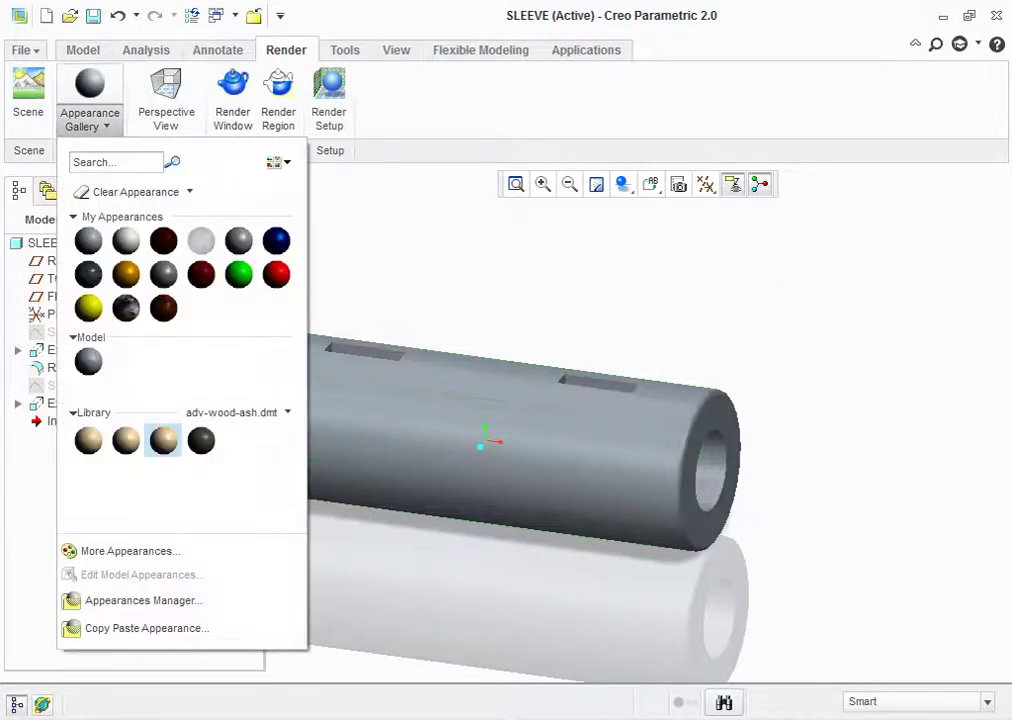
left_click(240, 412)
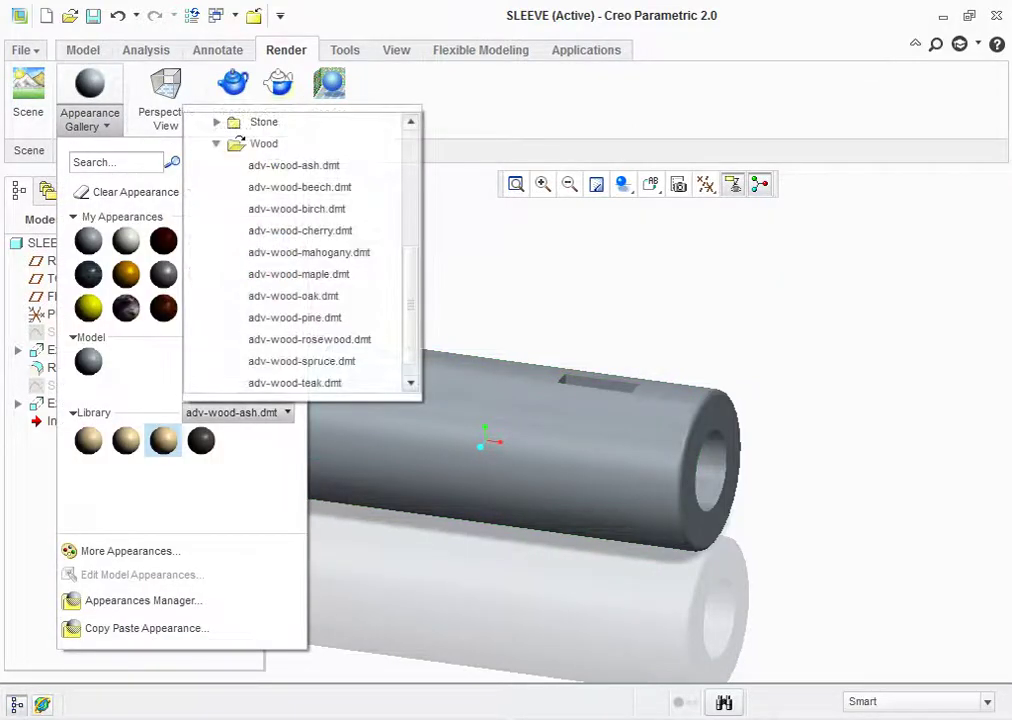
left_click(309, 339)
left_click(88, 440)
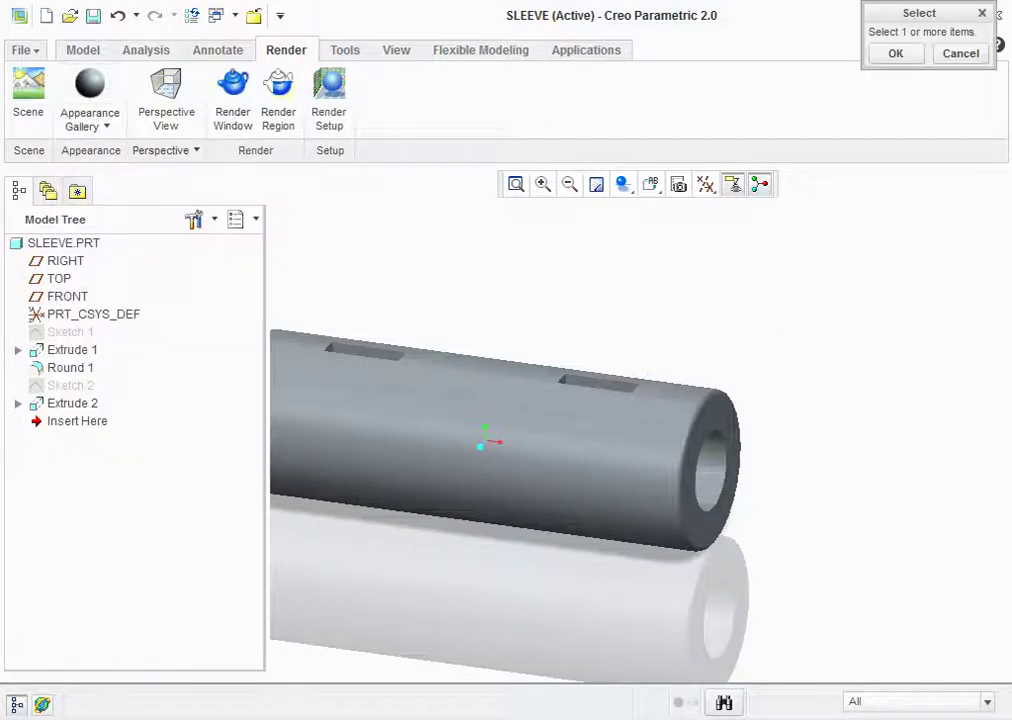
key("Escape")
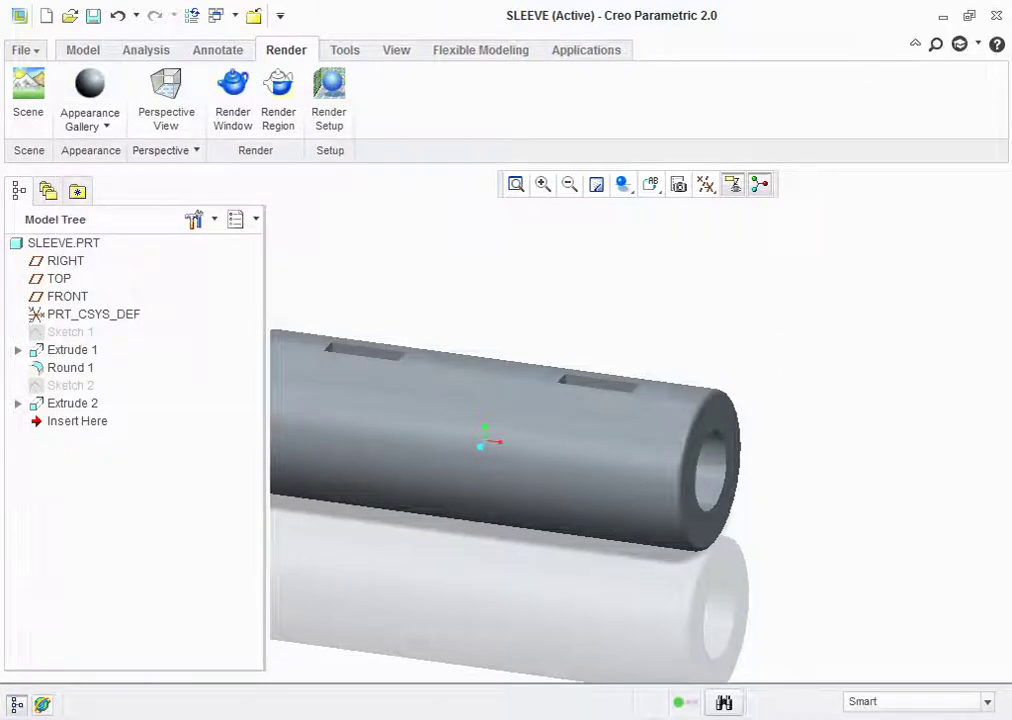
left_click(622, 184)
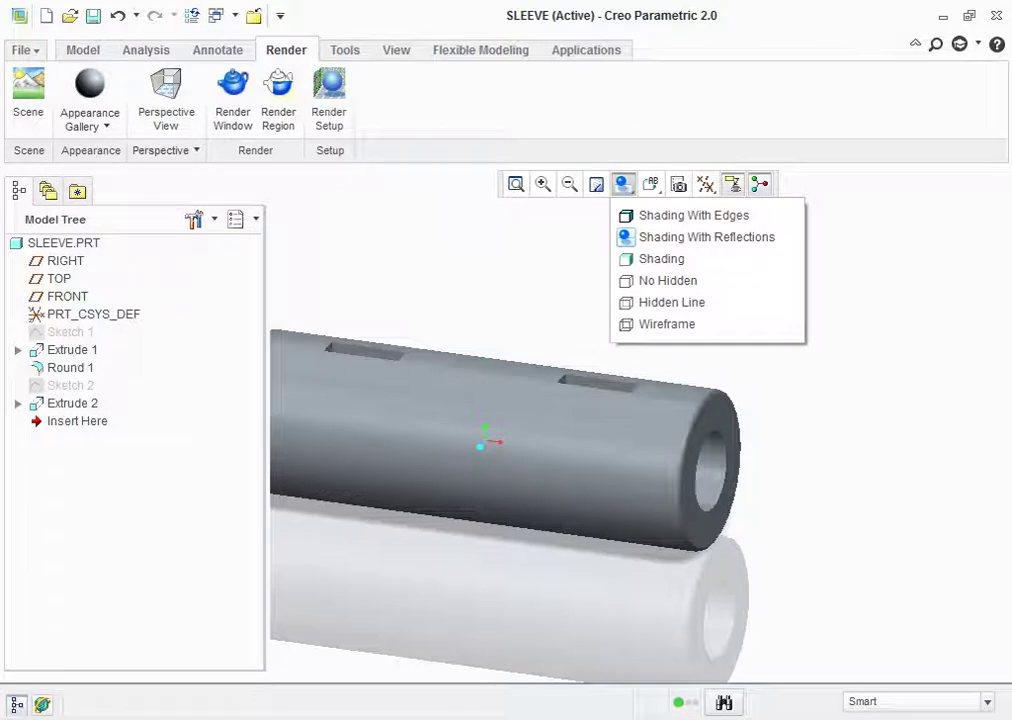
left_click(700, 237)
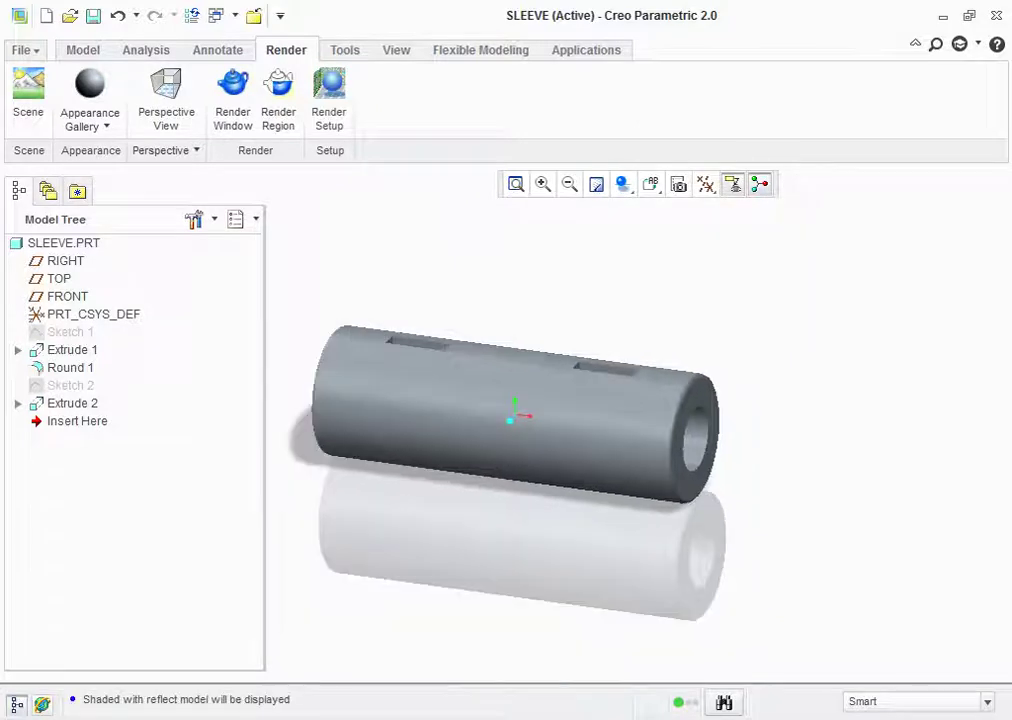
Apply the rosewood appearance to the sleeve part and save SLEEVE.PRT
scroll(620, 513, "down", 3)
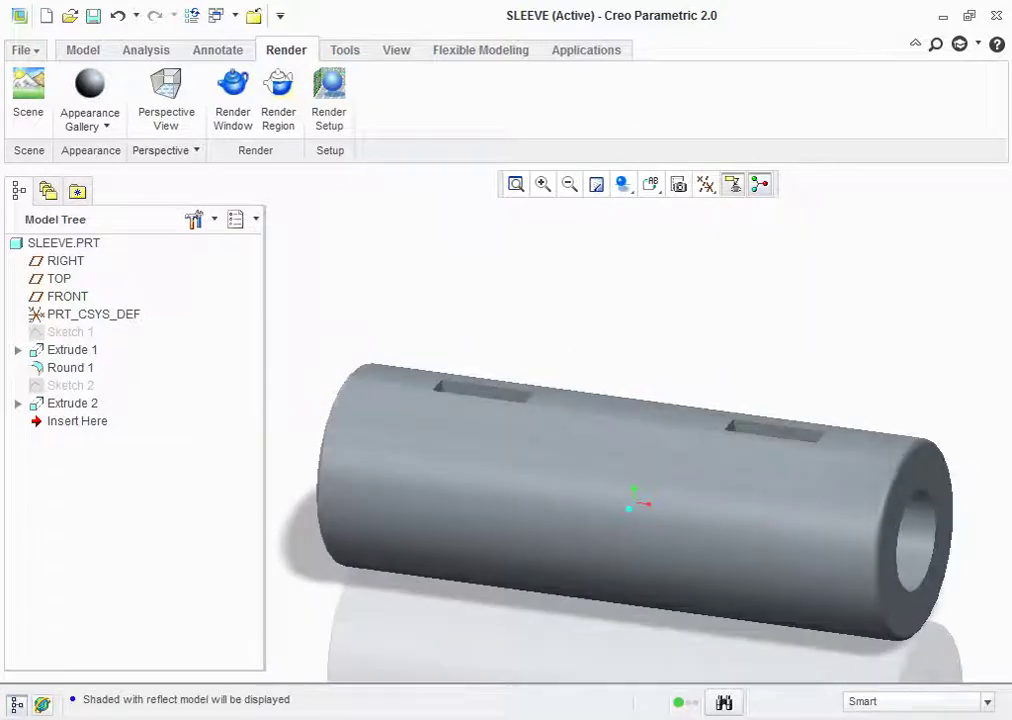
left_click(63, 243)
left_click(89, 118)
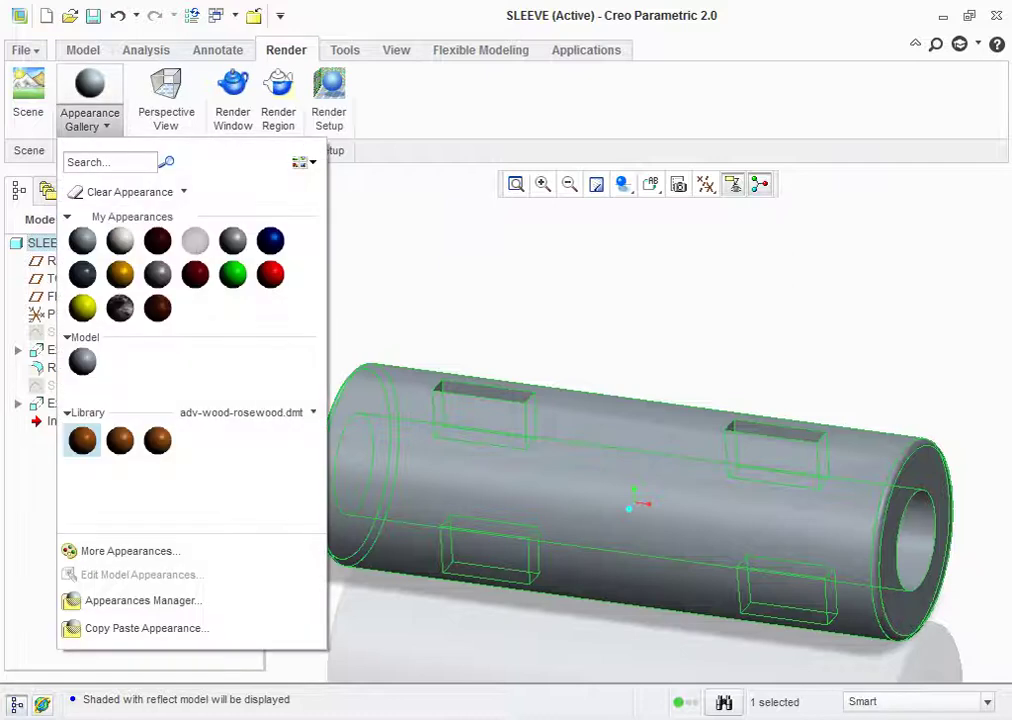
left_click(82, 440)
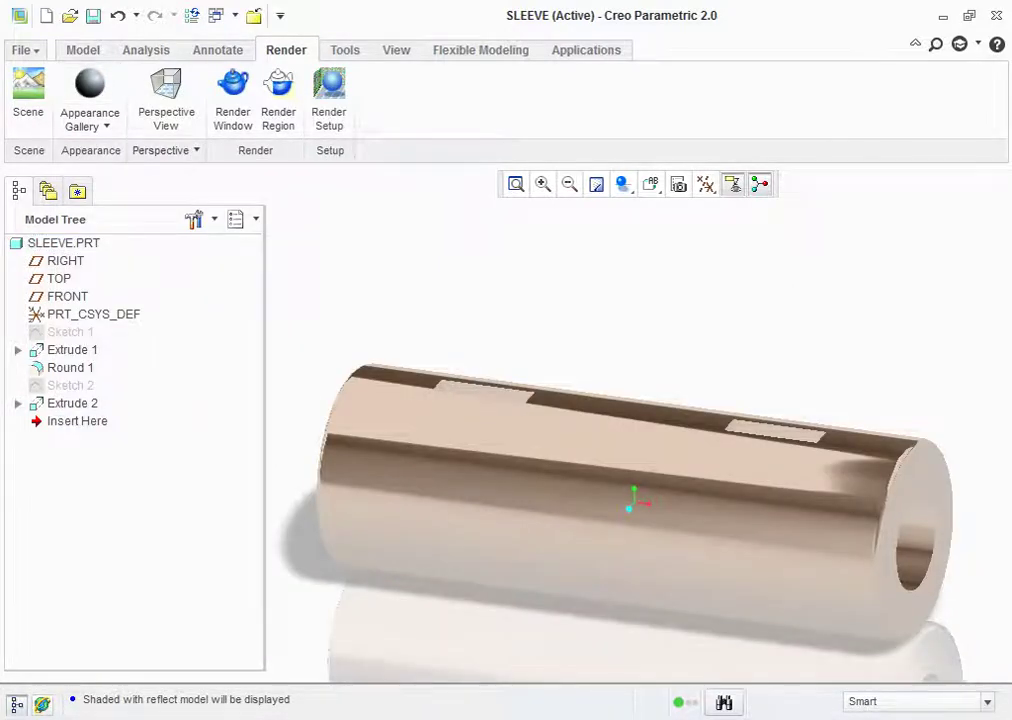
left_click(92, 15)
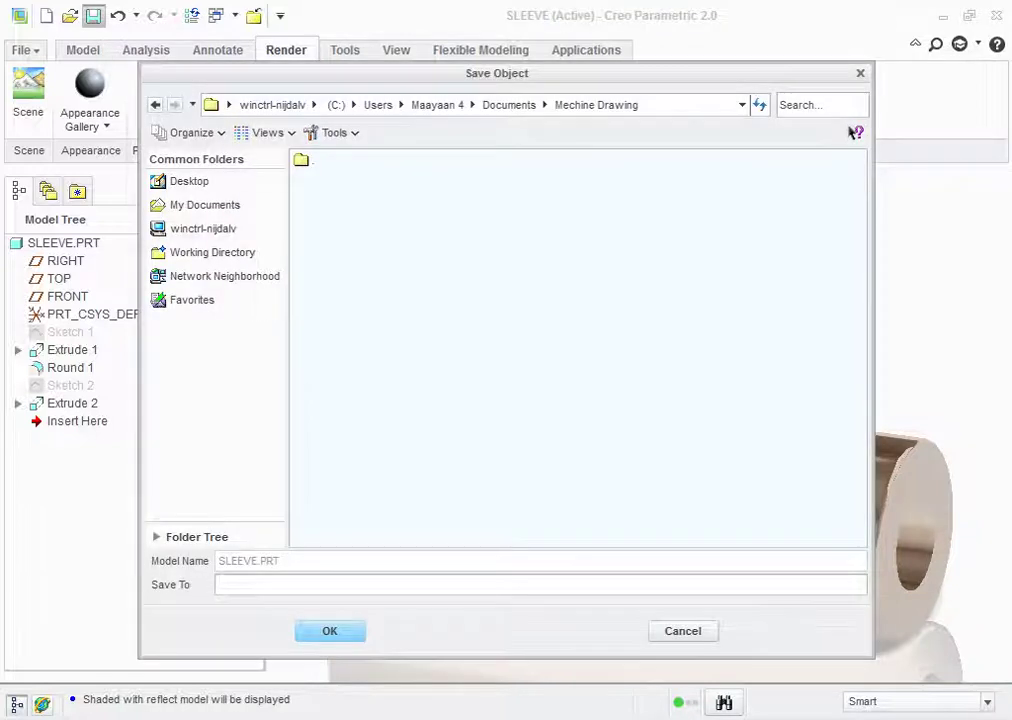
Save the SLEEVE part, close its window, and start a new solid part file
key("Return")
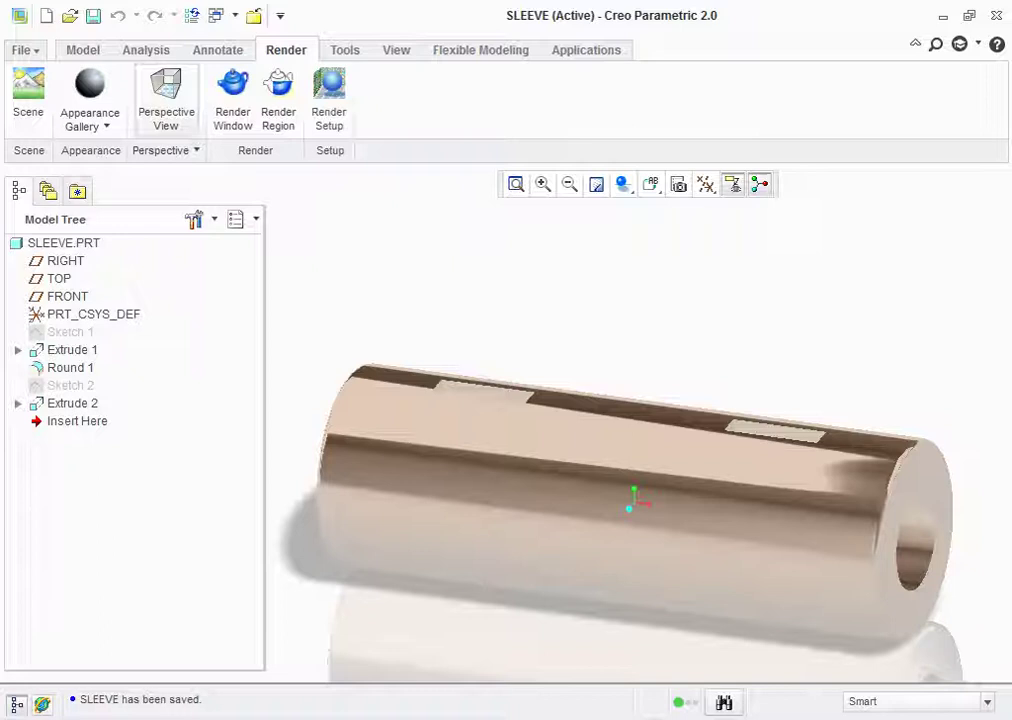
left_click(396, 49)
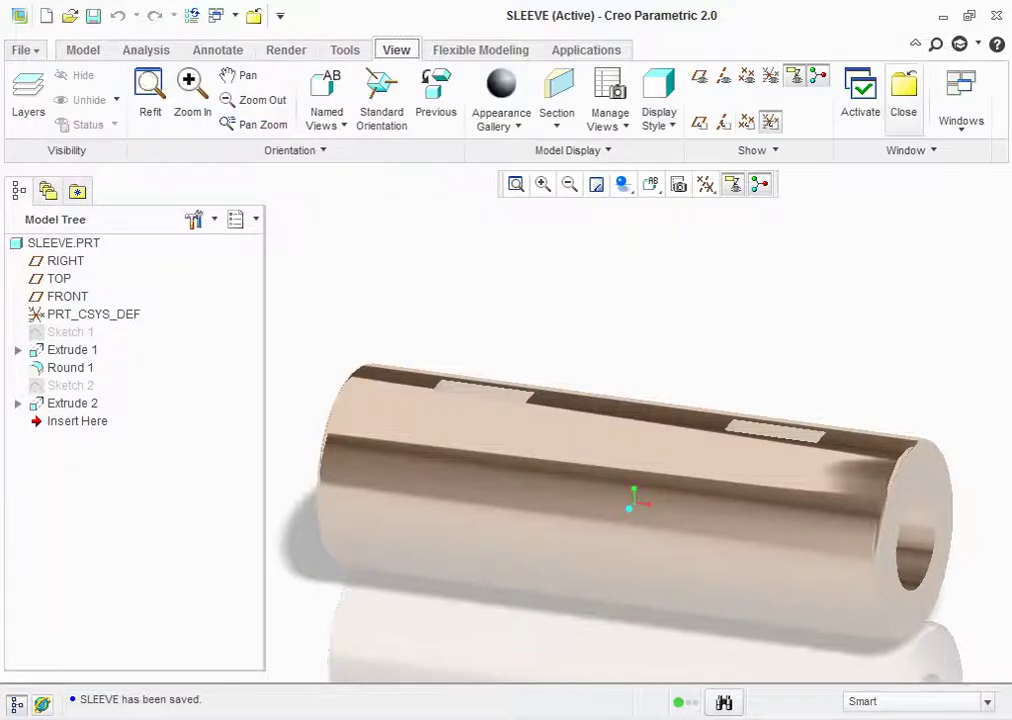
left_click(903, 100)
key("ctrl+n")
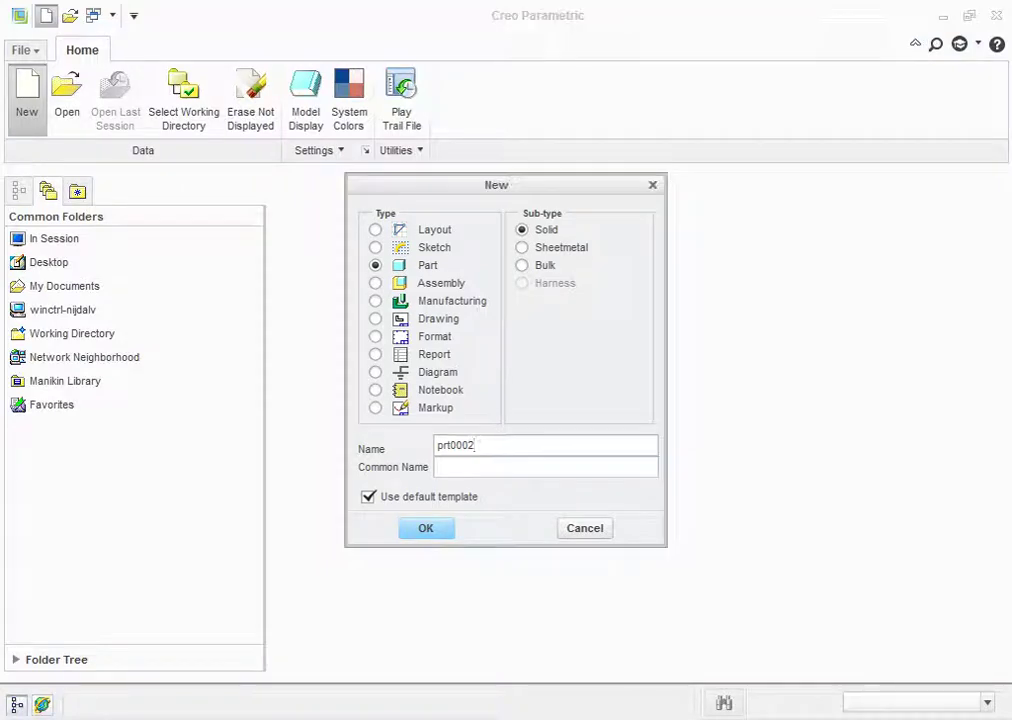
Create a new part named Rod, abandoning an empty sketch started on FRONT
double_click(455, 445)
type("Rod")
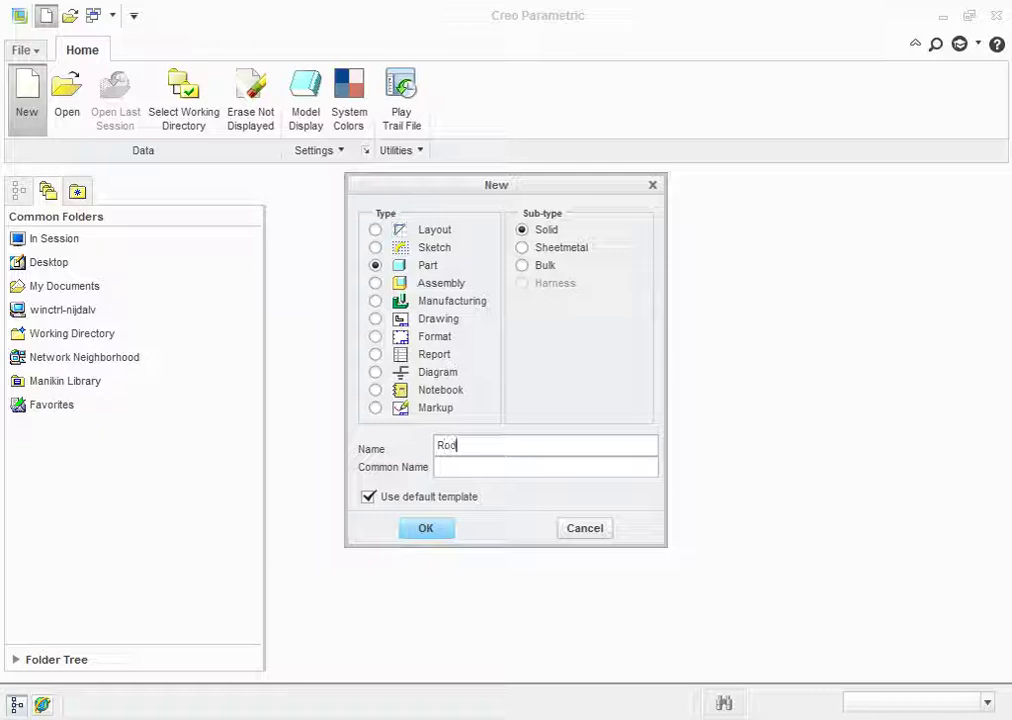
key("Return")
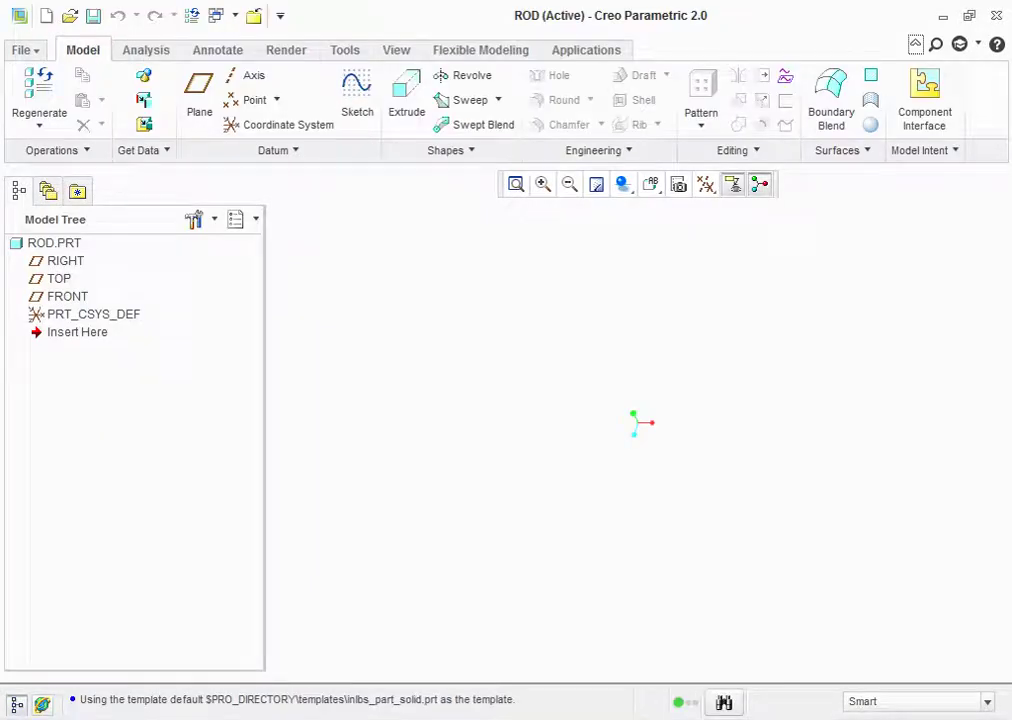
left_click(67, 296)
left_click(357, 95)
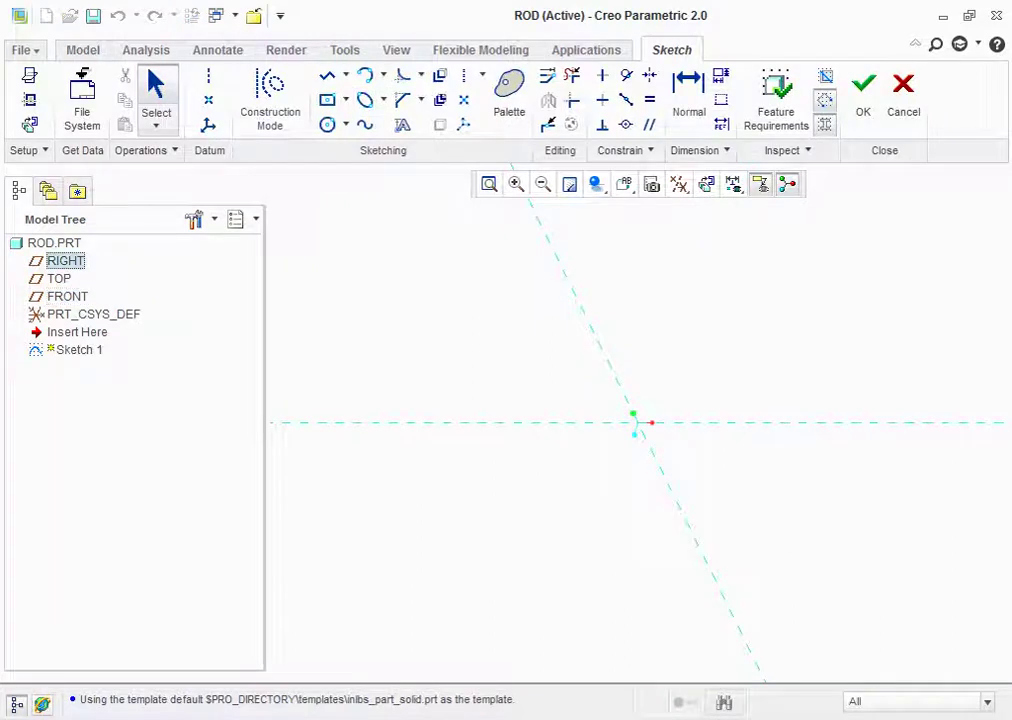
left_click(863, 95)
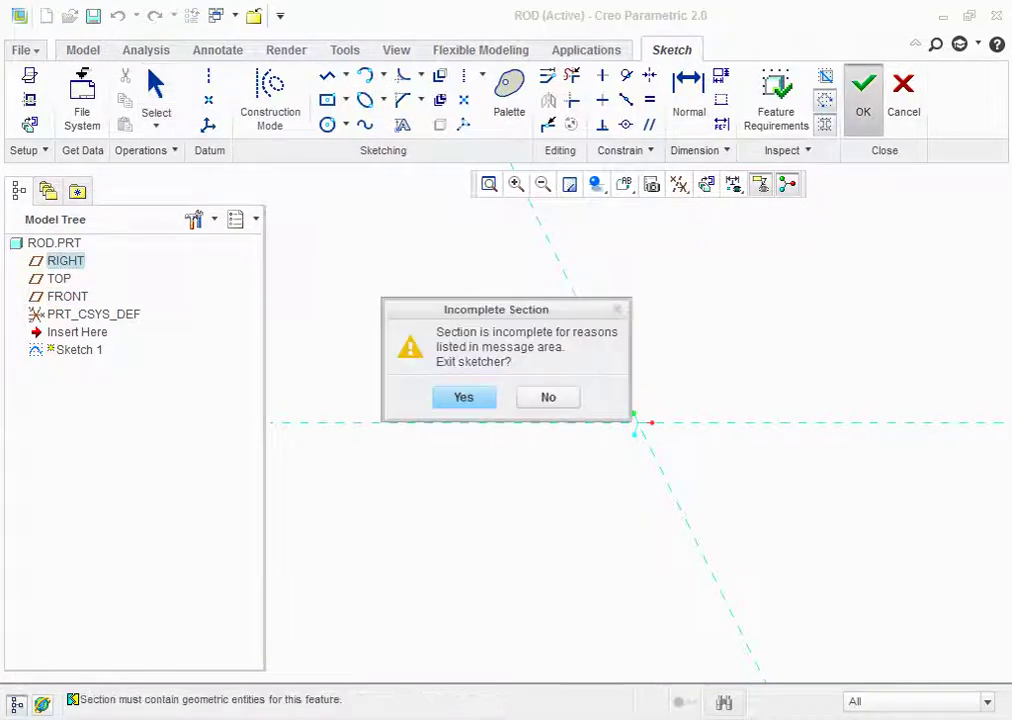
key("Return")
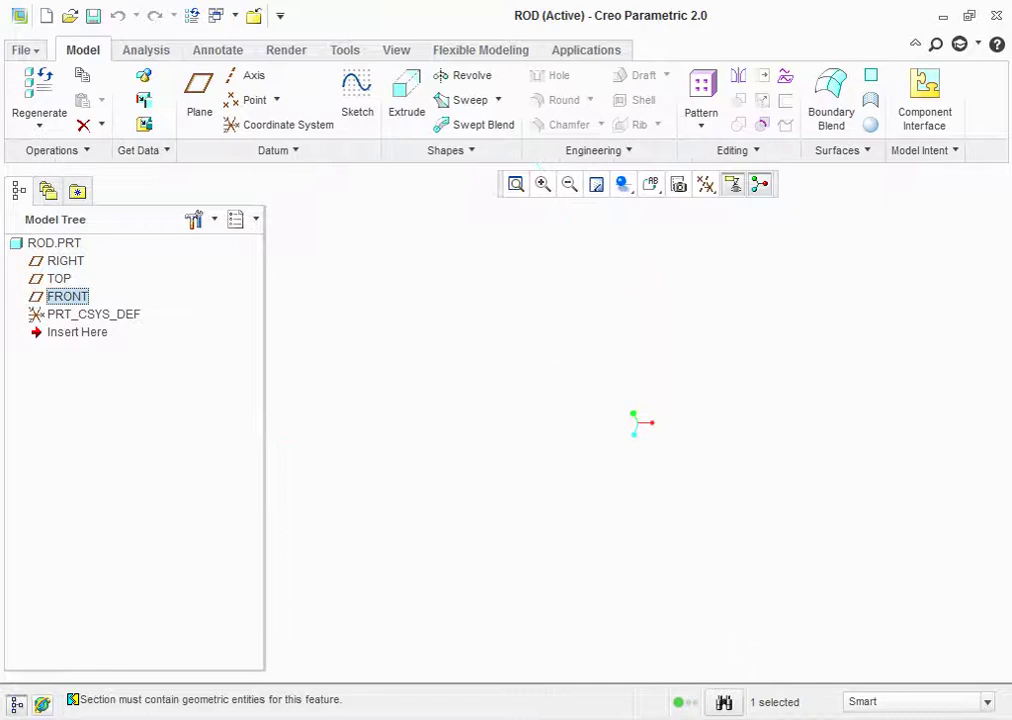
Sketch a 32-diameter circle centred on the origin on the RIGHT plane
left_click(65, 260)
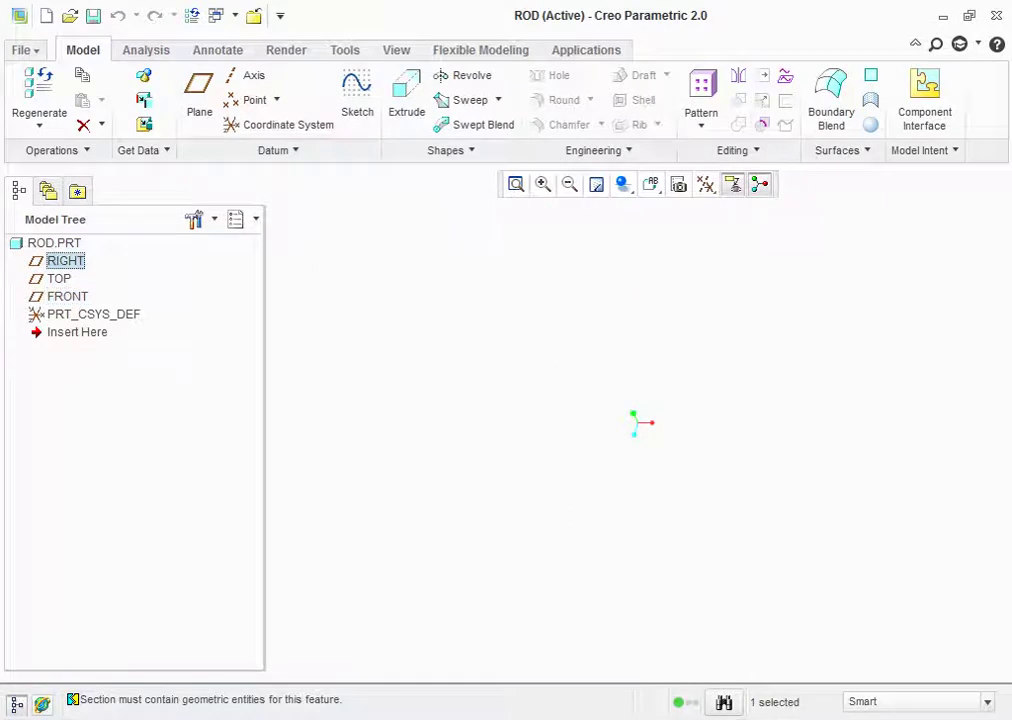
left_click(357, 92)
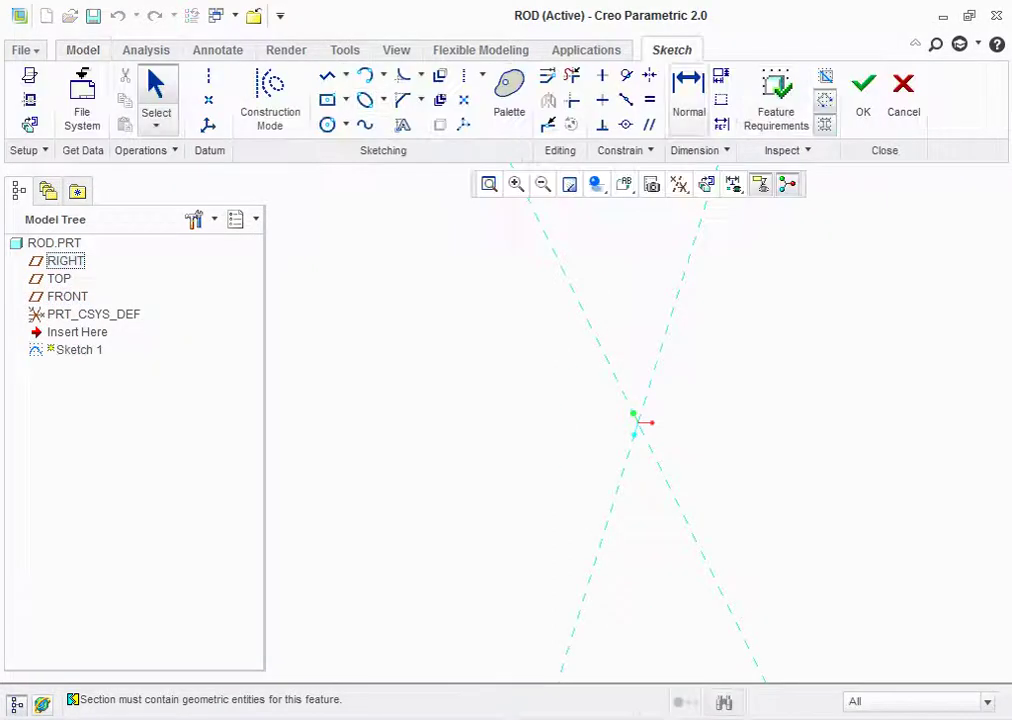
left_click(706, 184)
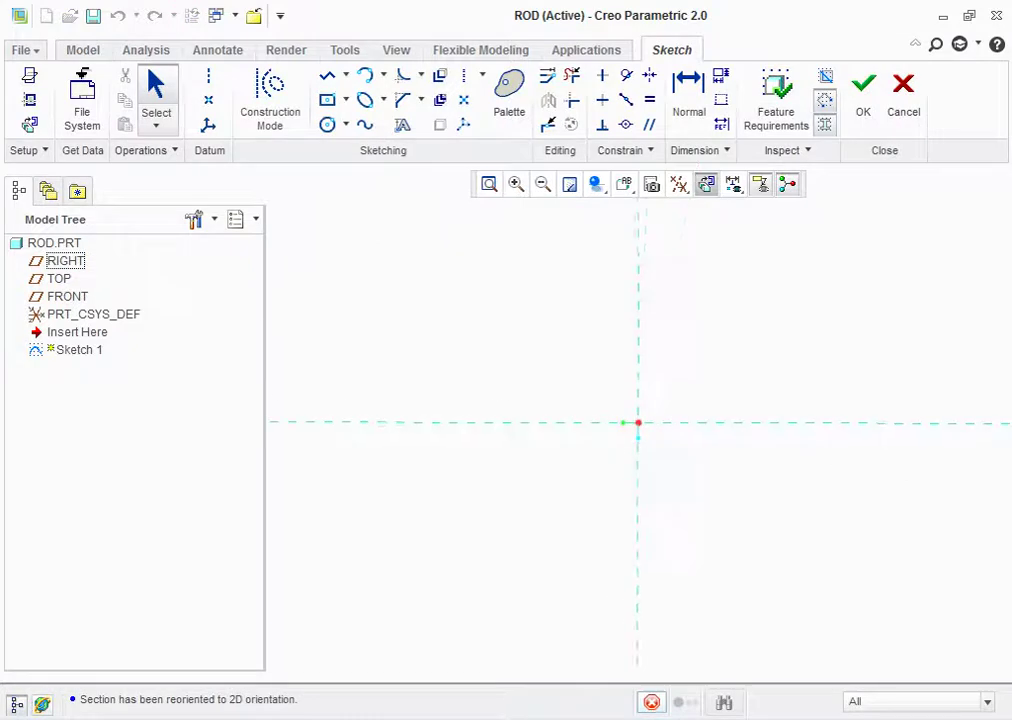
left_click(327, 124)
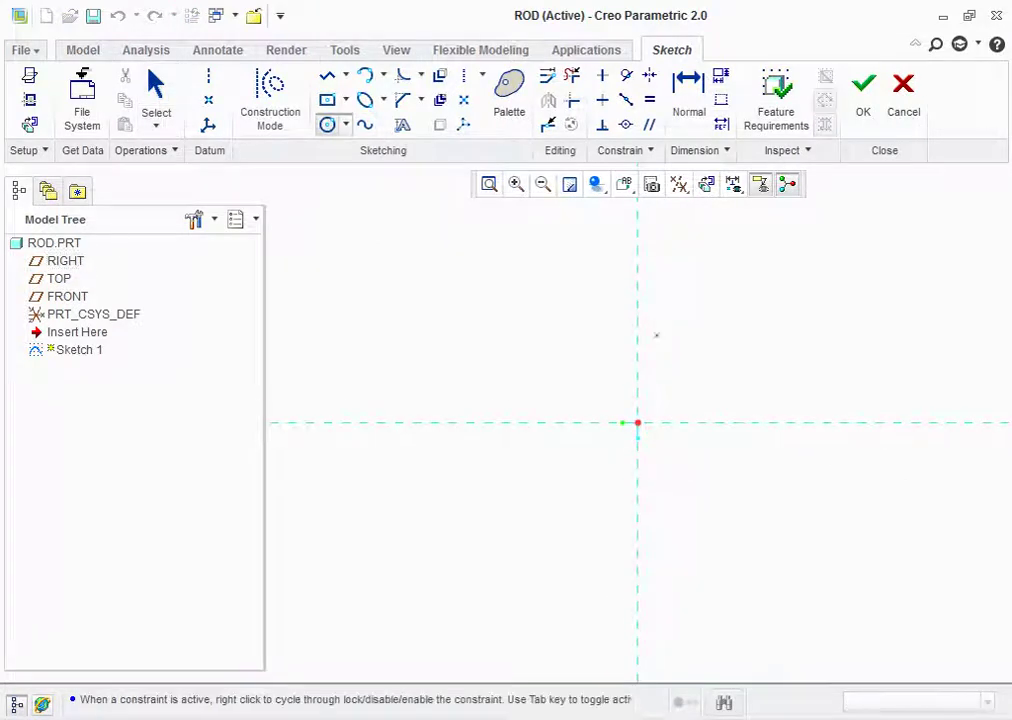
left_click(637, 422)
left_click(680, 374)
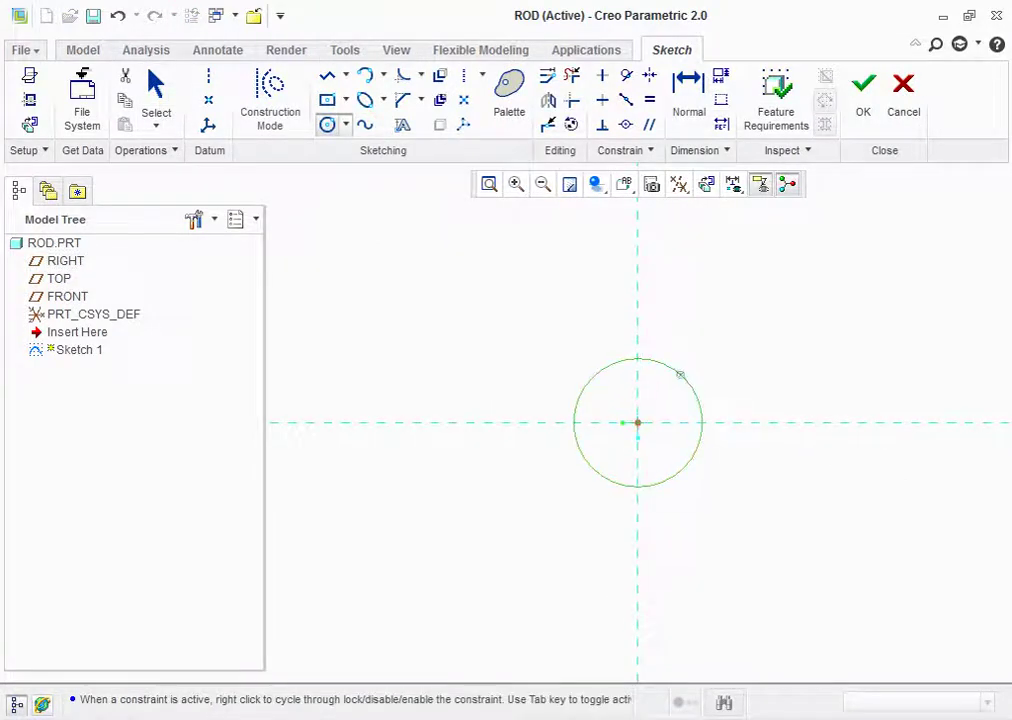
middle_click(560, 379)
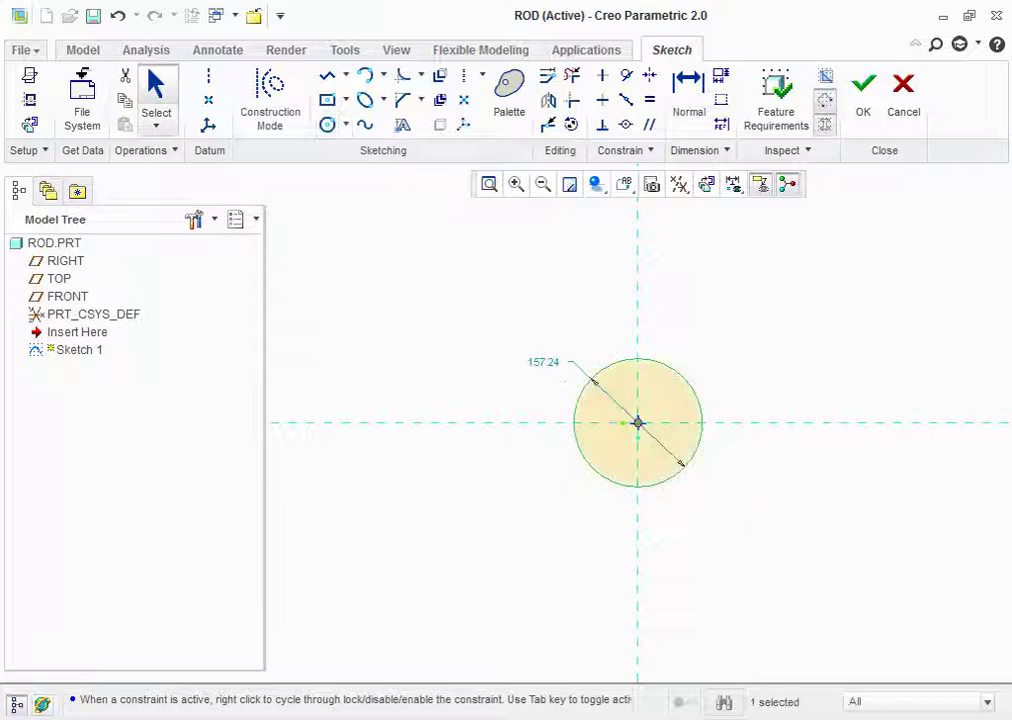
double_click(543, 362)
type("32")
key("Return")
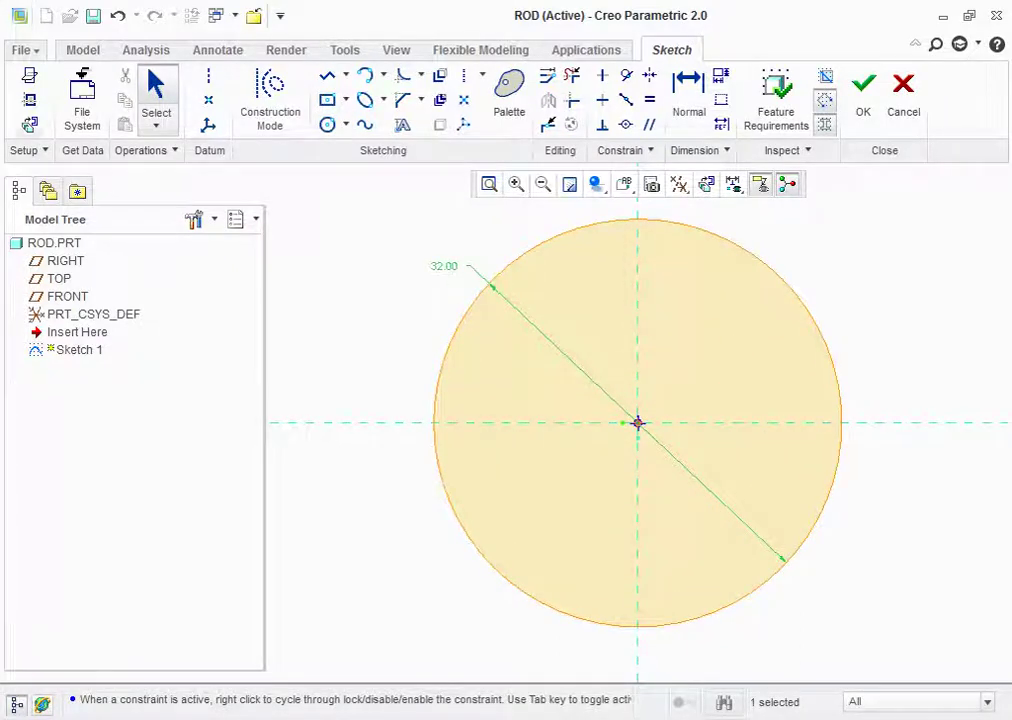
left_click(863, 90)
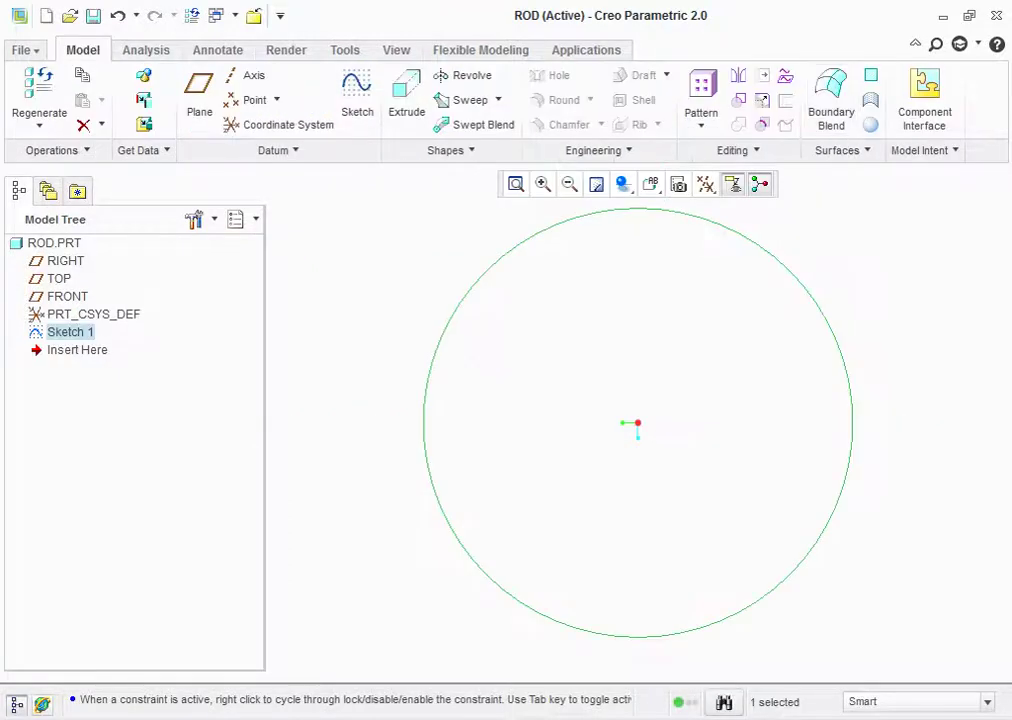
Extrude the circle 107 (67+40) deep in the flipped direction to form the rod
key("ctrl+d")
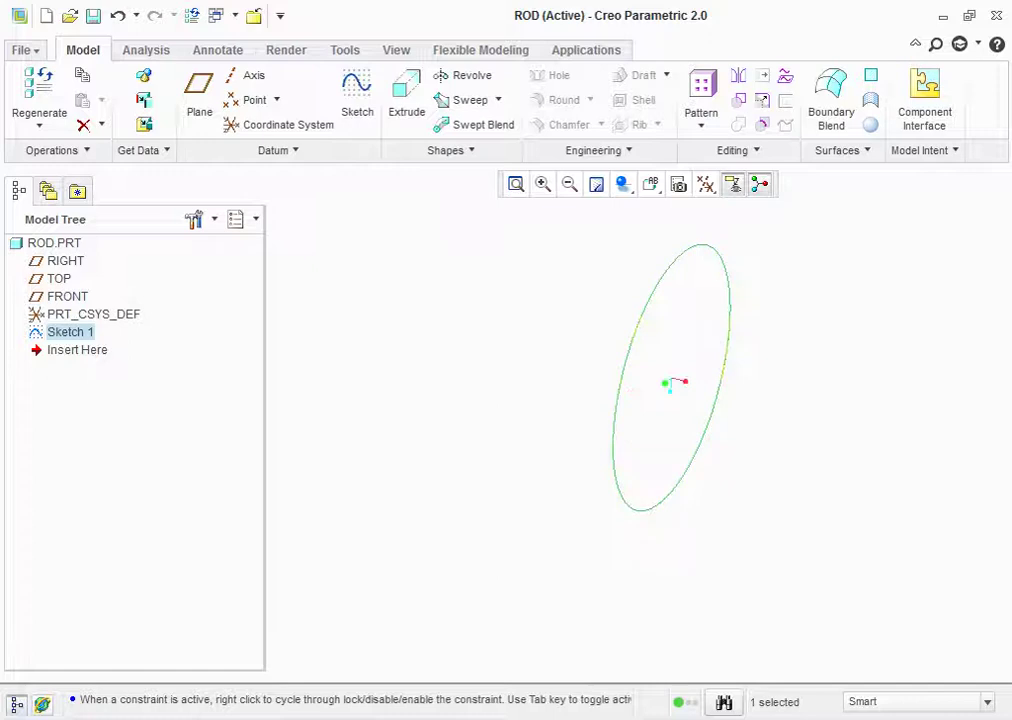
left_click(406, 96)
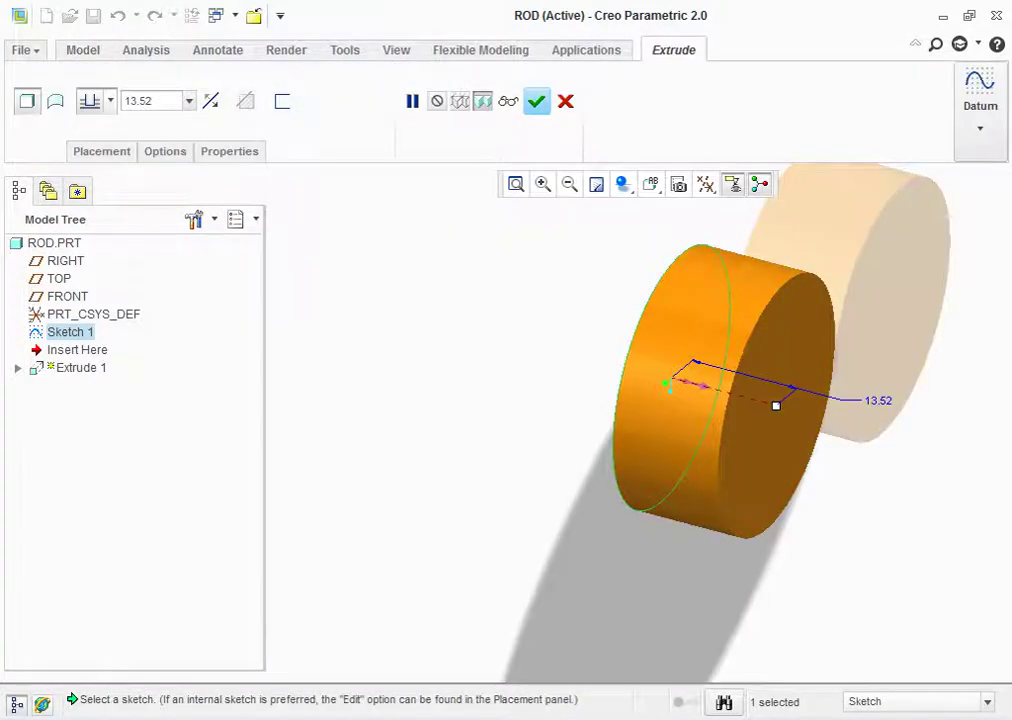
left_click(210, 101)
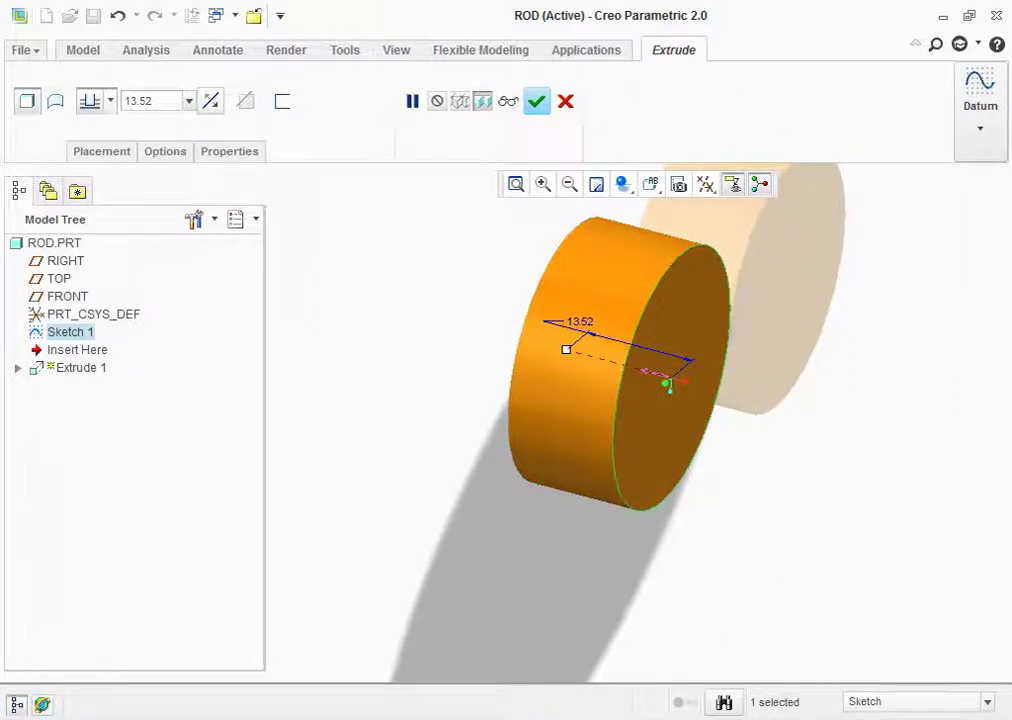
key("alt+Tab")
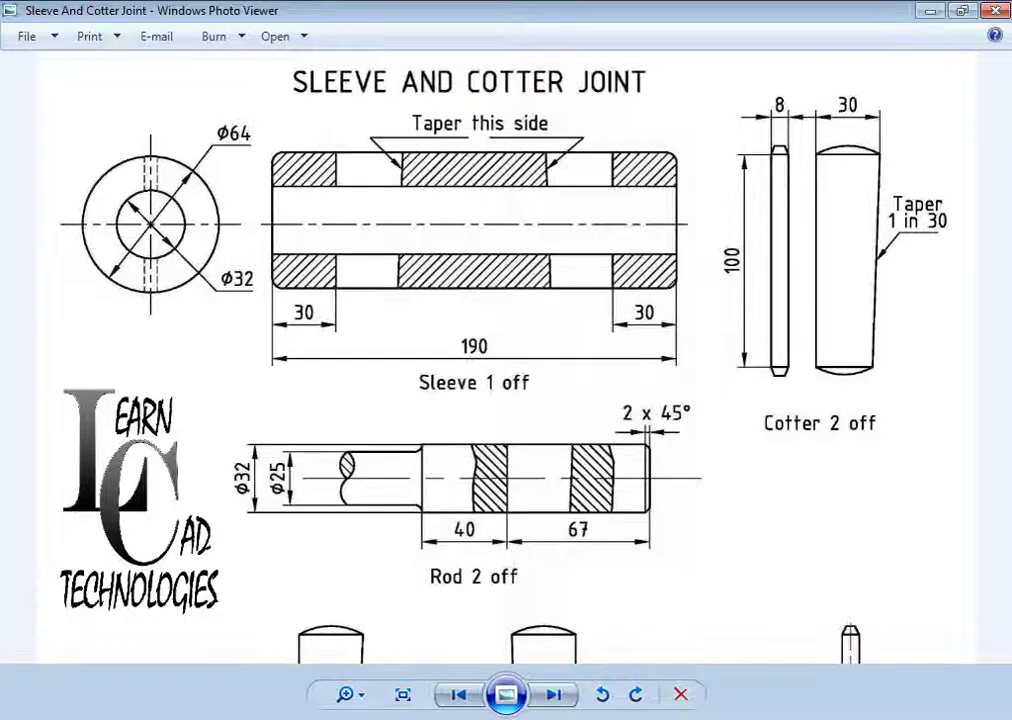
key("alt+Tab")
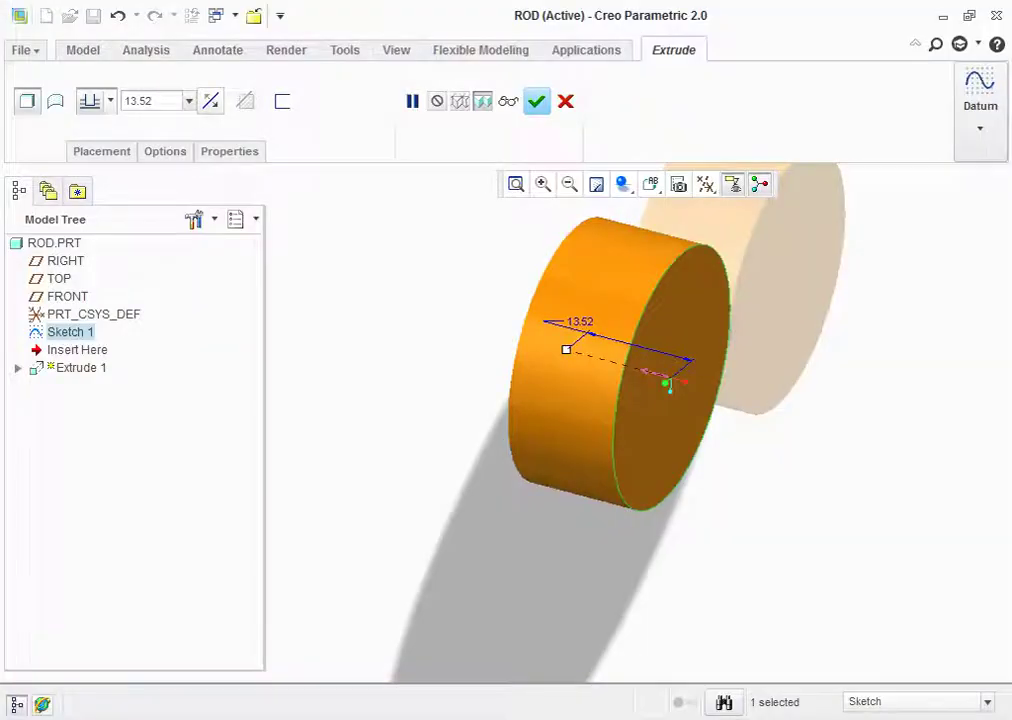
double_click(138, 101)
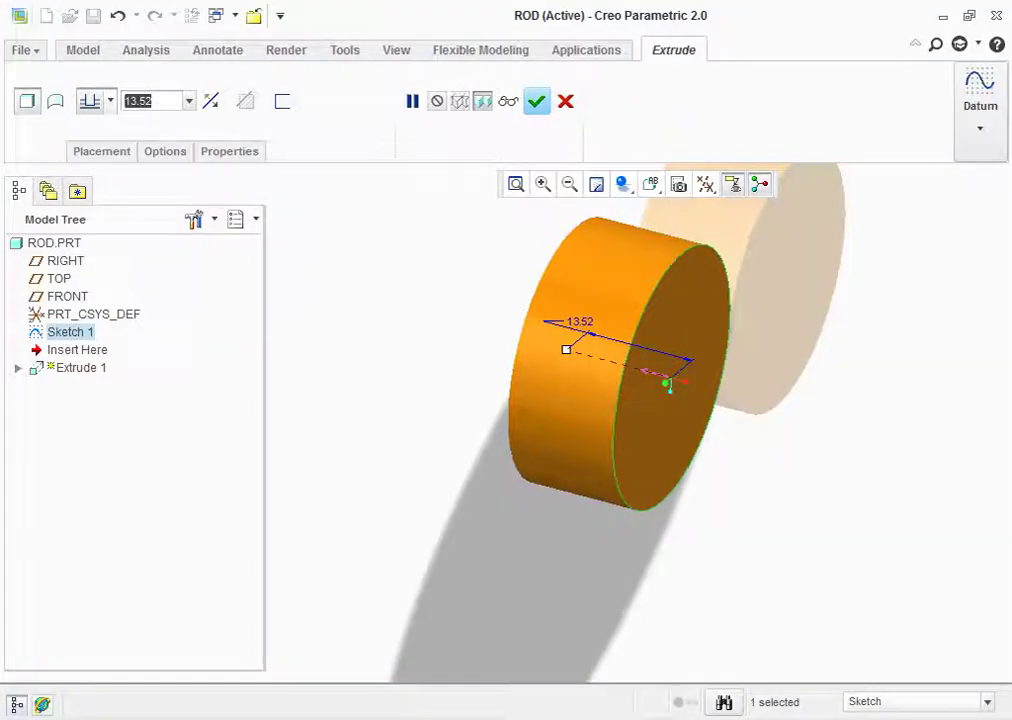
type("67+40")
key("Return")
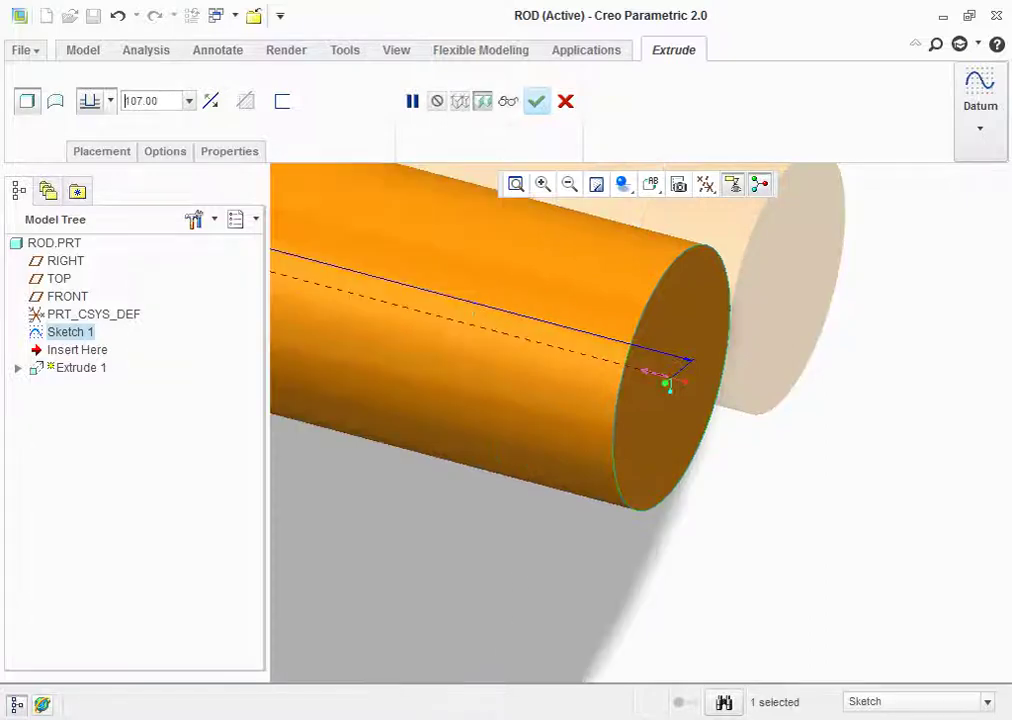
left_click(537, 101)
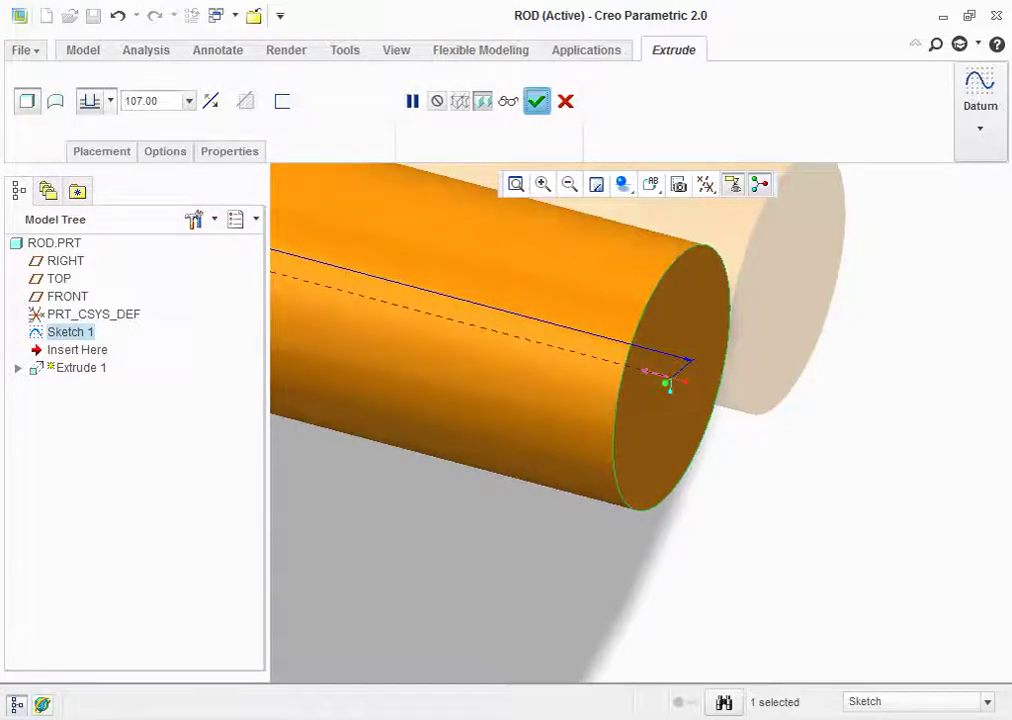
Start a new sketch on the rod's end face
scroll(440, 320, "down", 1)
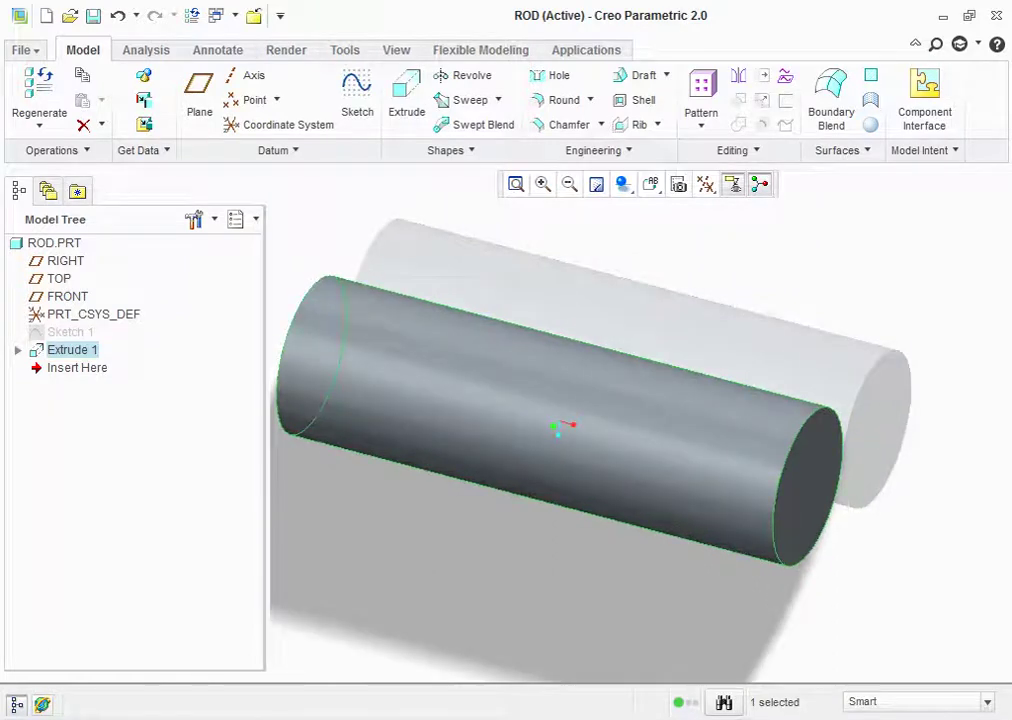
scroll(440, 320, "up", 2)
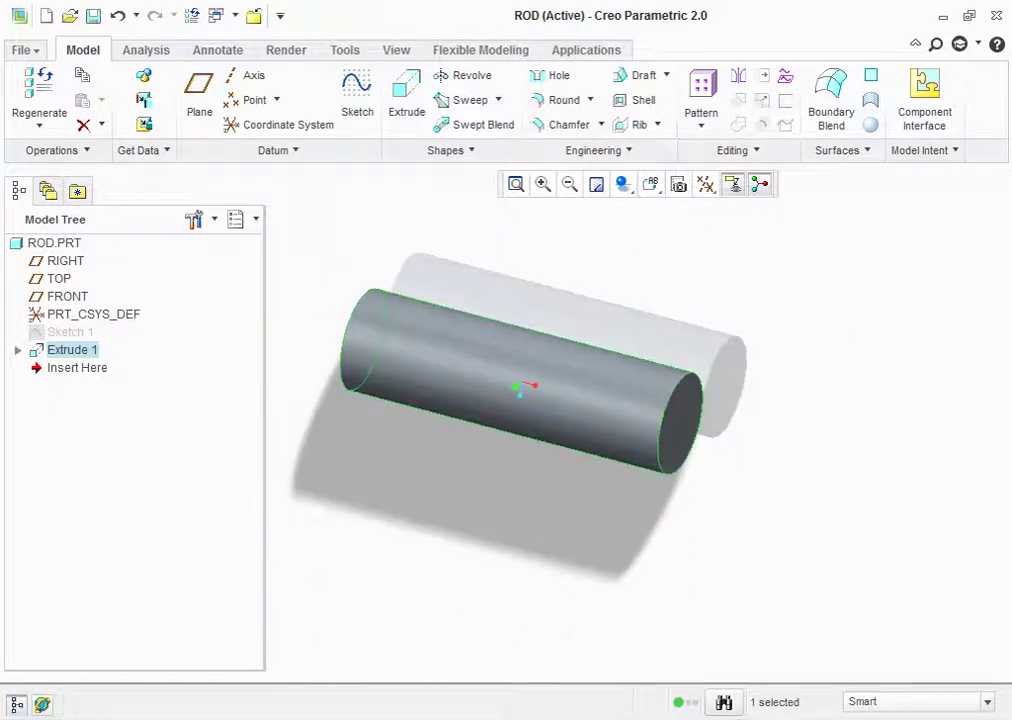
scroll(478, 345, "up", 1)
scroll(478, 345, "up", 1)
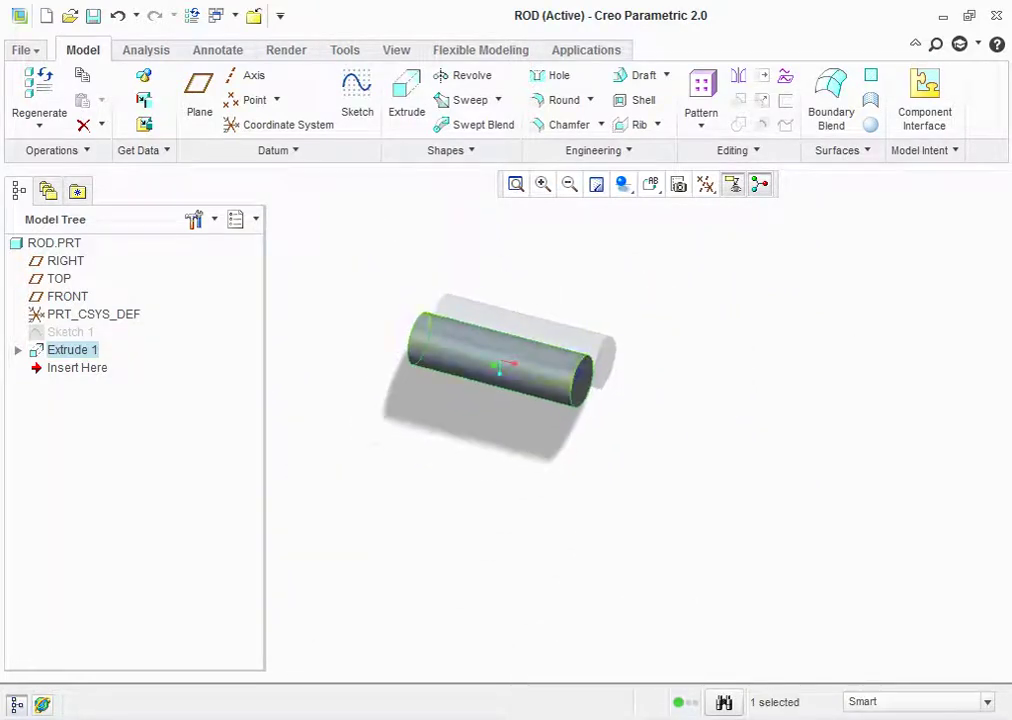
middle_click_drag(500, 365, 540, 395)
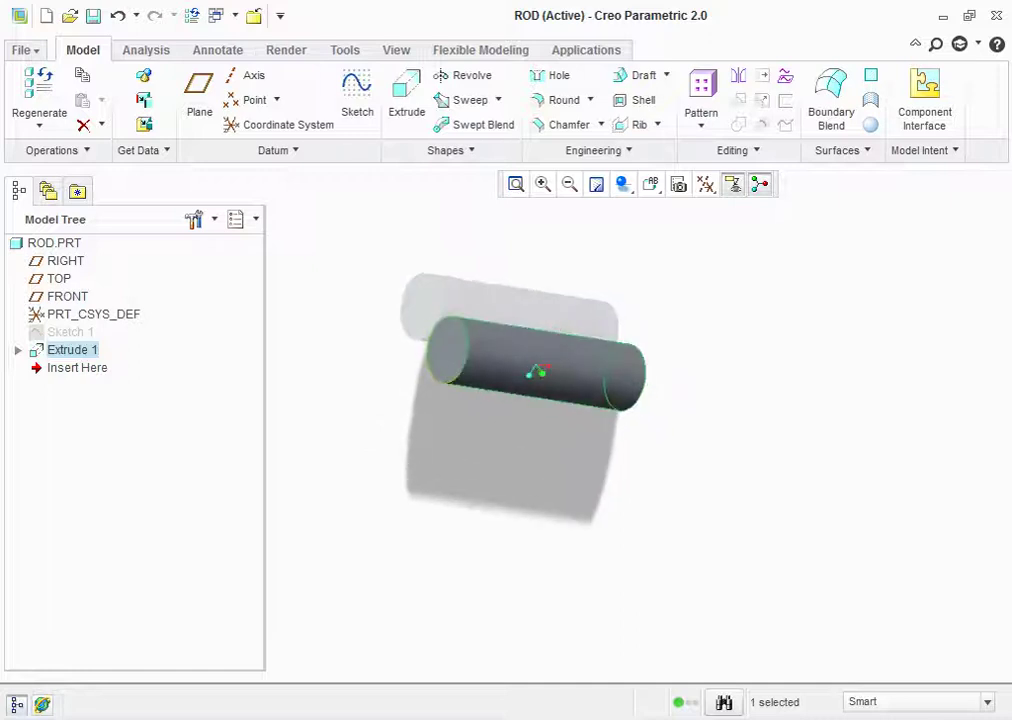
left_click(357, 95)
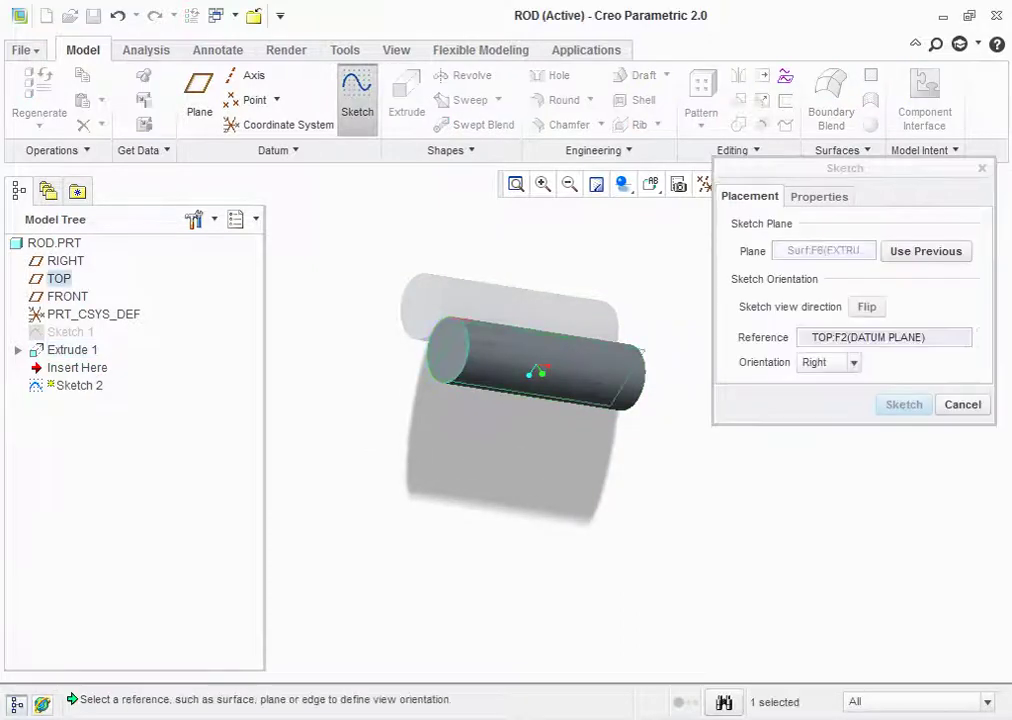
Draw a circle on the rod's end face with a 25 diameter and finish Sketch 2
key("Return")
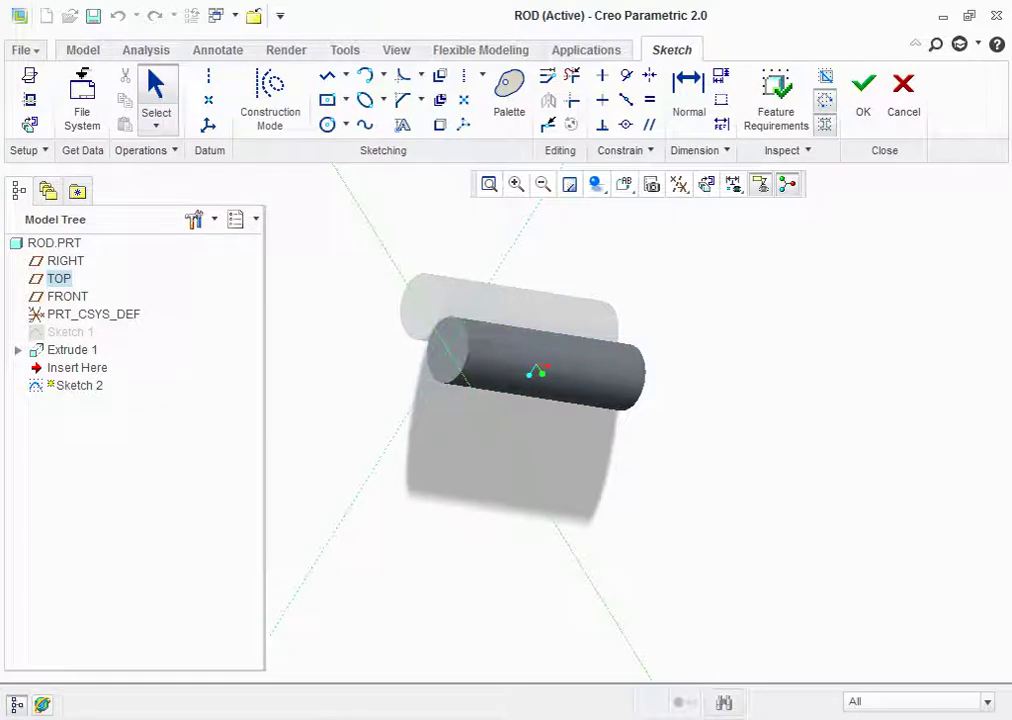
left_click(327, 124)
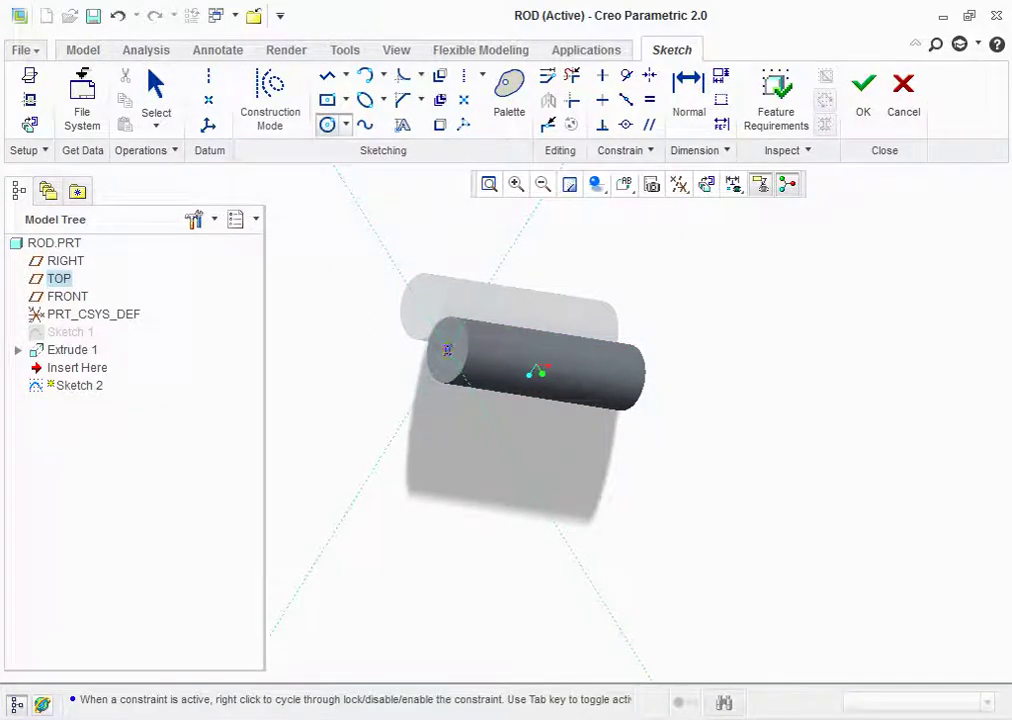
left_click(442, 350)
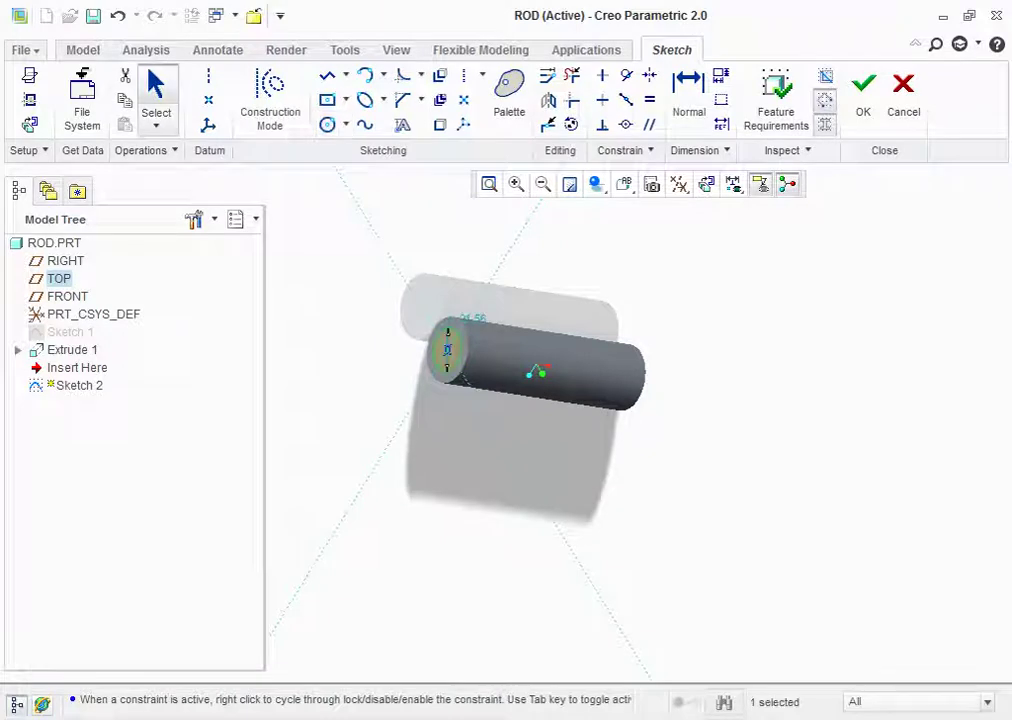
scroll(470, 320, "up", 5)
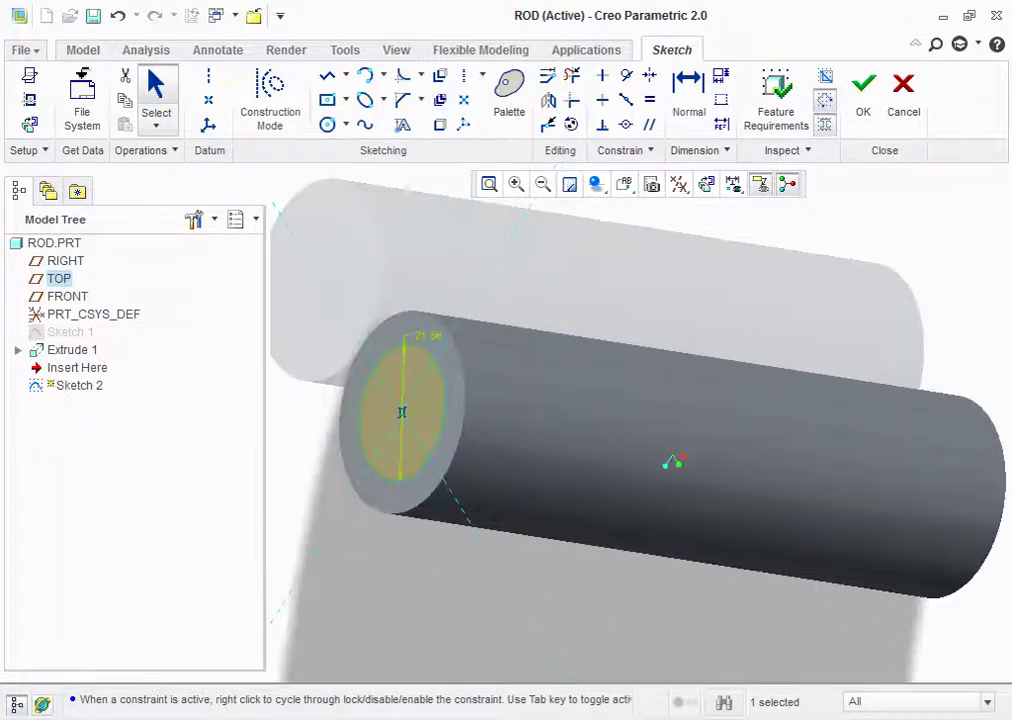
double_click(418, 330)
type("25")
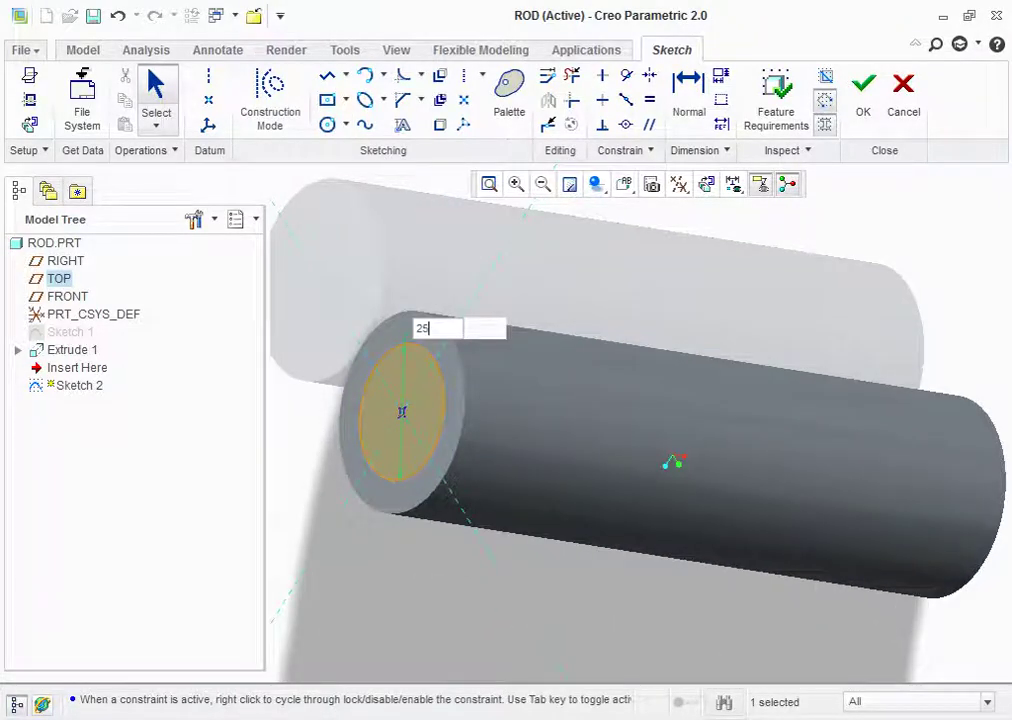
key("Return")
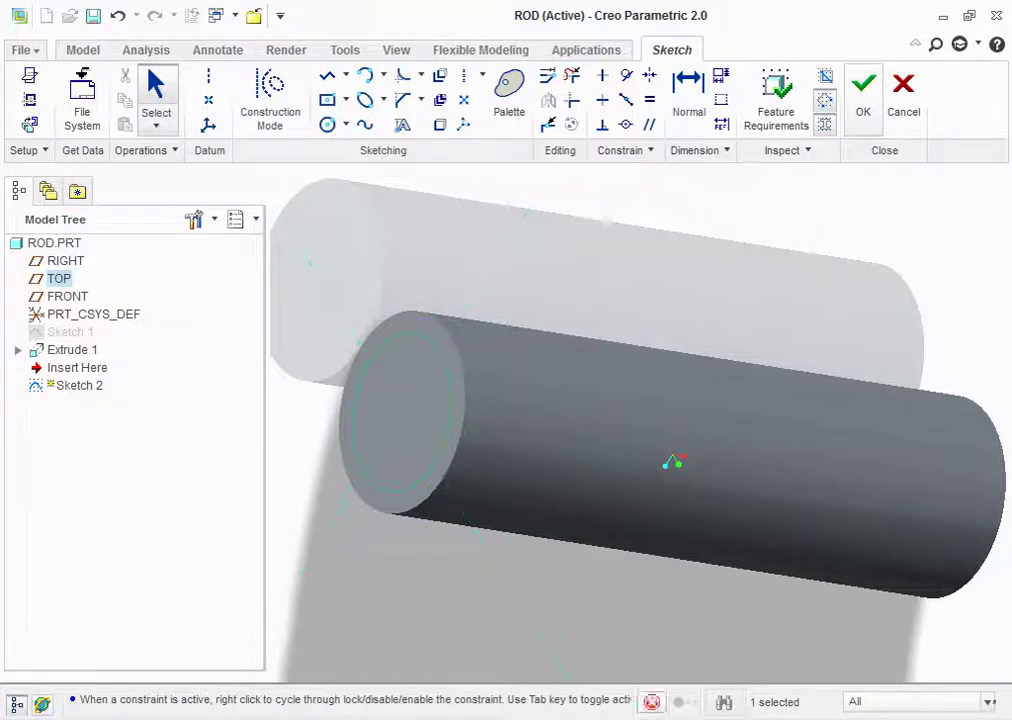
left_click(863, 90)
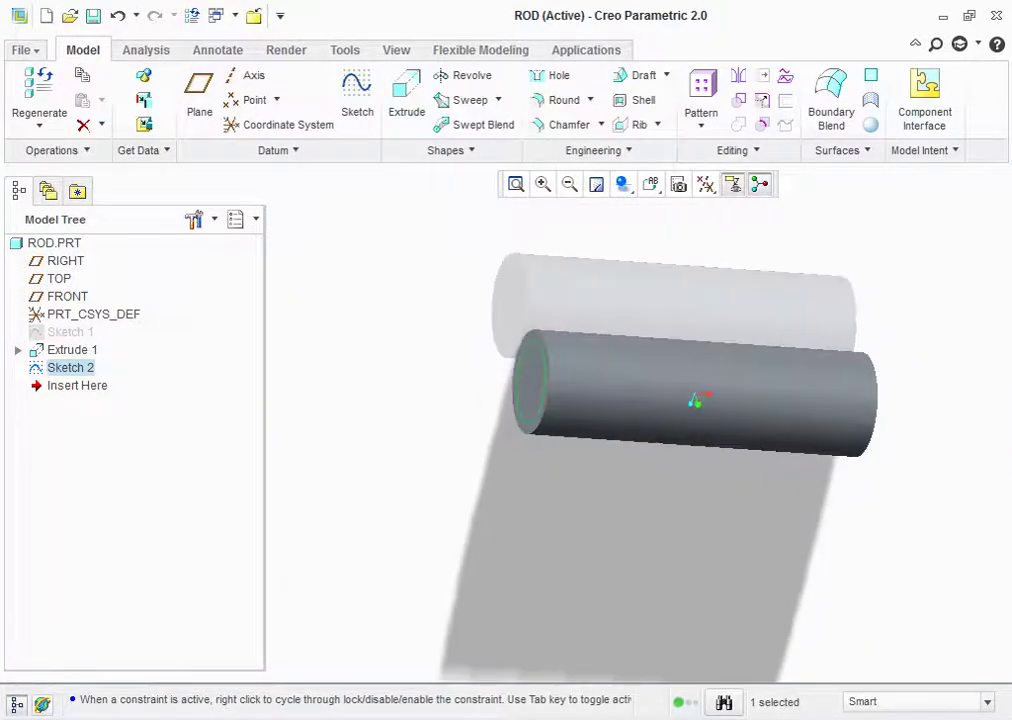
Extrude the 25-diameter circle 30 deep as a narrower stub on the rod's end
left_click(406, 97)
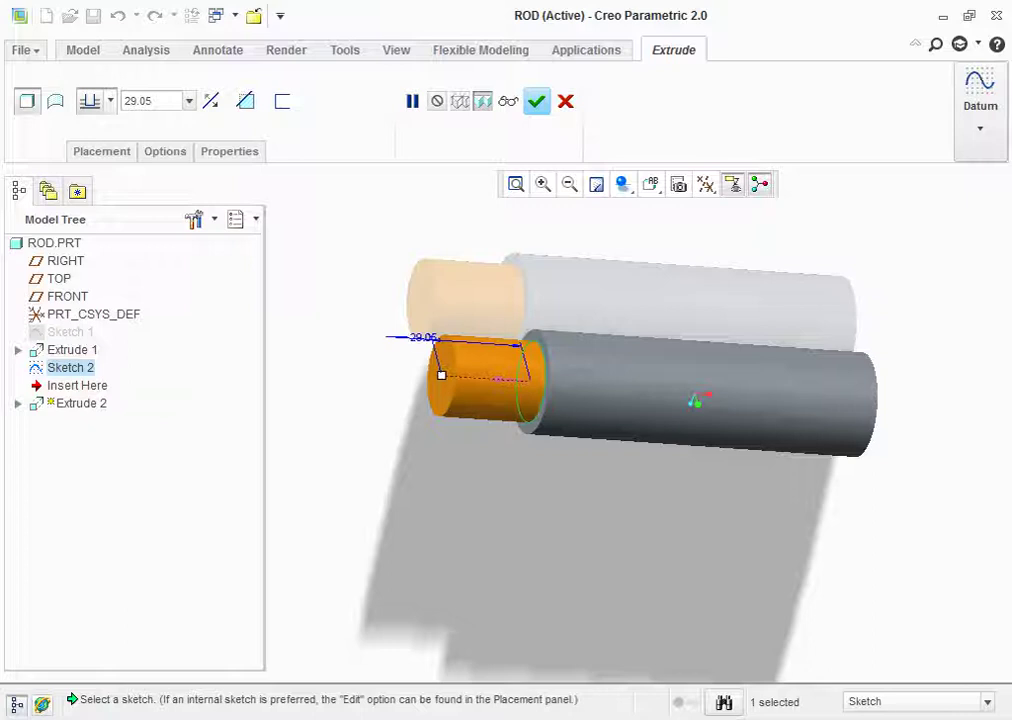
double_click(423, 337)
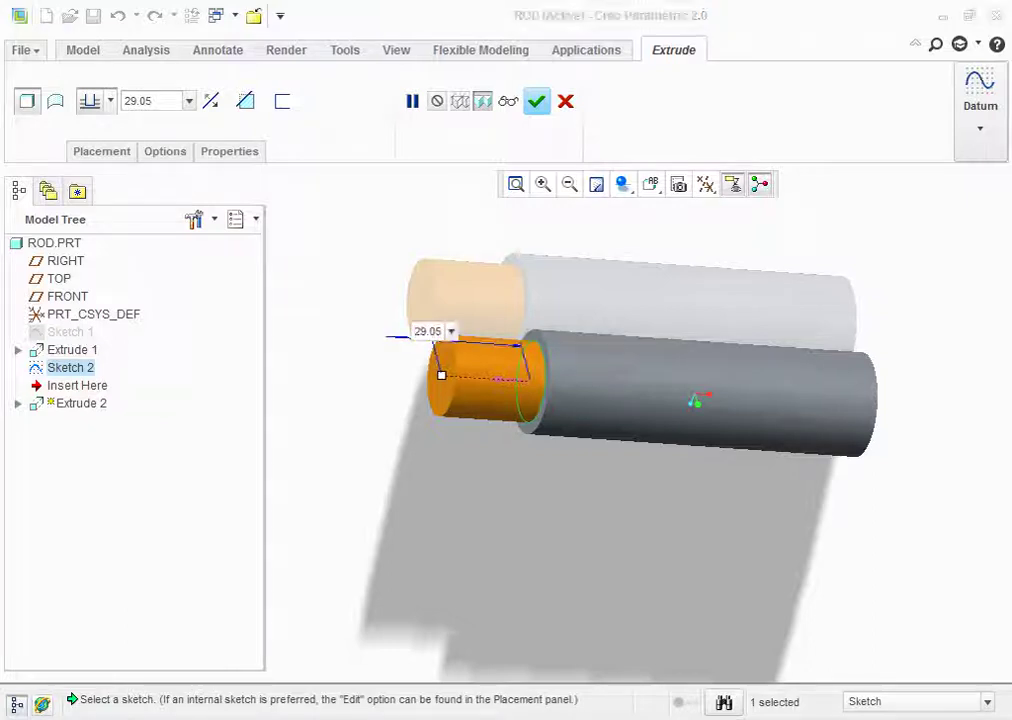
key("alt+Tab")
key("alt+Tab")
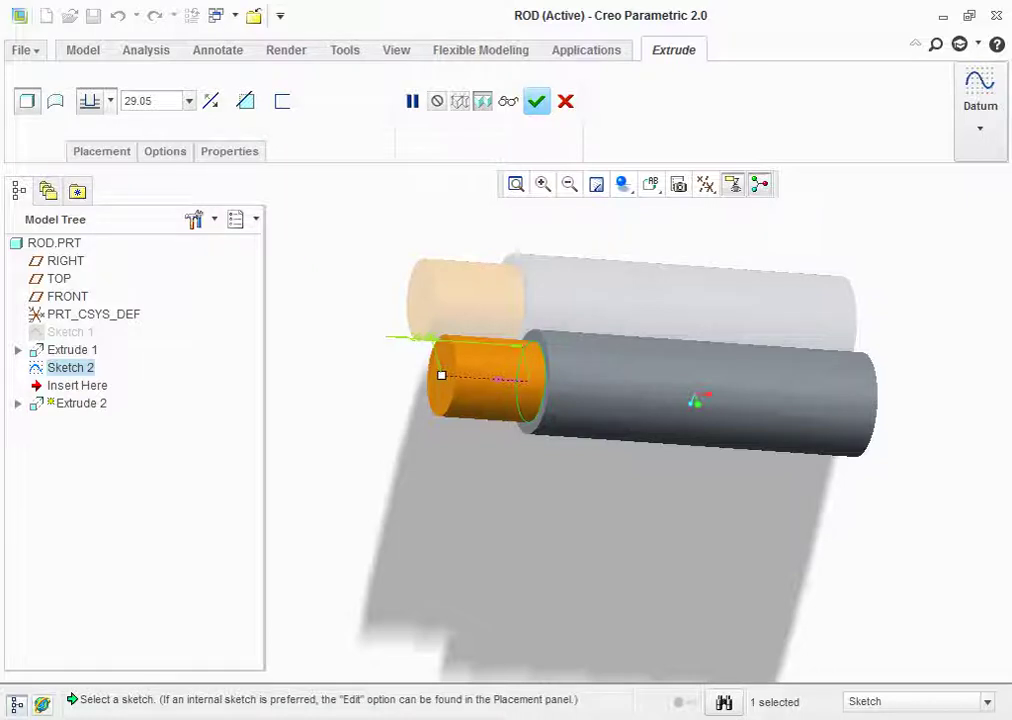
double_click(423, 337)
type("30")
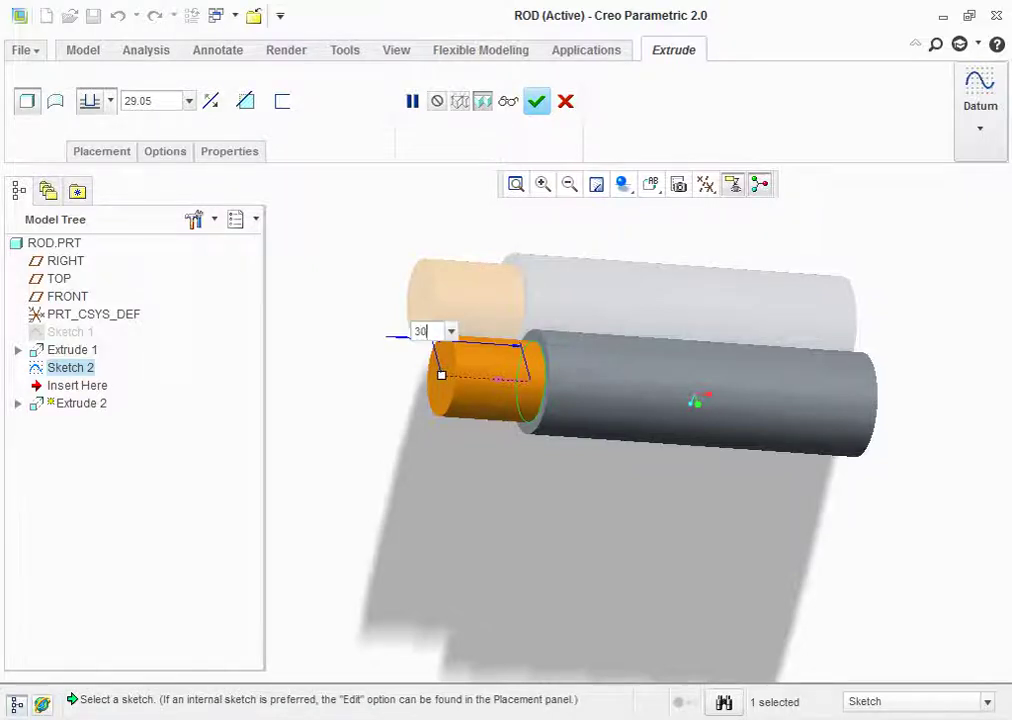
key("Return")
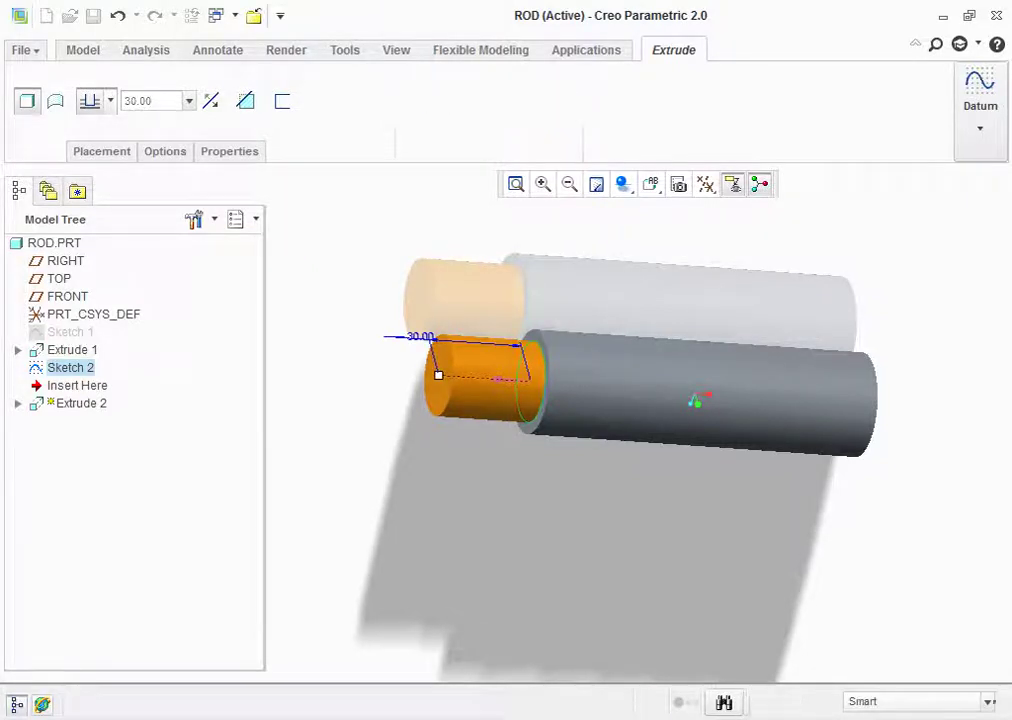
left_click(536, 101)
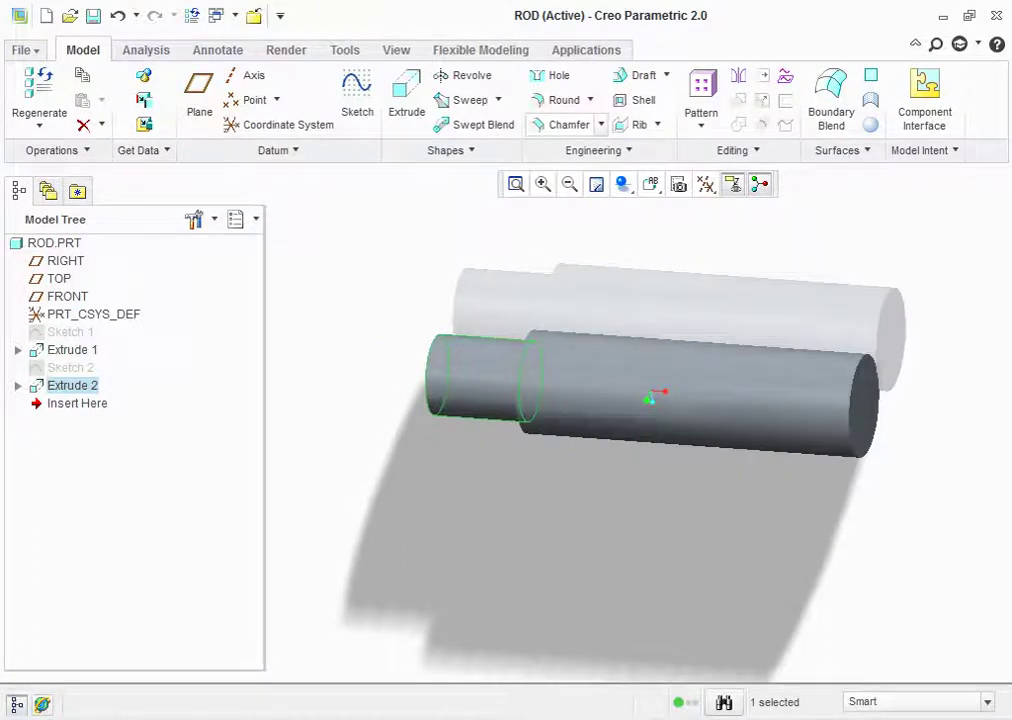
left_click(560, 124)
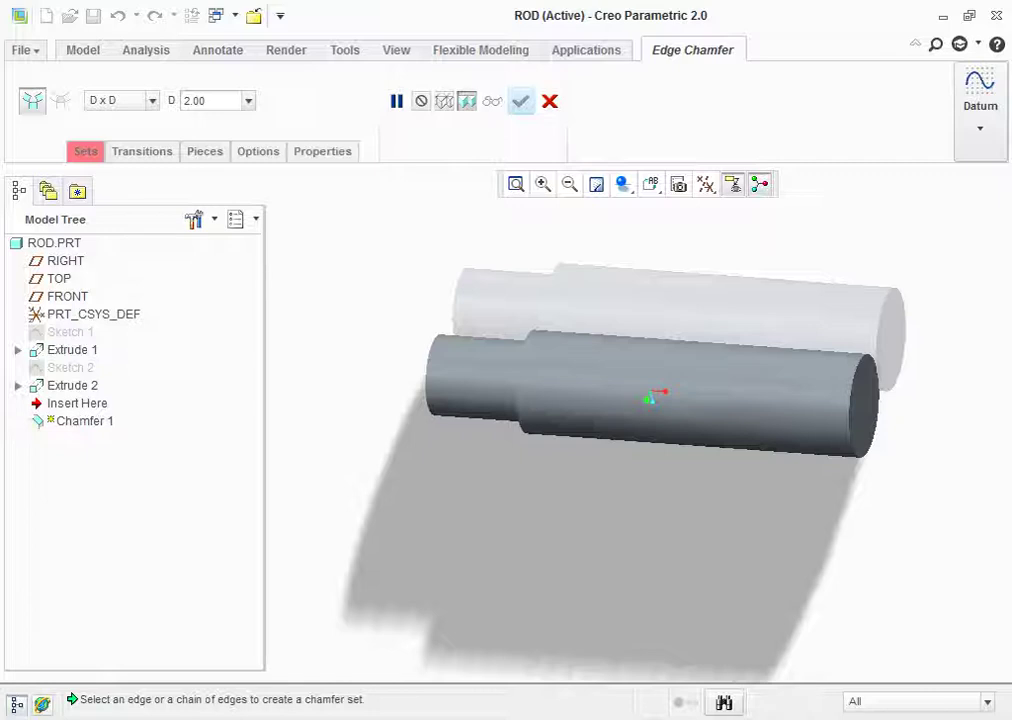
Apply a 2.00 D x D chamfer to the far end edge of the rod's thick section
left_click(85, 151)
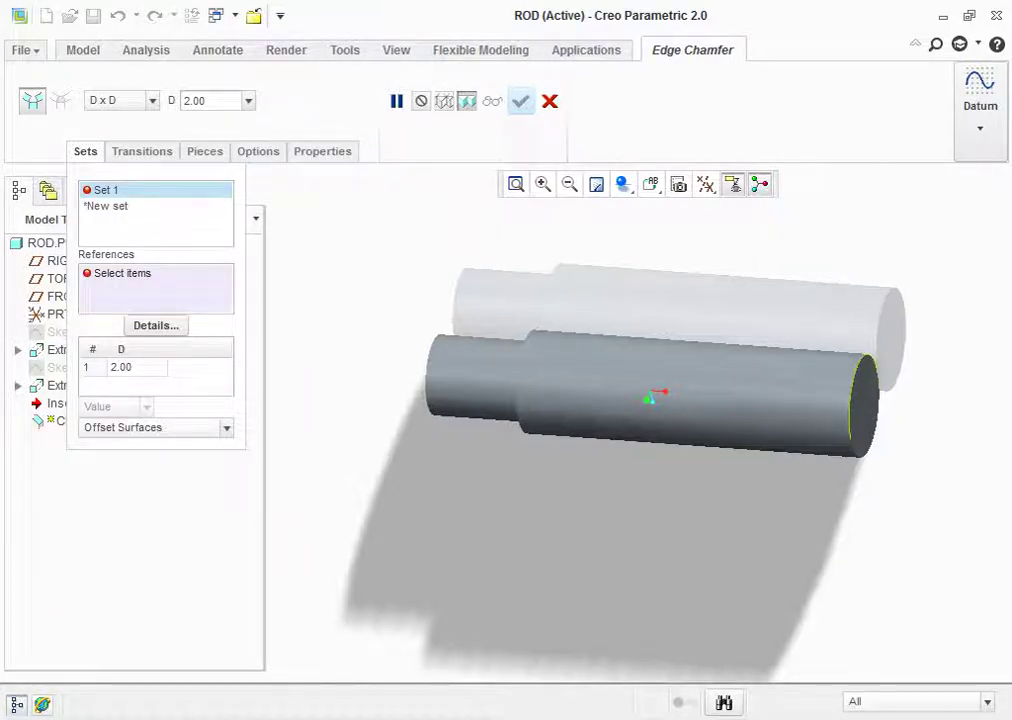
left_click(852, 362)
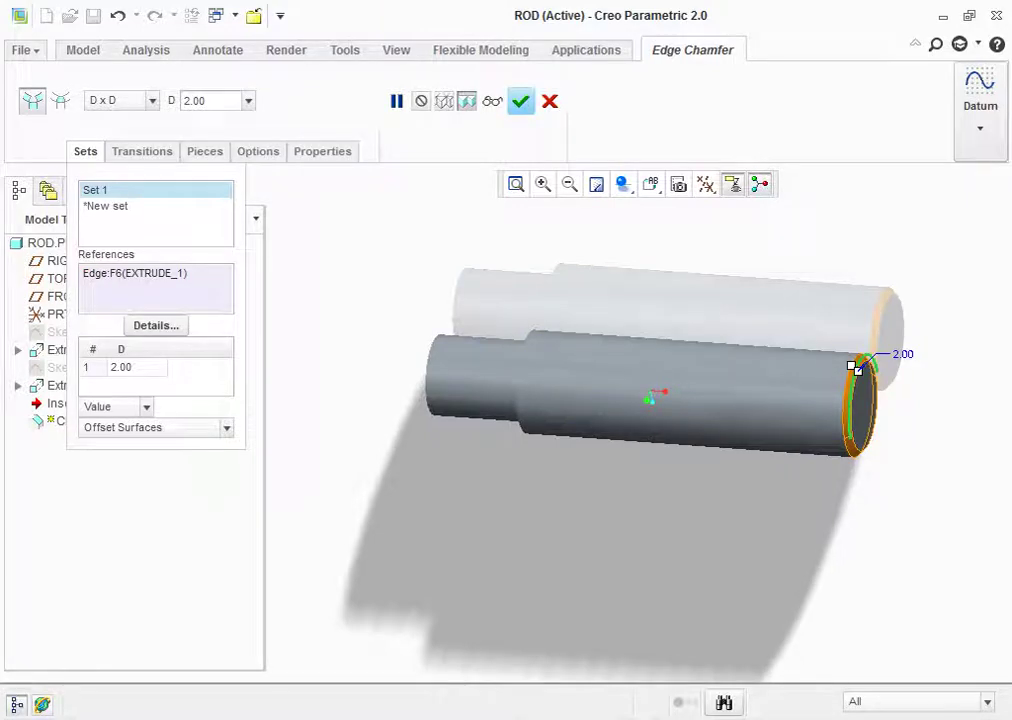
middle_click(852, 362)
key("Escape")
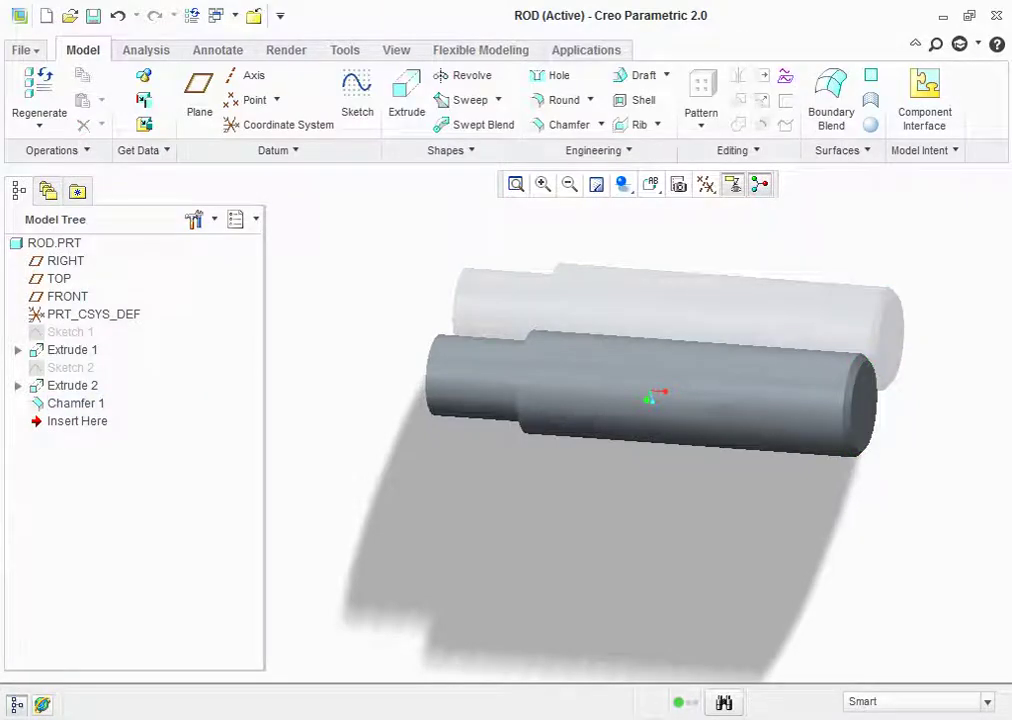
left_click(67, 296)
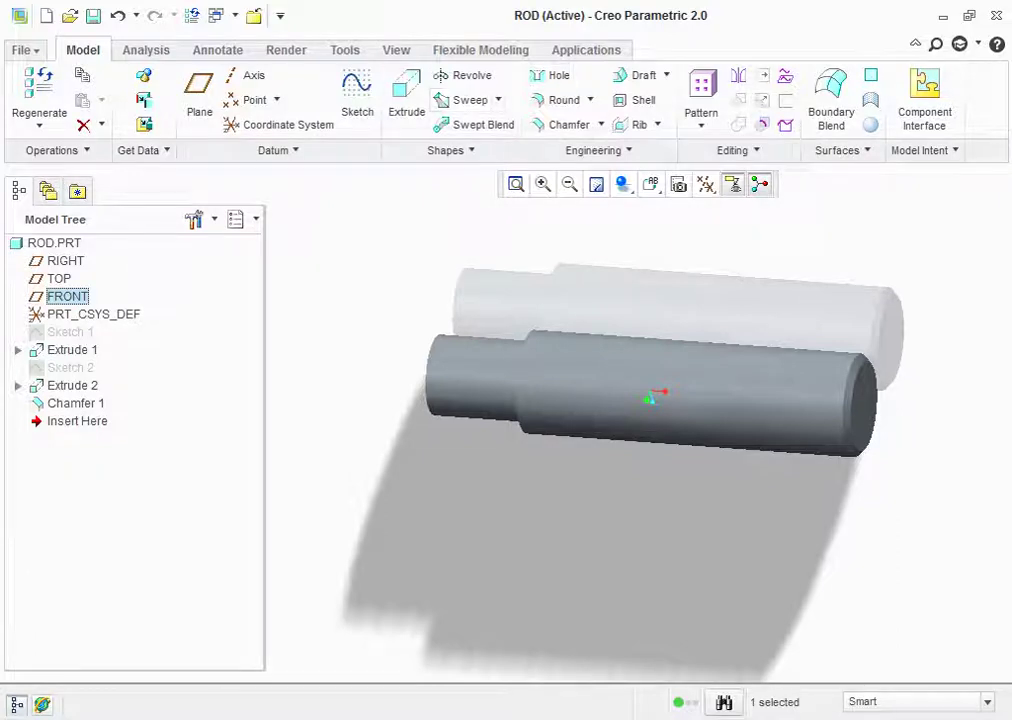
Start Sketch 3 on the FRONT plane, viewed flat-on
left_click(357, 95)
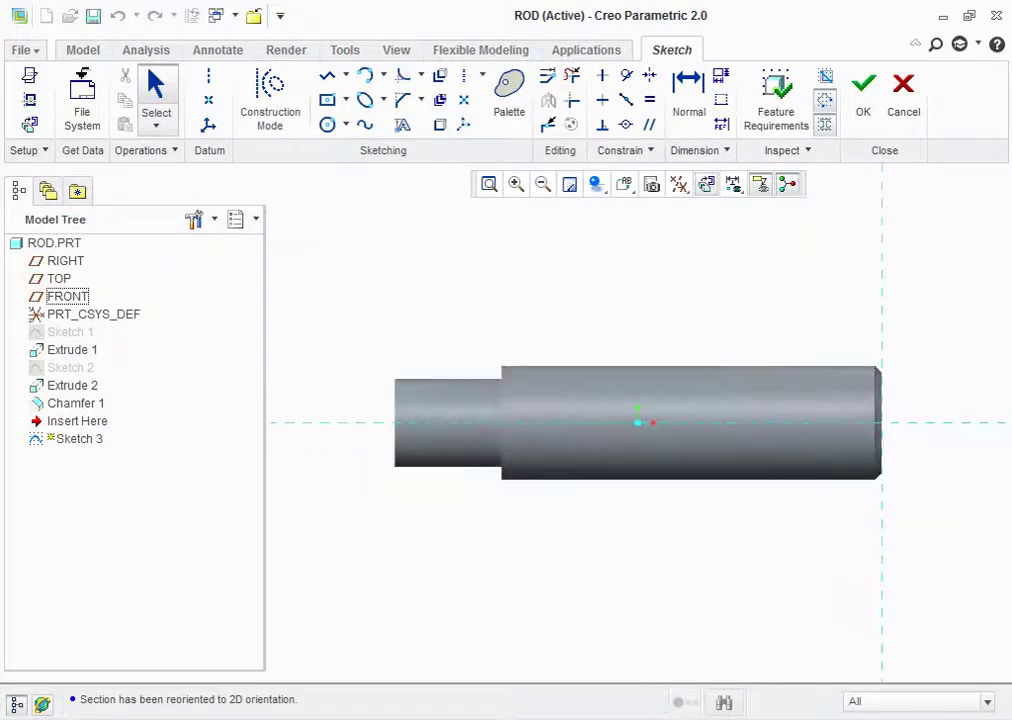
left_click(706, 184)
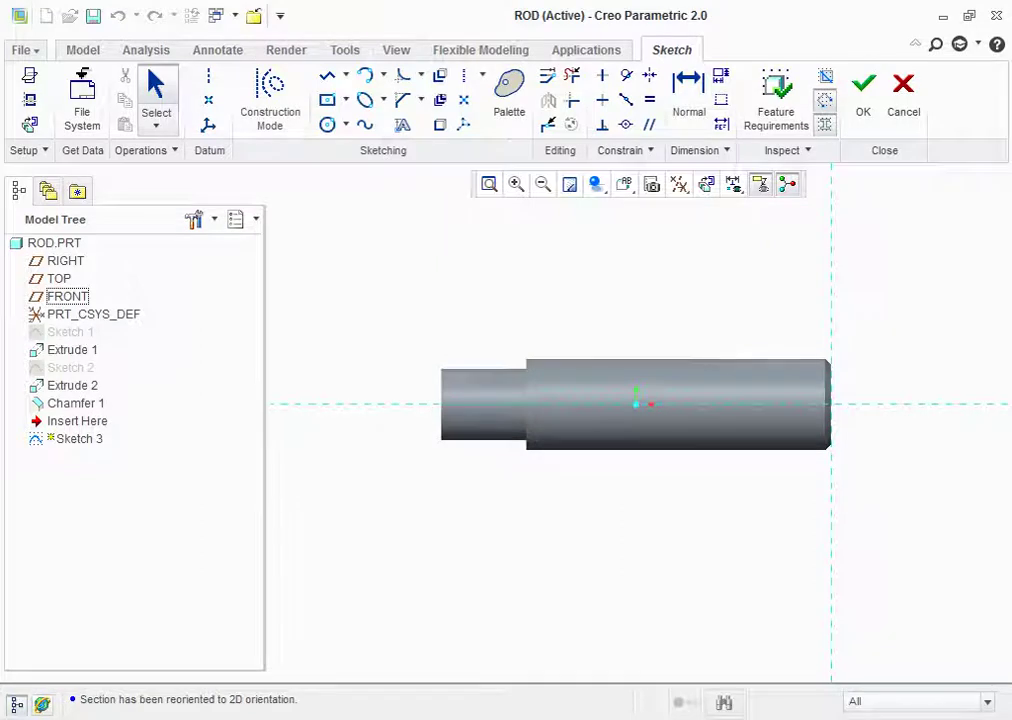
key("alt+Tab")
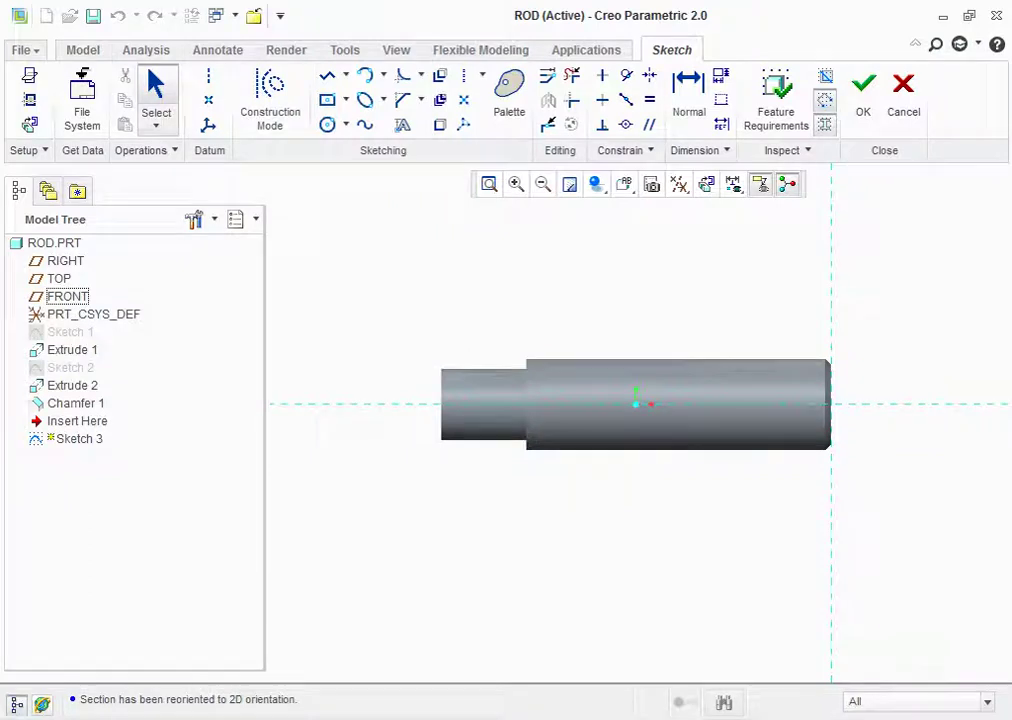
Return to the rod sketch and pick the Line tool
left_click(327, 75)
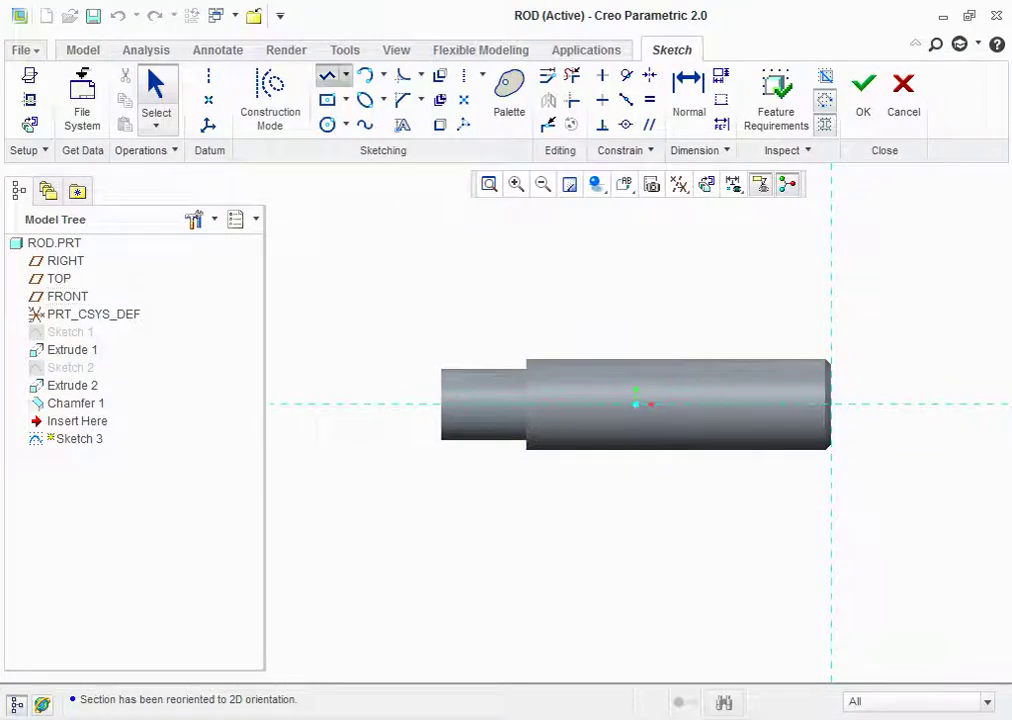
Draw a closed four-sided outline across the rod with a vertical left side and slanted right side
left_click(591, 285)
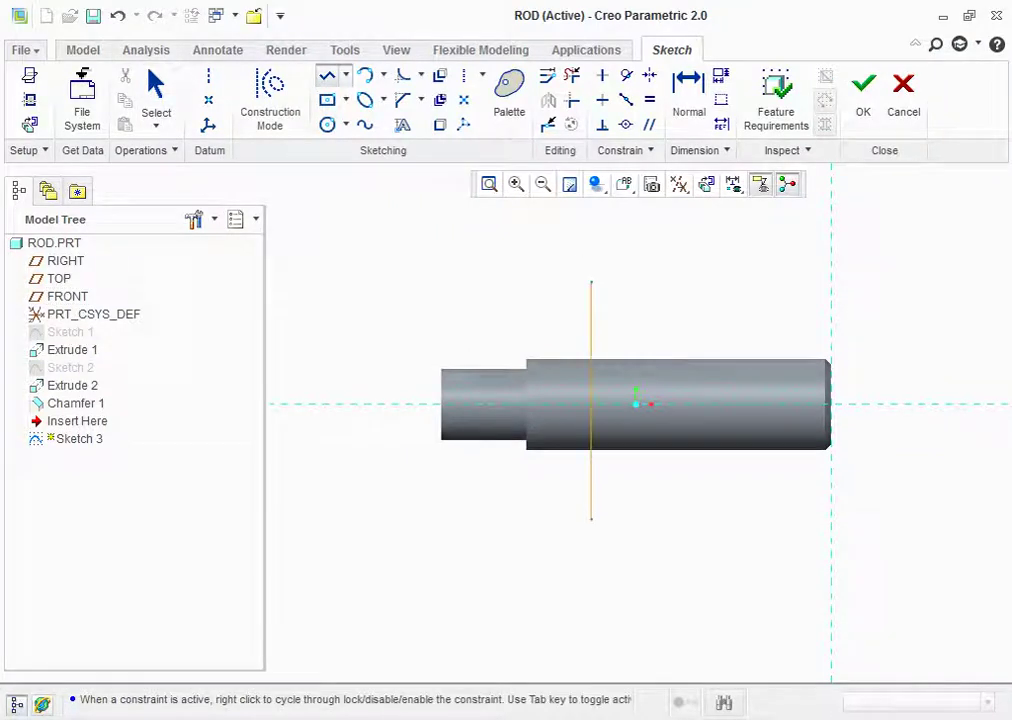
left_click(591, 506)
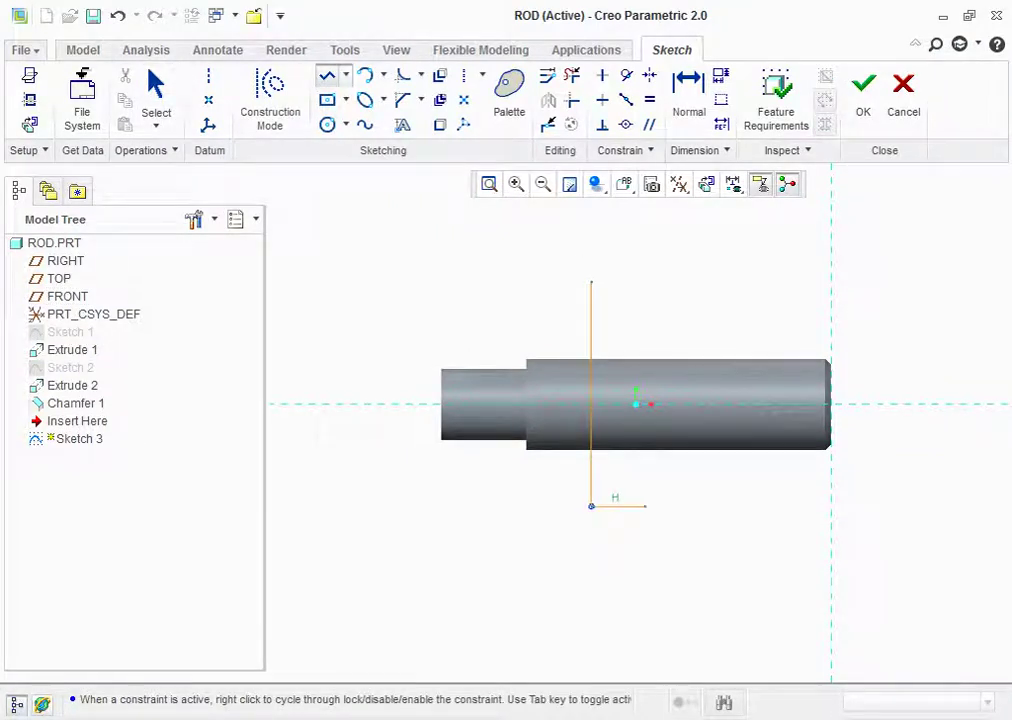
left_click(637, 506)
left_click(661, 282)
left_click(591, 282)
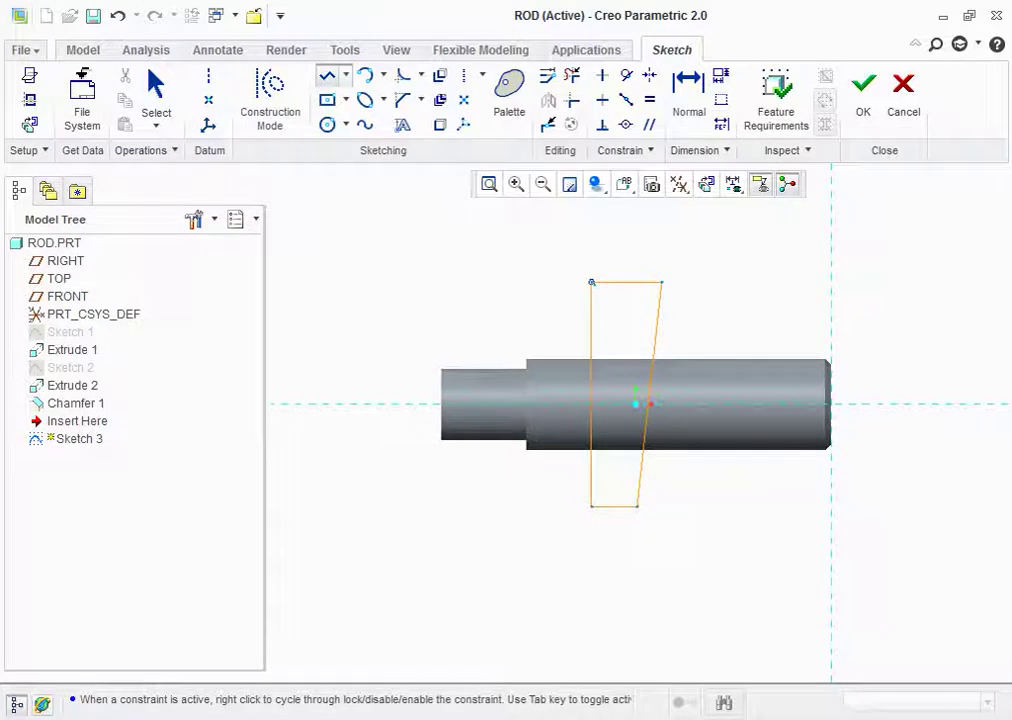
middle_click(607, 288)
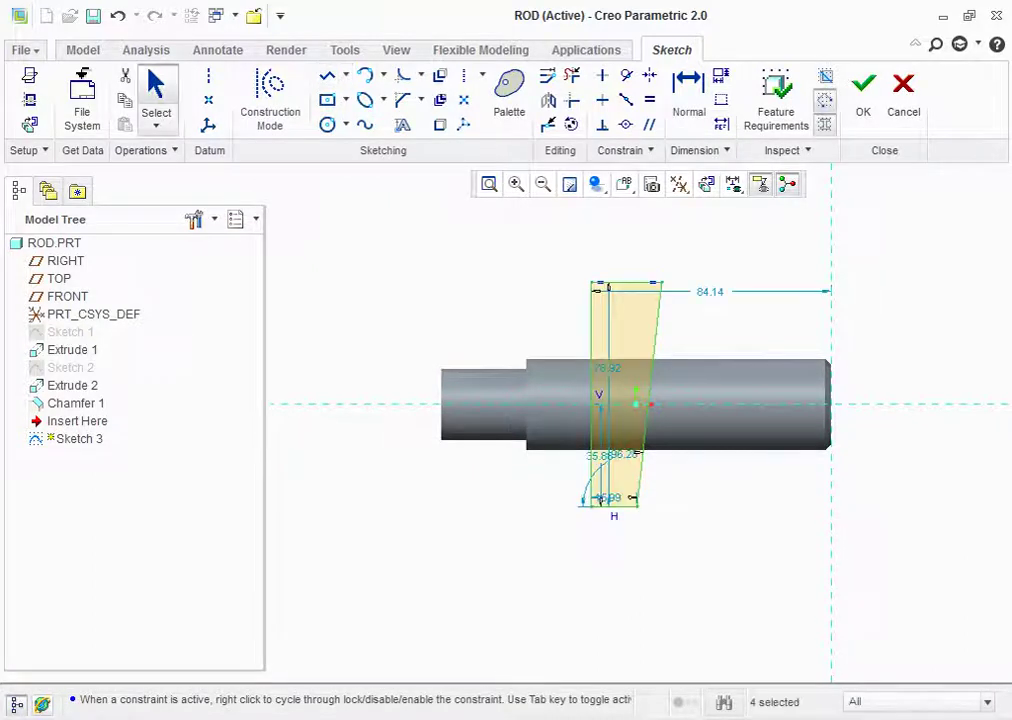
Set the slot sketch dimensions to a 67 offset, 50, and a 100 height
scroll(651, 308, "down", 2)
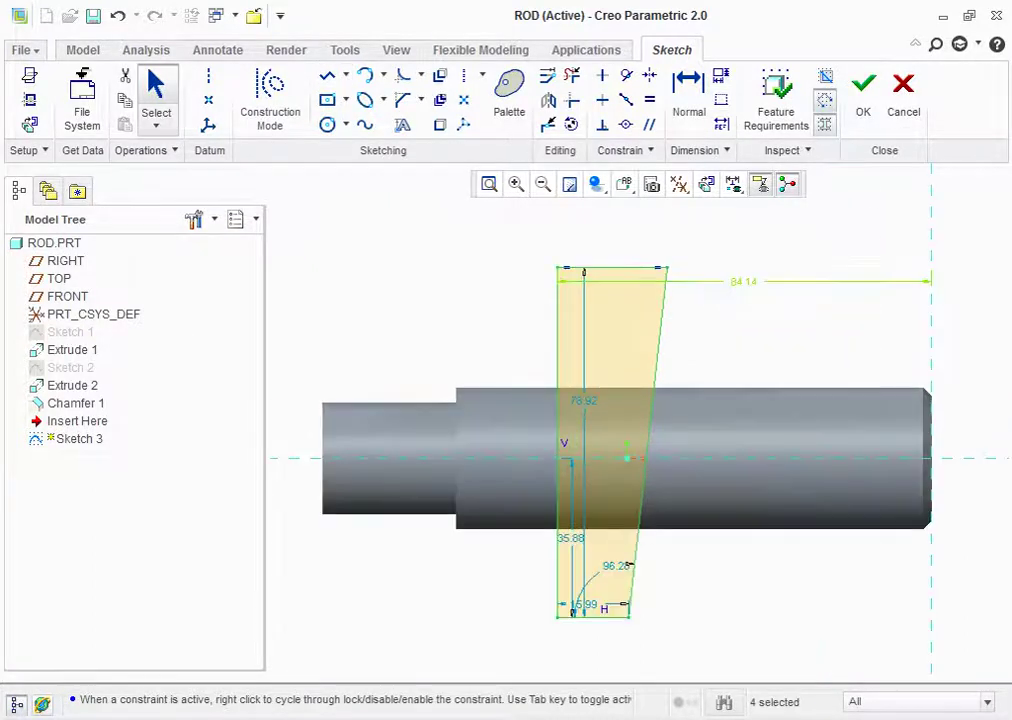
double_click(743, 281)
type("67")
key("Return")
scroll(691, 516, "down", 1)
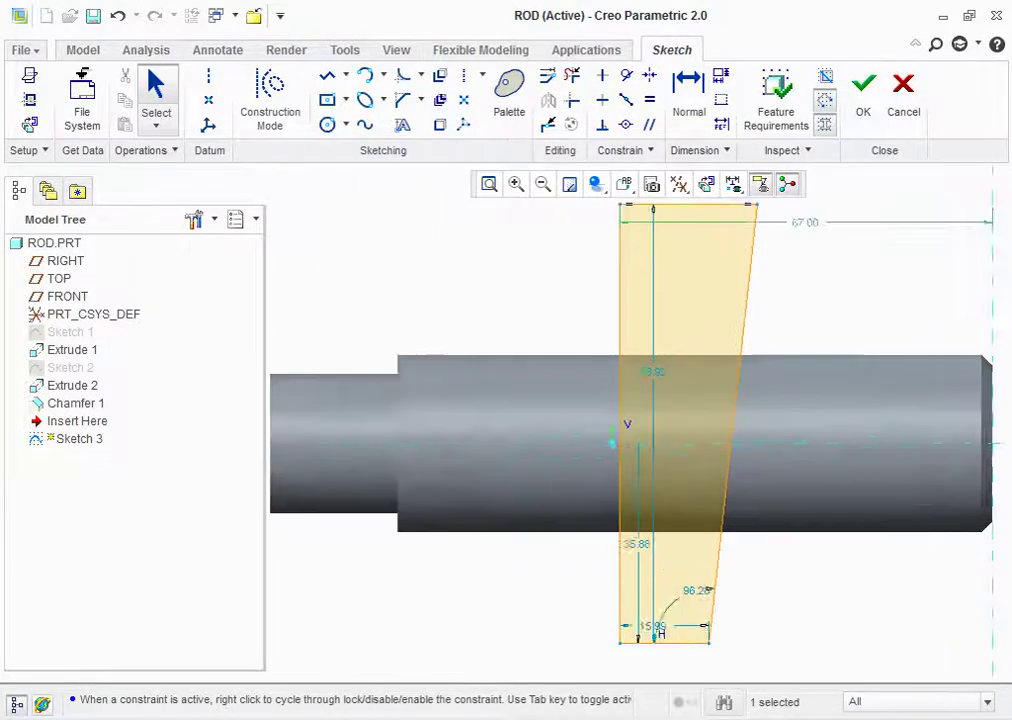
scroll(691, 516, "down", 1)
double_click(625, 550)
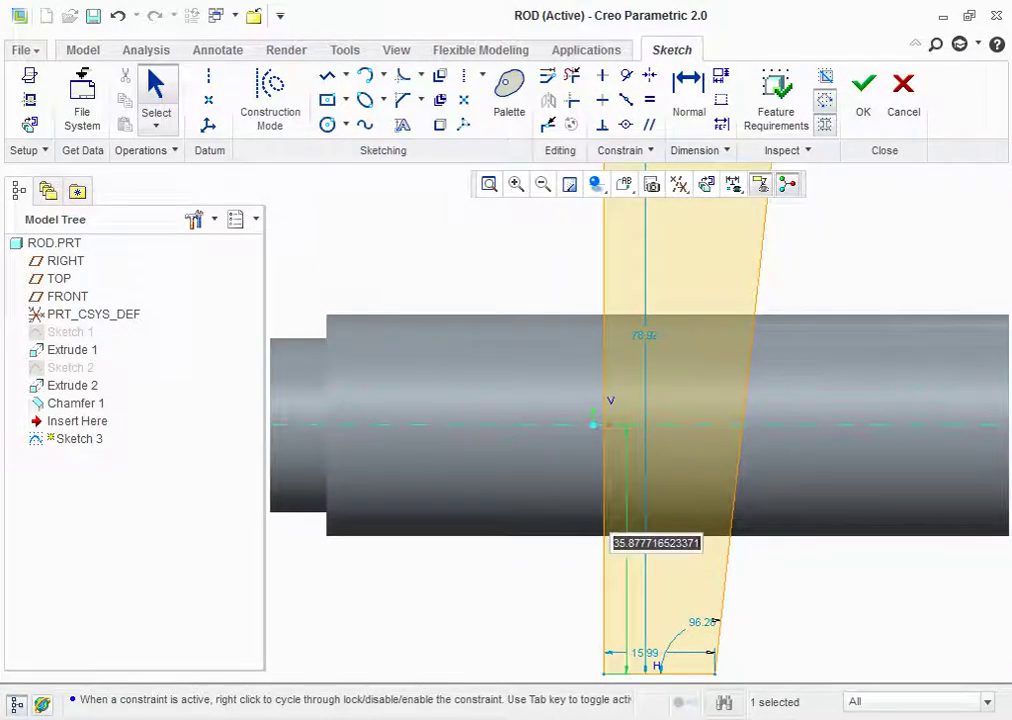
type("50")
key("Return")
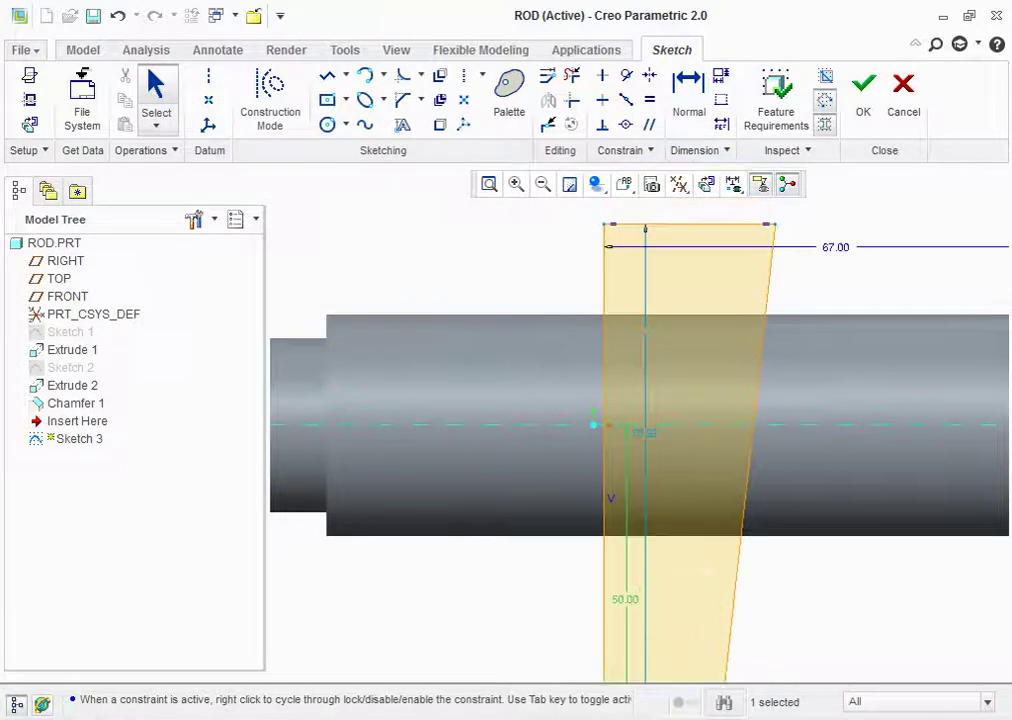
double_click(640, 432)
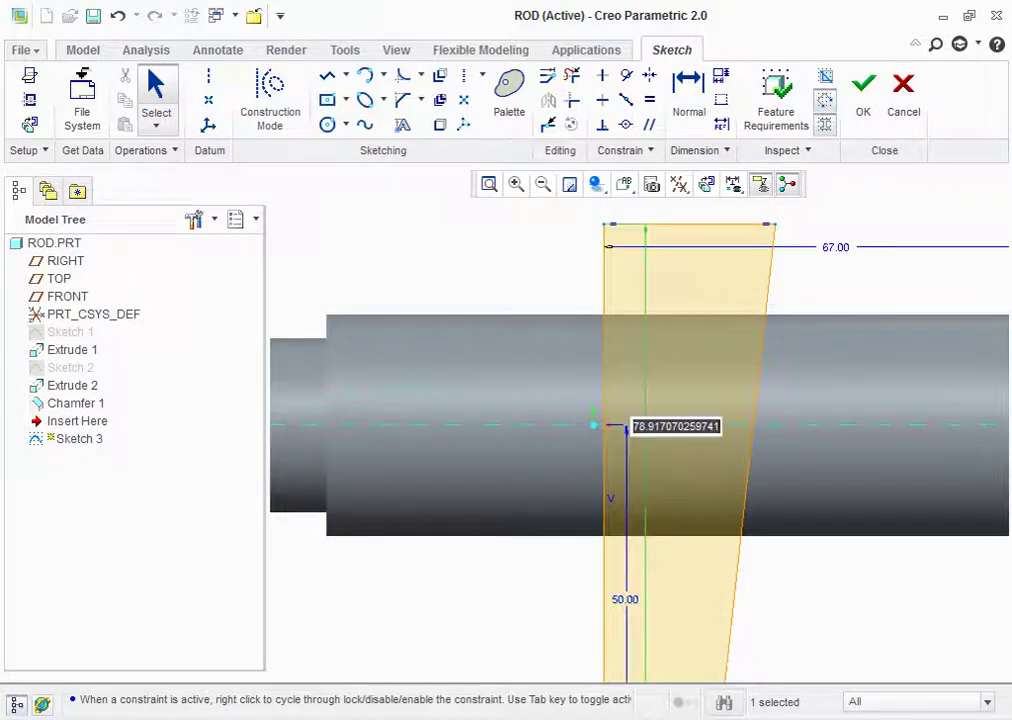
type("100")
key("Return")
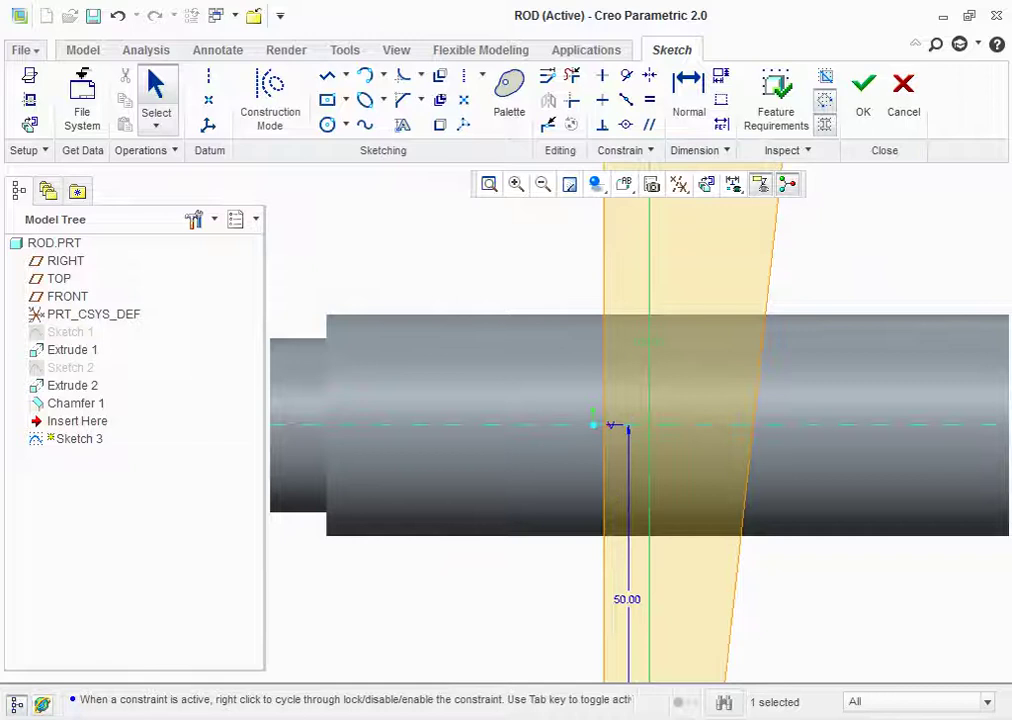
scroll(605, 425, "down", 3)
scroll(708, 218, "up", 2)
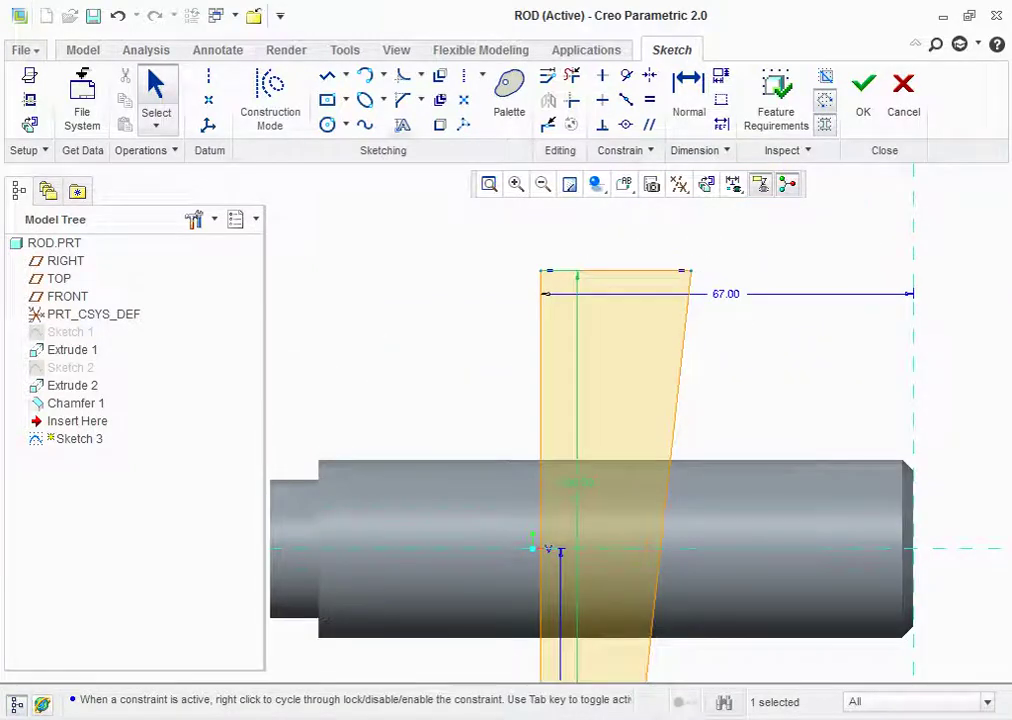
Add an angle dimension between the top and slanted edges, entering 90.13
left_click(688, 95)
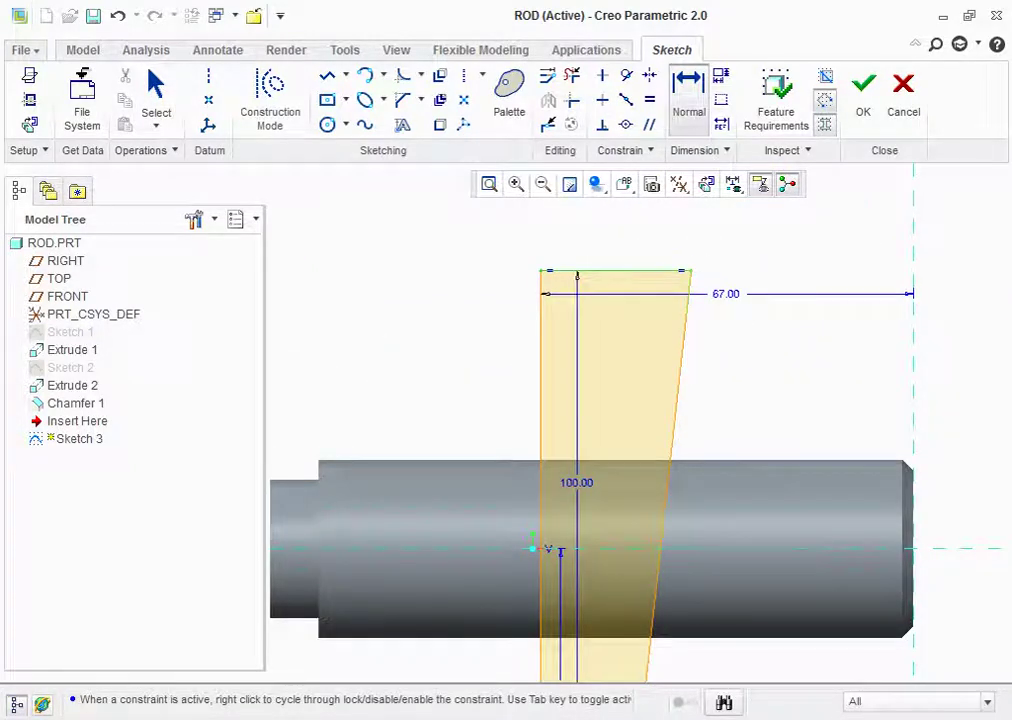
left_click(681, 324)
middle_click(680, 328)
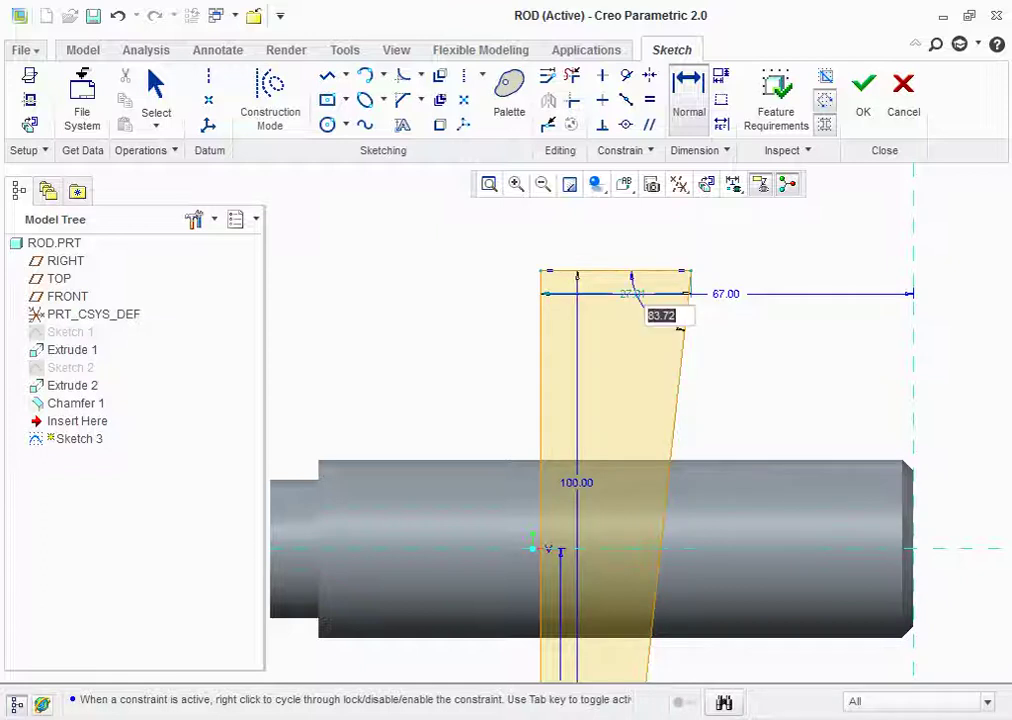
type("90.")
type("1.")
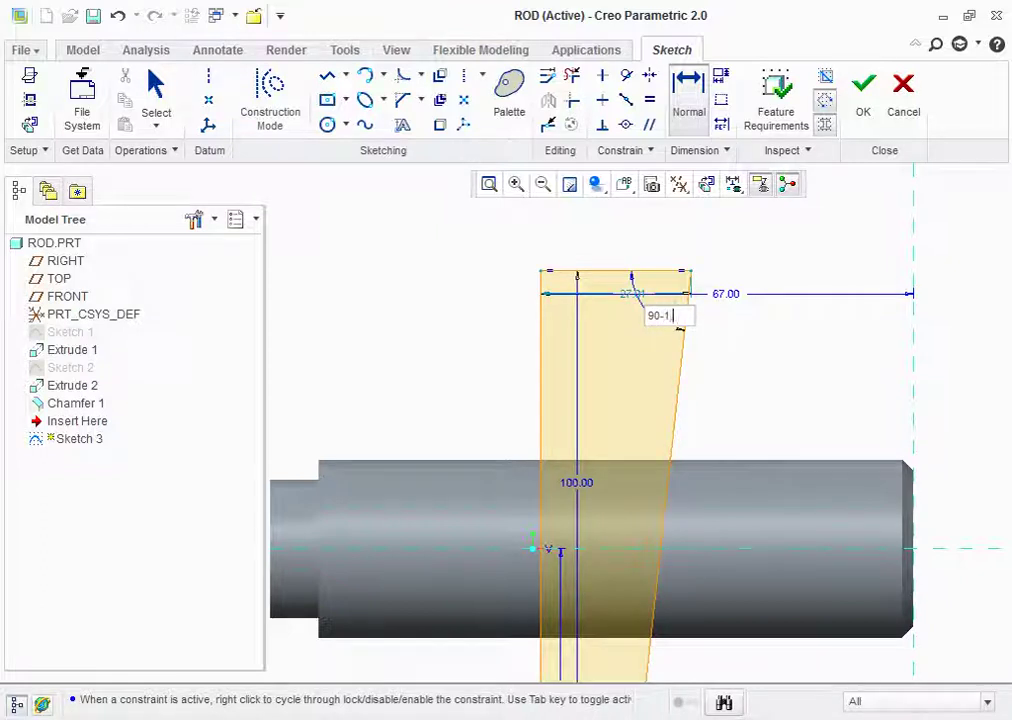
type("3")
key("Return")
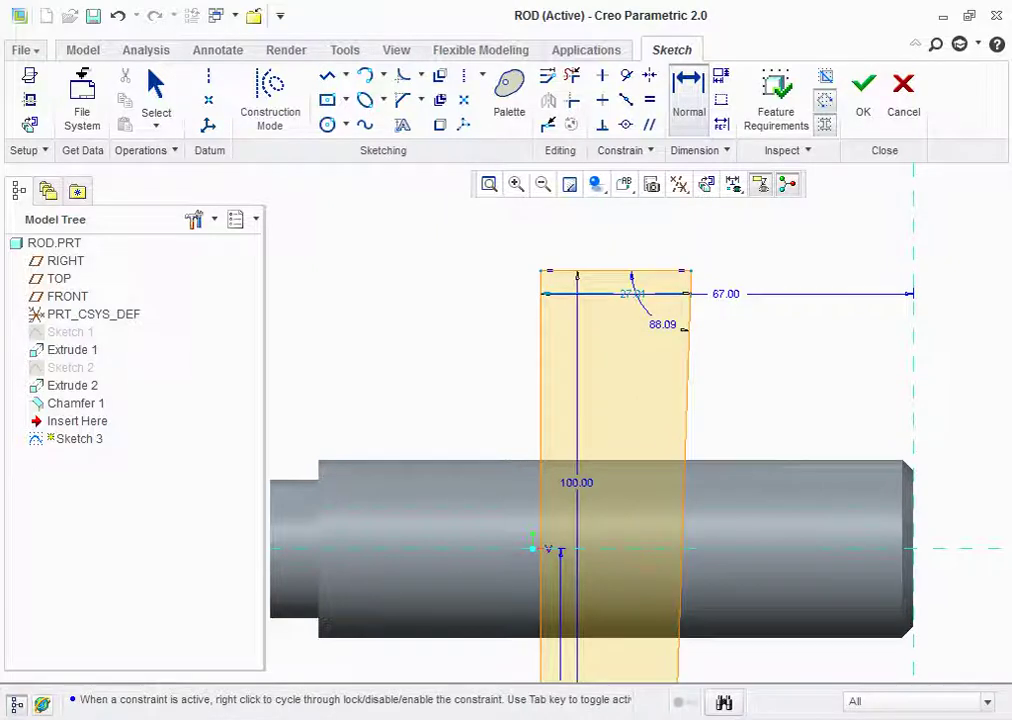
Set the slot's top width to 32 and finish Sketch 3
left_click(632, 294)
key("Escape")
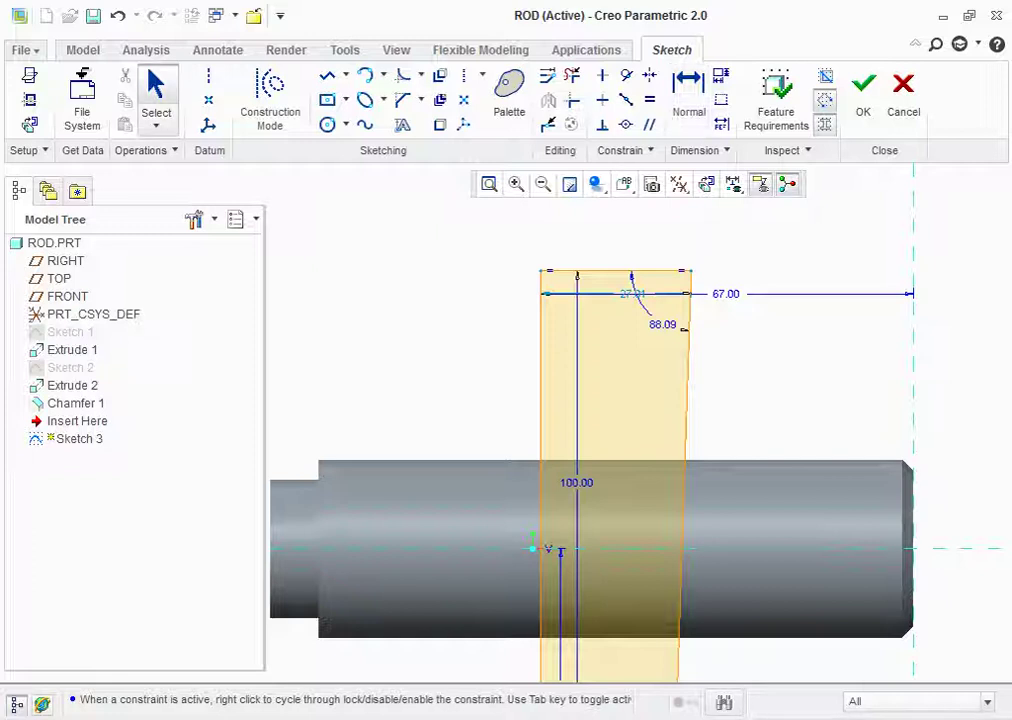
left_click_drag(631, 293, 631, 254)
double_click(631, 254)
type("32")
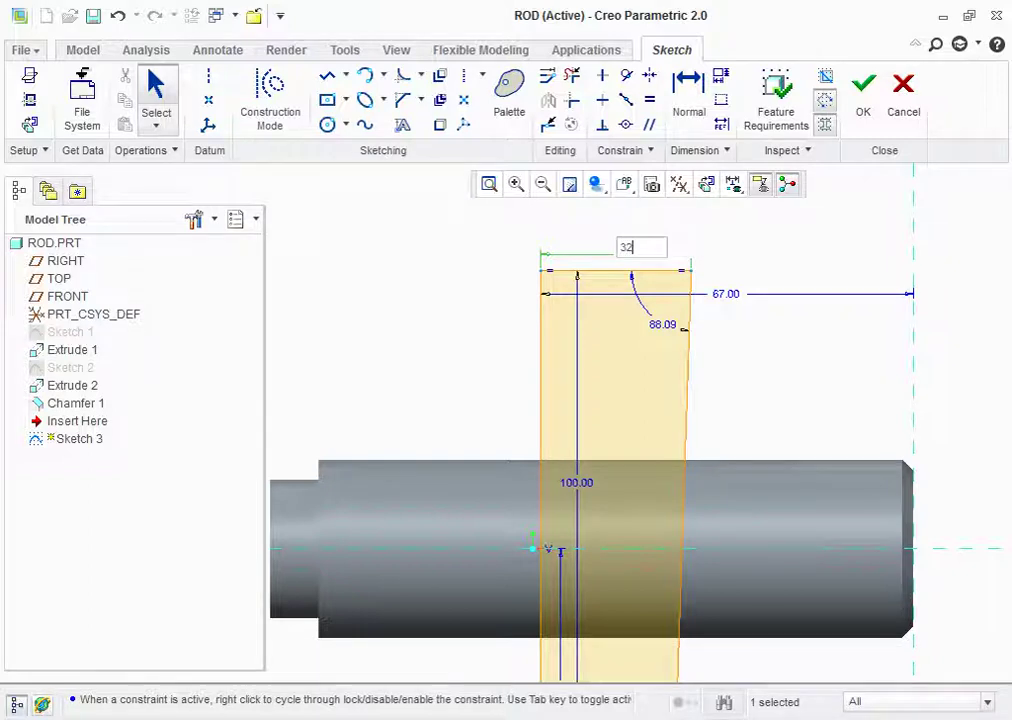
key("Return")
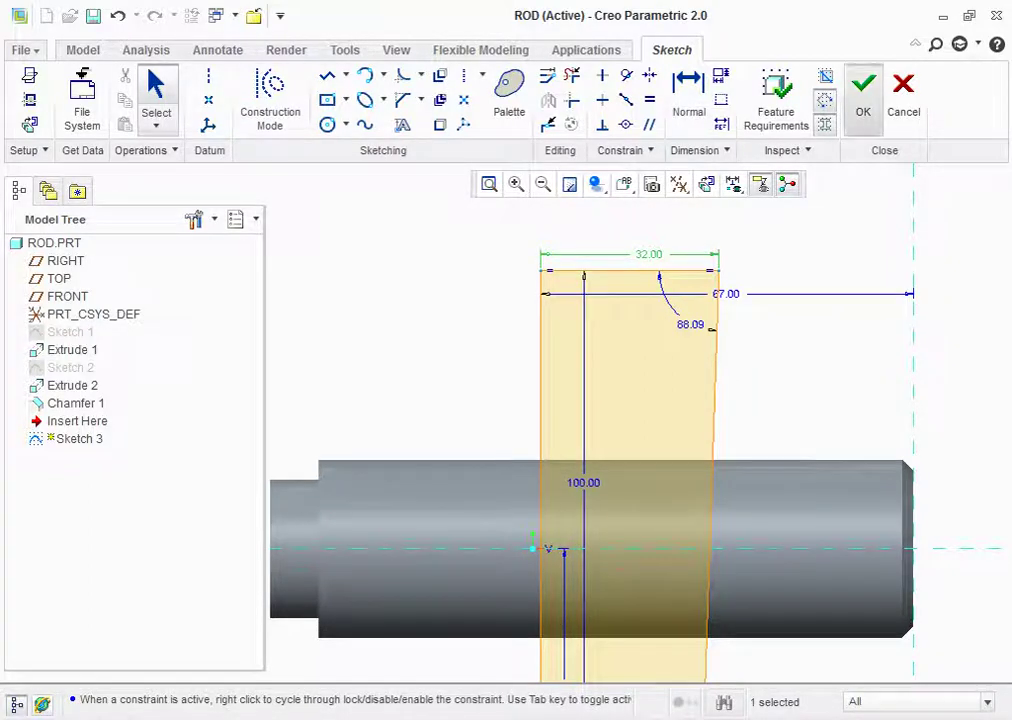
left_click(863, 90)
Extrude the slot sketch as a symmetric 8-deep material cut through the rod
middle_click_drag(600, 450, 560, 400)
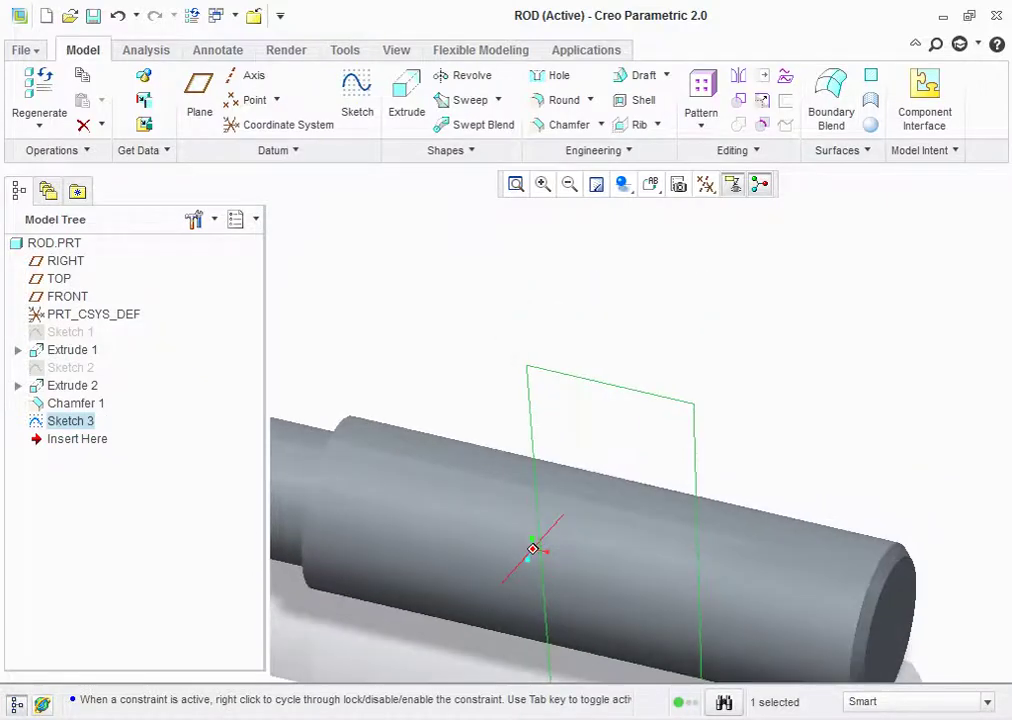
left_click(406, 98)
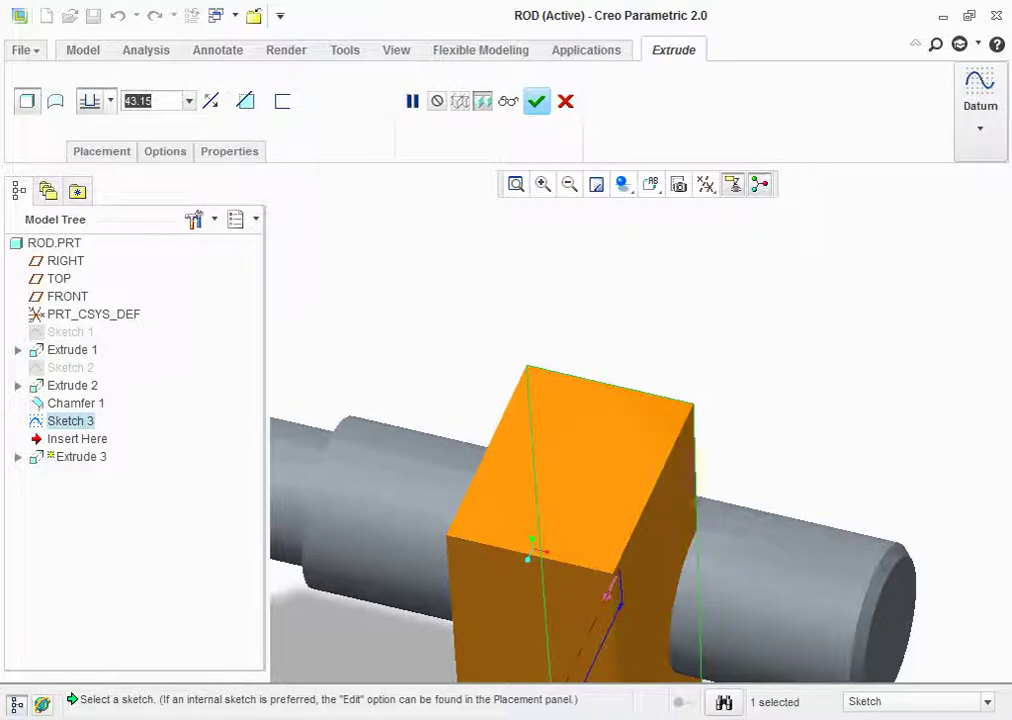
type("8")
left_click(110, 100)
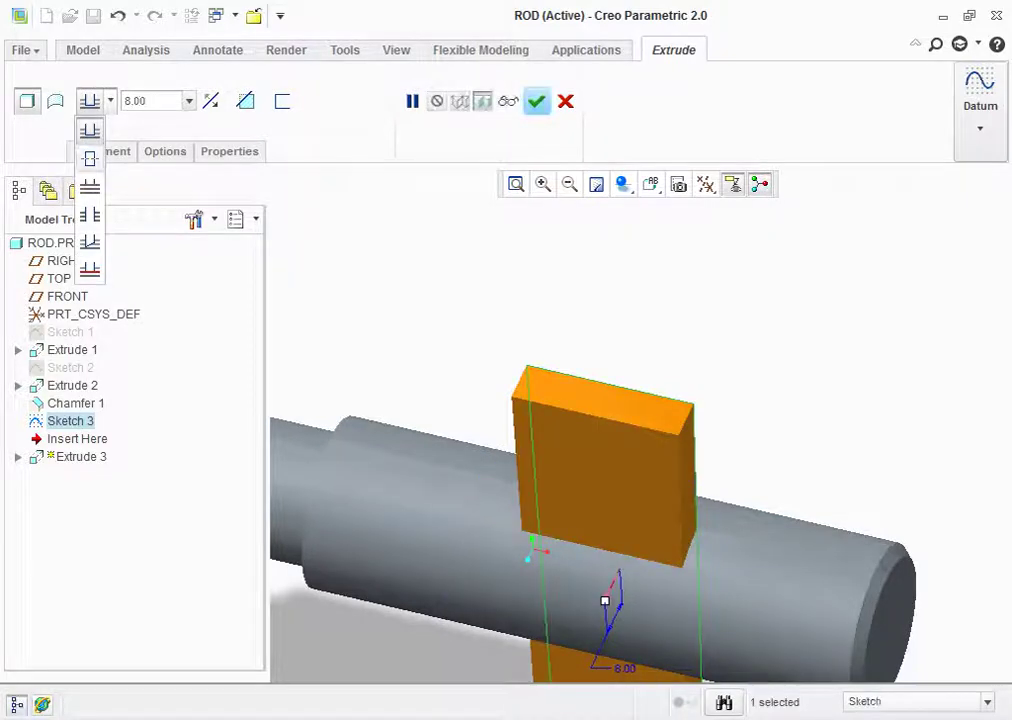
left_click(90, 160)
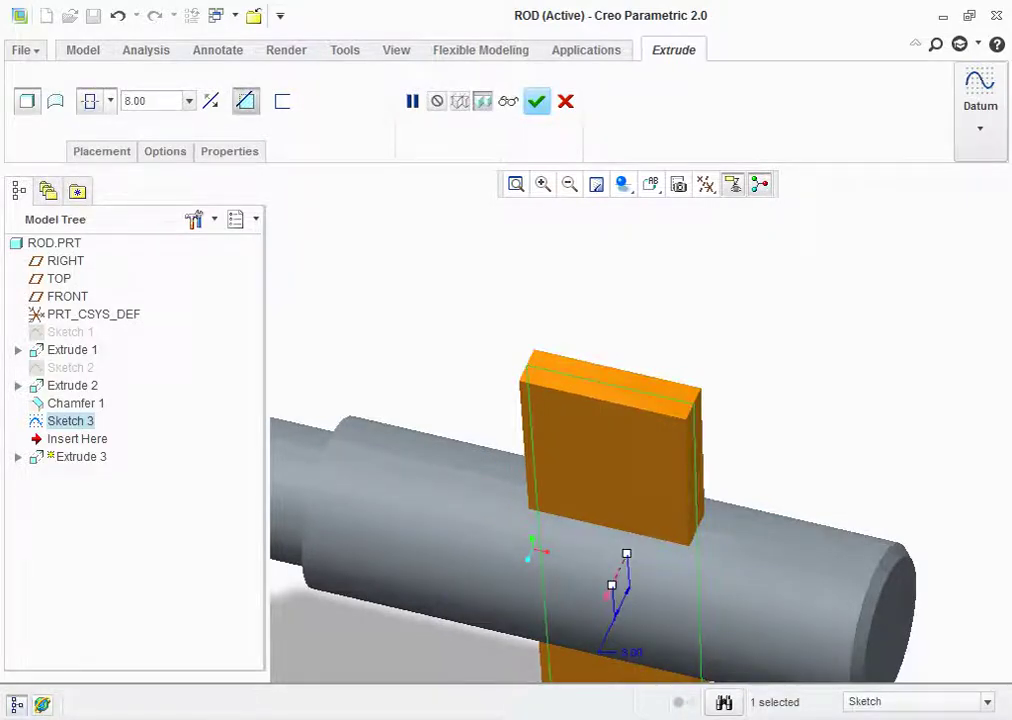
left_click(245, 101)
left_click(563, 101)
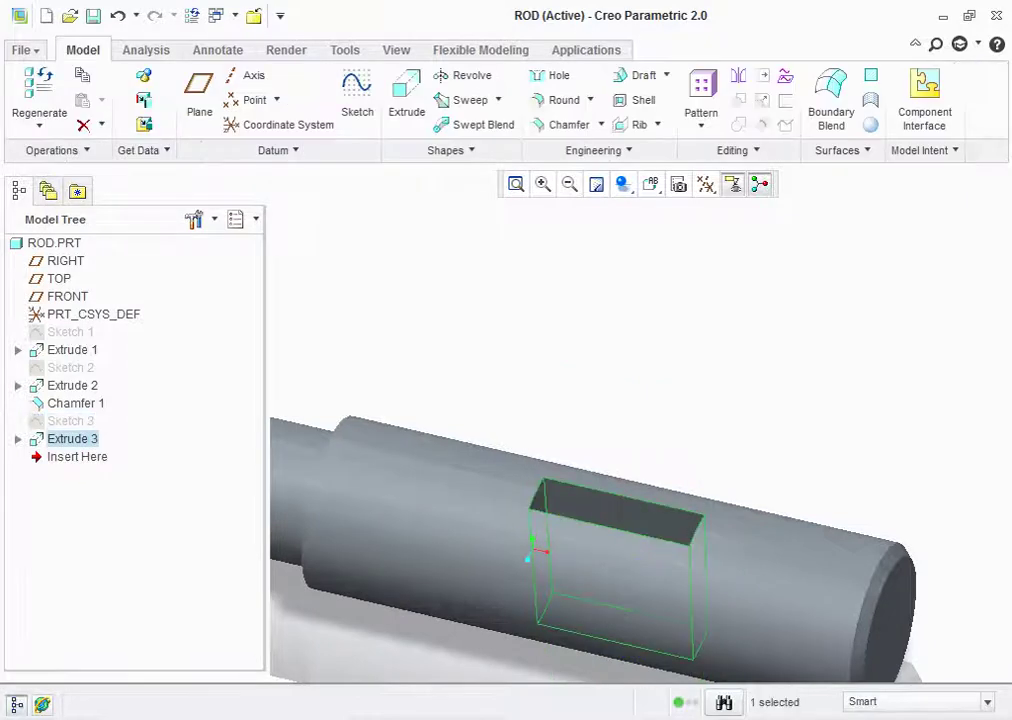
Apply the cherry wood appearance from the wood library to the whole ROD part
mouse_move(513, 500)
middle_mouse_down()
mouse_move(600, 470)
mouse_move(620, 500)
mouse_move(600, 480)
mouse_move(620, 480)
middle_mouse_up()
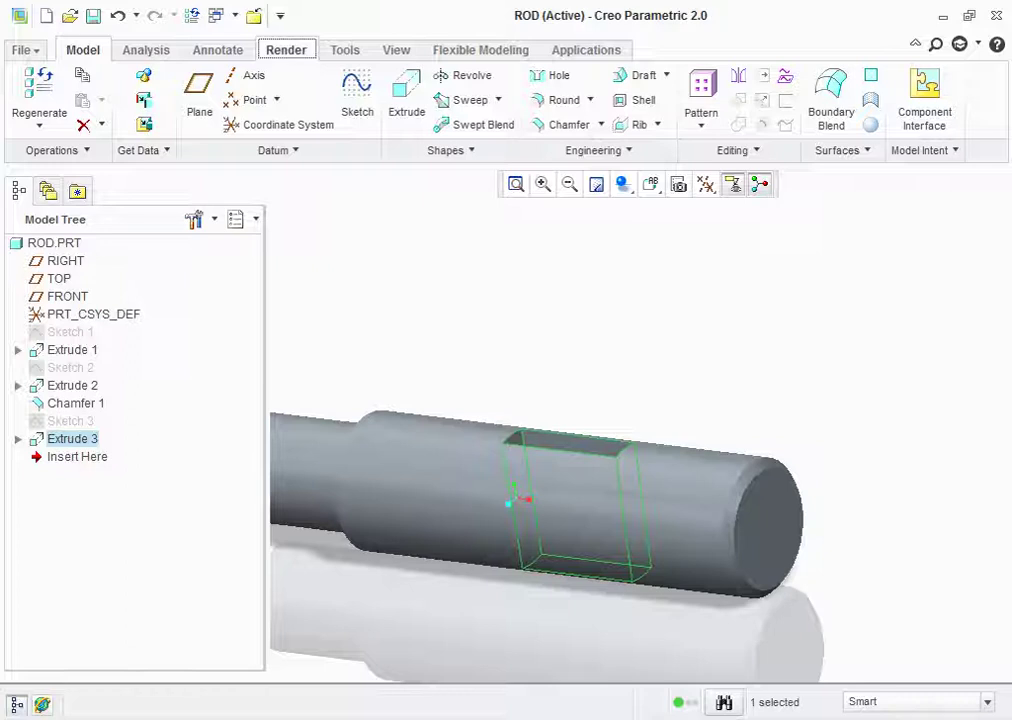
left_click(286, 50)
left_click(54, 243)
left_click(90, 100)
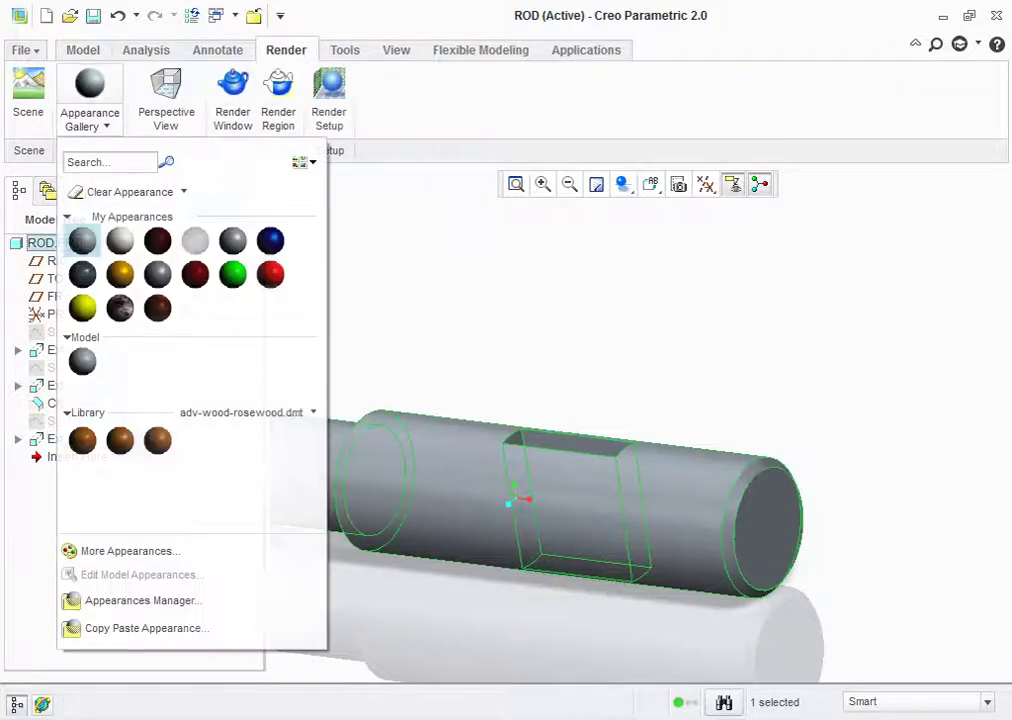
left_click(313, 412)
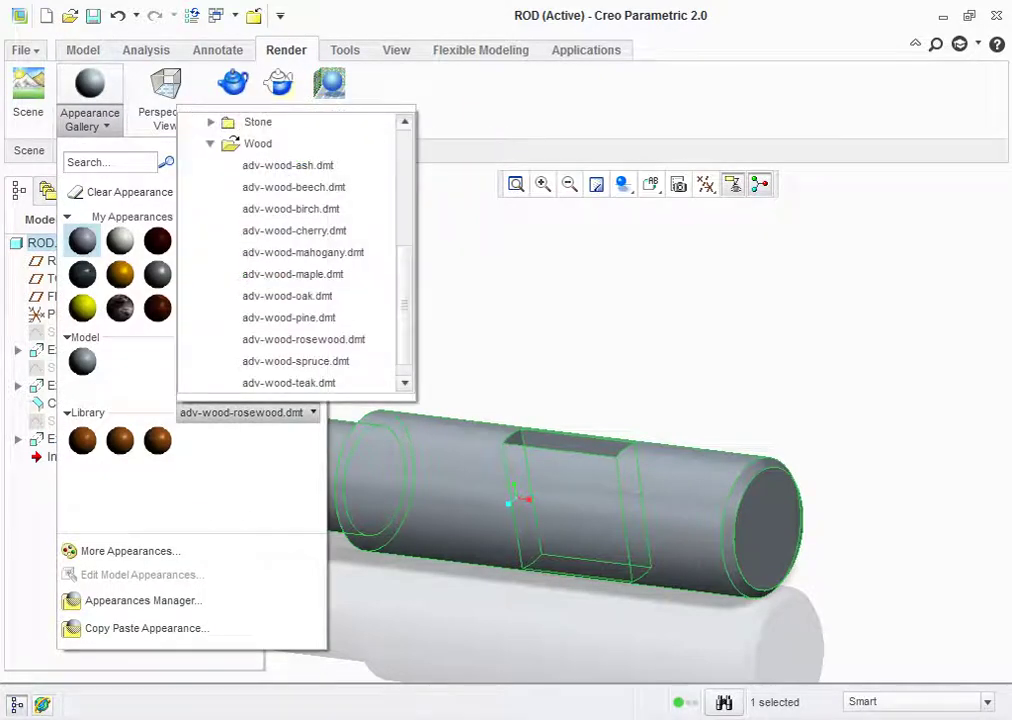
left_click(288, 317)
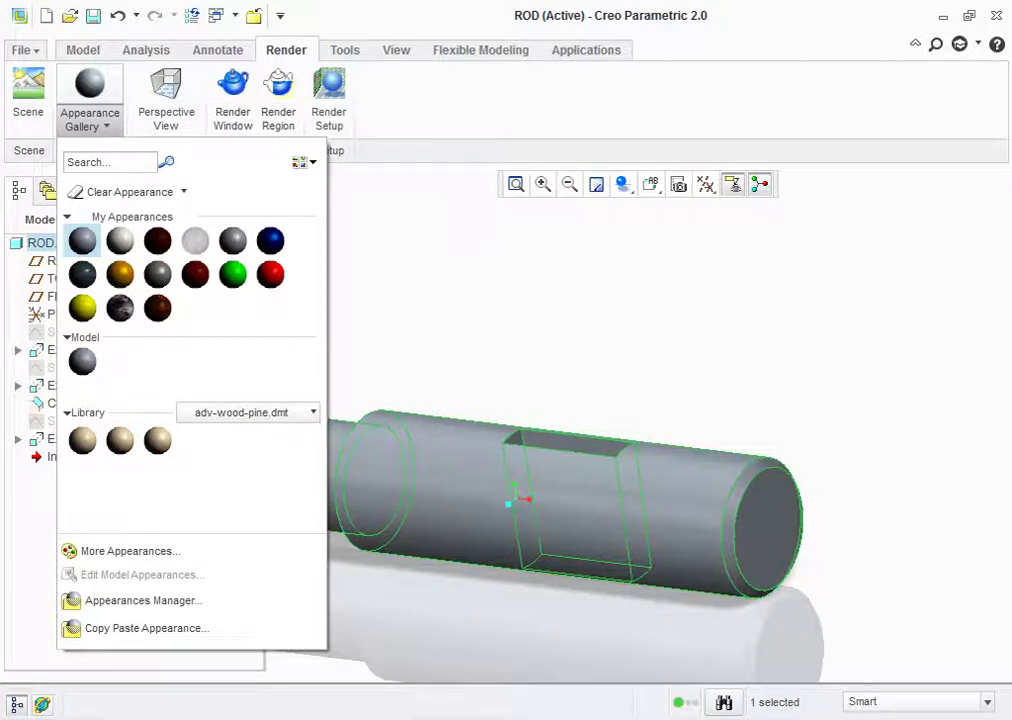
left_click(313, 412)
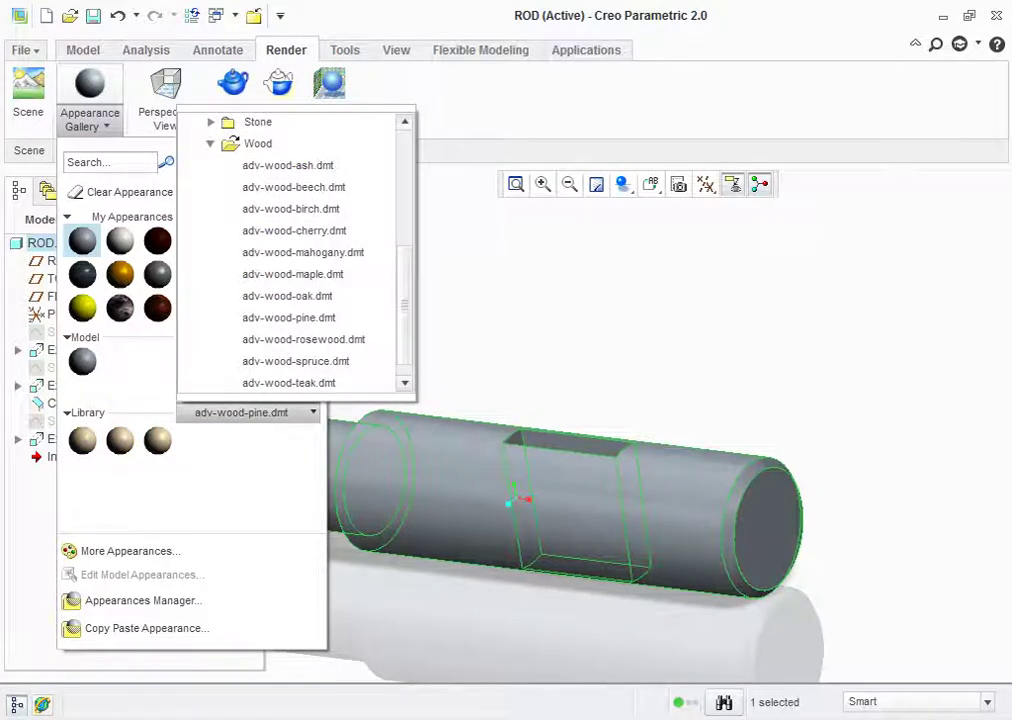
left_click(294, 230)
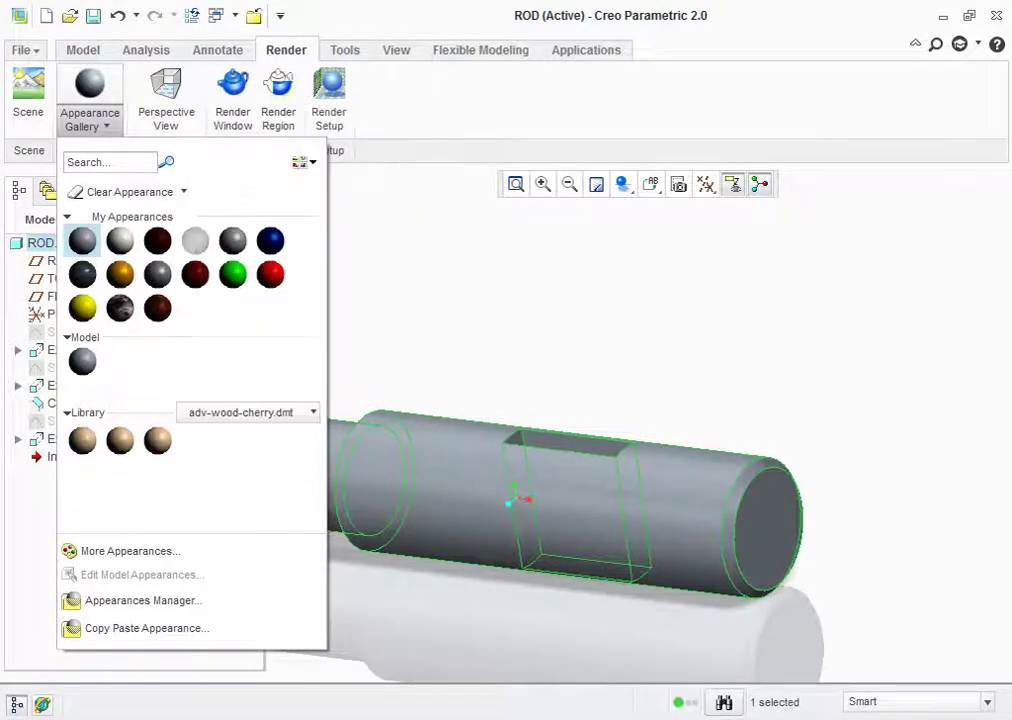
left_click(157, 440)
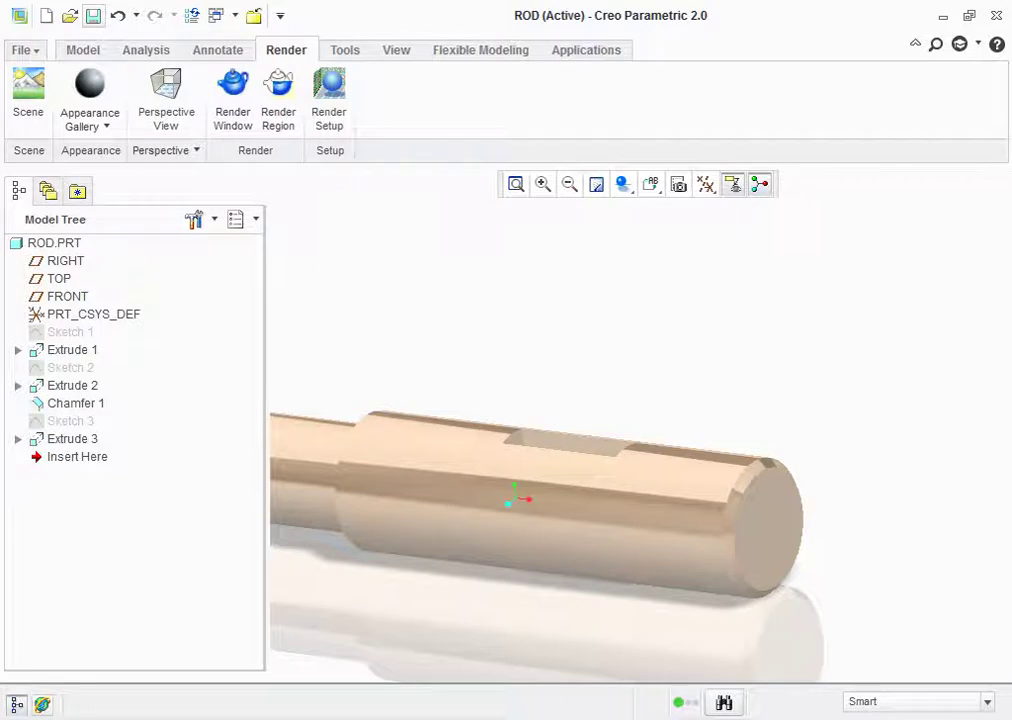
Save the ROD part
left_click(93, 16)
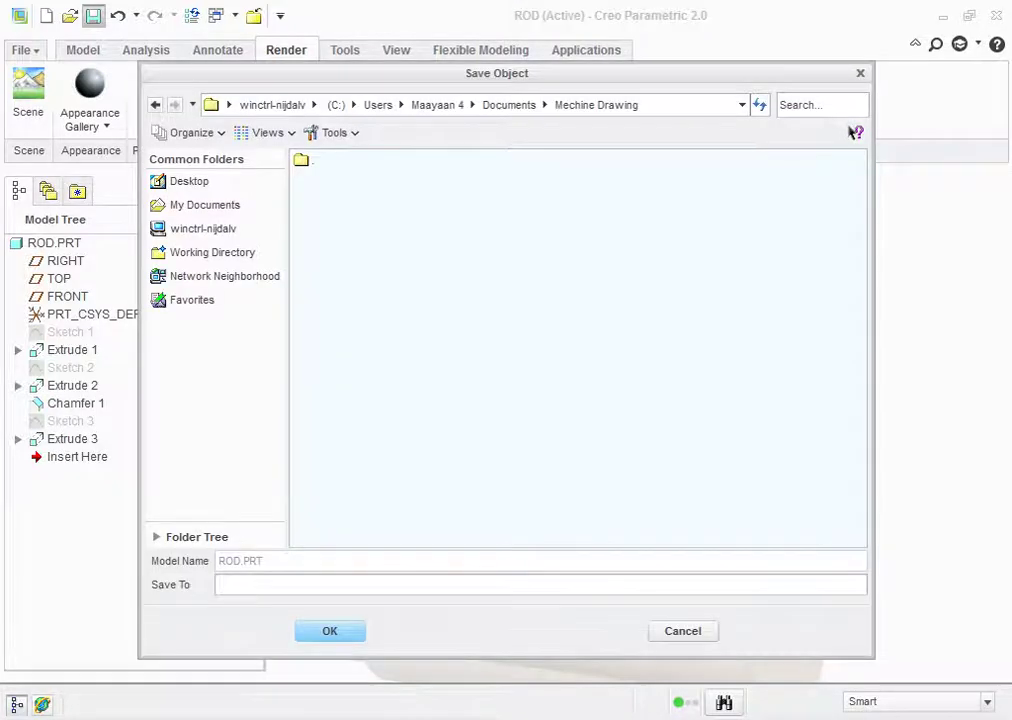
key("Return")
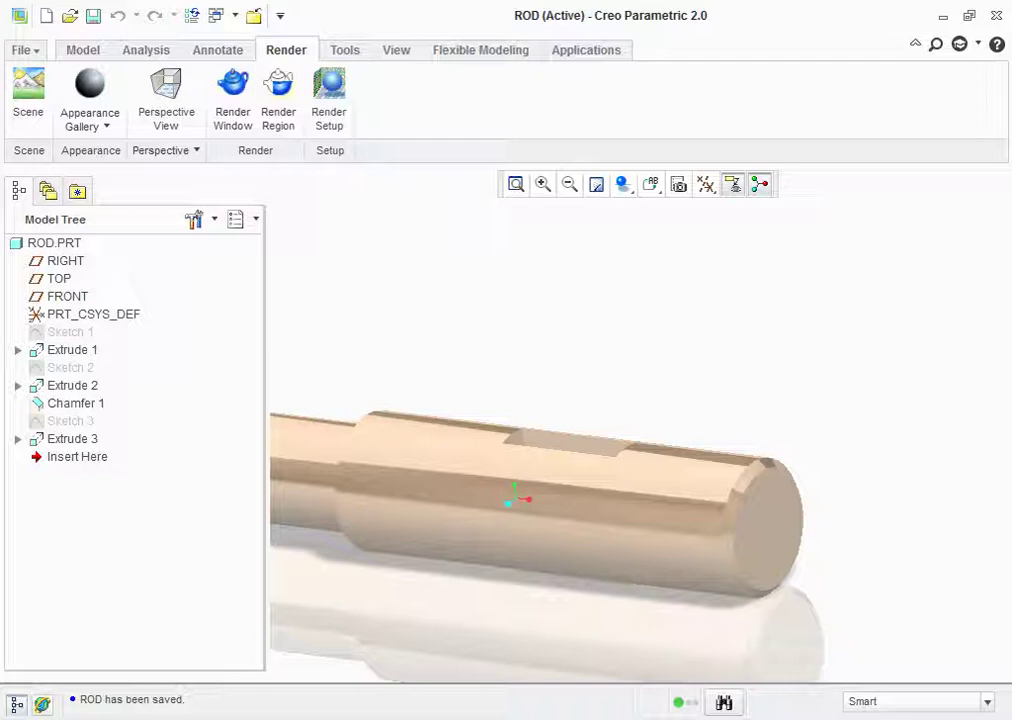
left_click(17, 385)
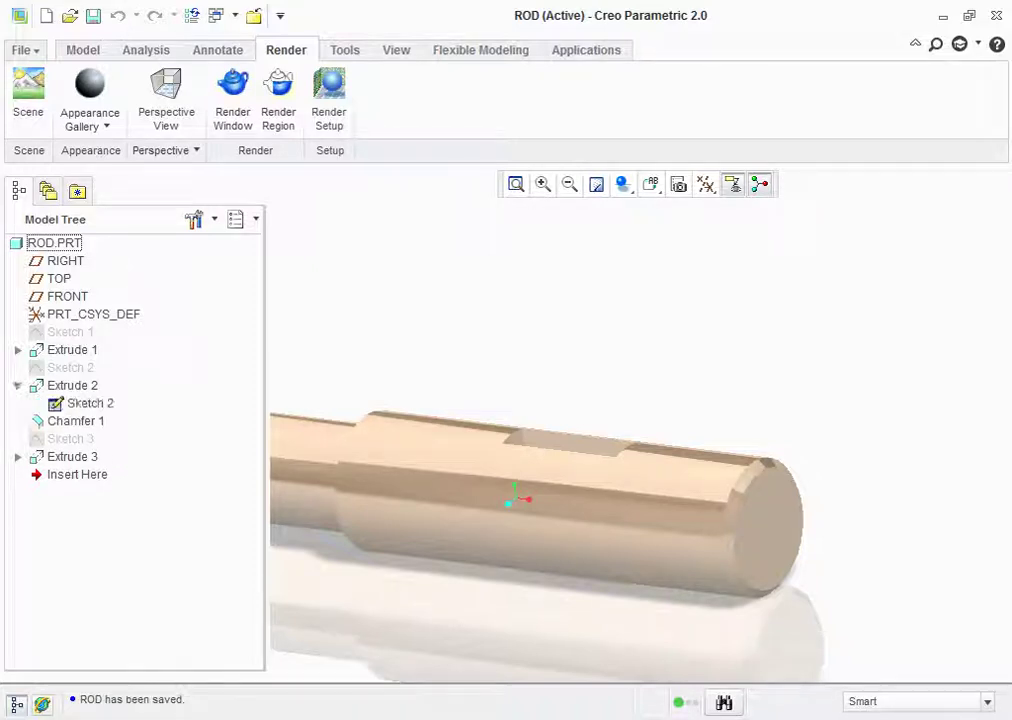
Display Sketch 2's dimensions to check the rod's Ø25 diameter
right_click(86, 403)
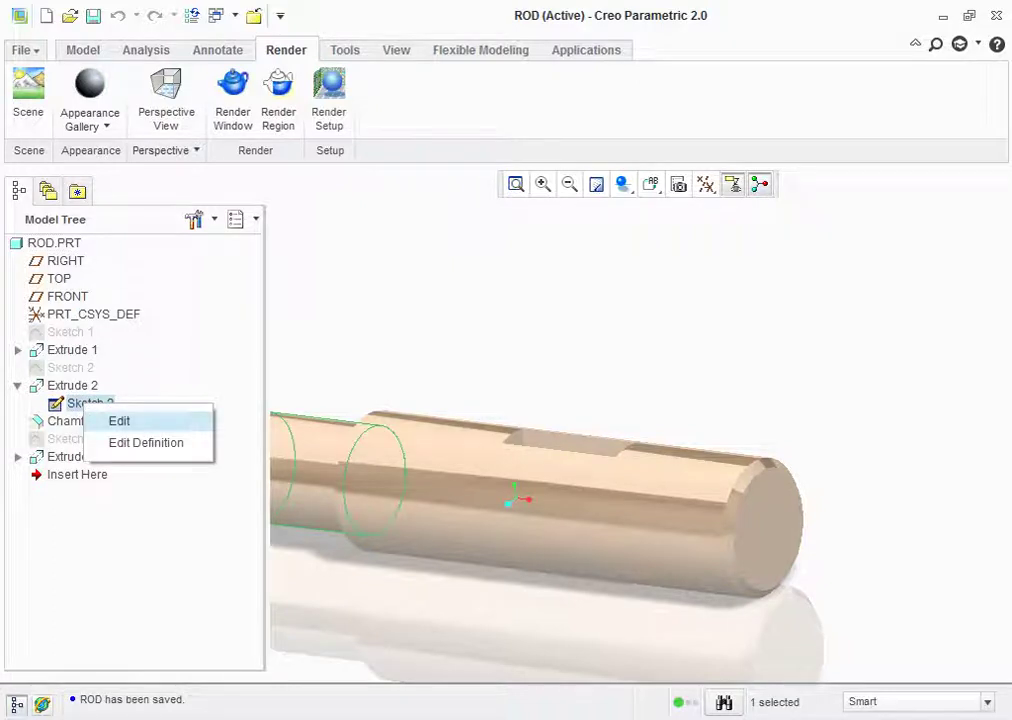
left_click(119, 421)
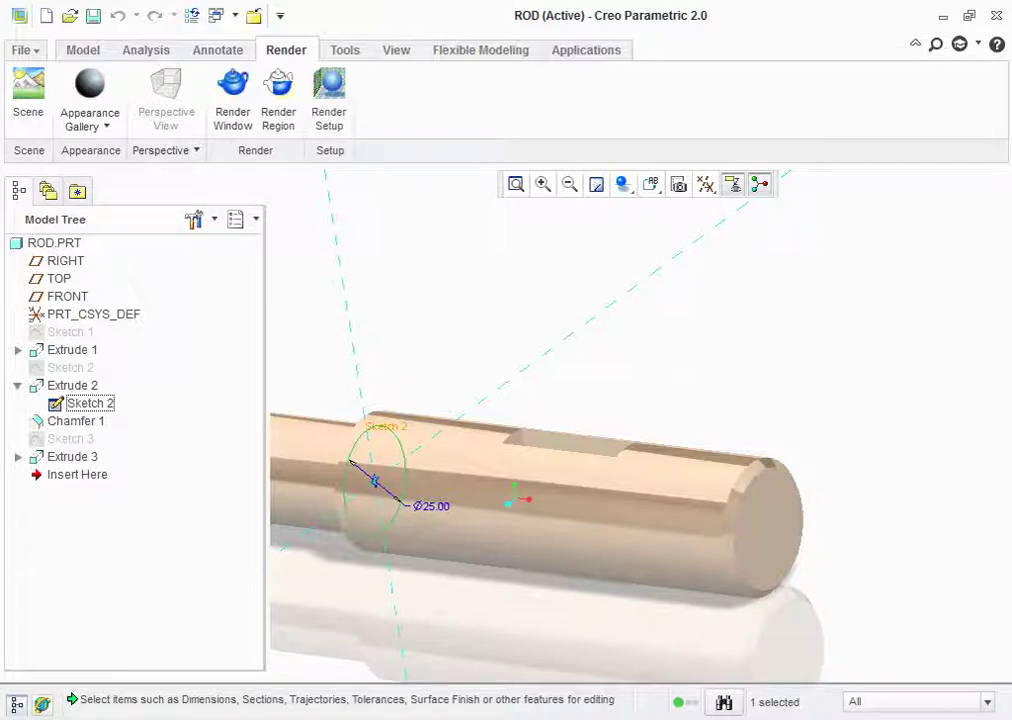
key("ctrl+g")
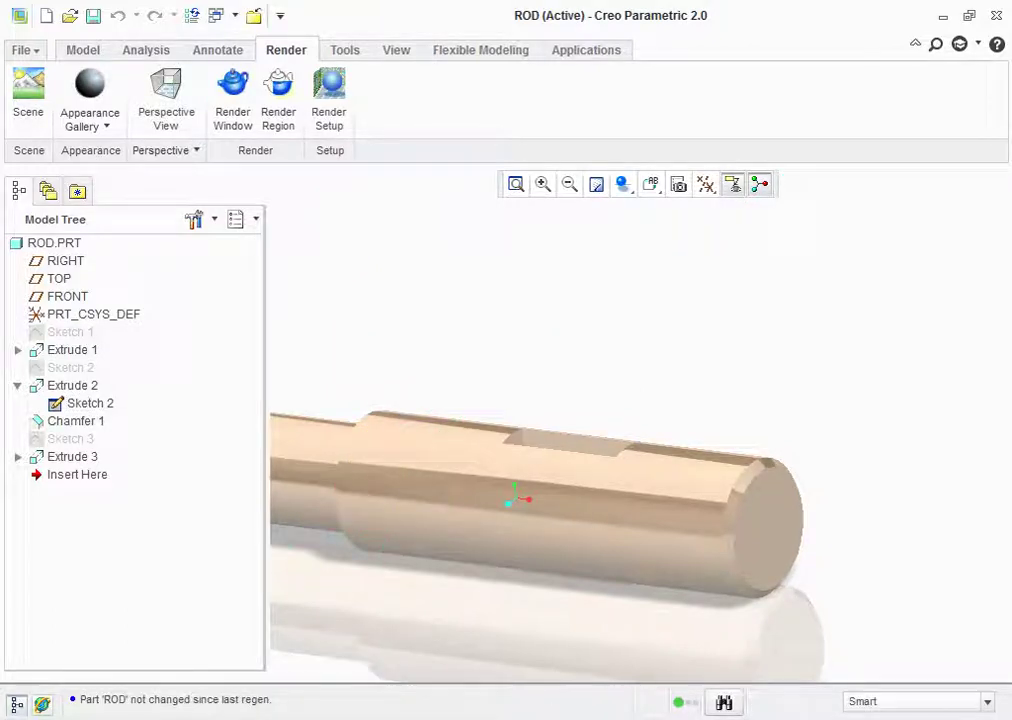
left_click(70, 367)
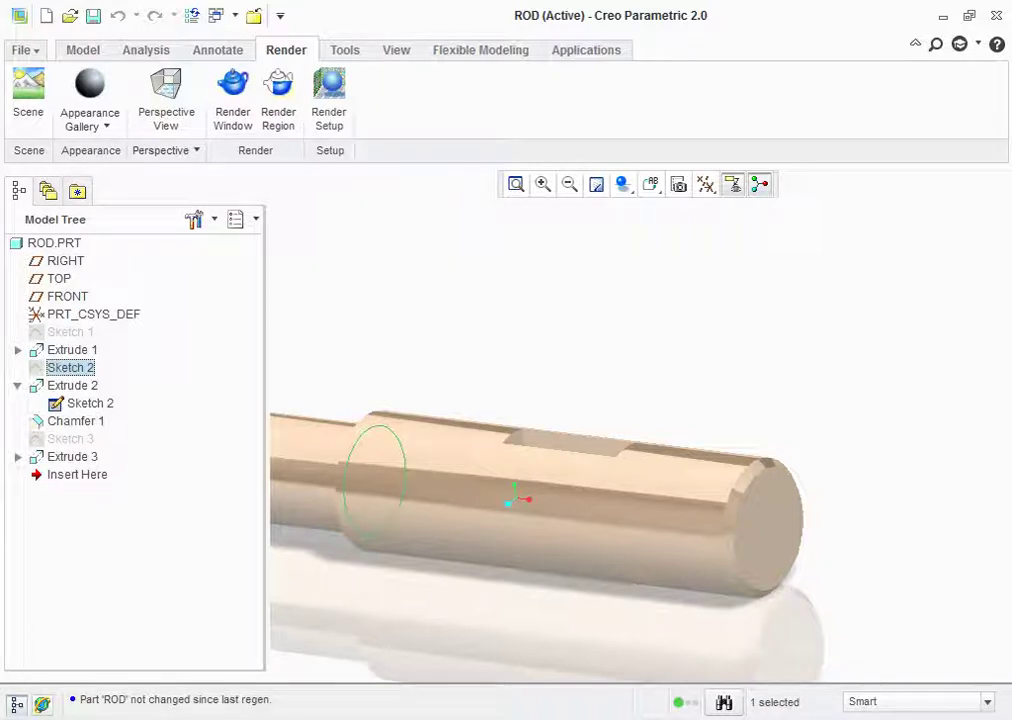
Redefine Sketch 3 to regenerate the slot cut, then close the ROD part
left_click(72, 456)
right_click(90, 474)
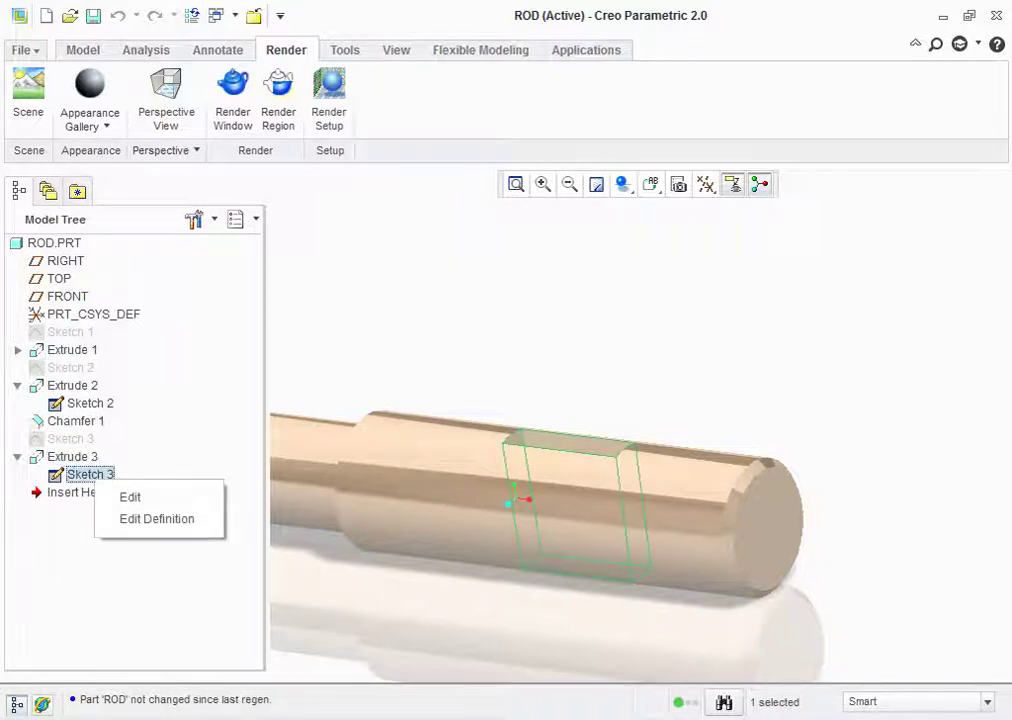
left_click(140, 519)
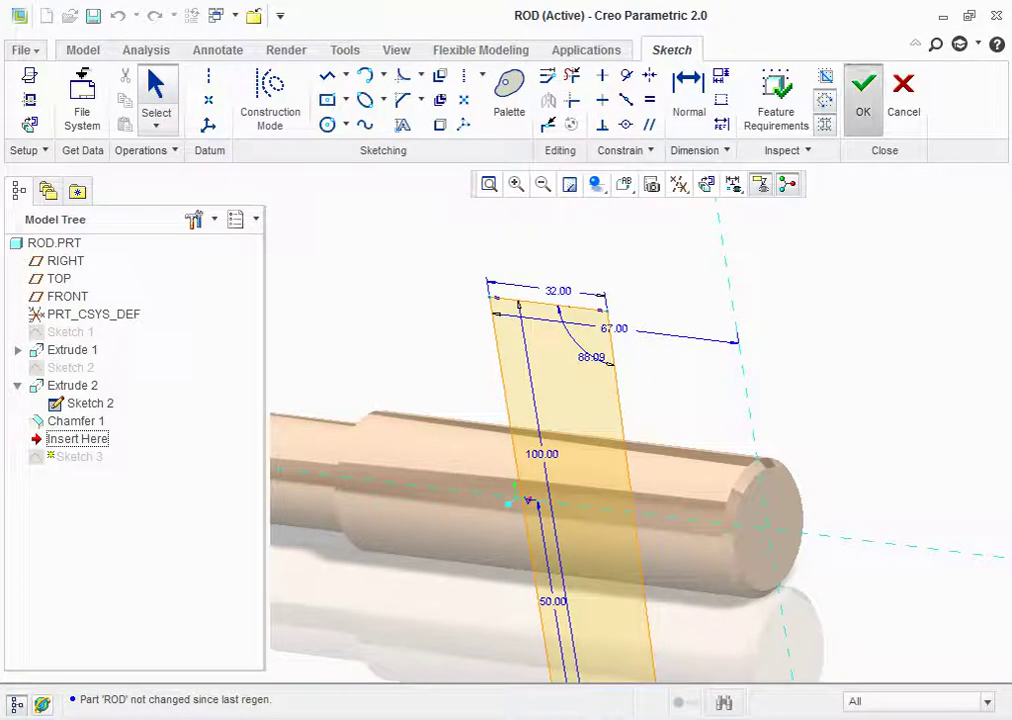
left_click(863, 95)
left_click(396, 50)
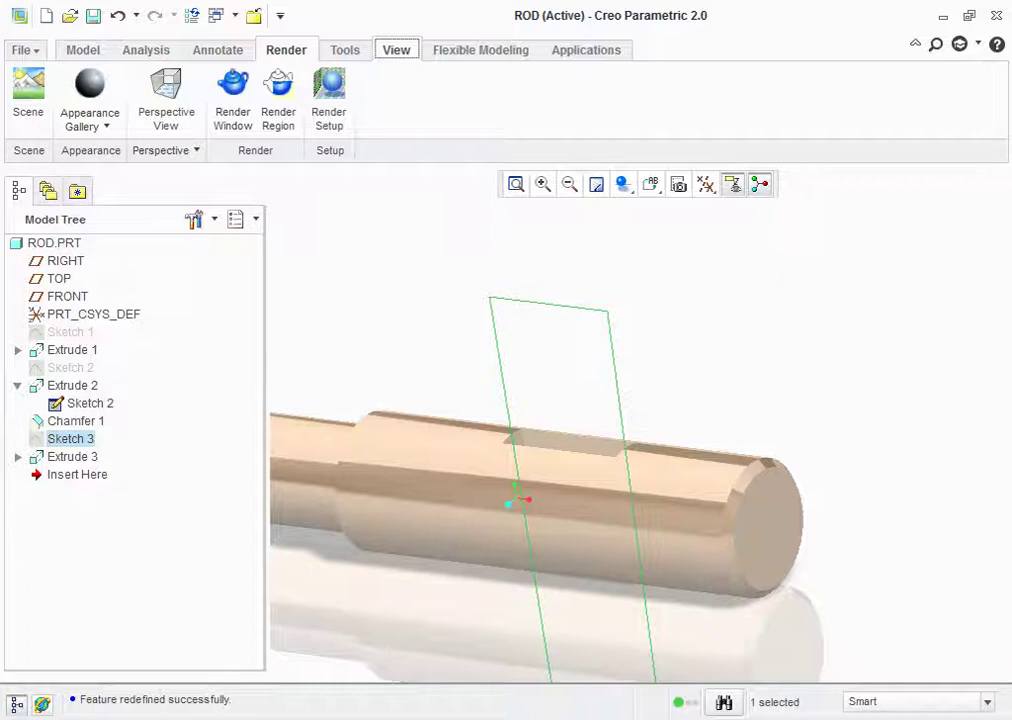
left_click(903, 88)
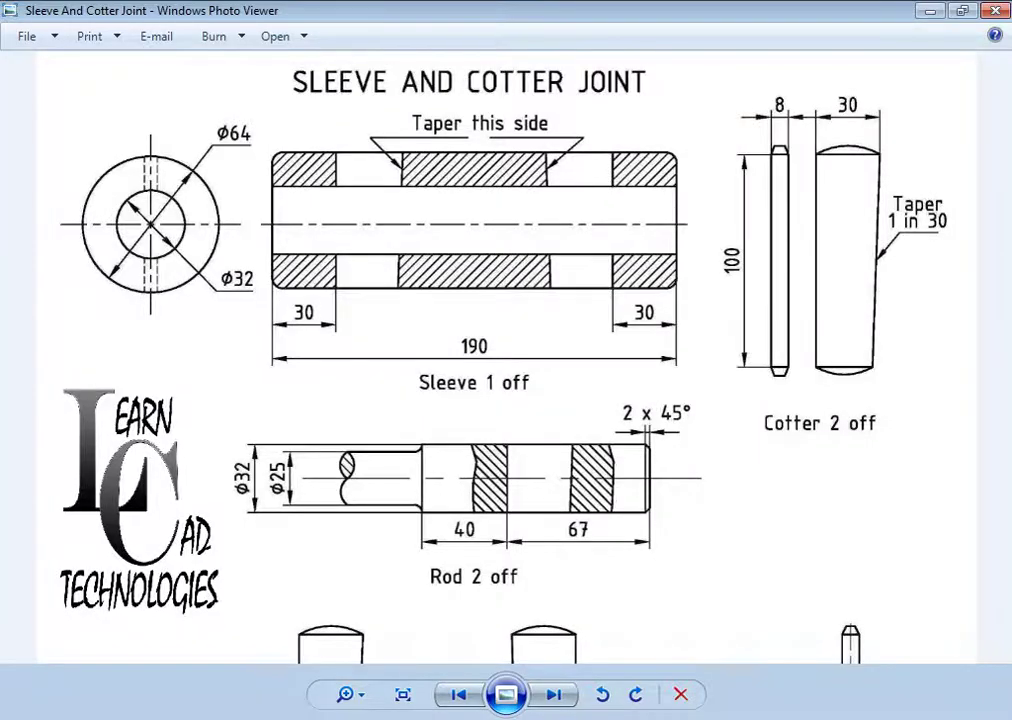
scroll(506, 360, "down", 2)
scroll(505, 156, "up", 1)
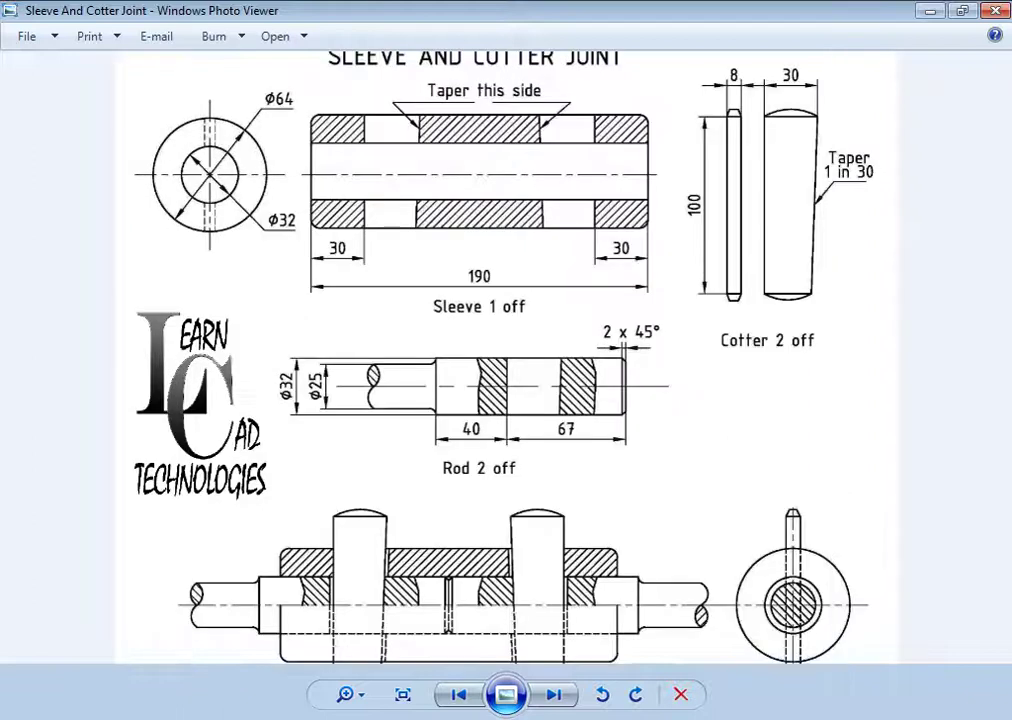
scroll(633, 56, "up", 2)
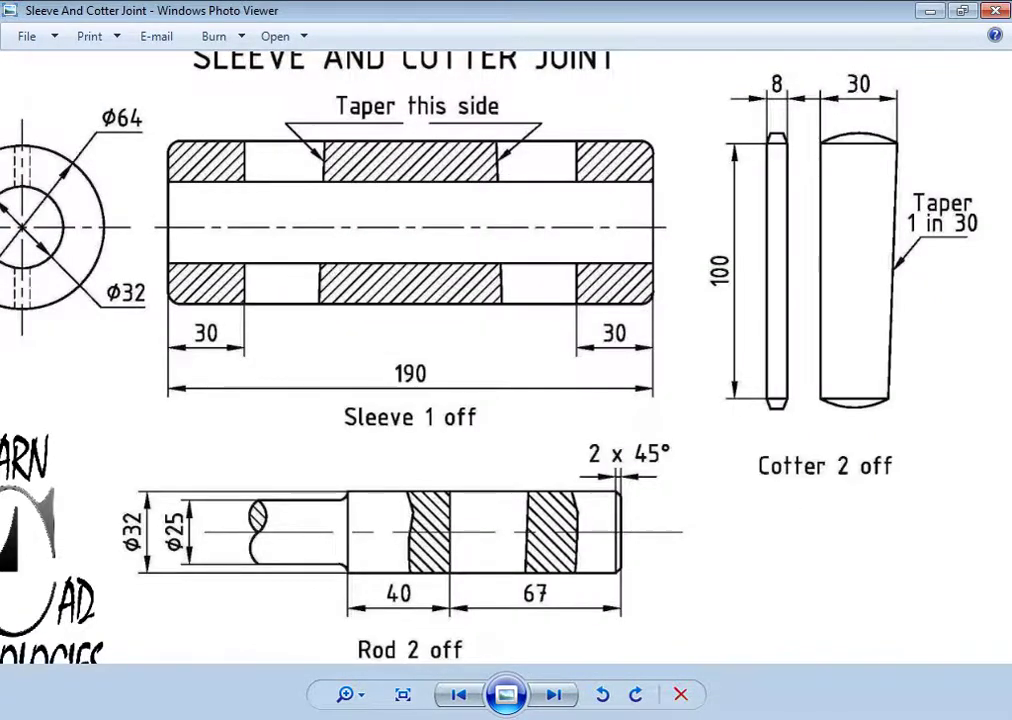
scroll(633, 110, "down", 1)
scroll(633, 110, "down", 1)
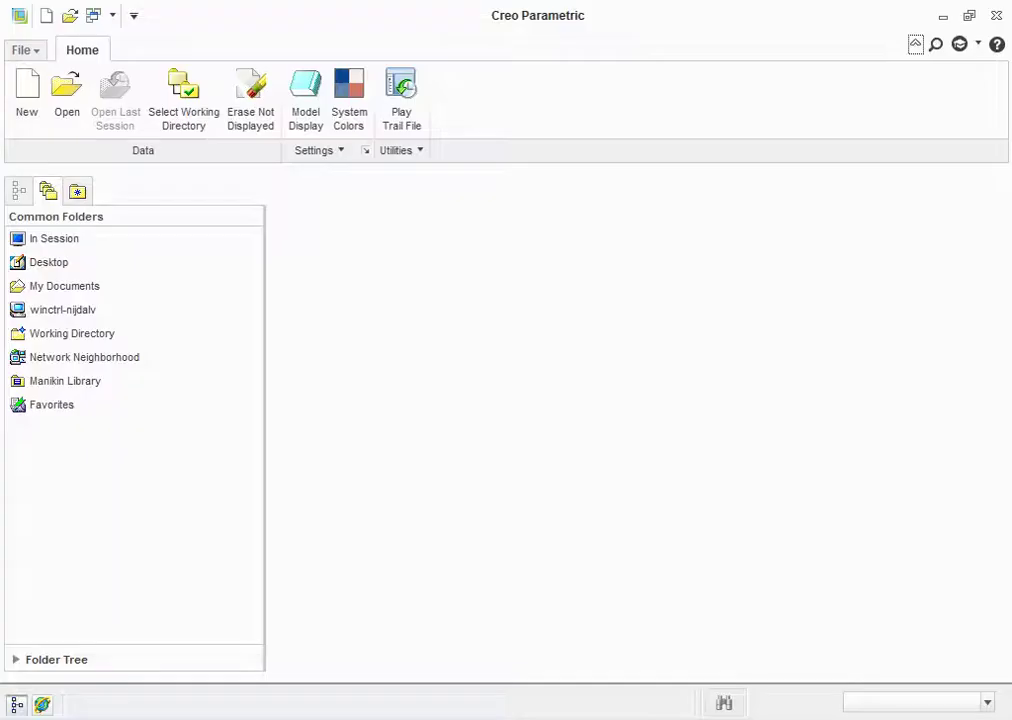
Create a new solid part named Cotter
left_click(26, 95)
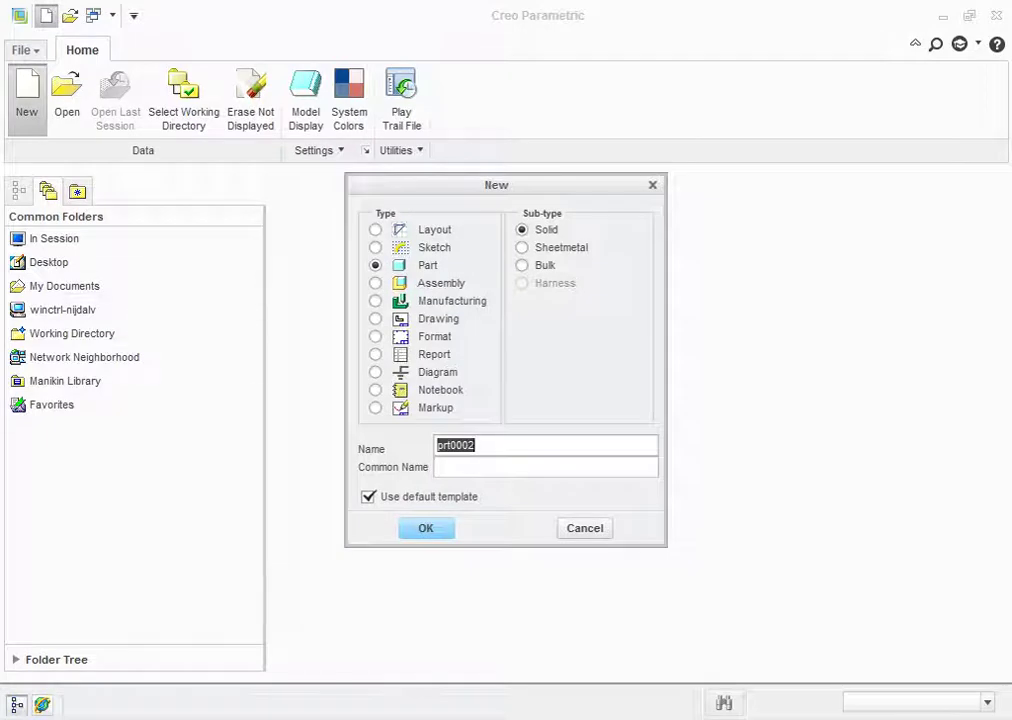
type("Cotter")
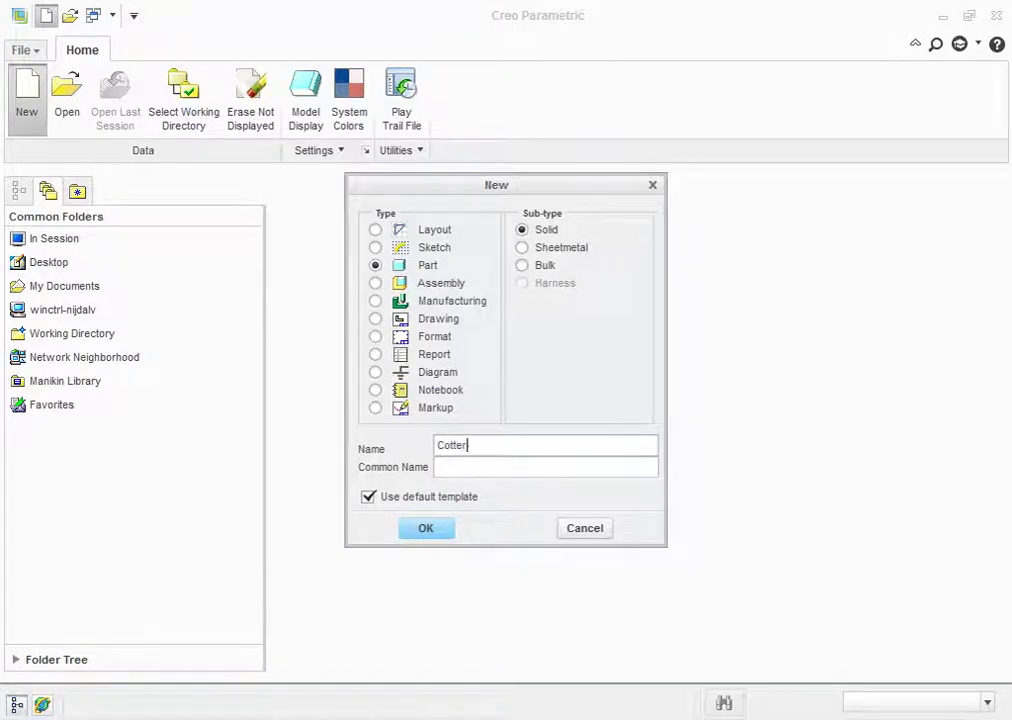
key("Return")
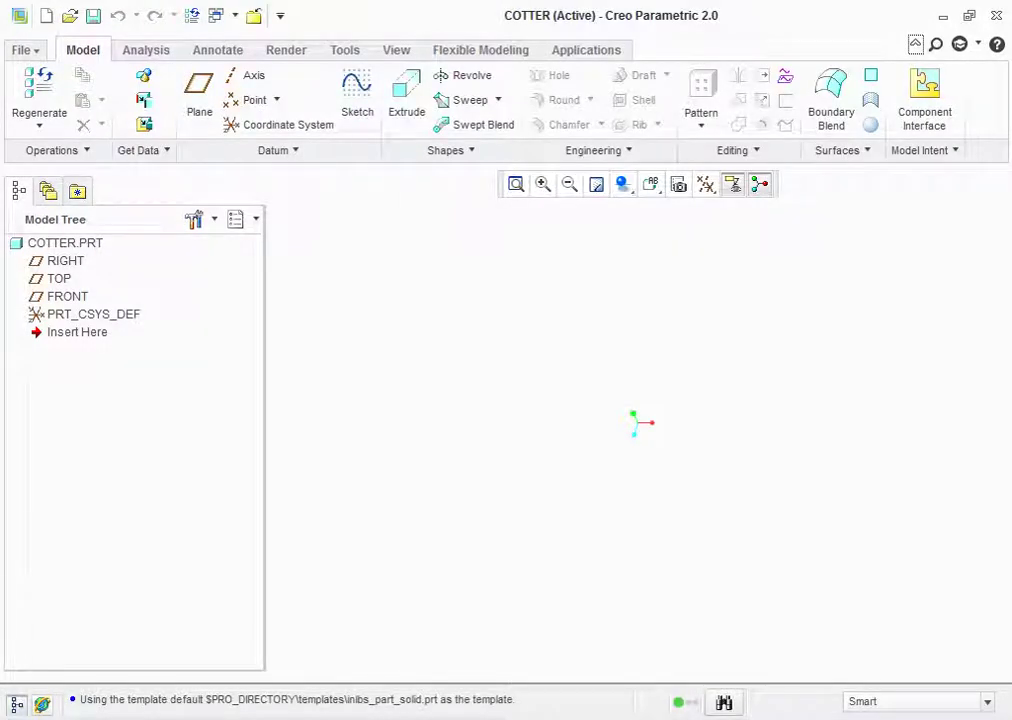
Start a sketch on the cotter's FRONT datum plane
left_click(67, 296)
left_click(357, 95)
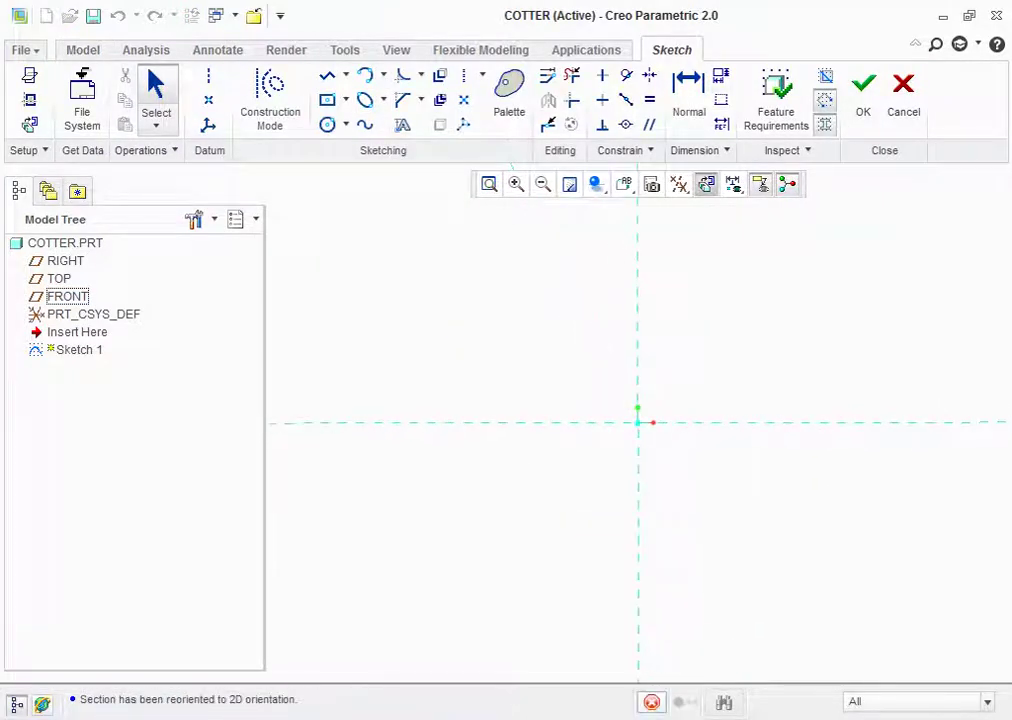
left_click(327, 75)
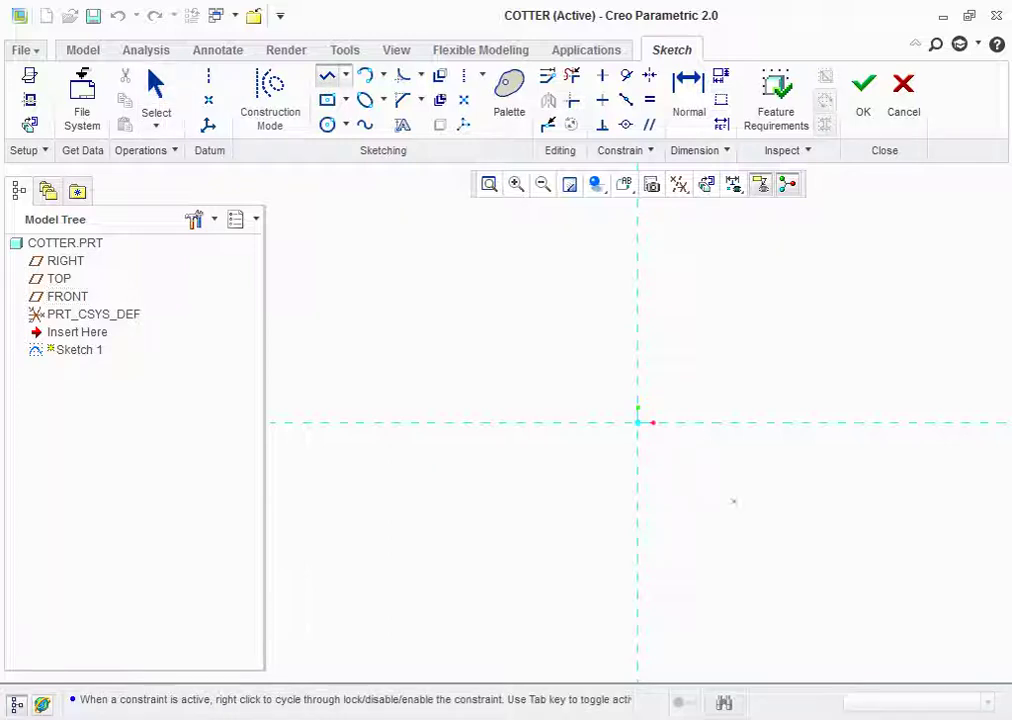
Draw a closed four-sided outline with a vertical left edge and slanted right edge
left_click(638, 555)
left_click(638, 312)
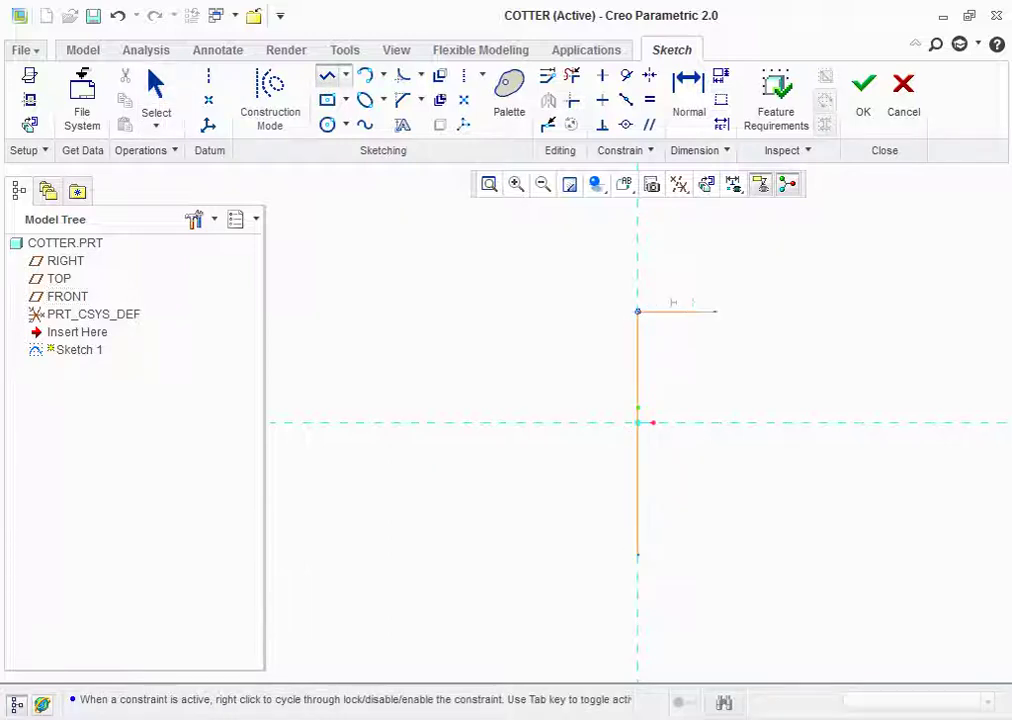
left_click(720, 311)
left_click(698, 555)
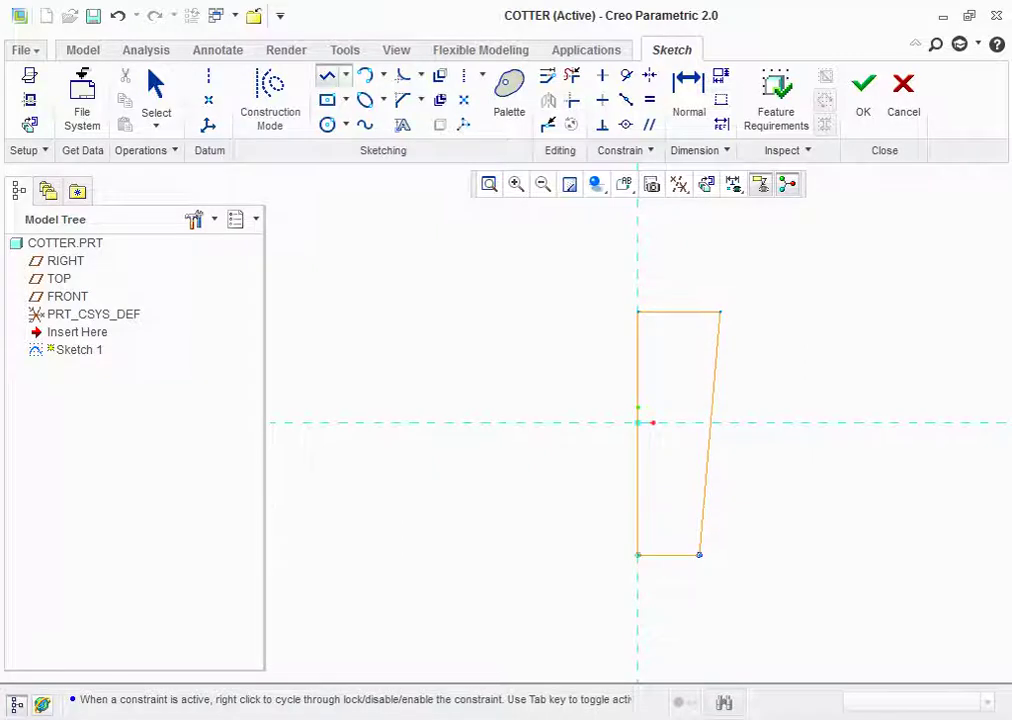
left_click(638, 555)
middle_click(612, 508)
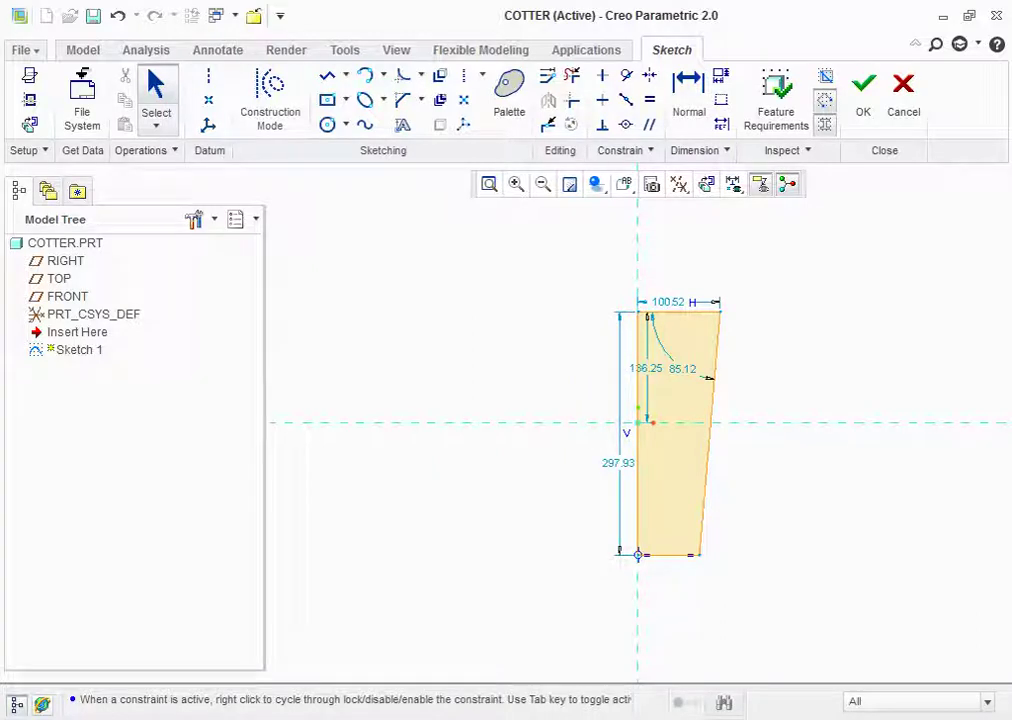
Dimension the profile to 50, 100 tall, 30 wide and an 88.09° side, then finish the sketch
double_click(646, 368)
type("5")
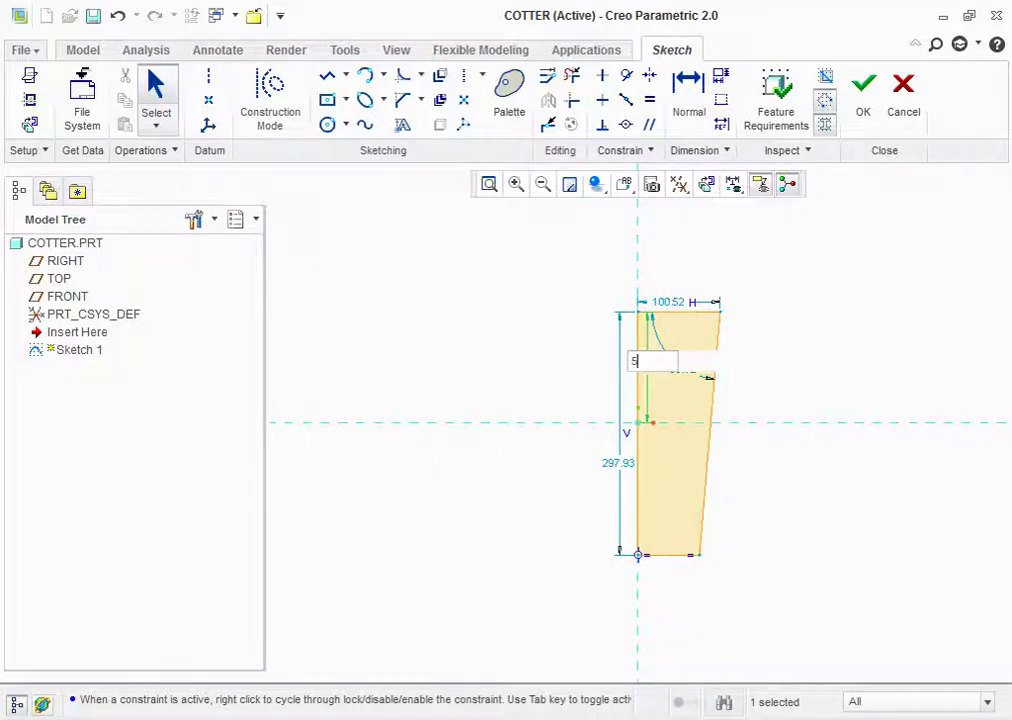
type("0")
key("Return")
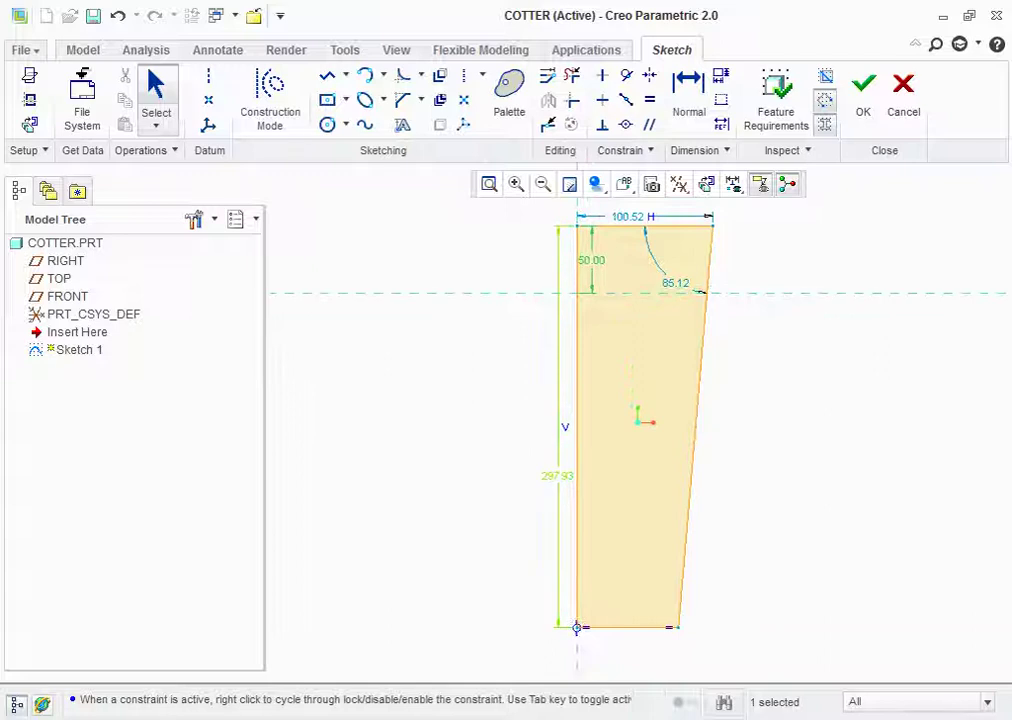
double_click(560, 472)
type("100")
key("Return")
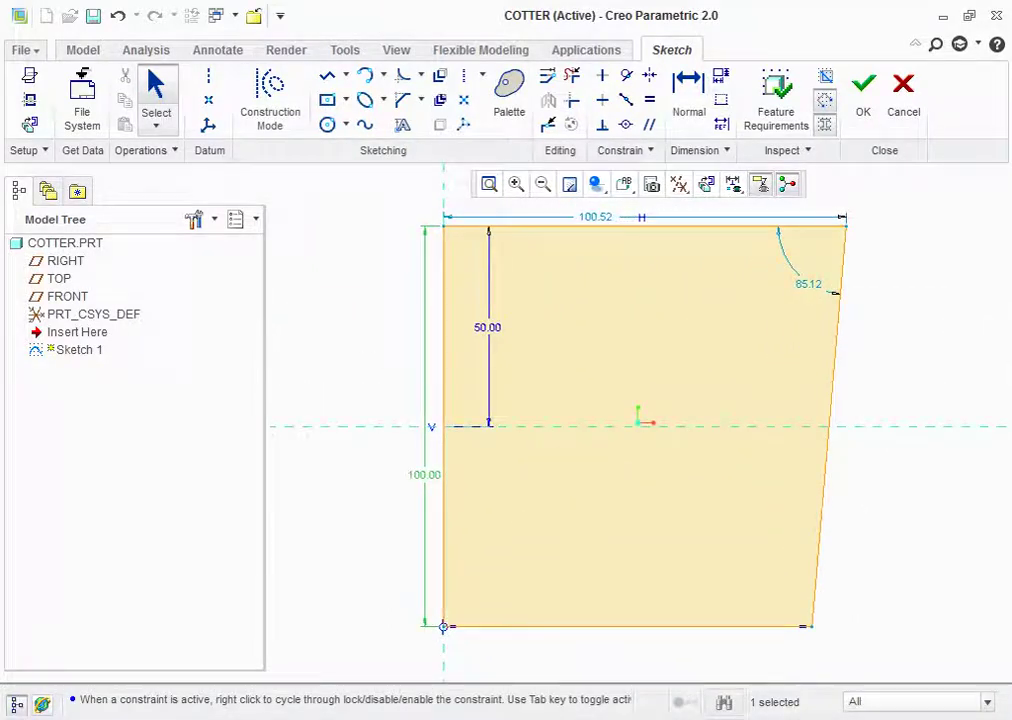
double_click(595, 216)
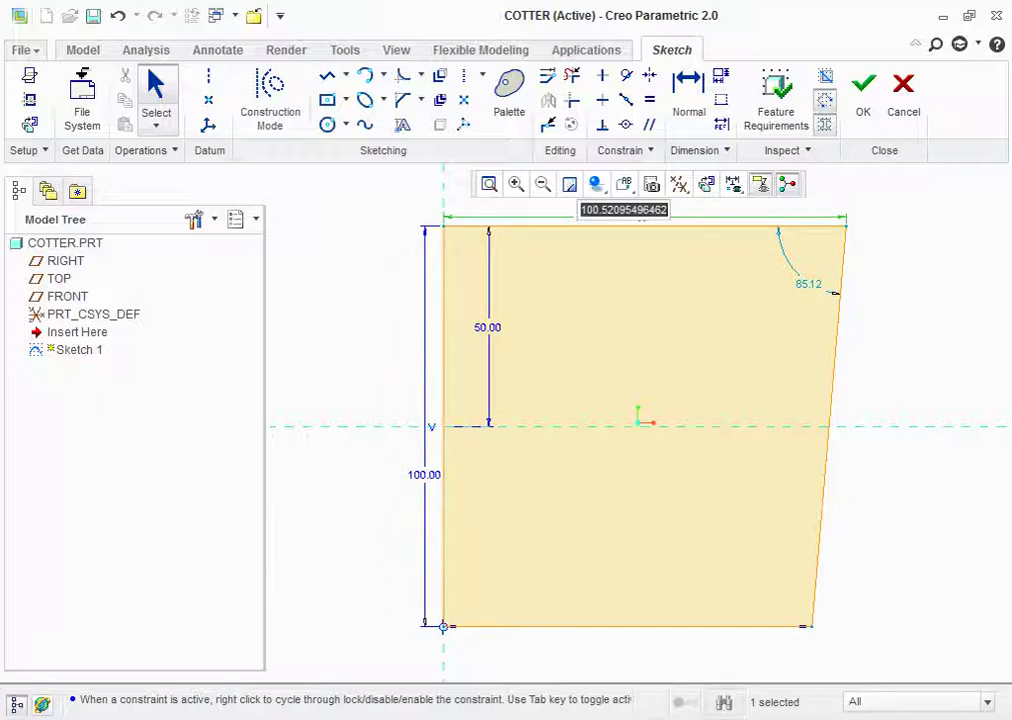
type("30")
key("Return")
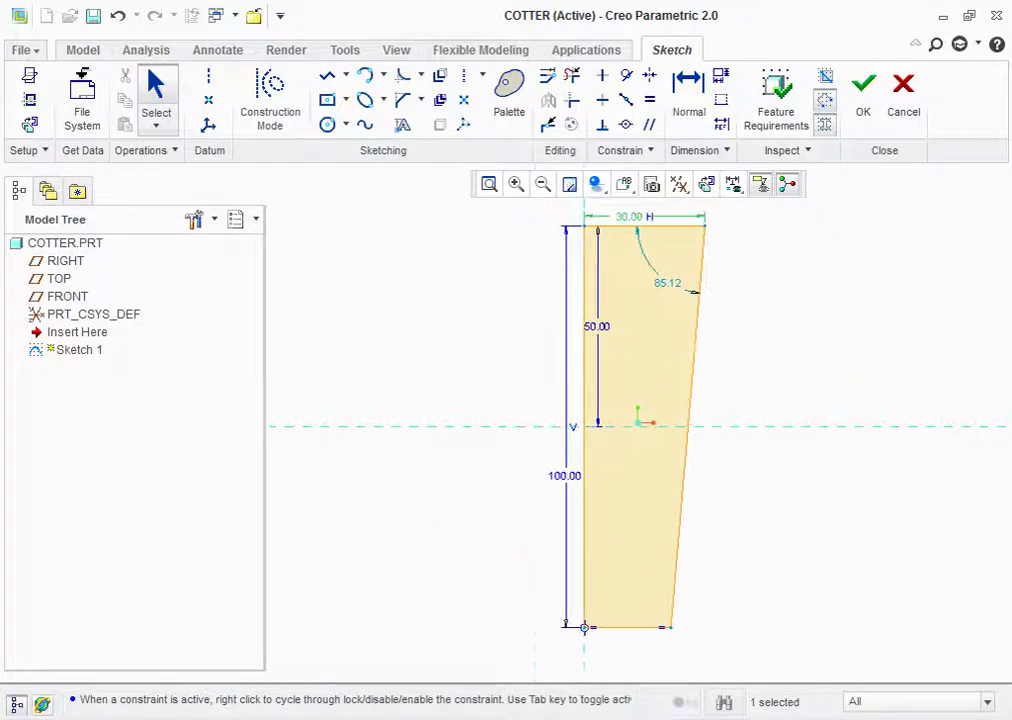
double_click(667, 283)
type("90-1.9")
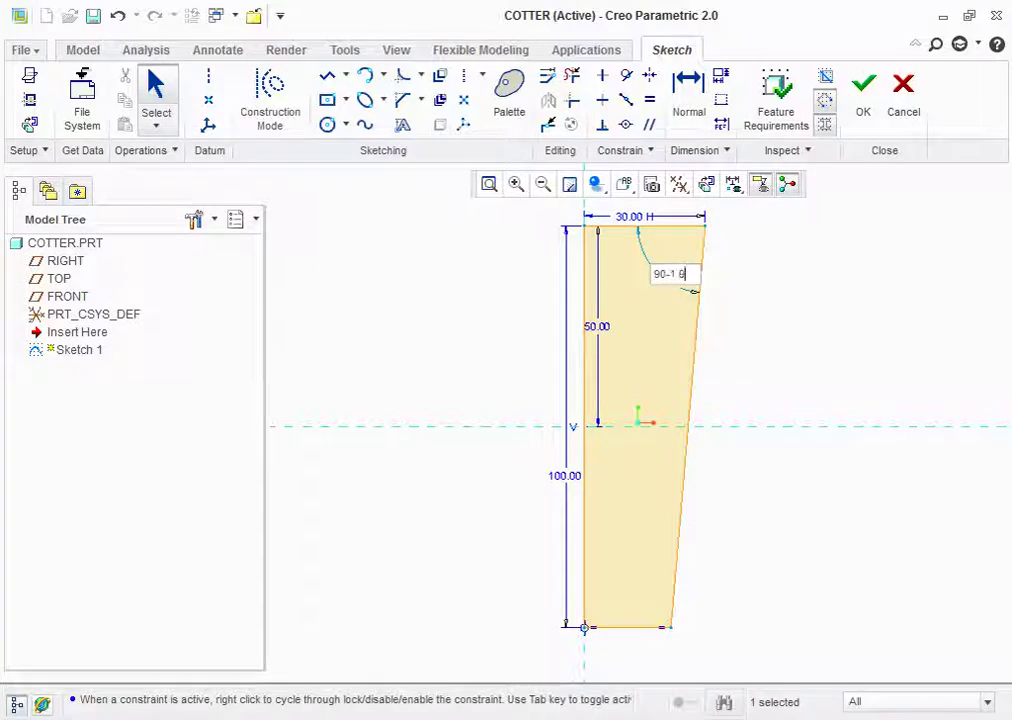
type("1")
key("Return")
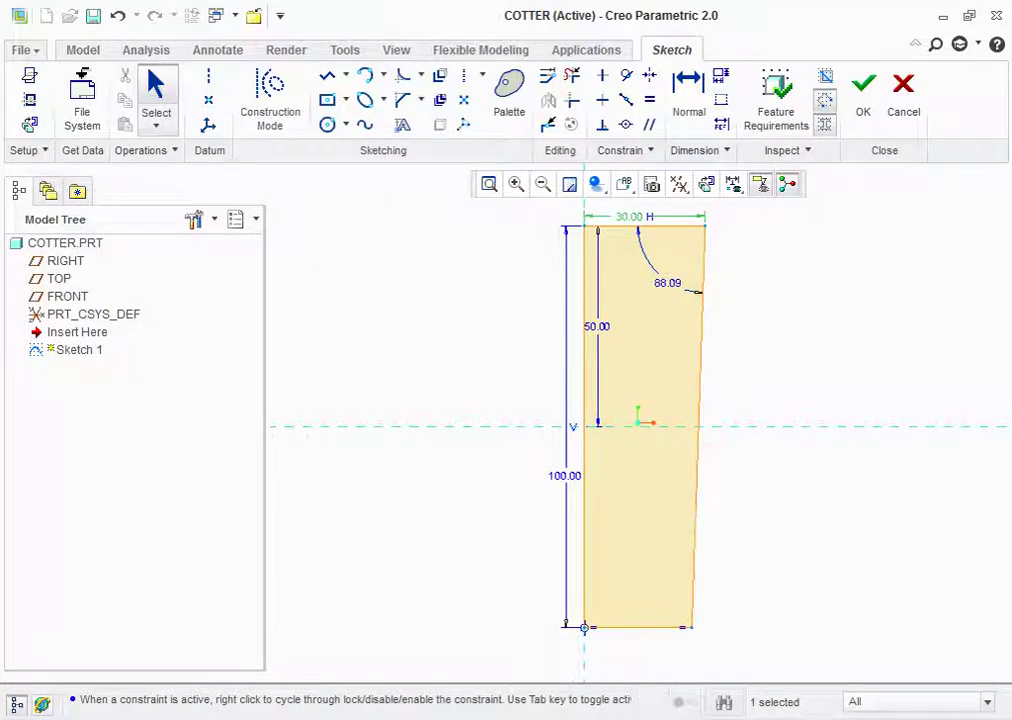
left_click(863, 95)
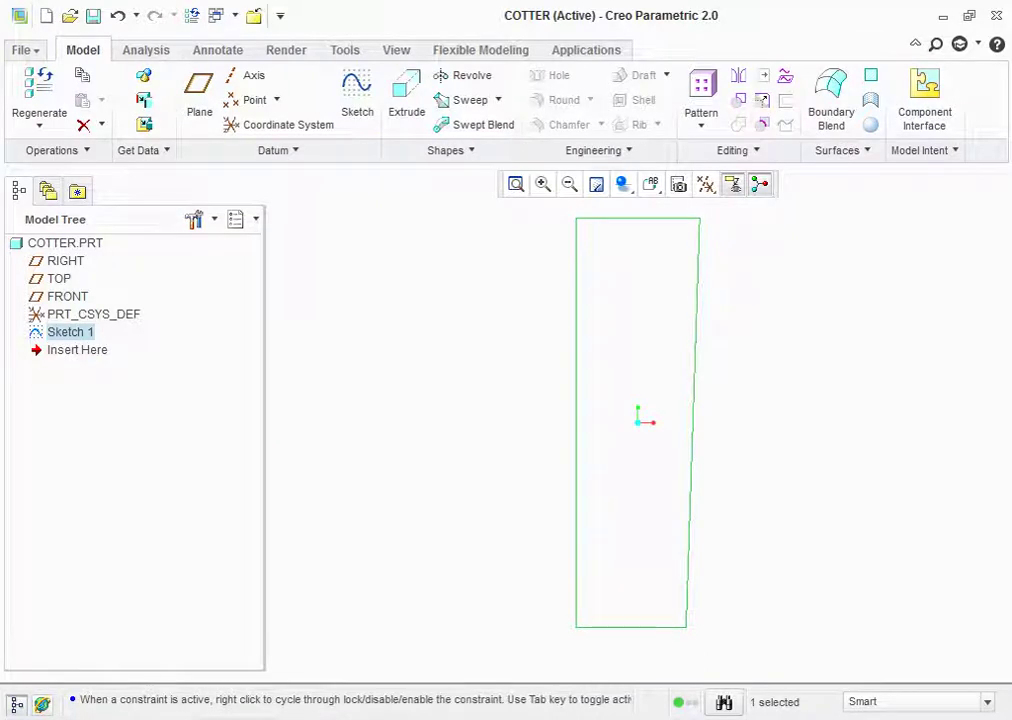
Extrude the cotter profile 8 deep, symmetric about the sketch plane
middle_click_drag(640, 420, 660, 410)
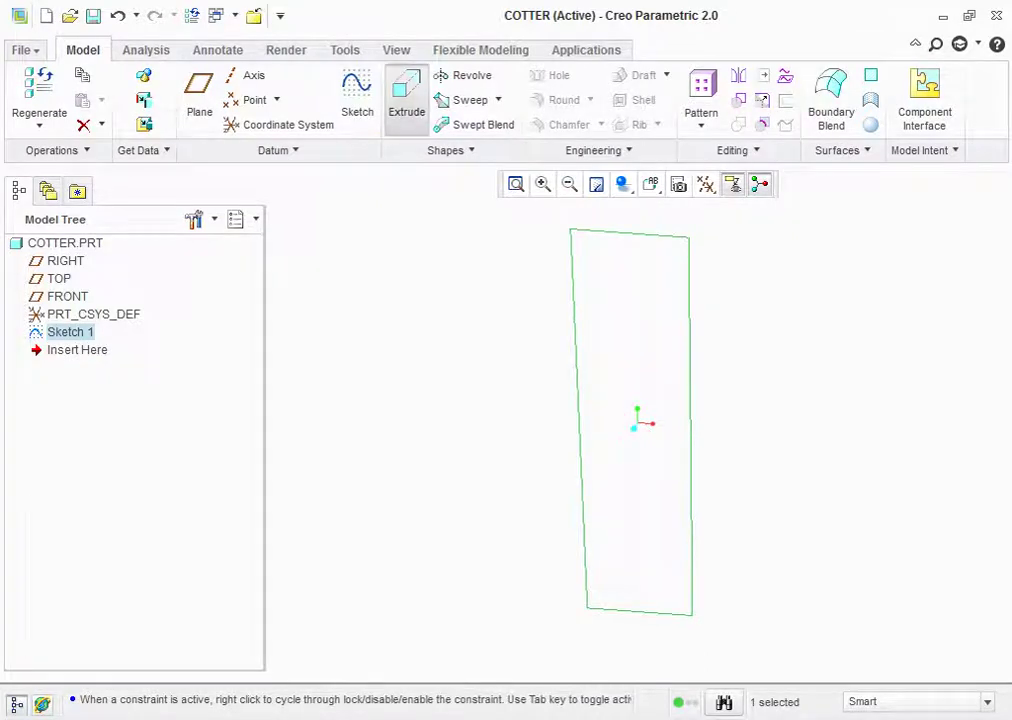
left_click(406, 95)
double_click(138, 101)
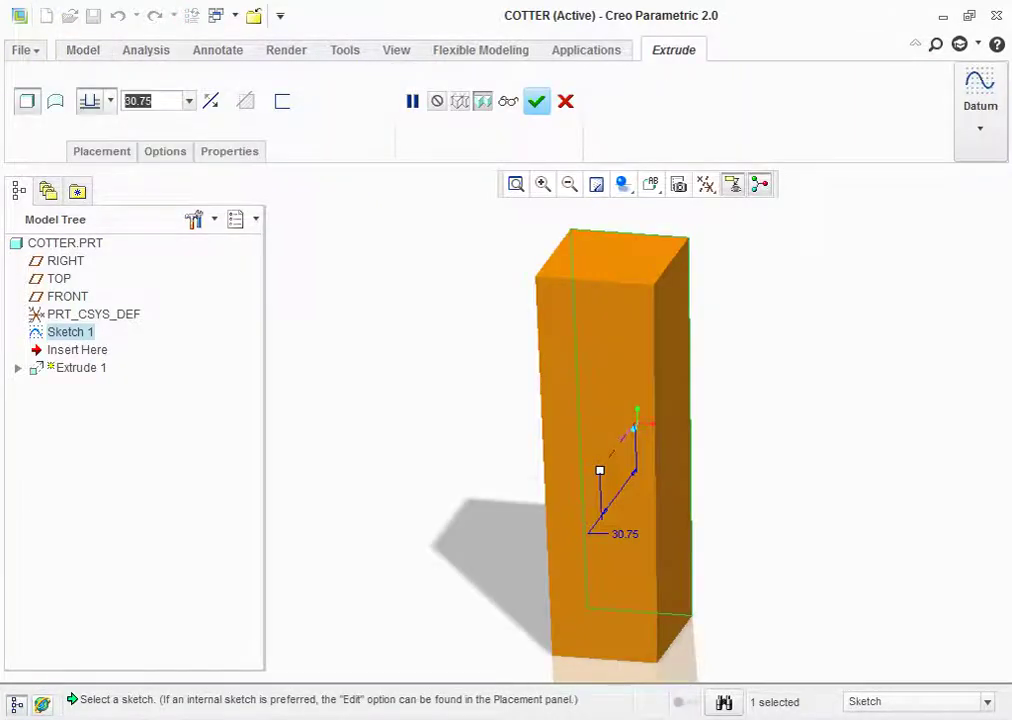
type("8")
left_click(110, 101)
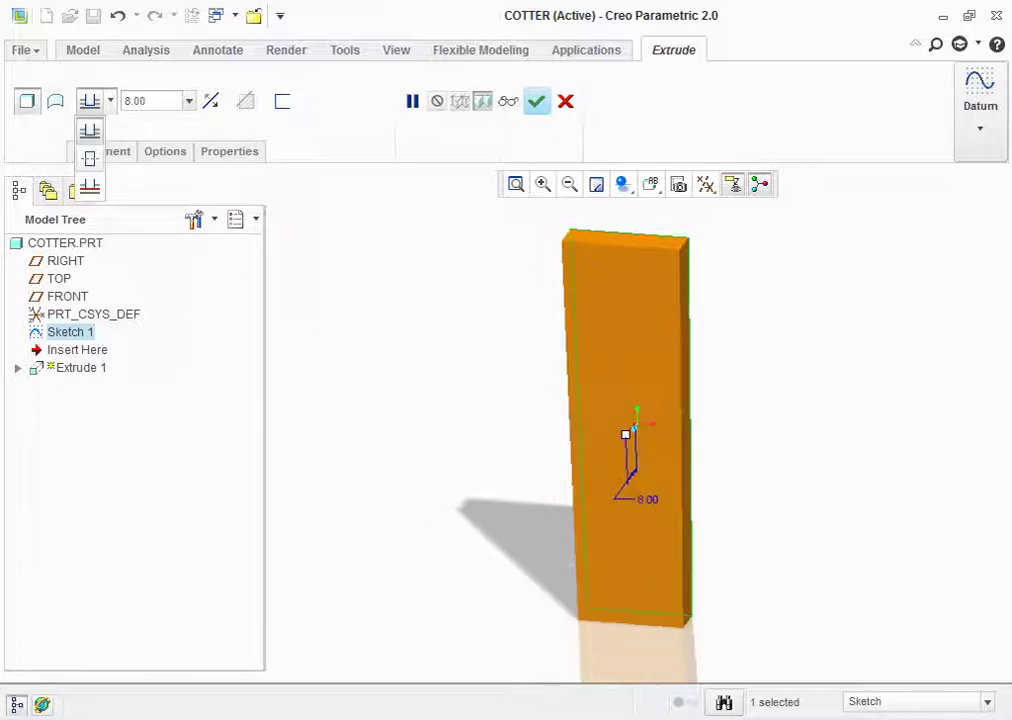
left_click(90, 158)
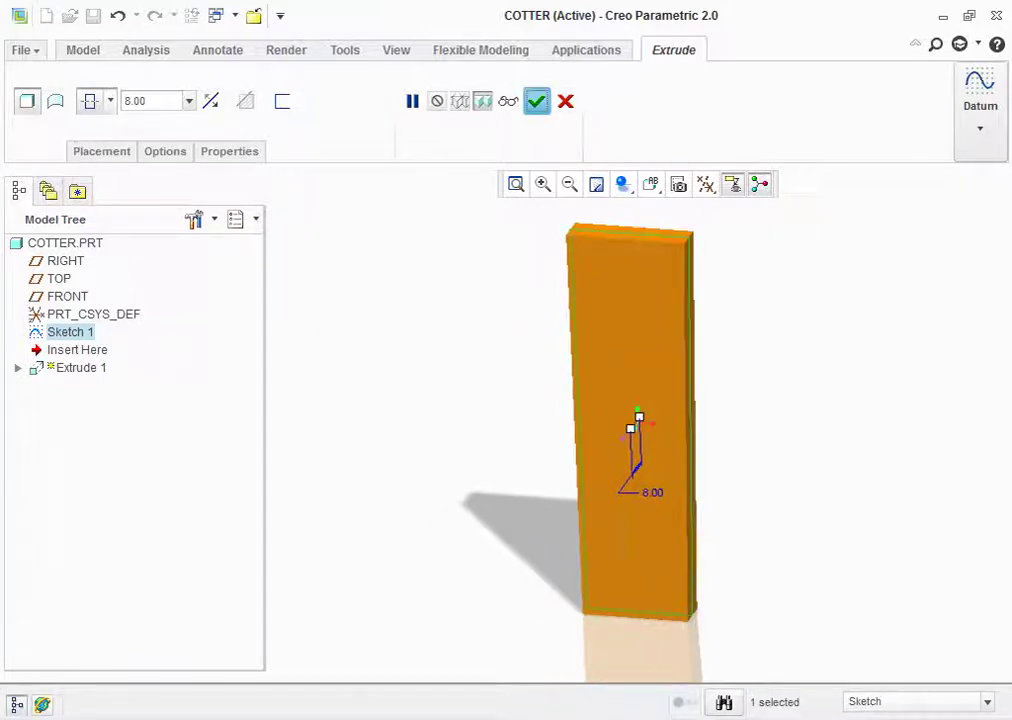
left_click(537, 101)
middle_click_drag(615, 445, 640, 424)
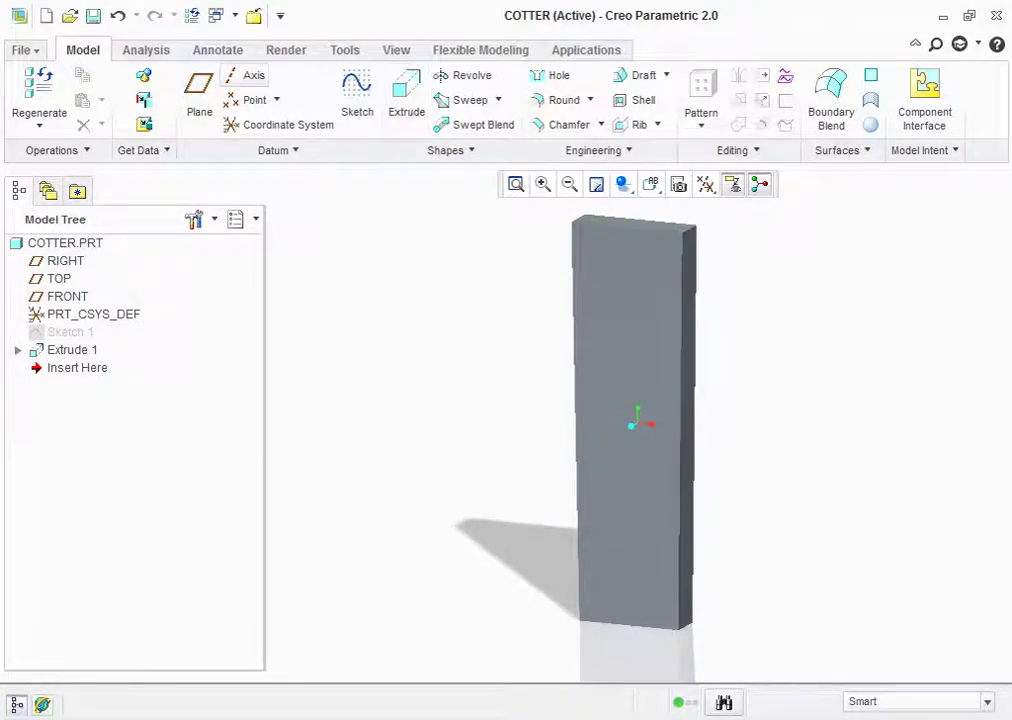
Apply a teak wood appearance from the library to COTTER.PRT
left_click(286, 50)
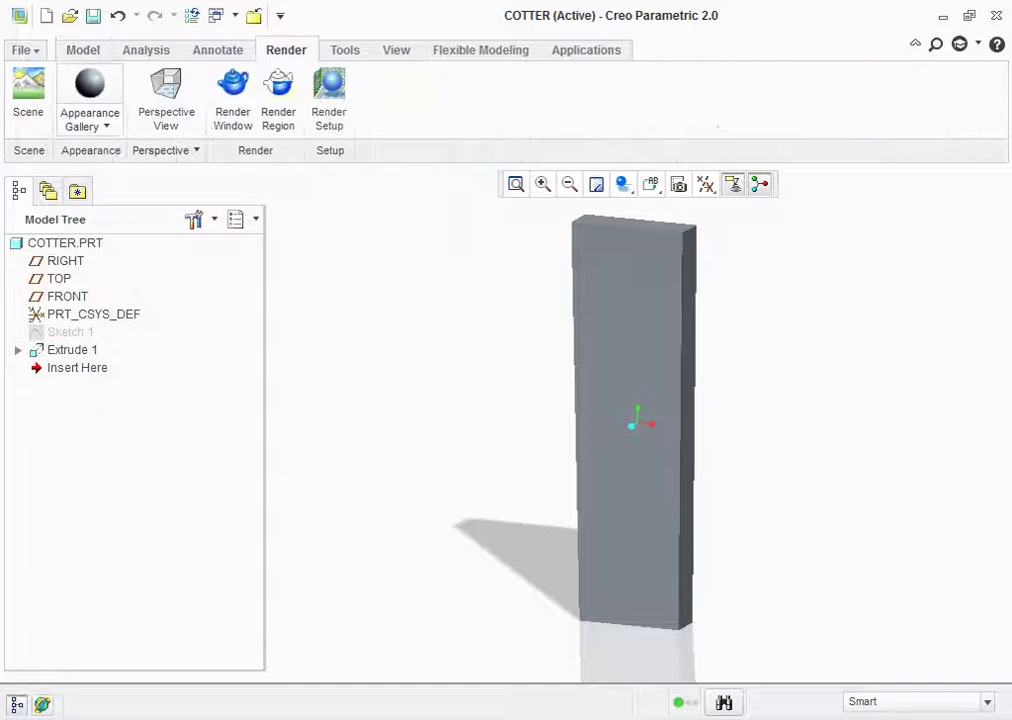
left_click(89, 105)
left_click(245, 412)
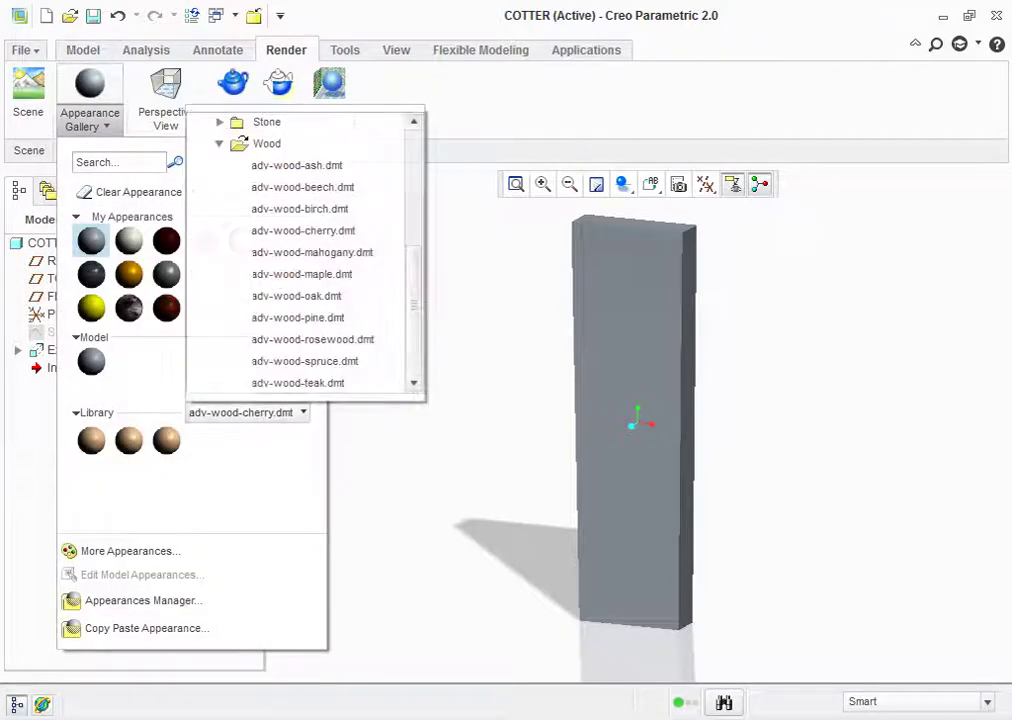
left_click(282, 380)
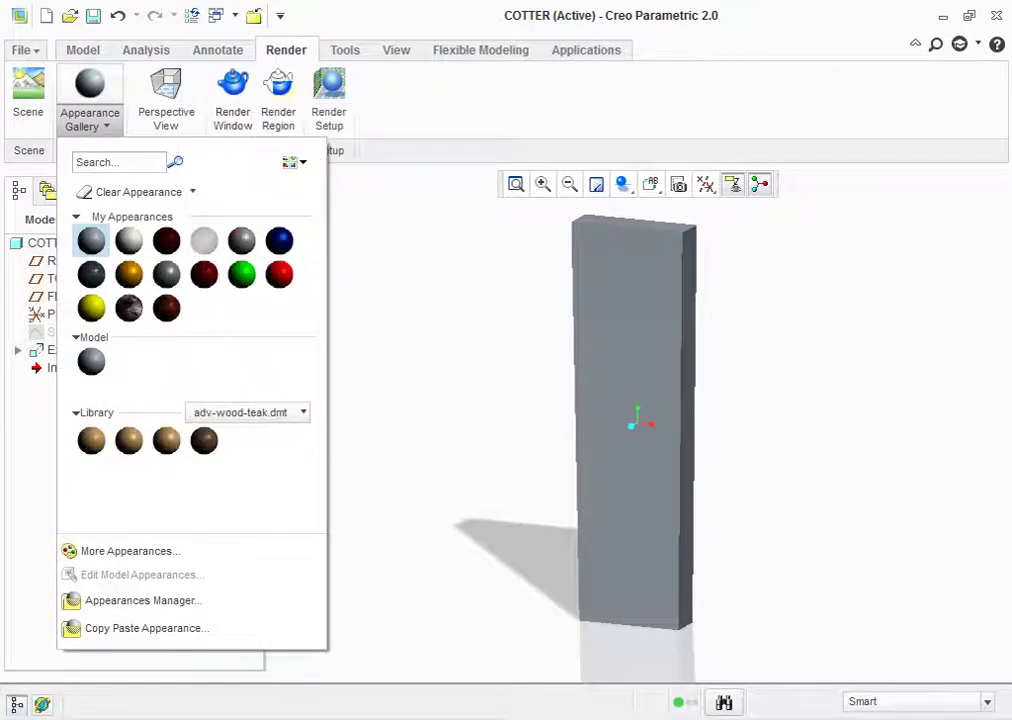
left_click(166, 440)
left_click(65, 243)
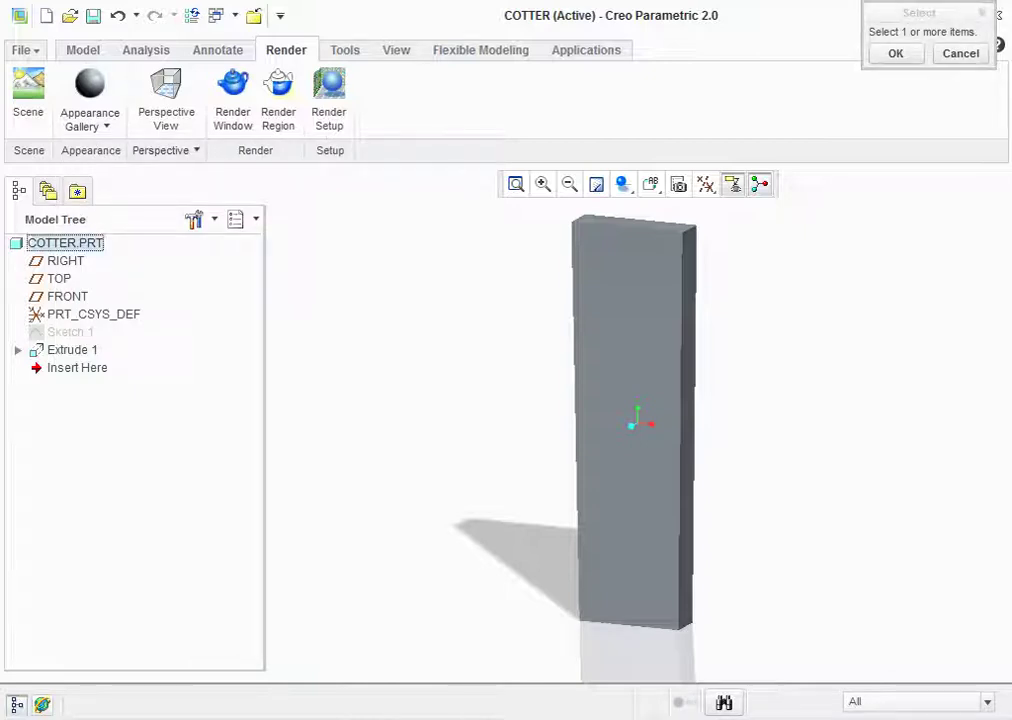
left_click(895, 53)
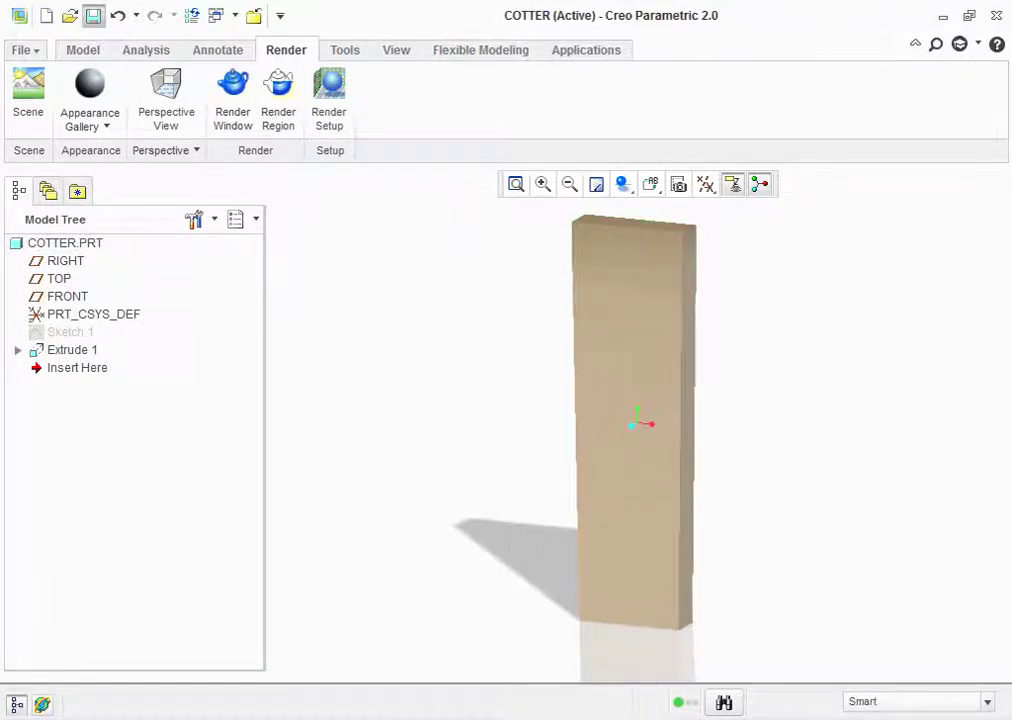
Save the COTTER part and close its window
left_click(92, 15)
key("Return")
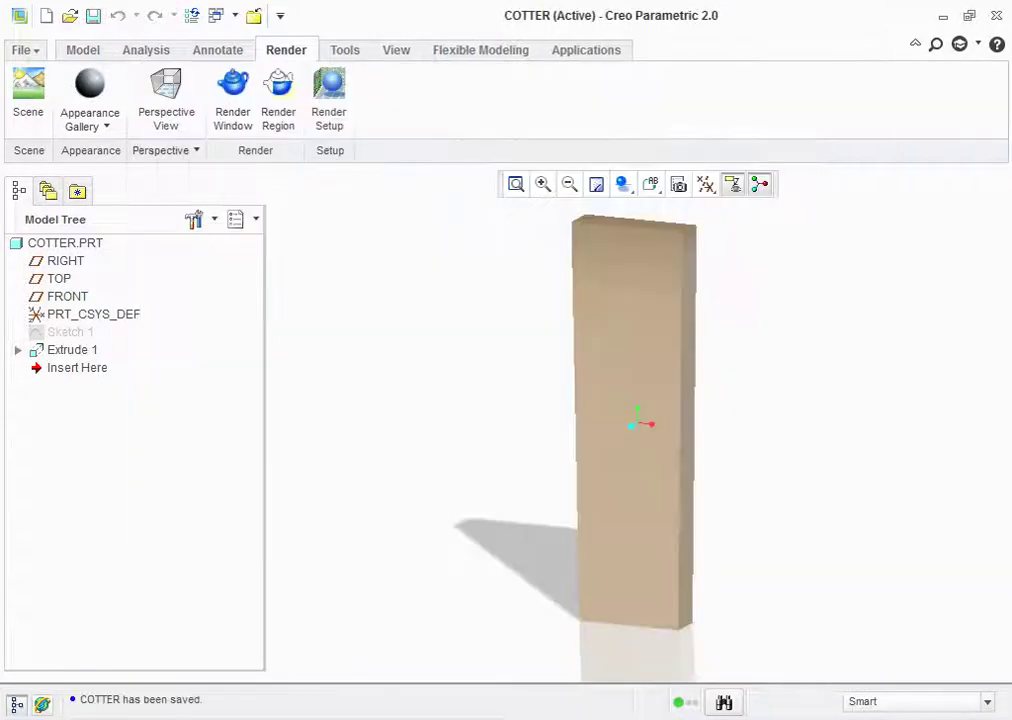
left_click(396, 50)
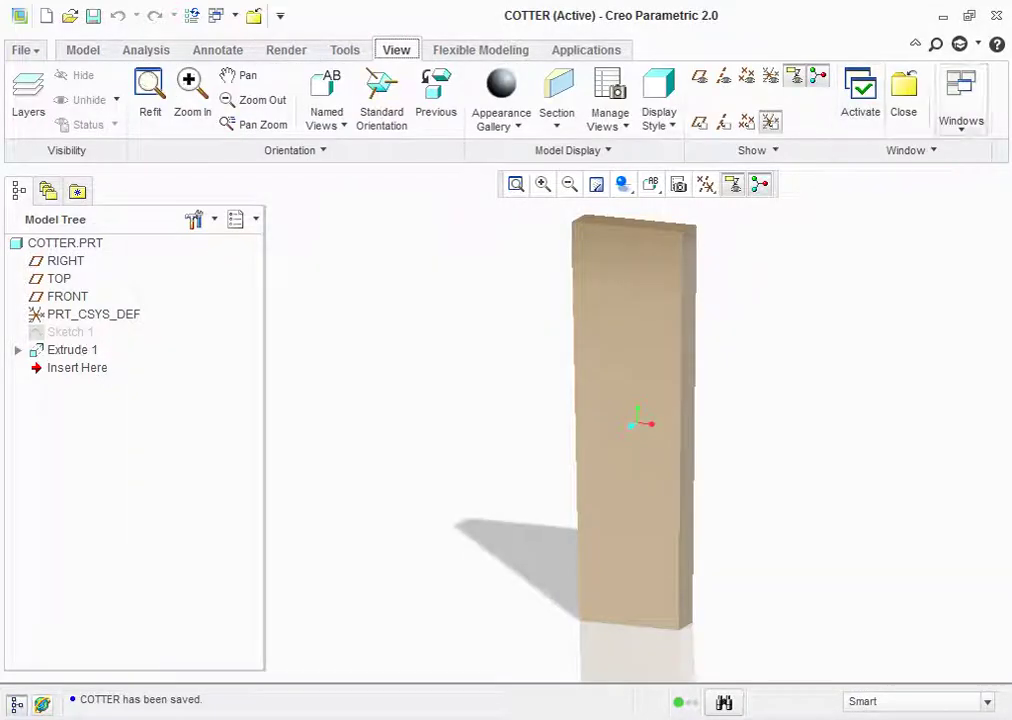
left_click(901, 90)
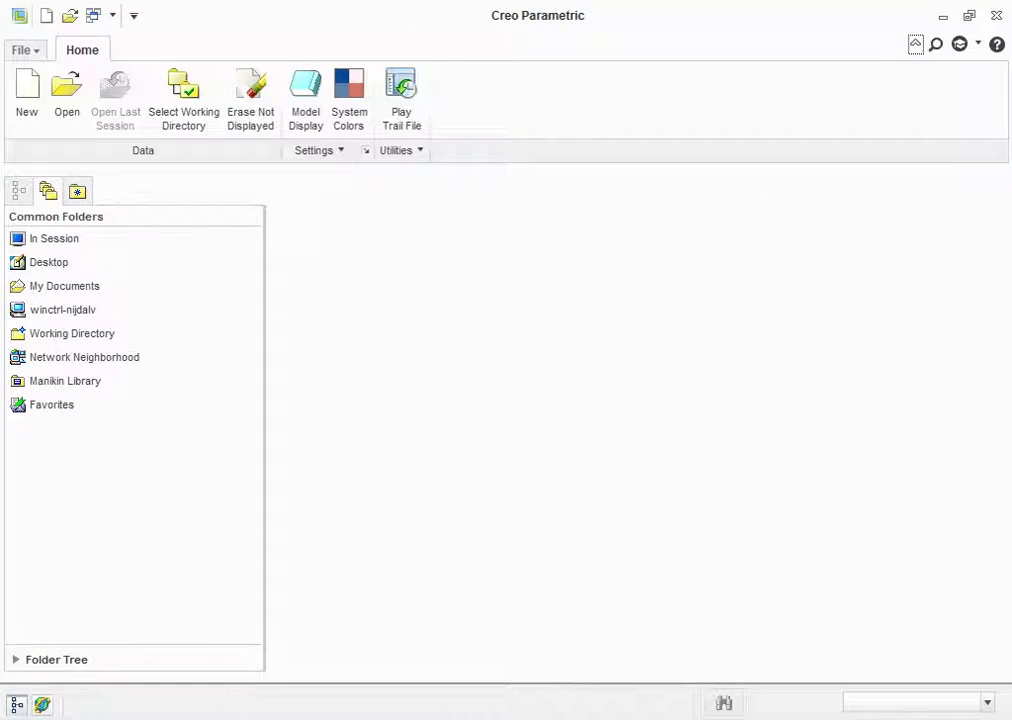
Create a new design assembly named SleeveandCotterJoint
left_click(27, 92)
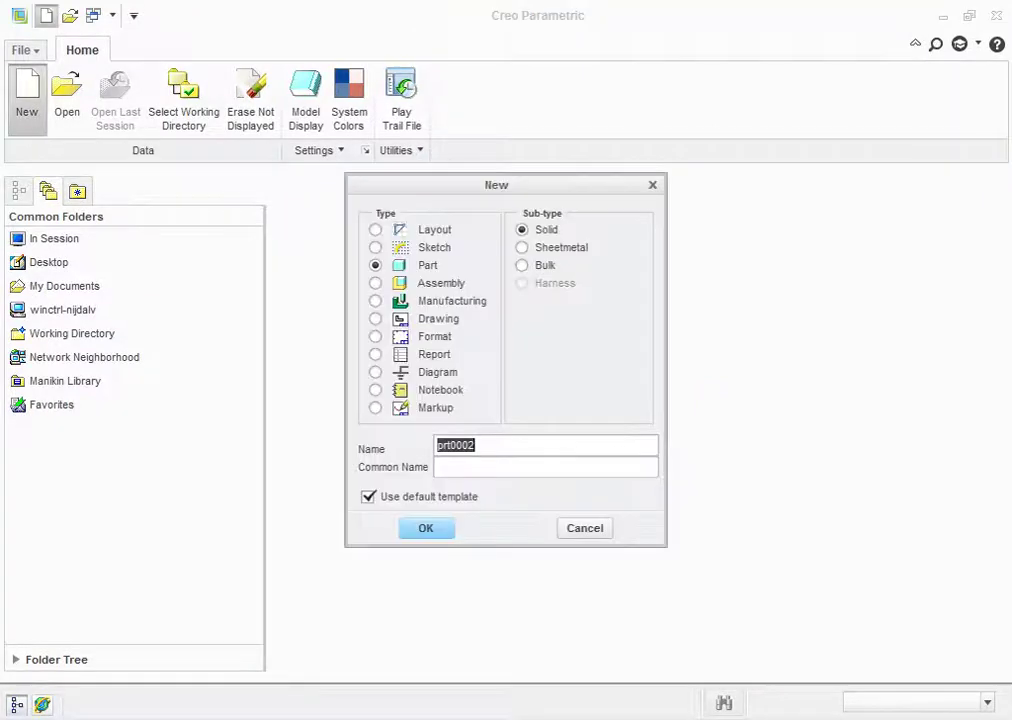
left_click(375, 283)
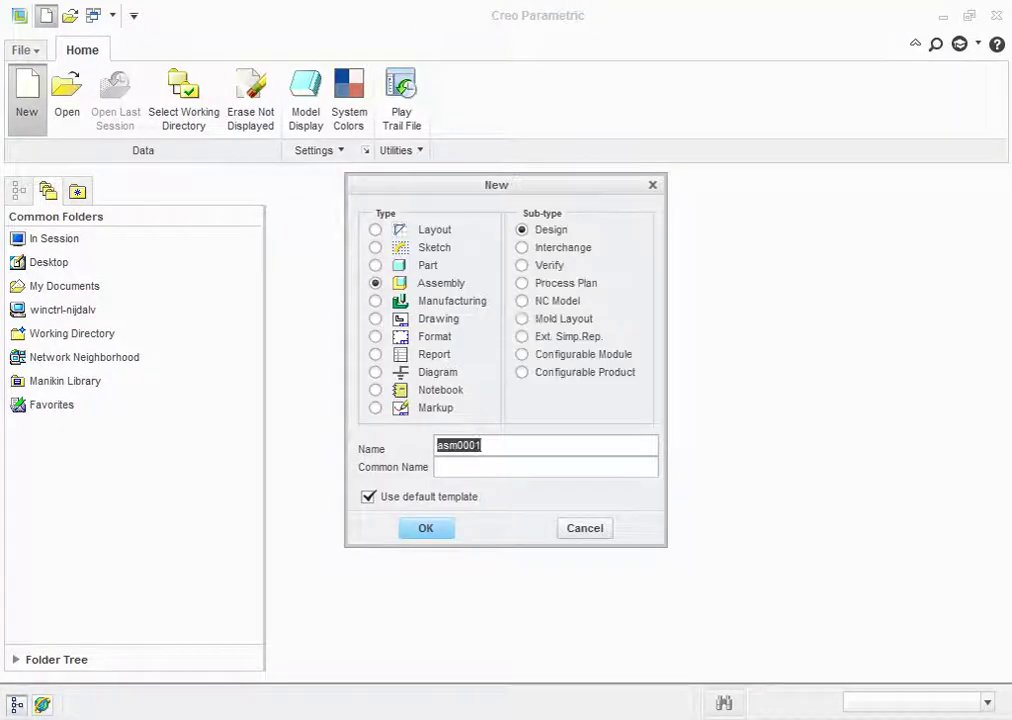
type("S")
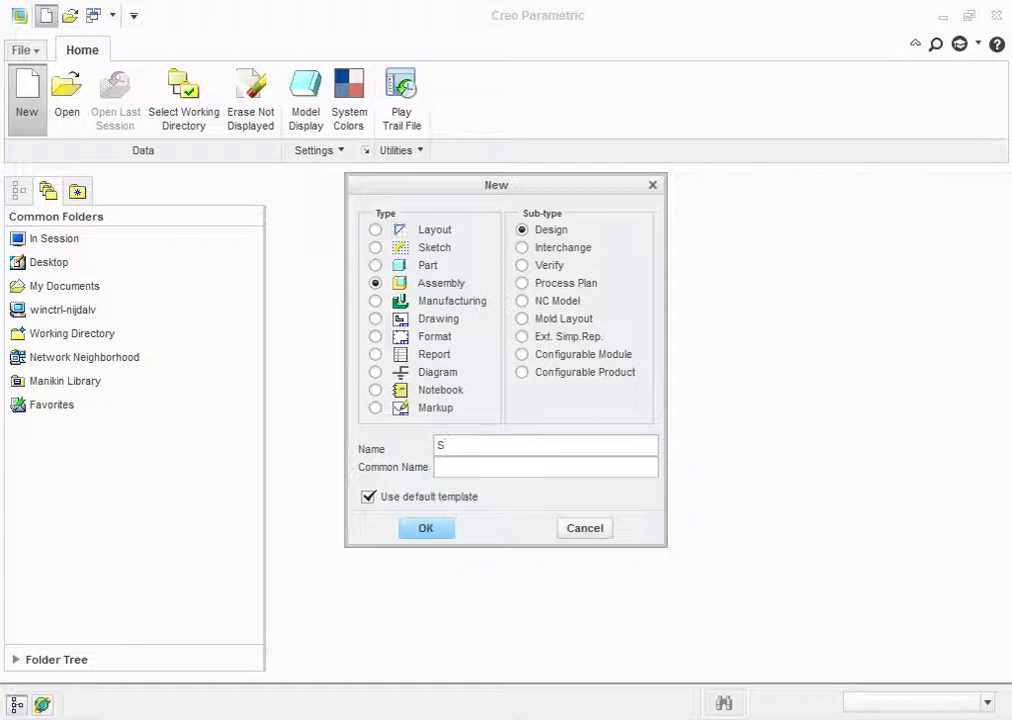
type("leevea")
type("nd")
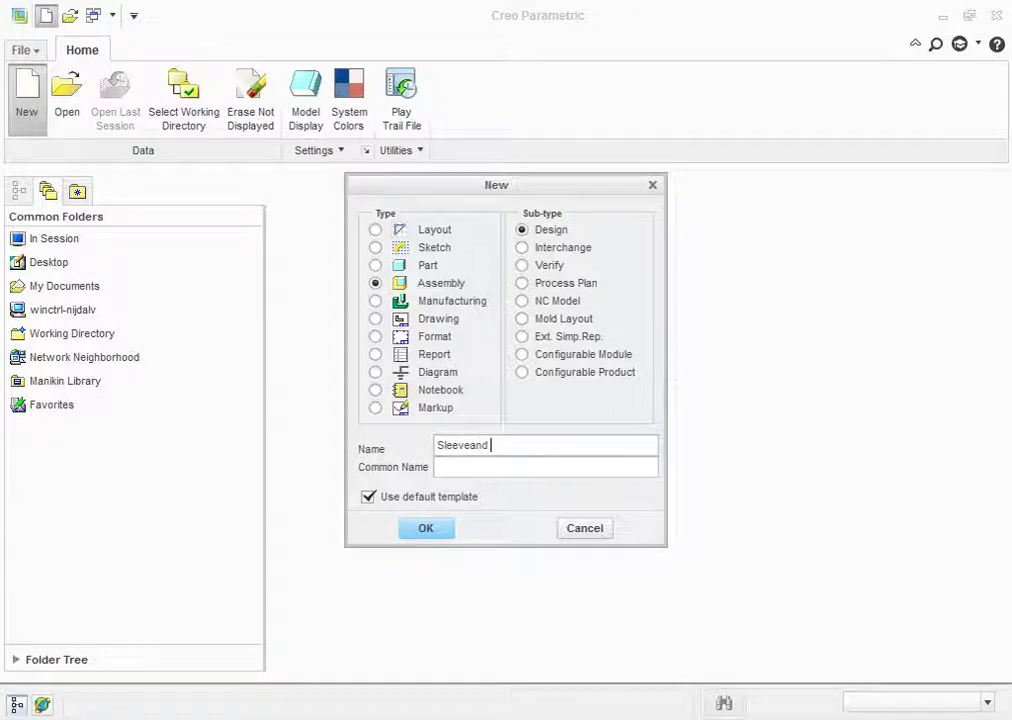
type("Cotter")
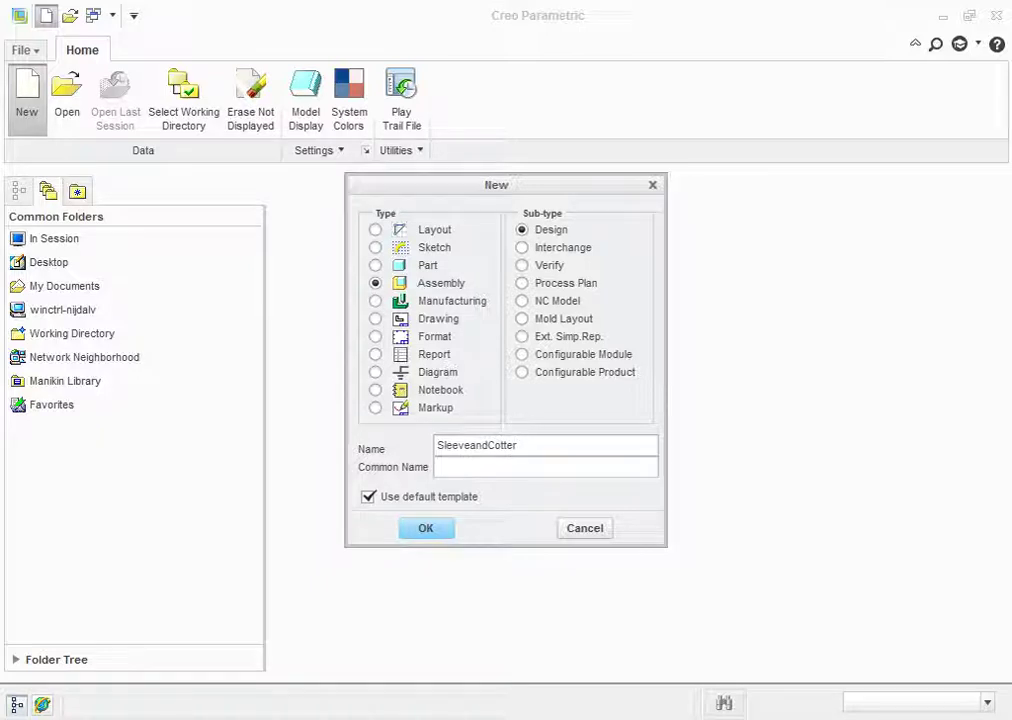
type("Joint")
key("Return")
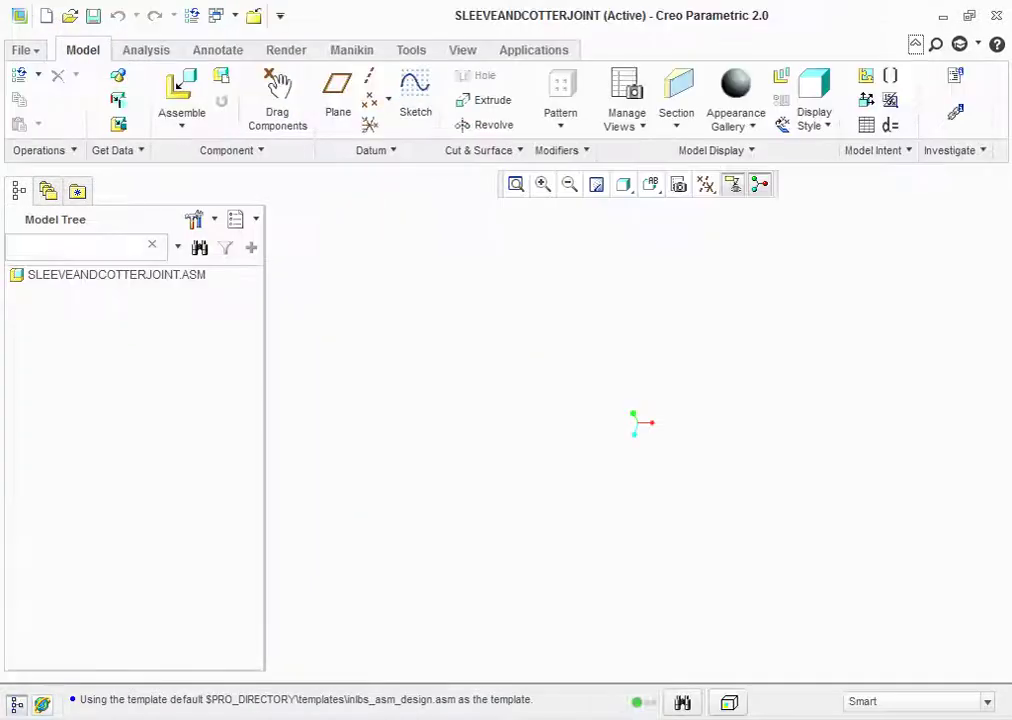
Assemble sleeve.prt into the assembly with a Fix constraint
left_click(181, 88)
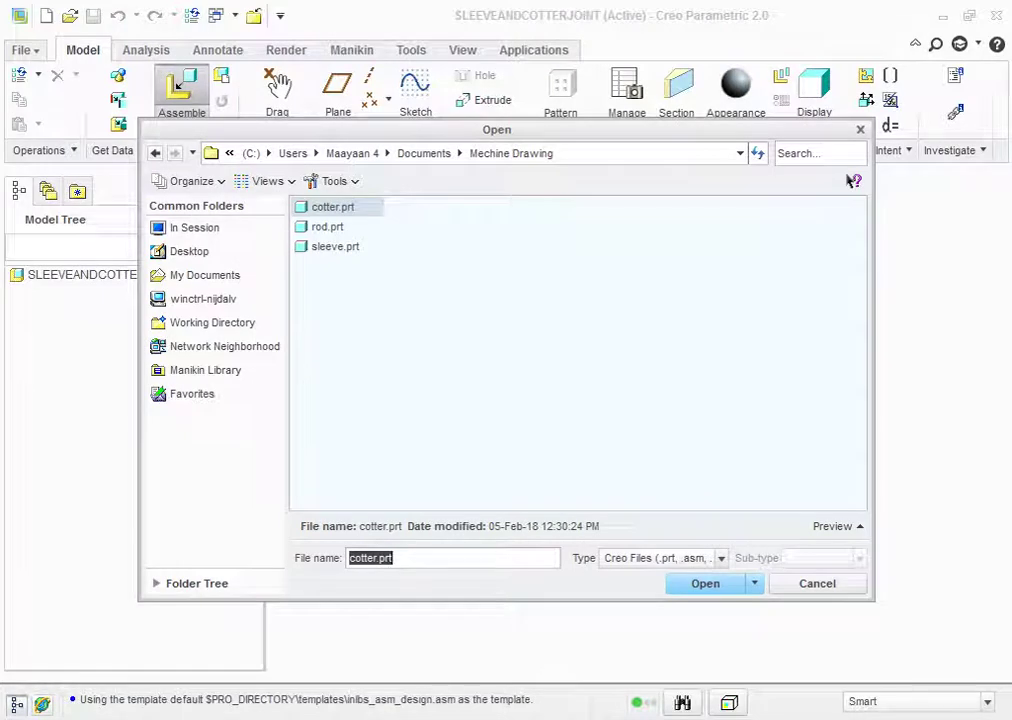
left_click(335, 246)
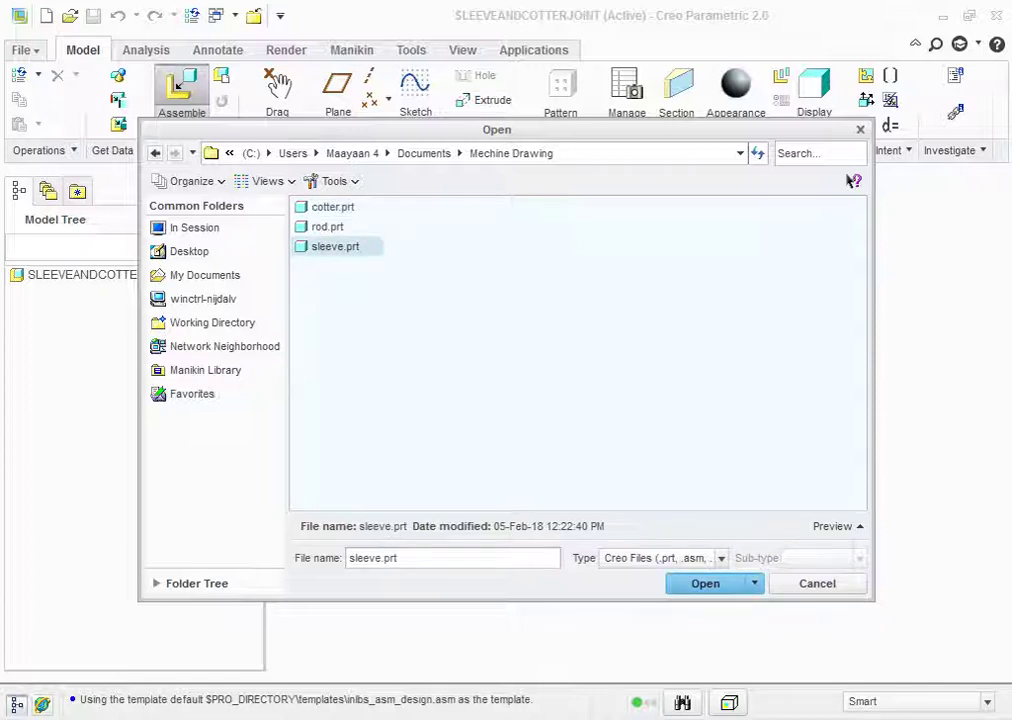
key("Return")
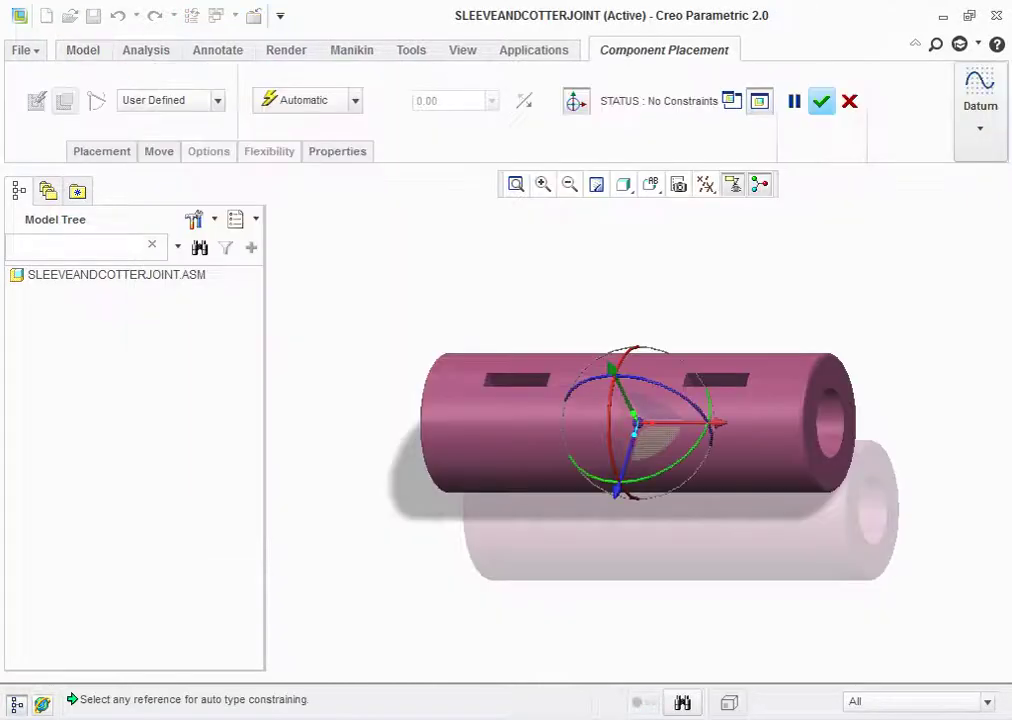
left_click(355, 100)
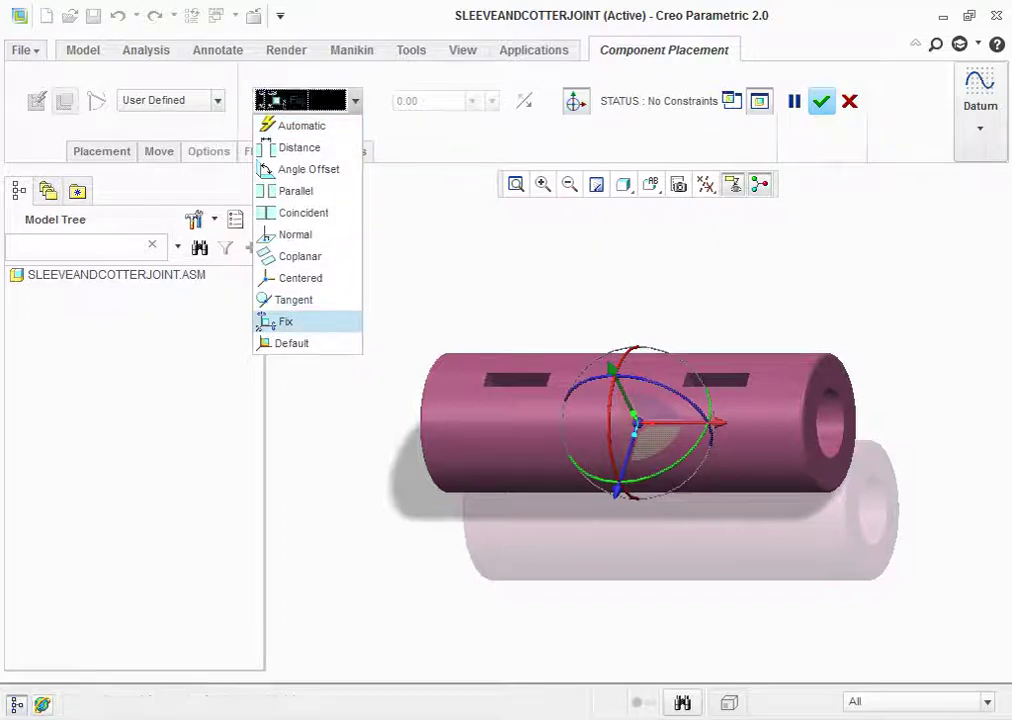
left_click(285, 320)
left_click(828, 101)
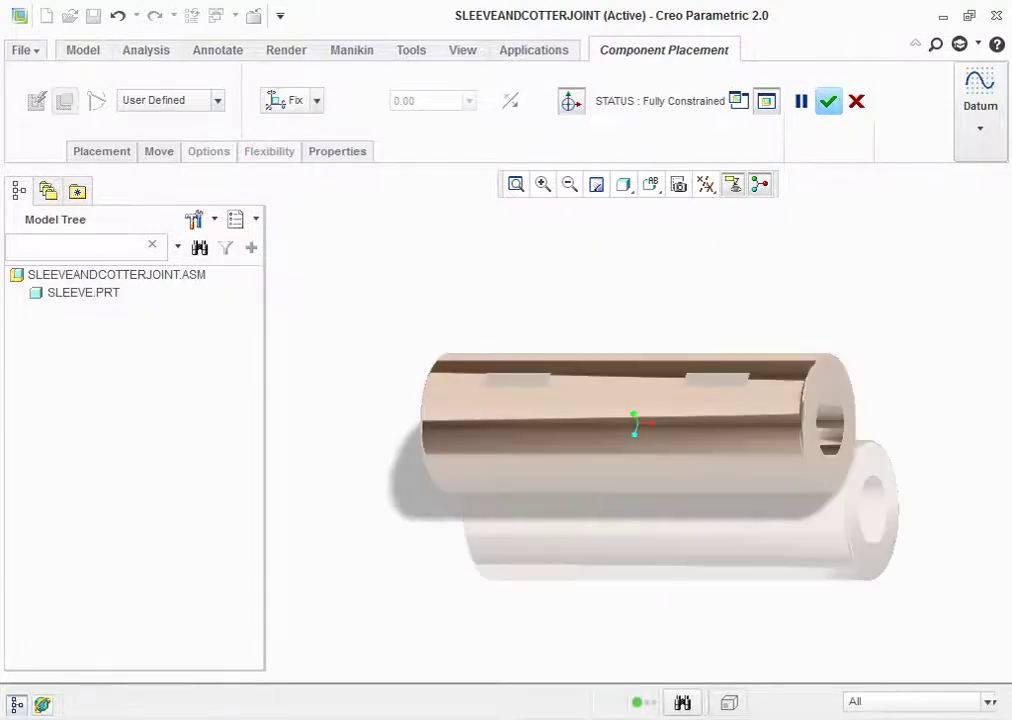
left_click(651, 184)
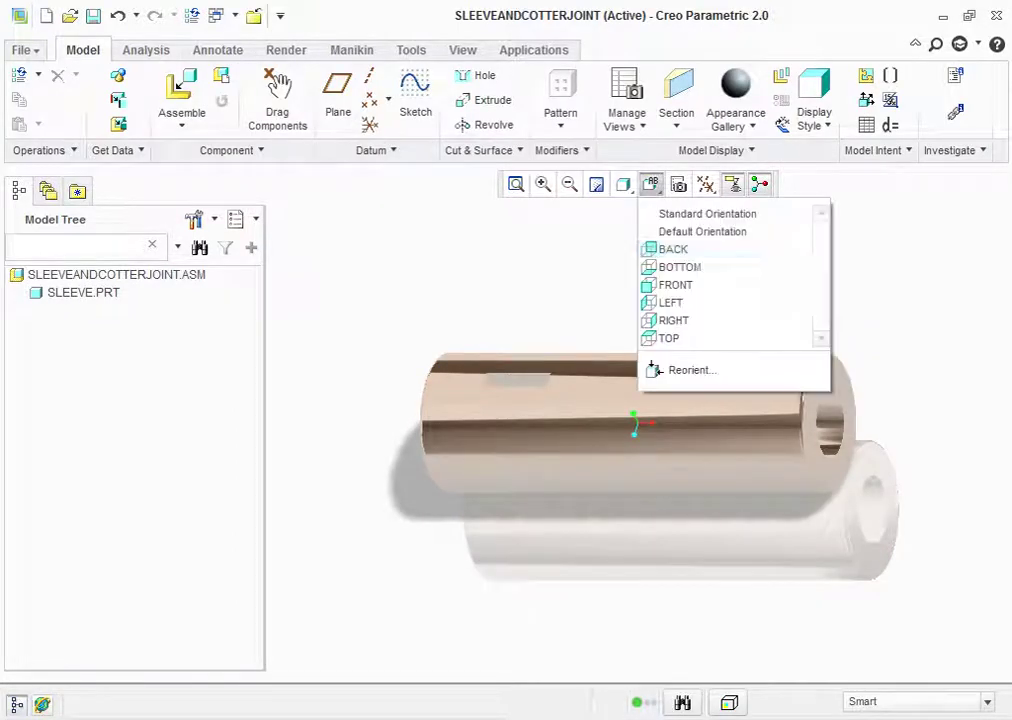
View the sleeve in Standard Orientation with Shading With Edges, zoomed in
left_click(706, 212)
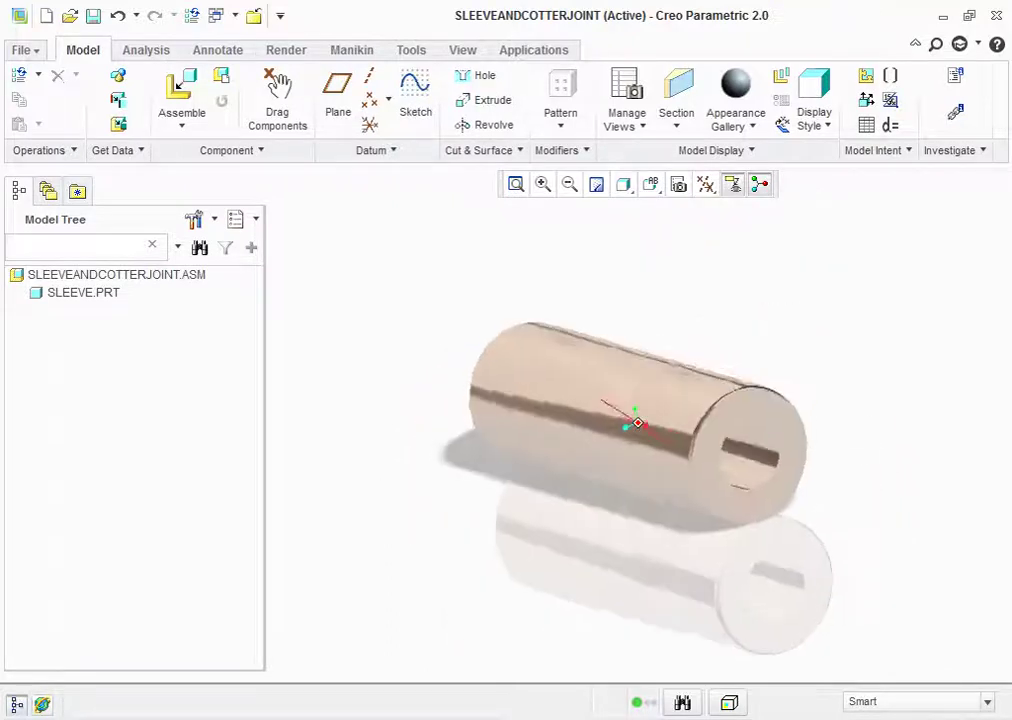
left_click(651, 184)
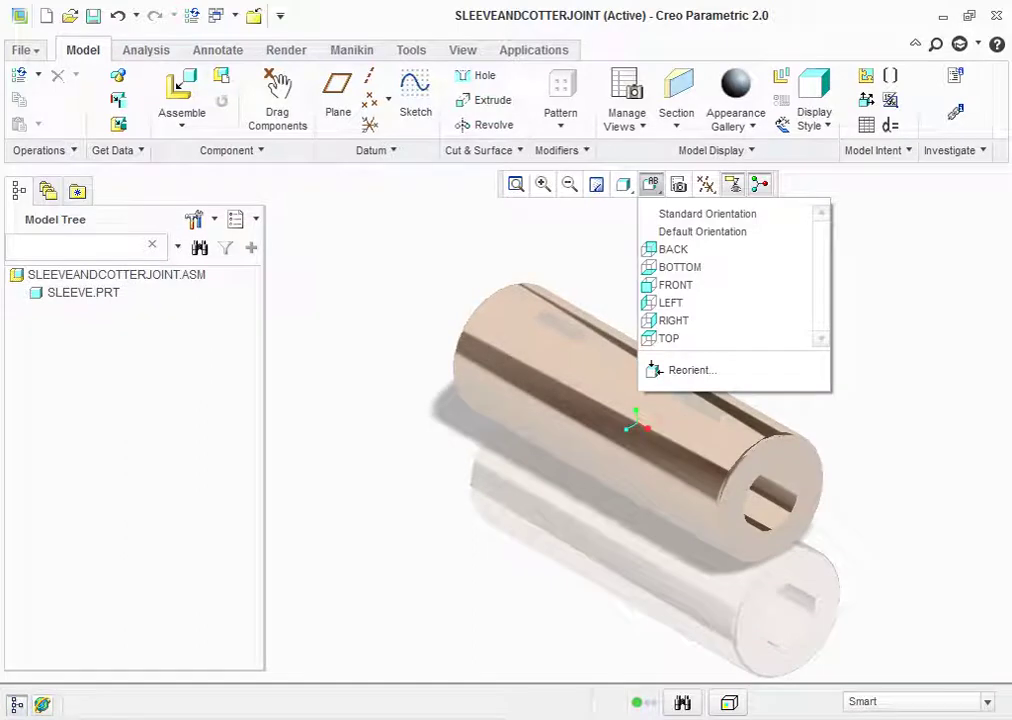
left_click(623, 184)
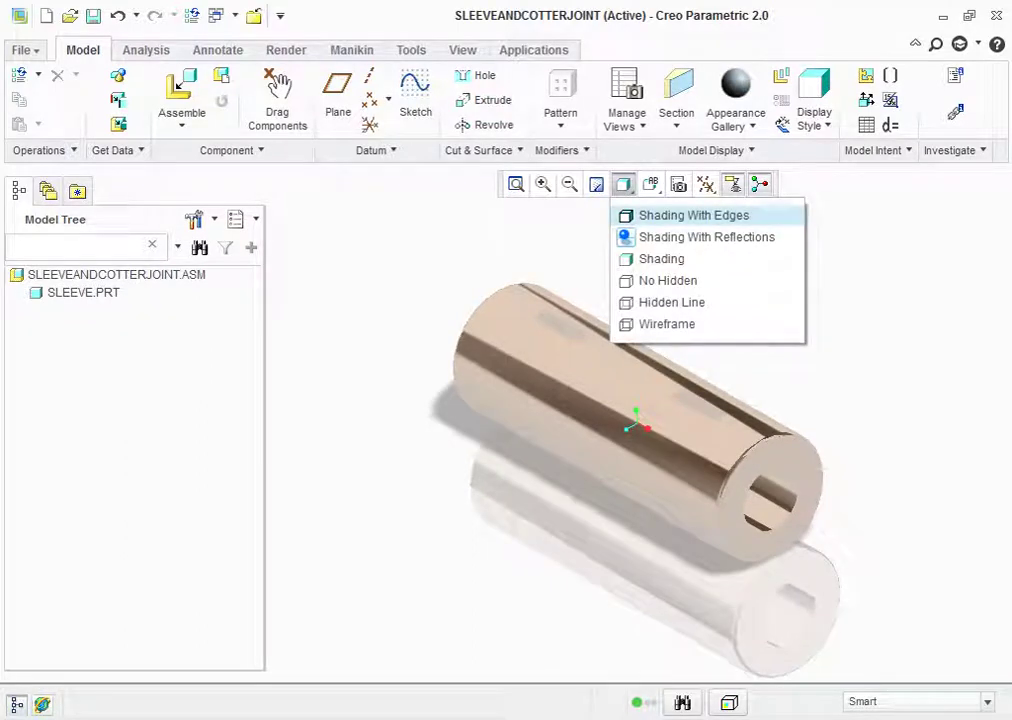
left_click(693, 215)
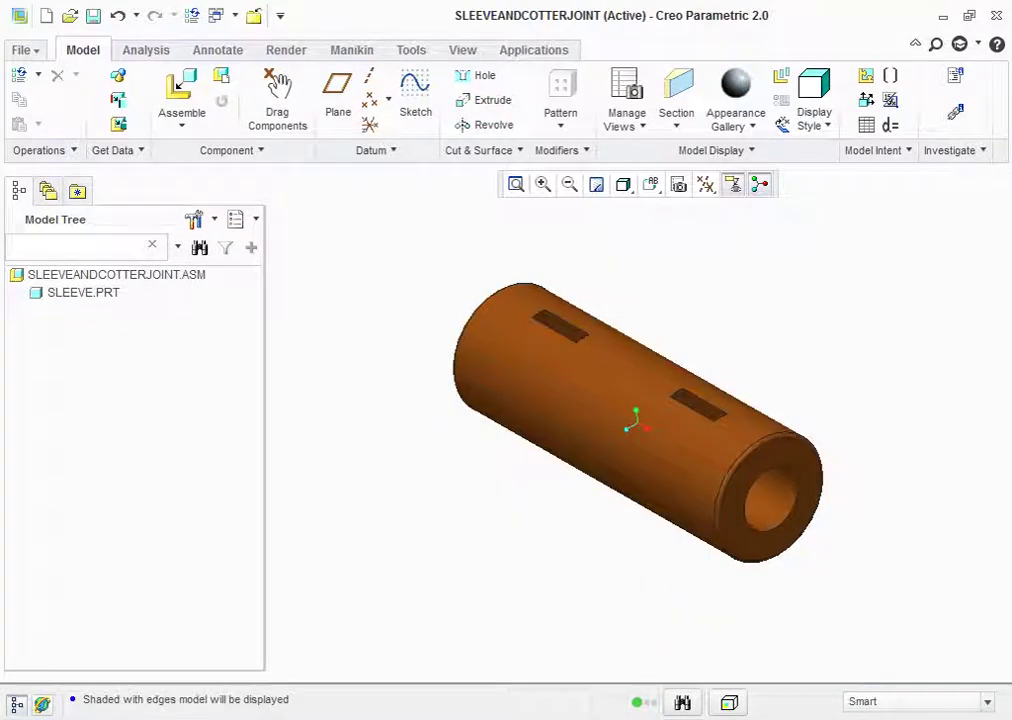
scroll(535, 266, "up", 2)
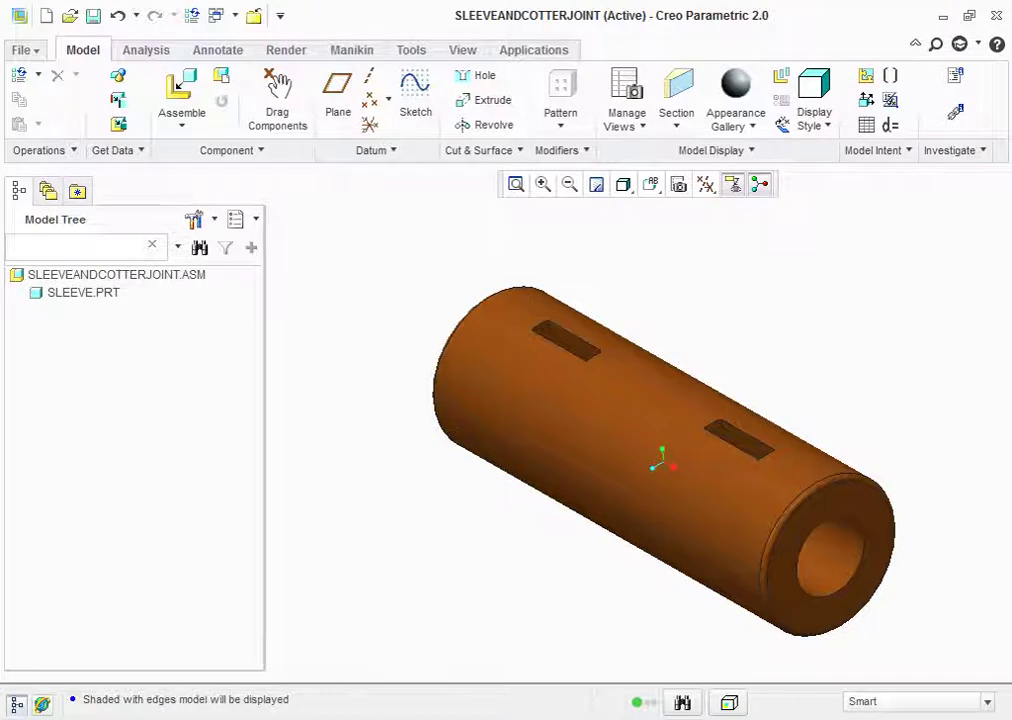
left_click(181, 88)
Insert rod.prt into the sleeve assembly and drag it out beside the sleeve
left_click(327, 226)
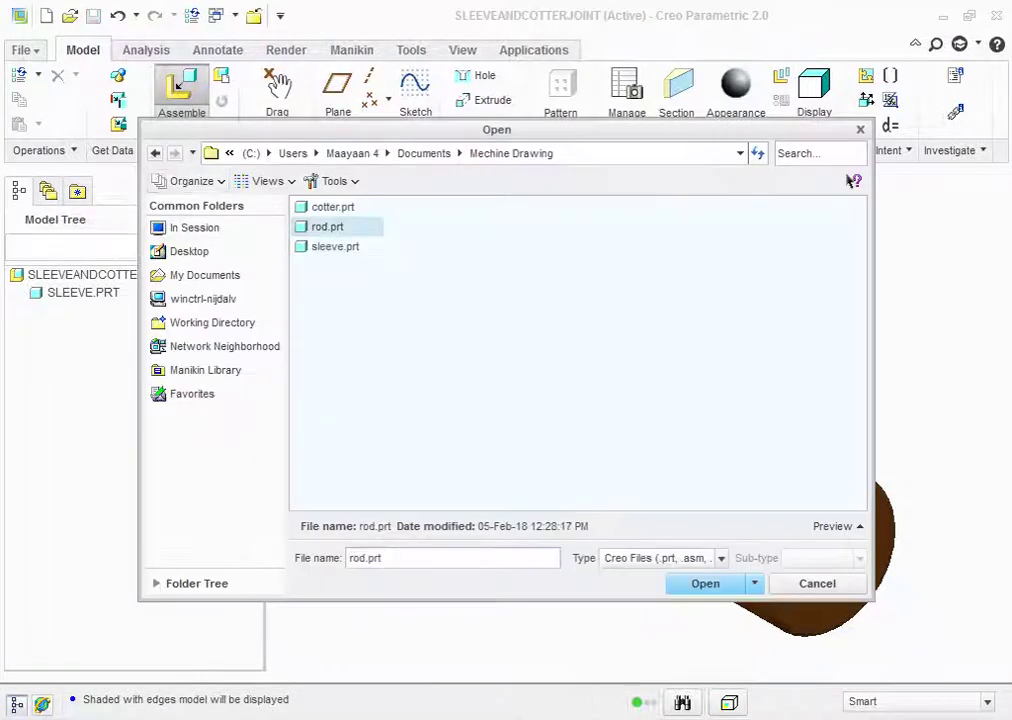
left_click(705, 583)
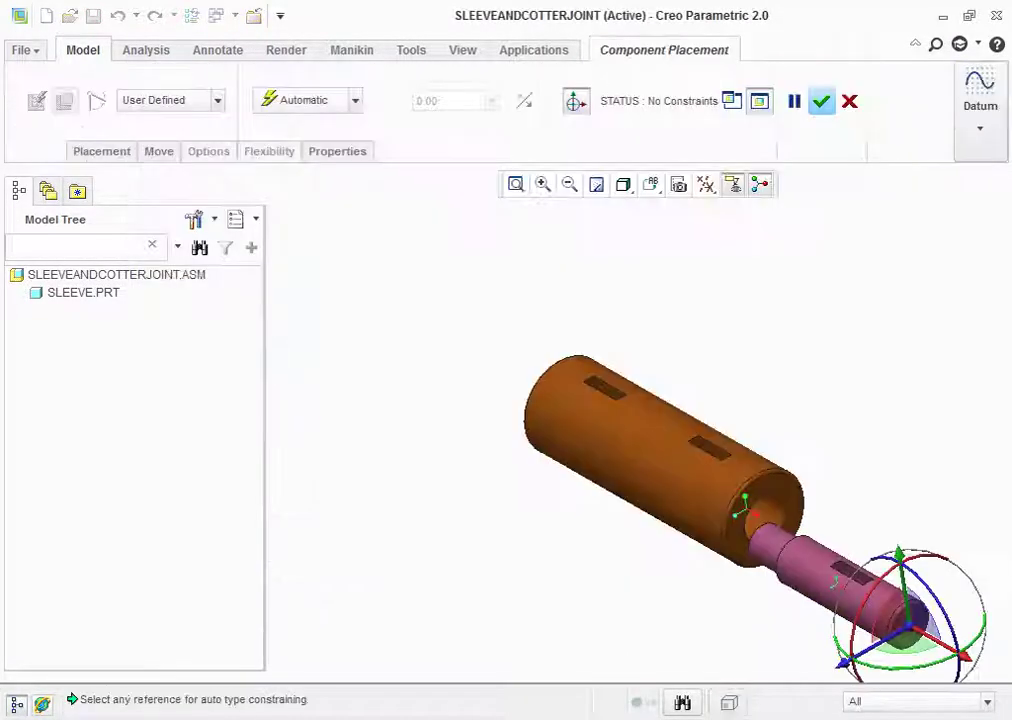
left_click_drag(900, 628, 452, 372)
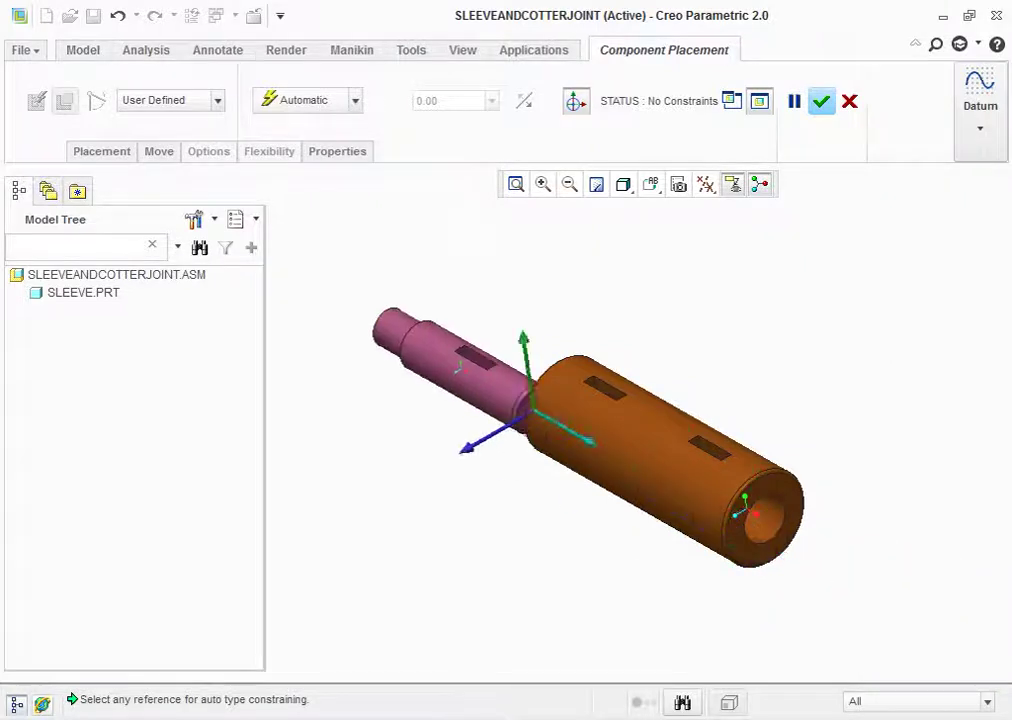
scroll(380, 310, "up", 3)
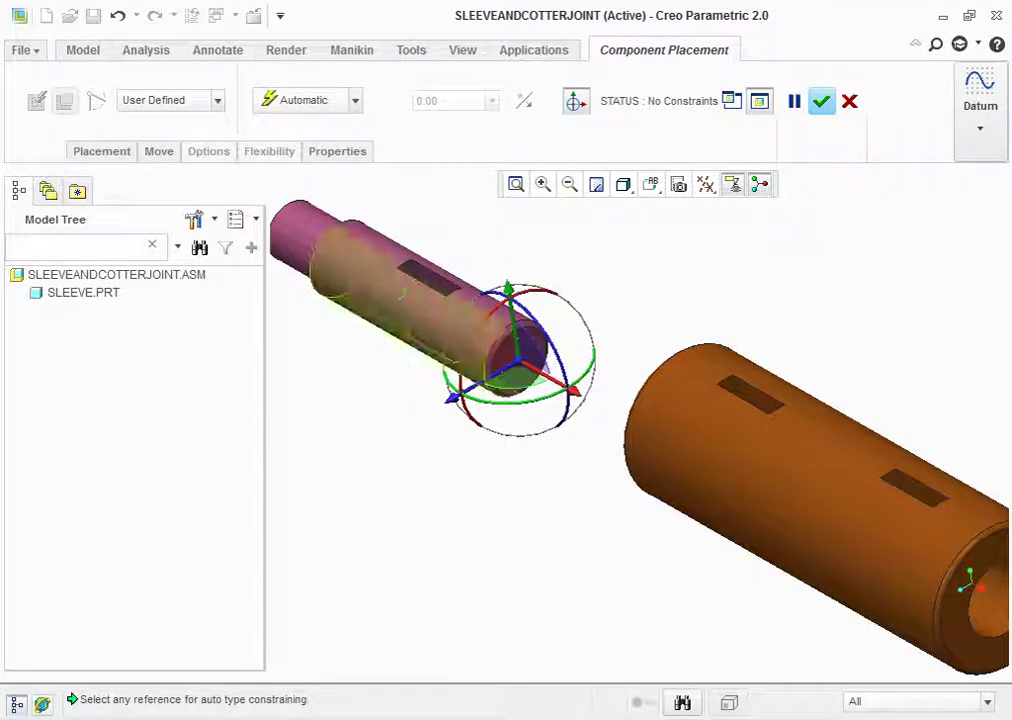
scroll(380, 310, "down", 2)
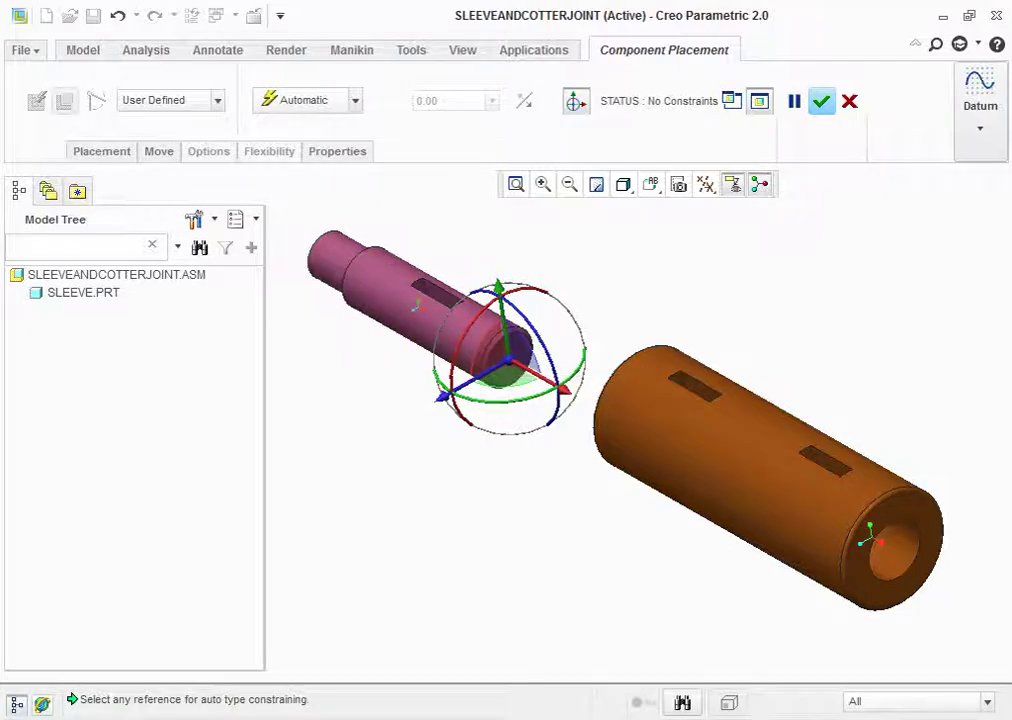
scroll(450, 350, "up", 3)
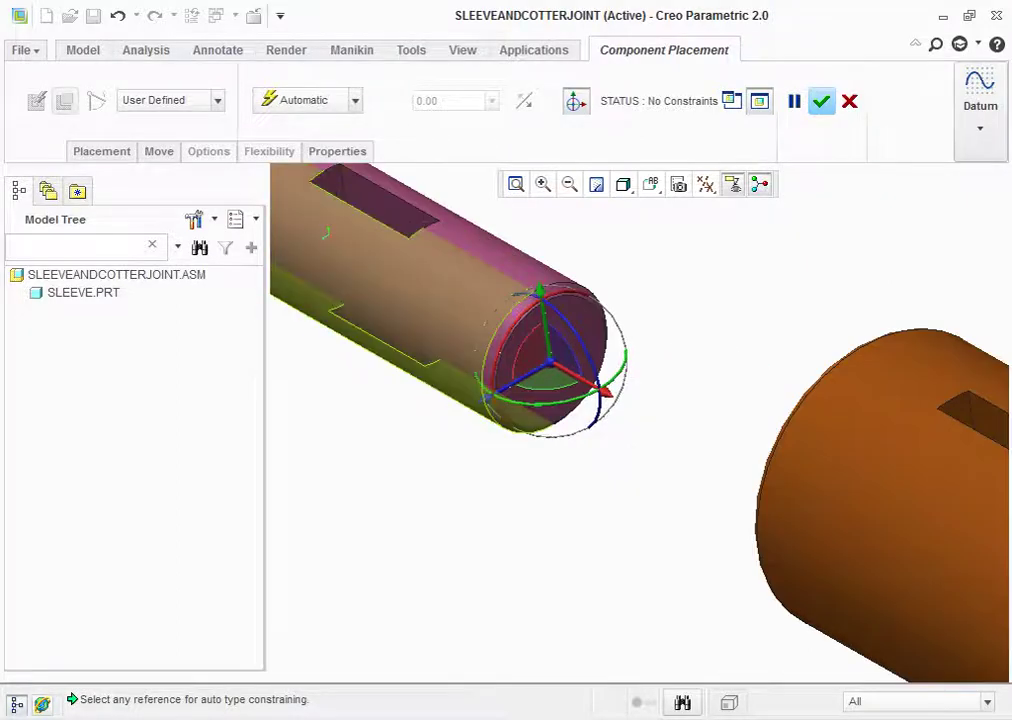
scroll(450, 350, "up", 2)
scroll(560, 350, "up", 1)
scroll(560, 350, "down", 3)
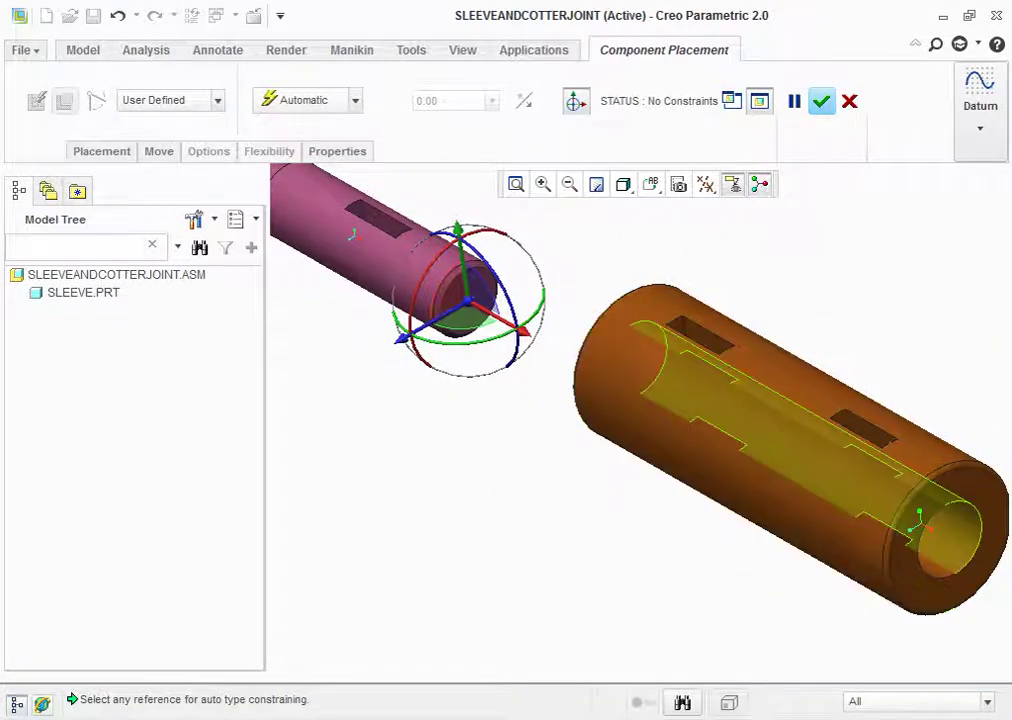
left_click(705, 184)
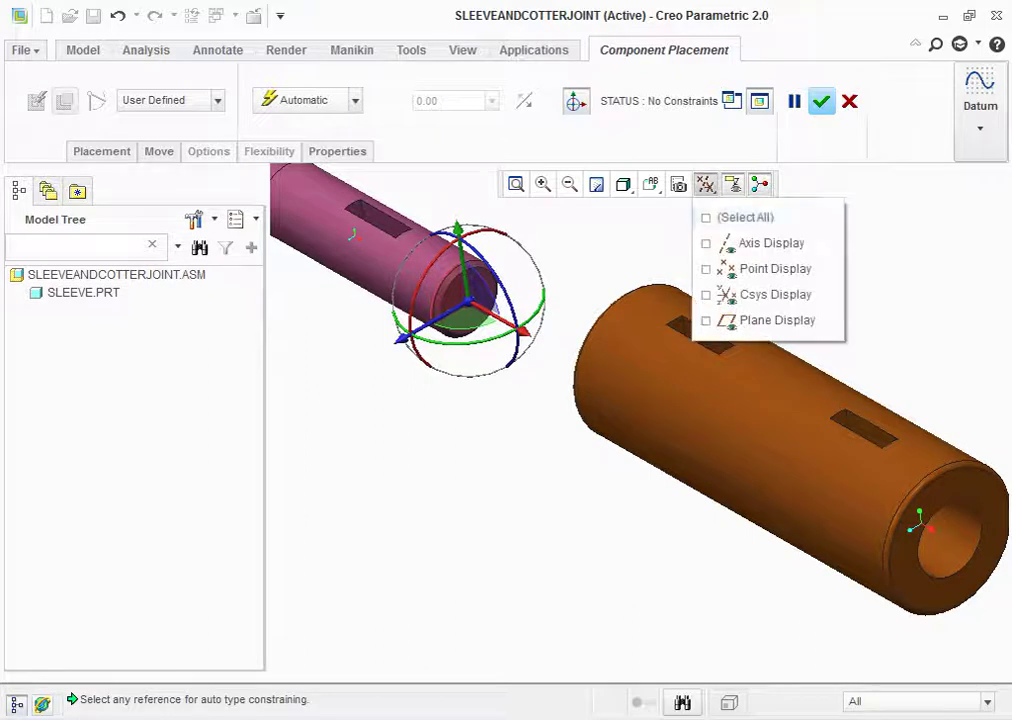
Show all datums and make the rod's axis coincident with the sleeve's axis
left_click(707, 217)
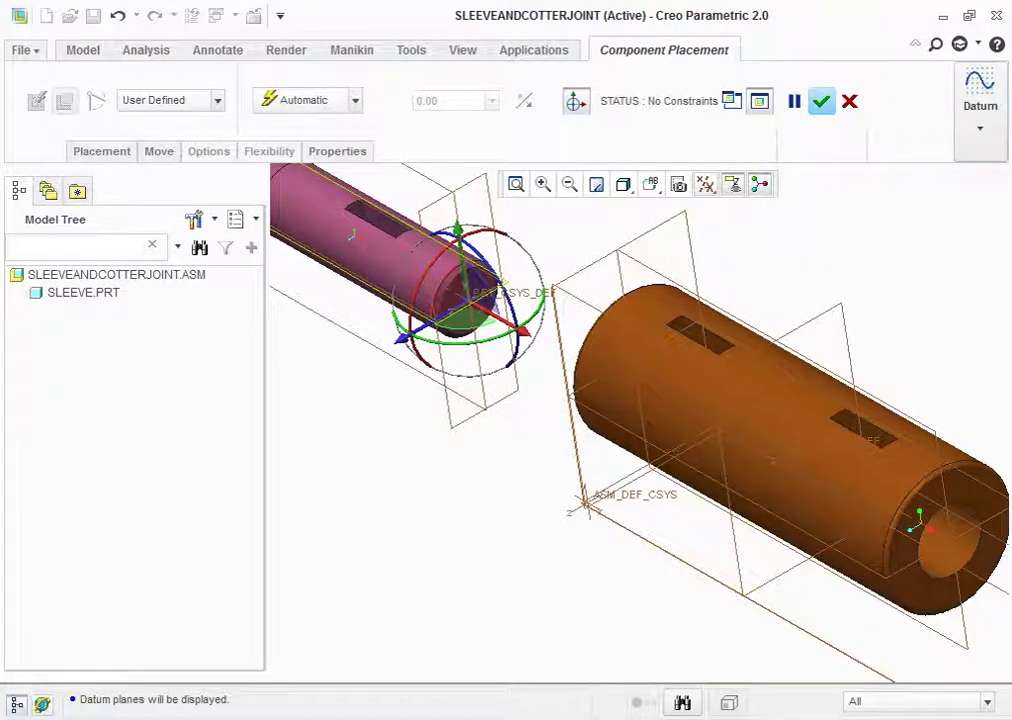
left_click(409, 230)
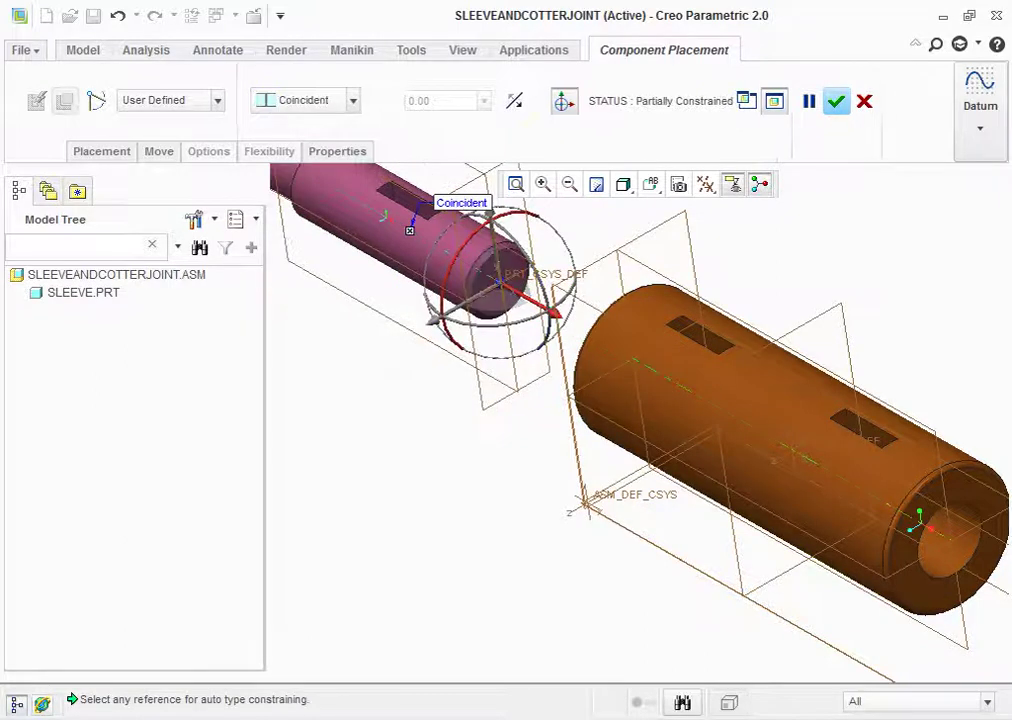
scroll(640, 420, "up", 2)
middle_click_drag(640, 420, 580, 440)
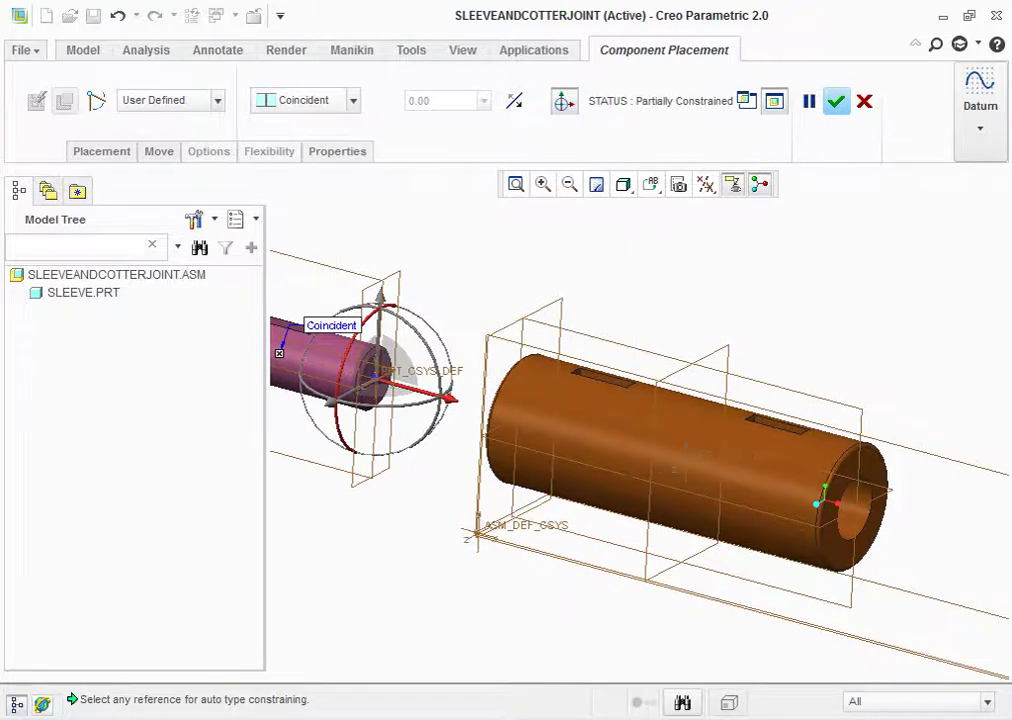
scroll(640, 440, "up", 2)
middle_click_drag(600, 480, 680, 420)
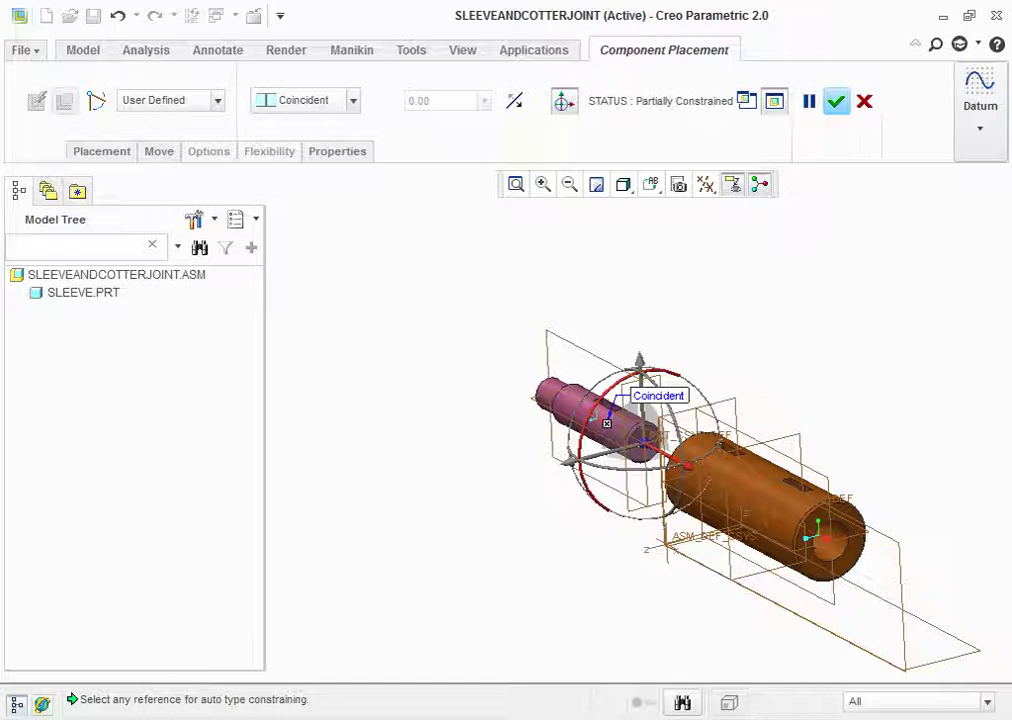
scroll(655, 490, "down", 1)
scroll(655, 490, "down", 1)
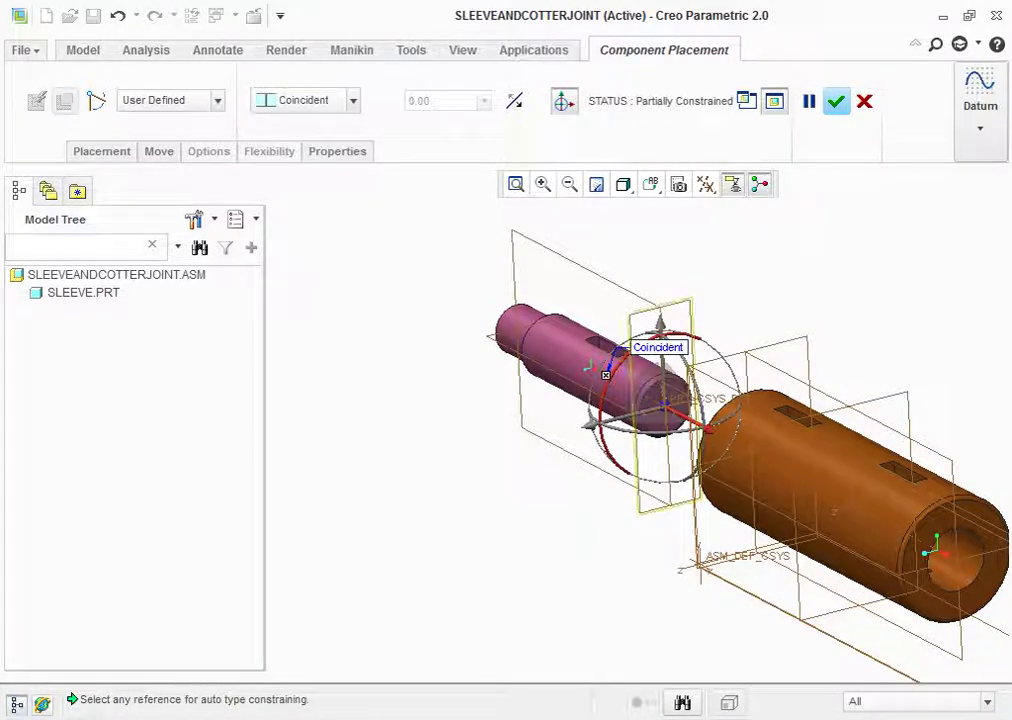
Make the rod and sleeve datum planes Coincident instead of Distance and finish placing the rod
left_click(690, 440)
left_click(912, 490)
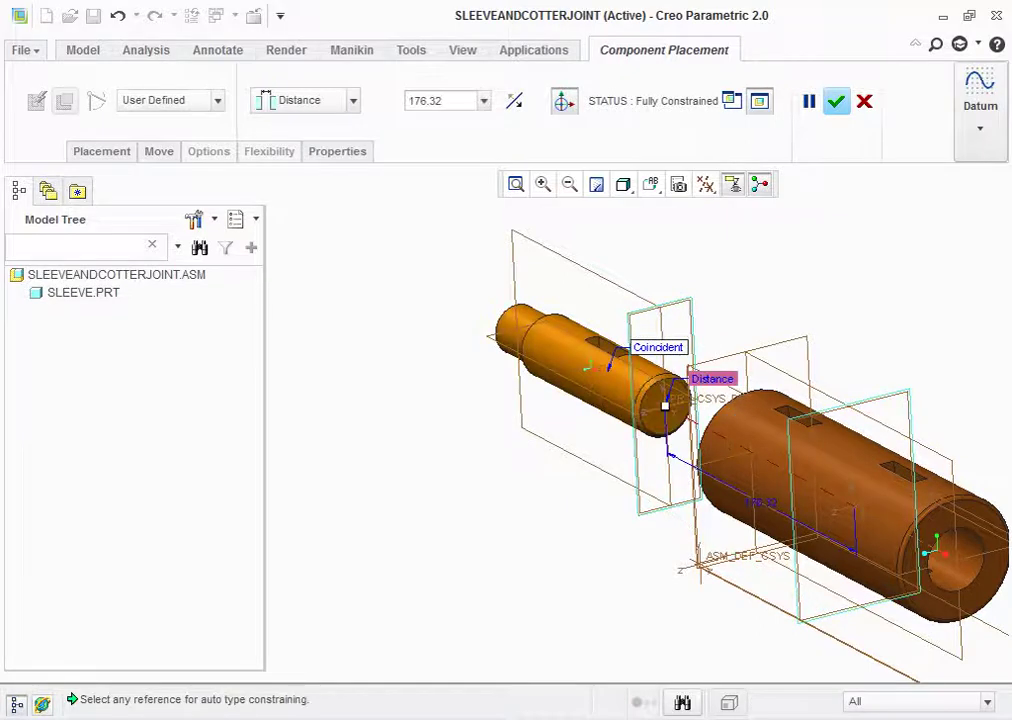
left_click(303, 100)
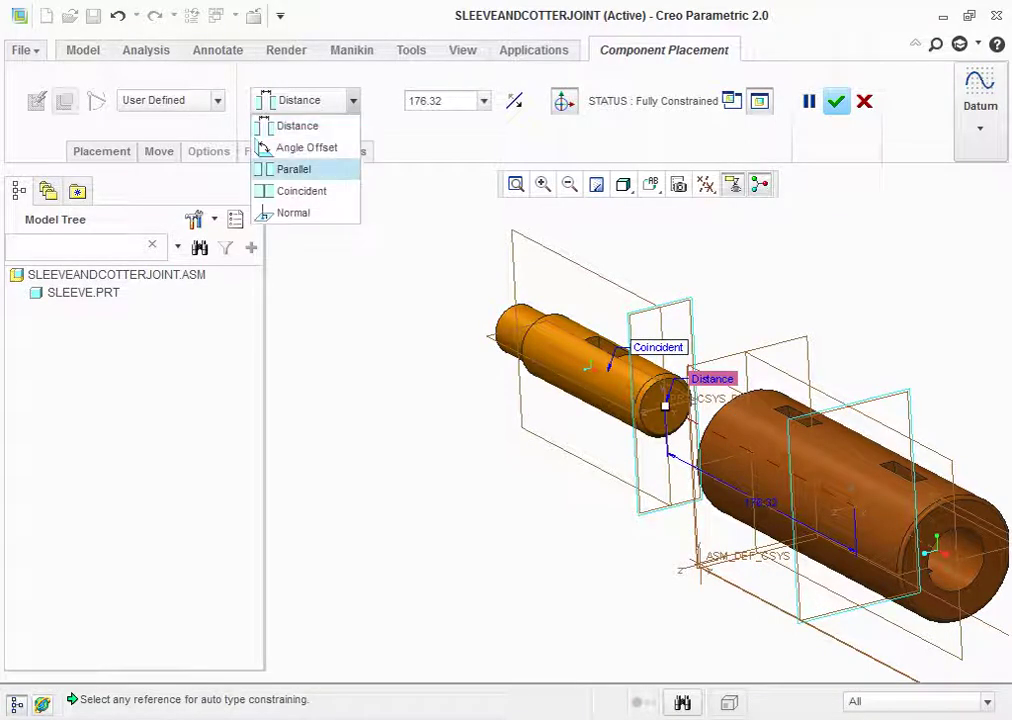
left_click(300, 190)
mouse_move(850, 480)
middle_mouse_down()
mouse_move(760, 500)
mouse_move(740, 470)
middle_mouse_up()
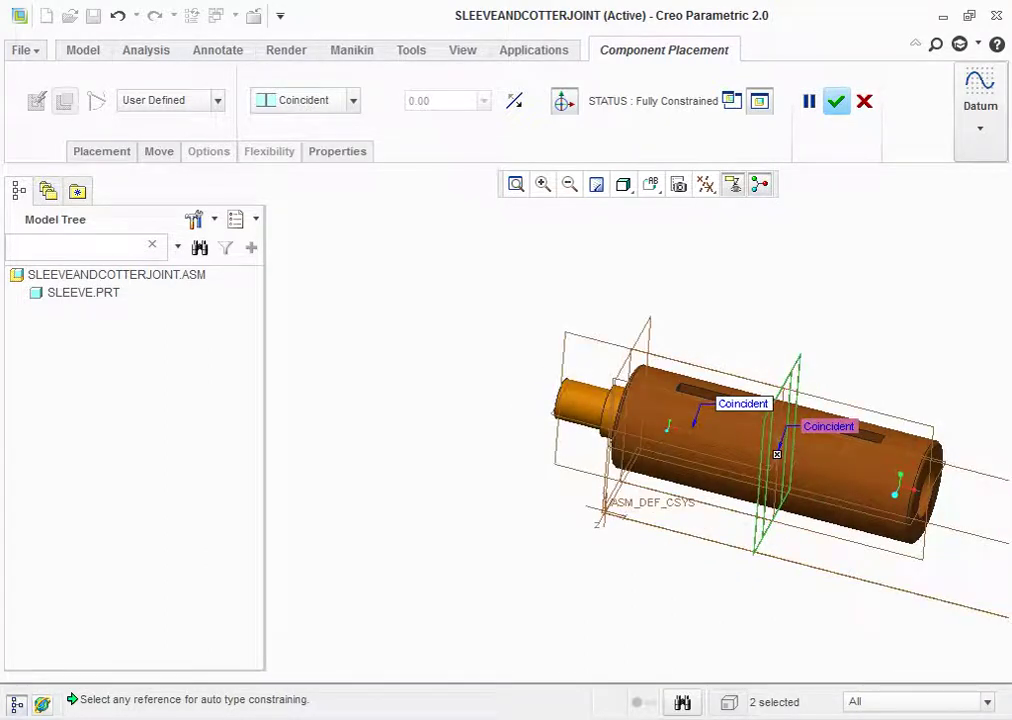
scroll(948, 308, "up", 1)
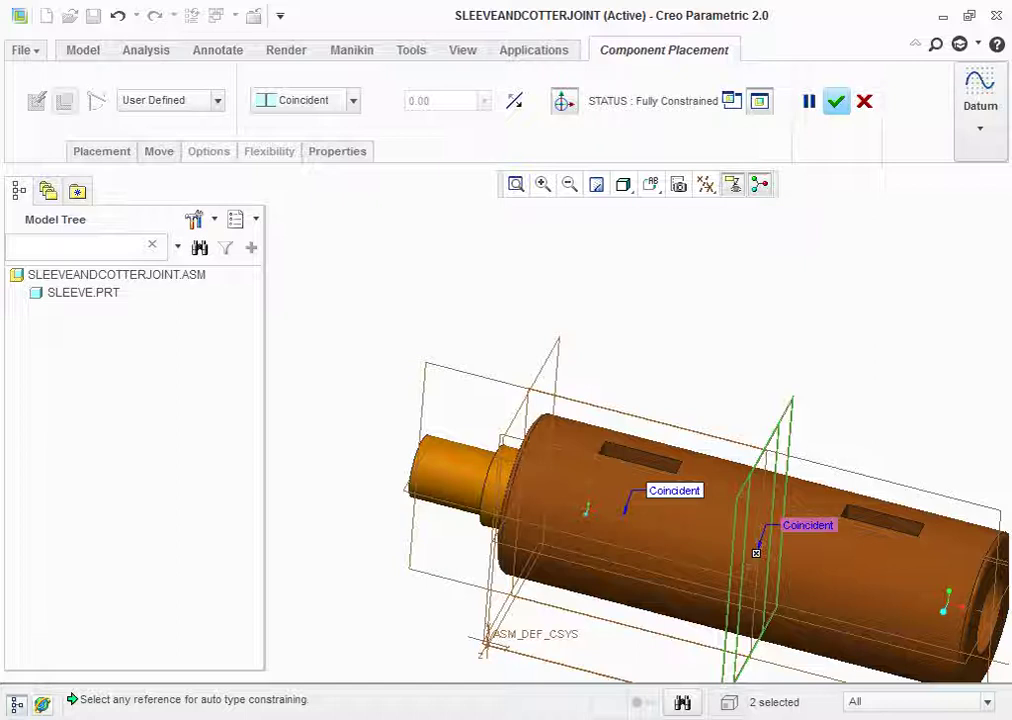
left_click(836, 101)
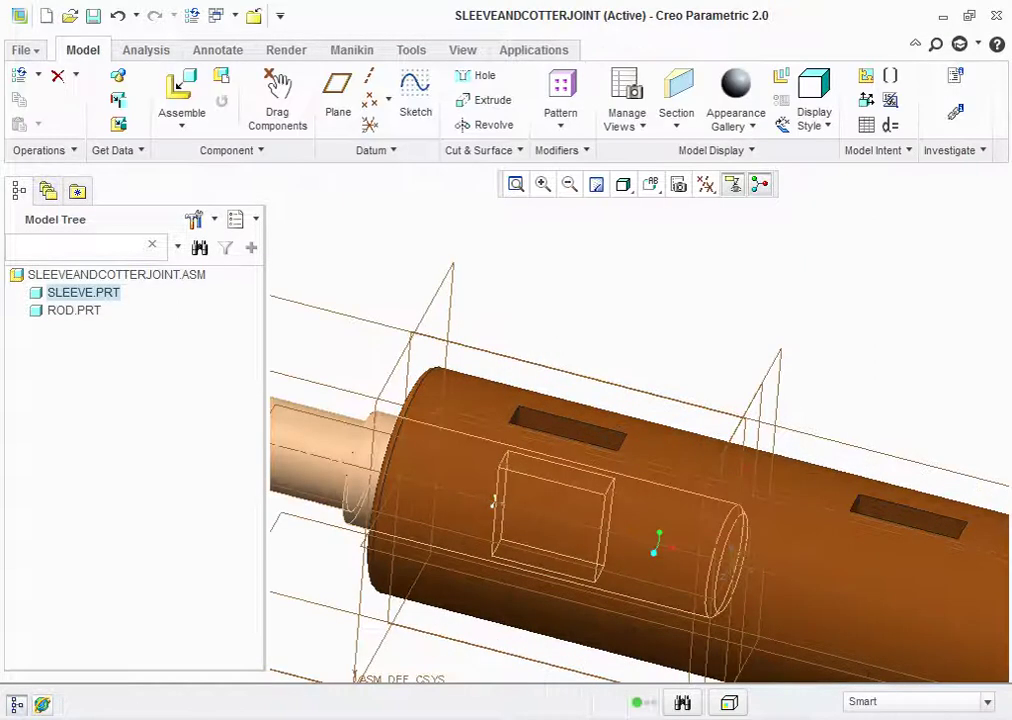
Inspect the rod-and-sleeve assembly from an end-on view, then begin assembling another part
key("ctrl+d")
middle_click_drag(686, 445, 626, 433)
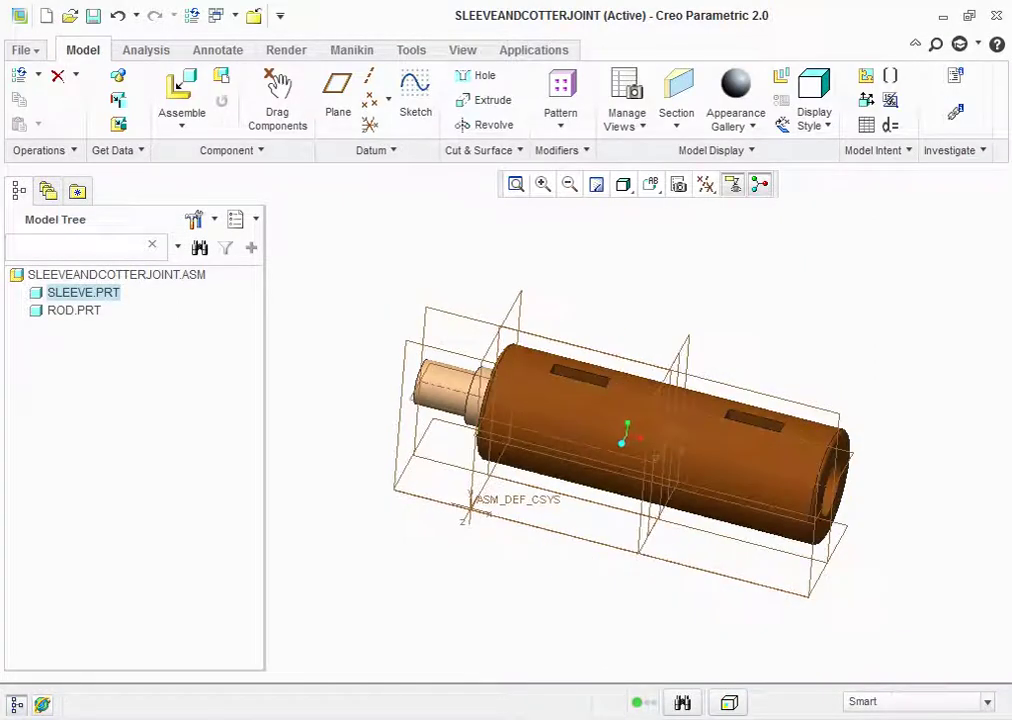
key("ctrl+d")
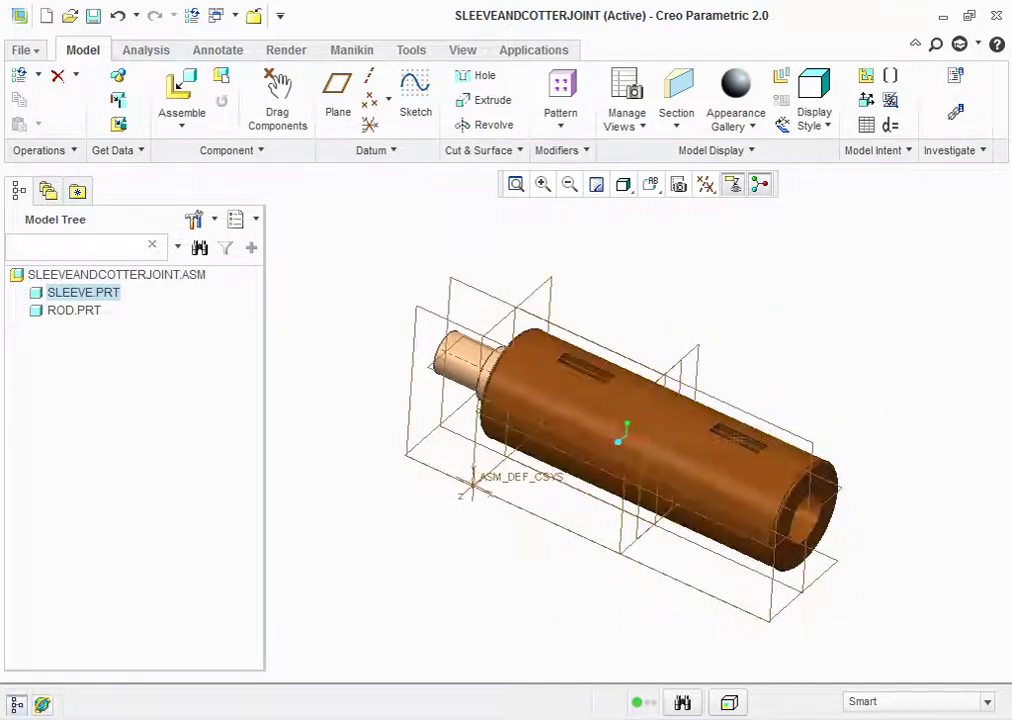
left_click(181, 88)
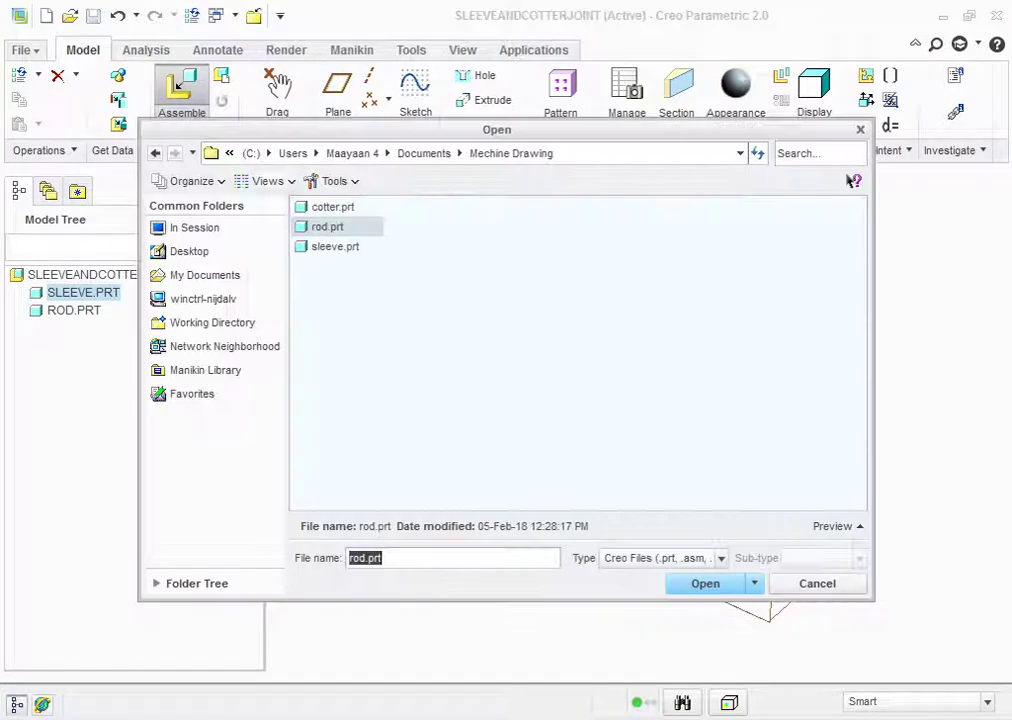
Insert cotter.prt and drag it to the left of the sleeve
left_click(335, 246)
left_click(333, 206)
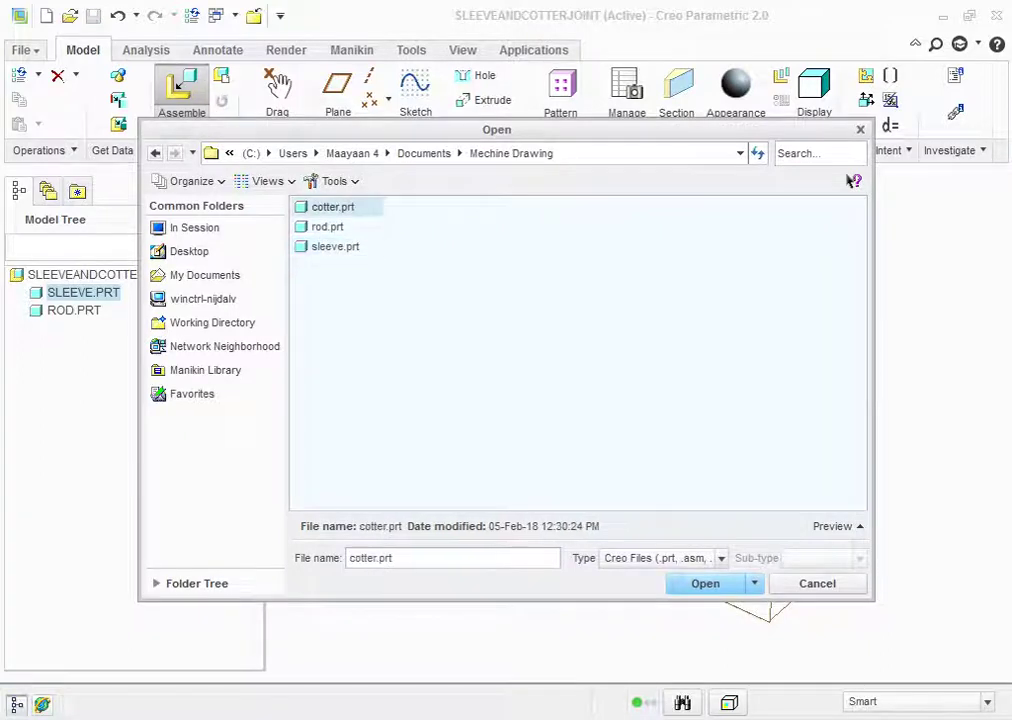
left_click(705, 583)
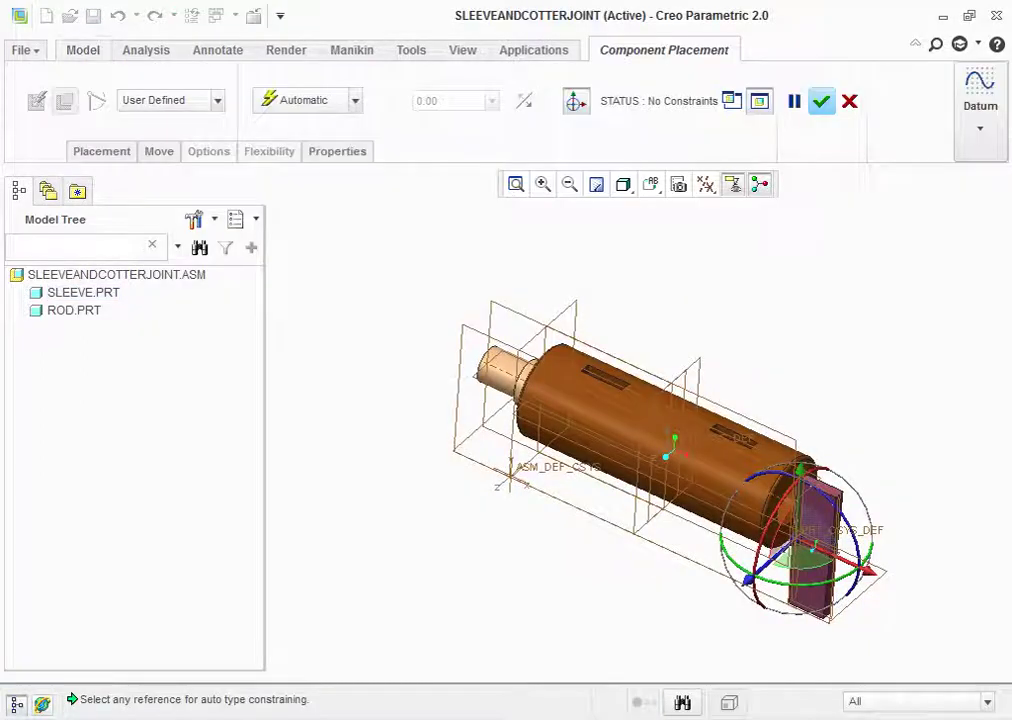
scroll(850, 545, "down", 3)
scroll(855, 483, "down", 2)
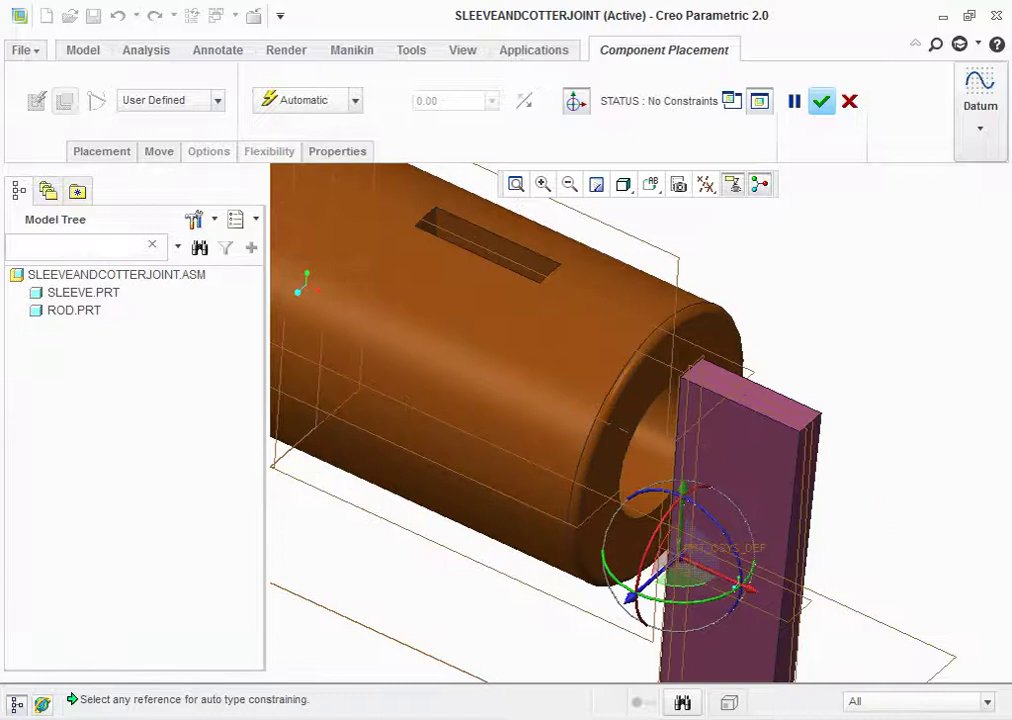
scroll(840, 365, "up", 1)
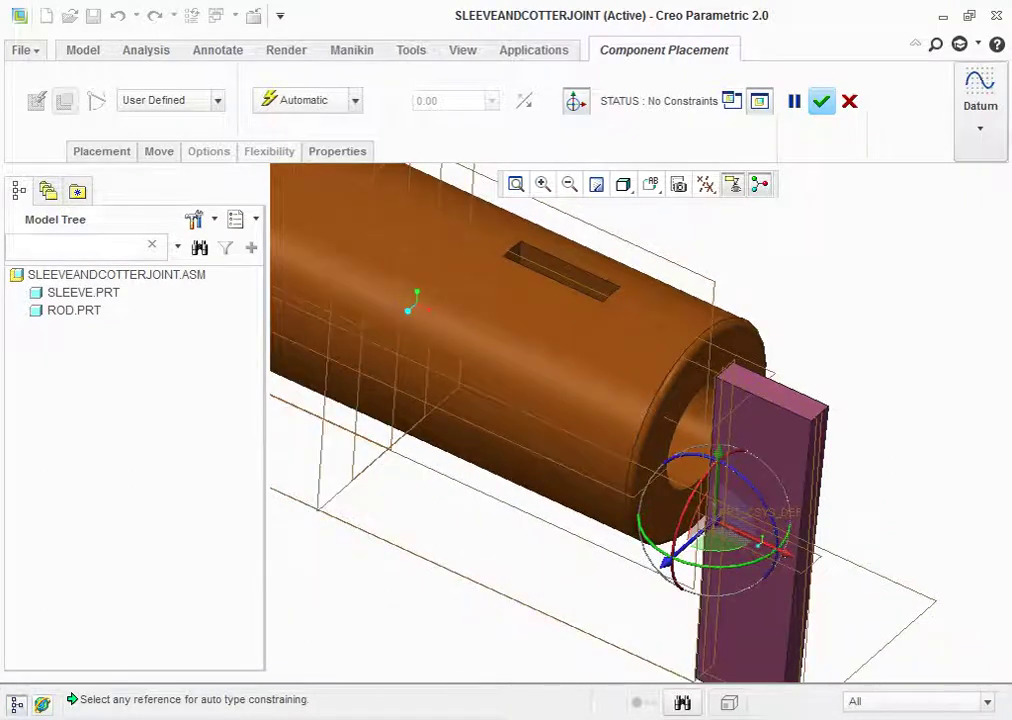
left_click_drag(715, 540, 300, 340)
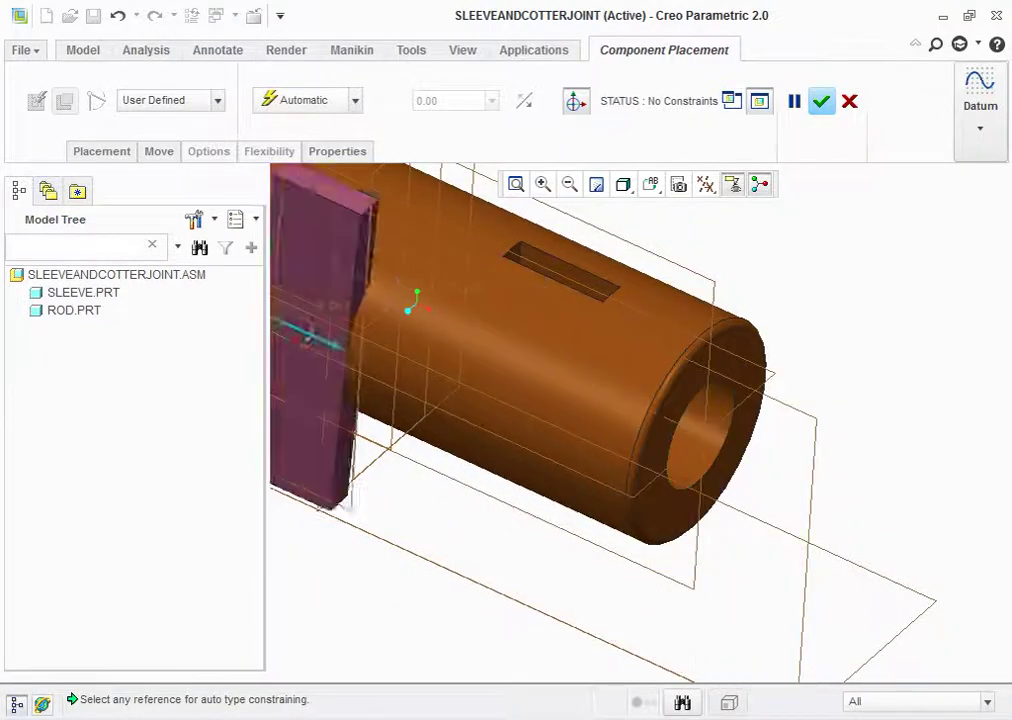
Move the cotter up-left away from the sleeve and pick its first reference face
scroll(575, 470, "up", 2)
scroll(575, 470, "up", 2)
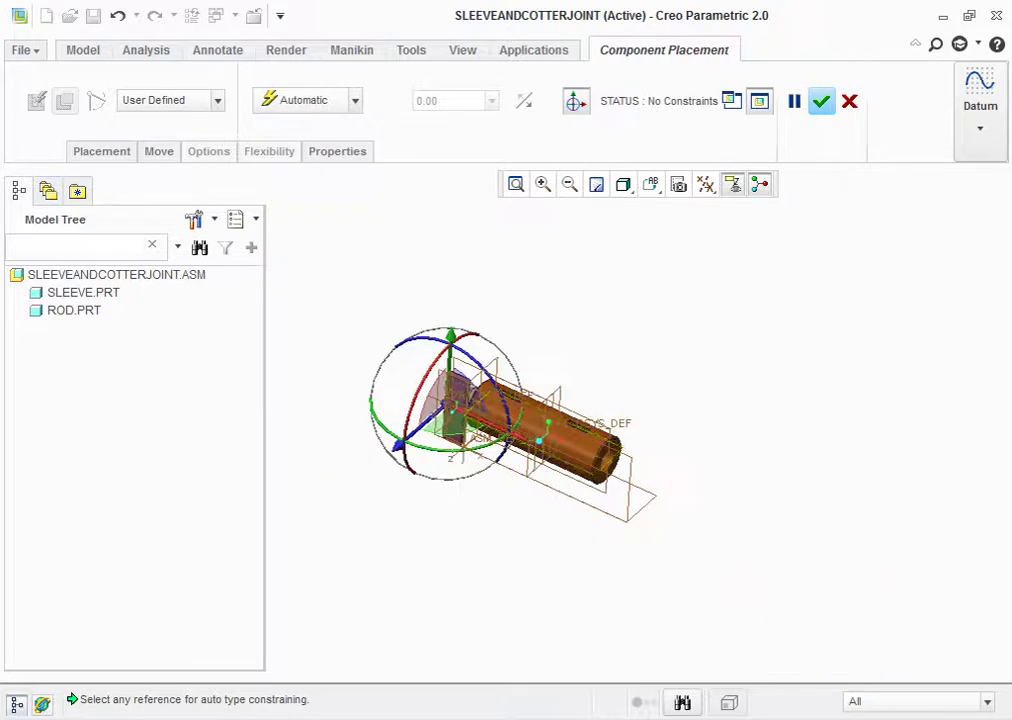
scroll(330, 330, "down", 2)
left_click_drag(615, 520, 455, 430)
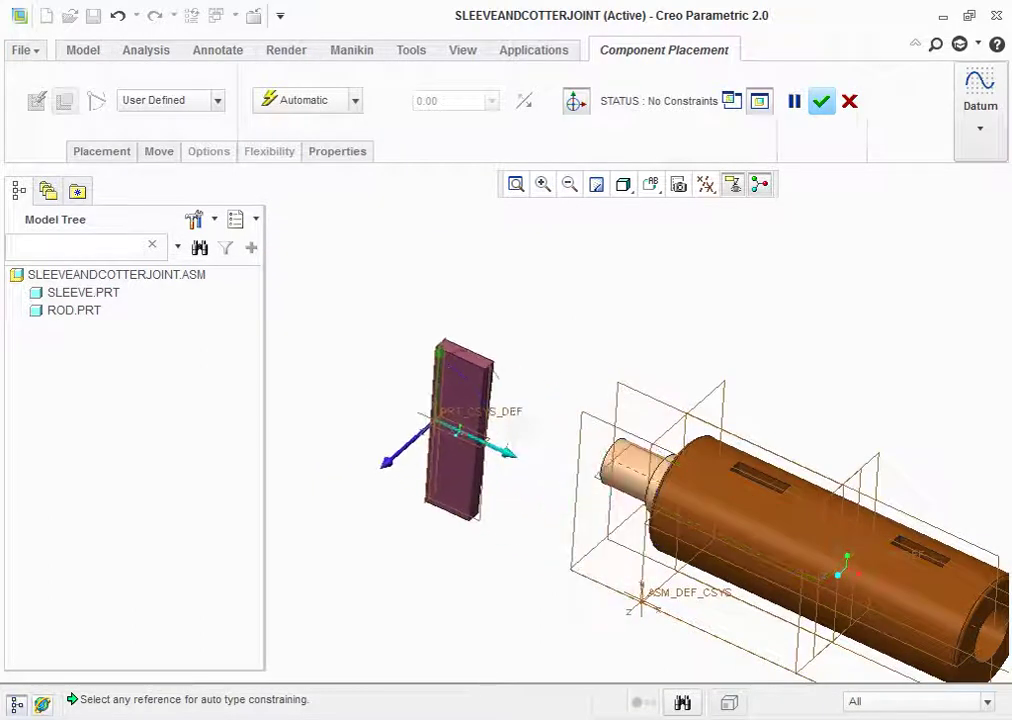
scroll(482, 510, "down", 1)
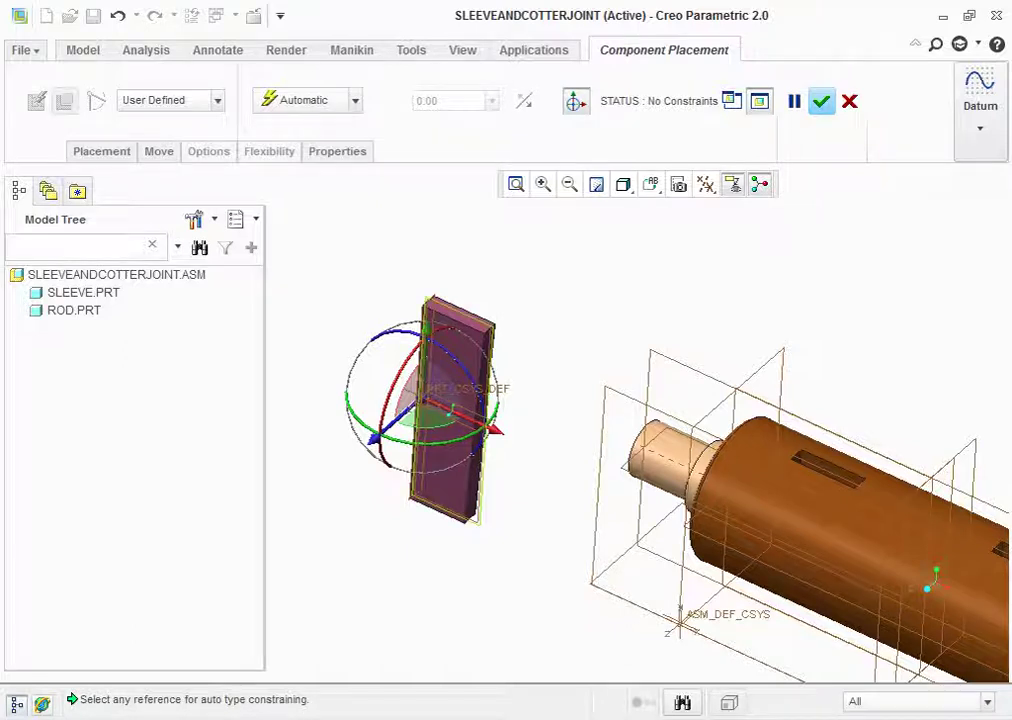
left_click(416, 400)
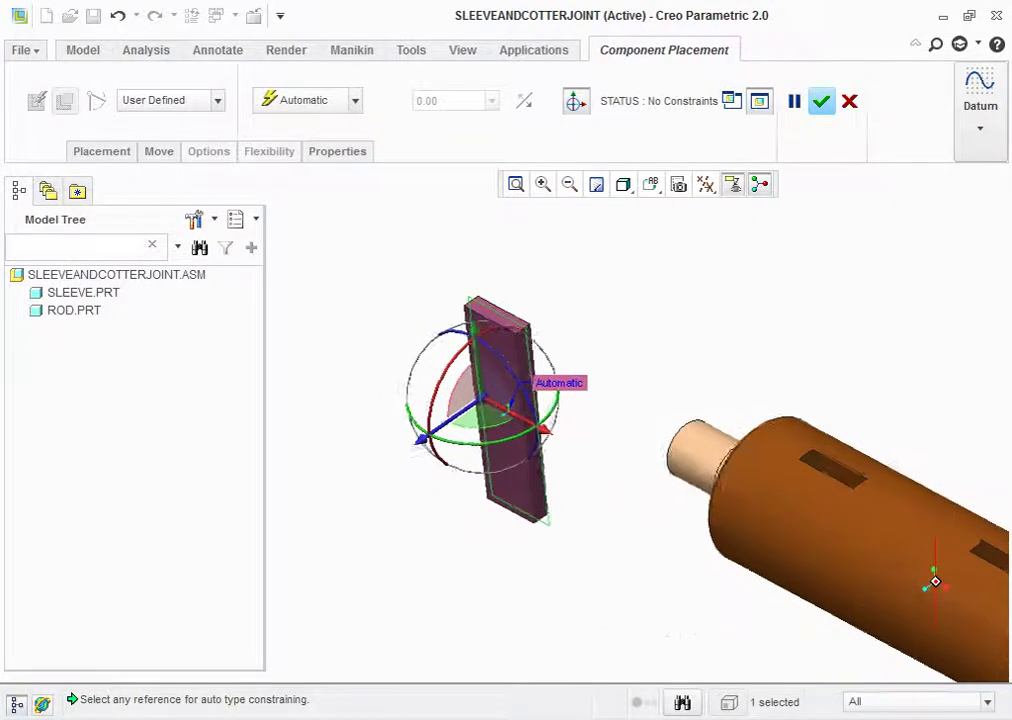
Make the first cotter face coincident with a sleeve reference
middle_click_drag(600, 450, 700, 420)
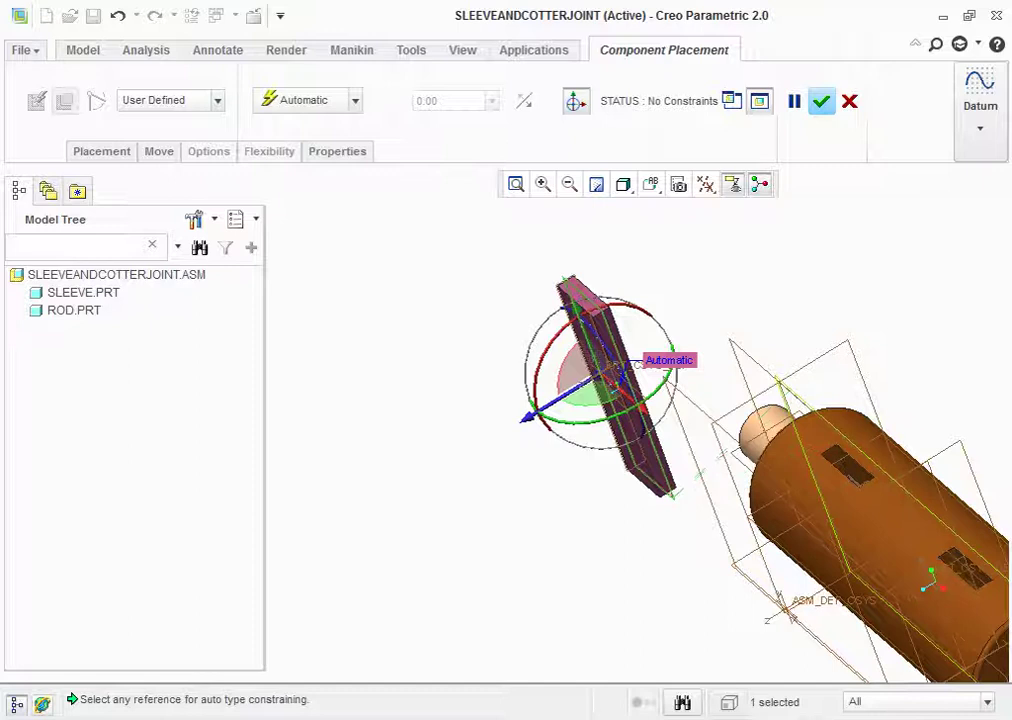
left_click(810, 480)
mouse_move(700, 450)
middle_mouse_down()
mouse_move(650, 430)
mouse_move(640, 400)
mouse_move(600, 380)
middle_mouse_up()
scroll(538, 333, "up", 2)
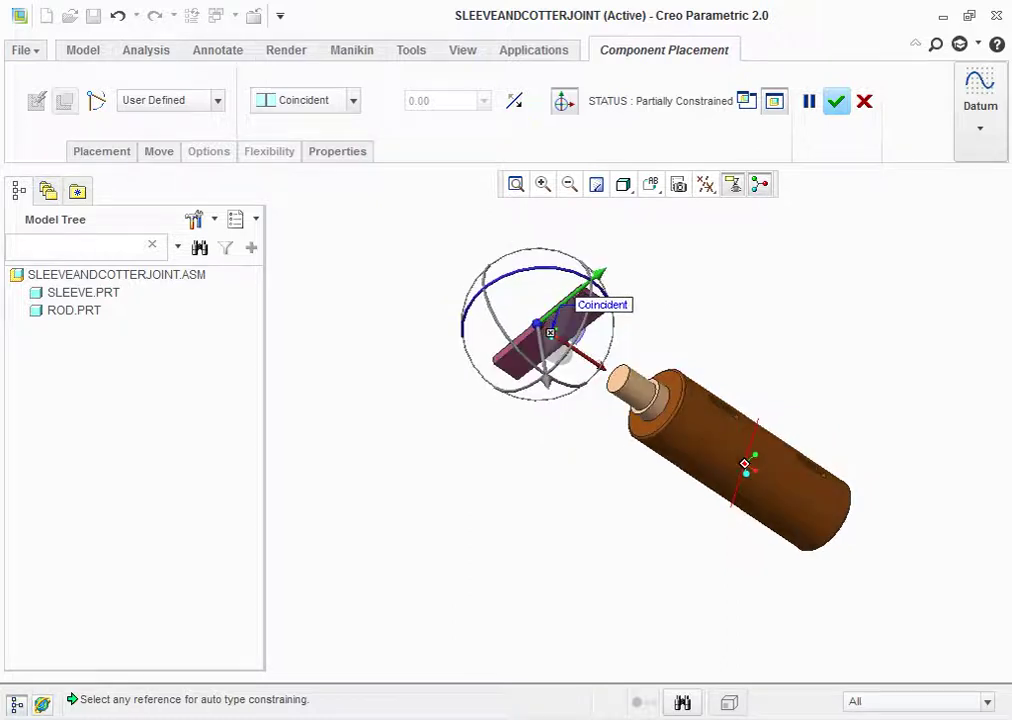
scroll(540, 320, "down", 2)
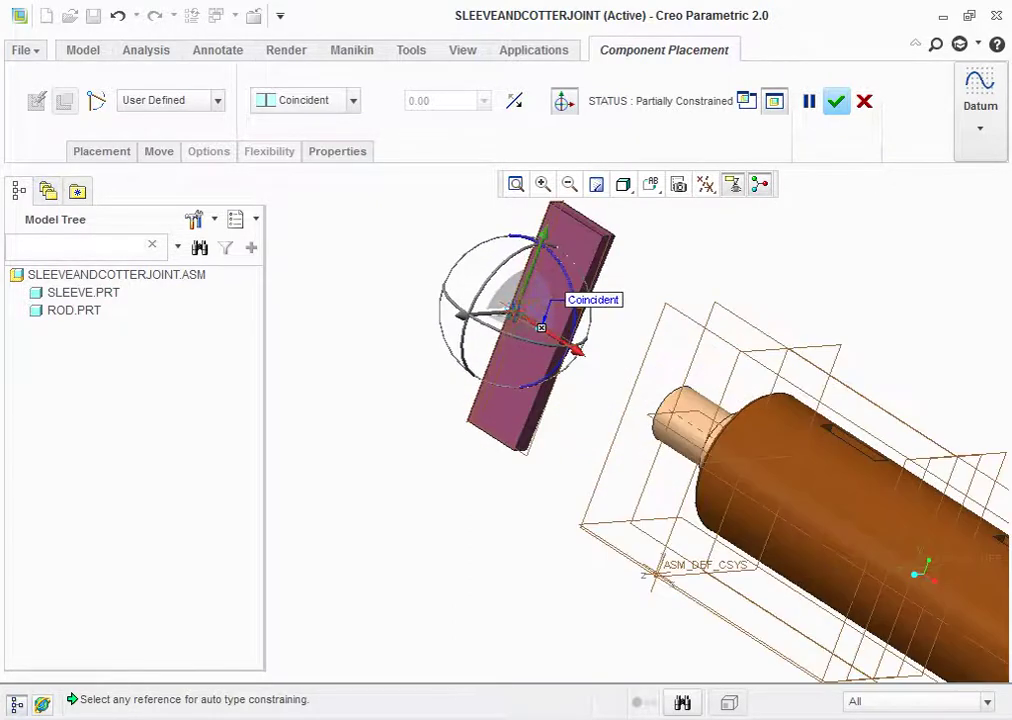
scroll(540, 320, "down", 2)
scroll(540, 320, "down", 2)
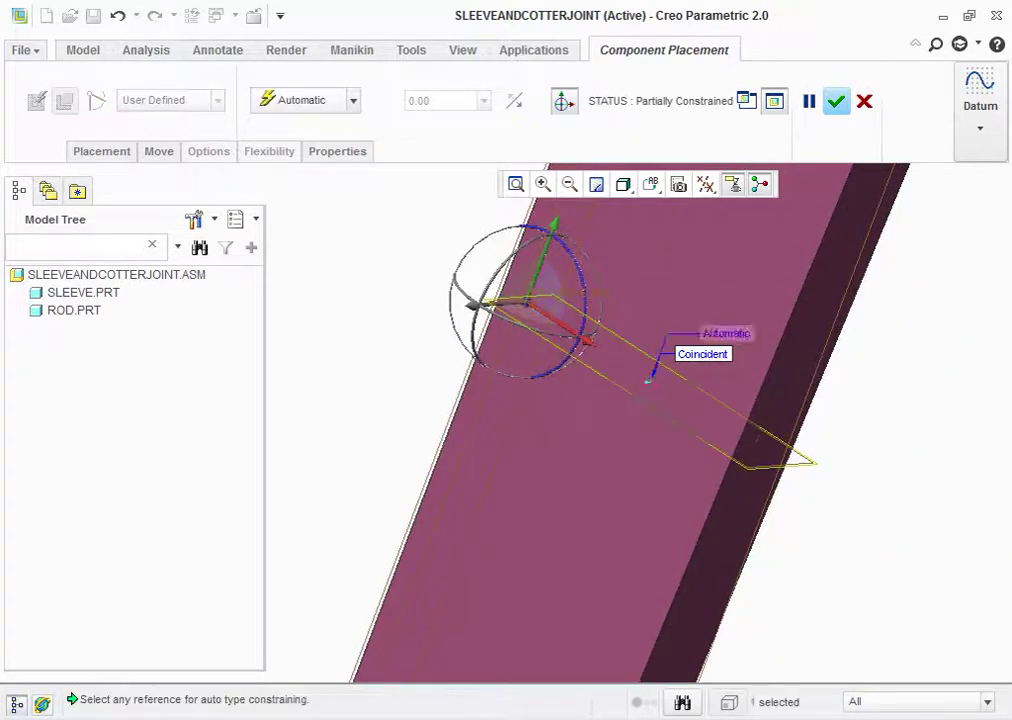
Add a second Coincident constraint between a cotter plate face and the sleeve
left_click(650, 345)
scroll(650, 345, "up", 3)
scroll(650, 345, "up", 3)
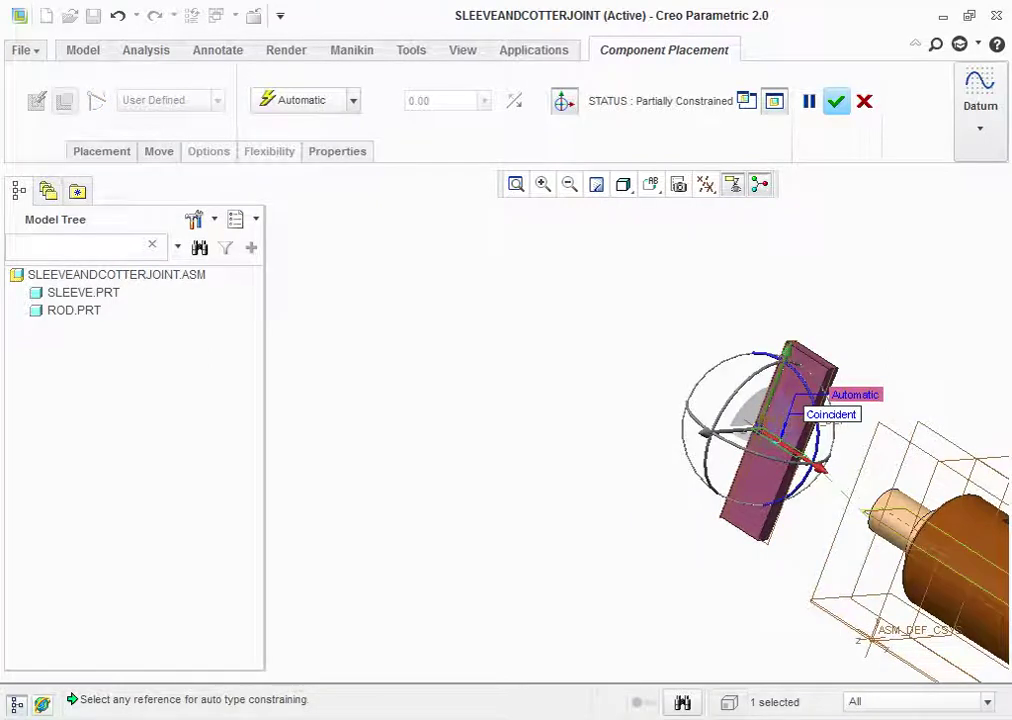
left_click(778, 442)
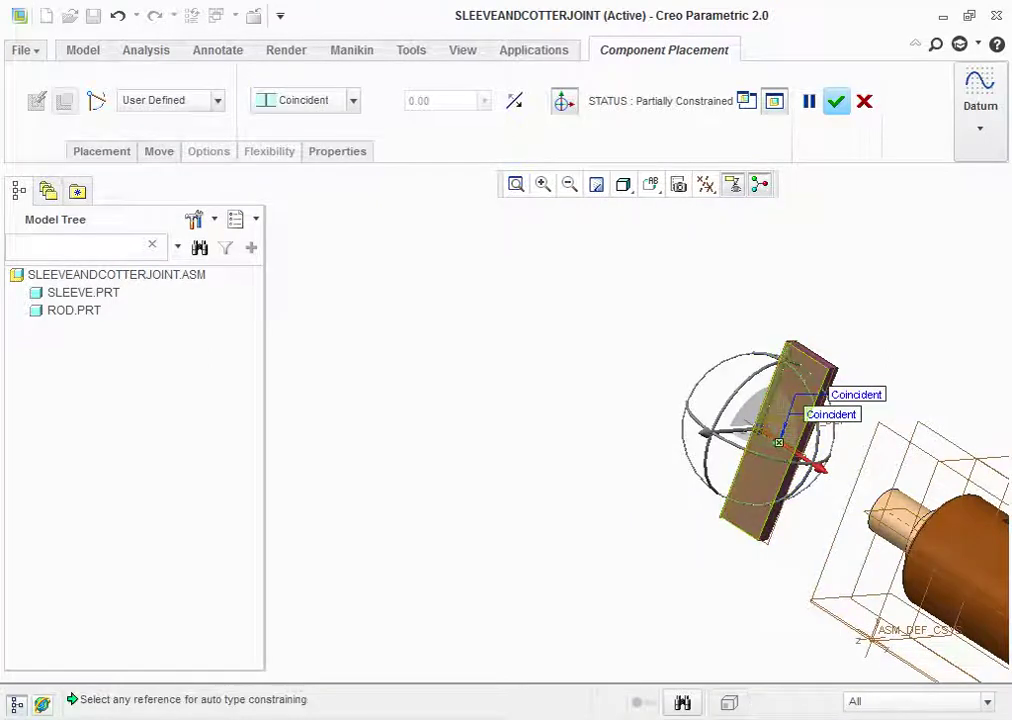
middle_click_drag(778, 442, 790, 535)
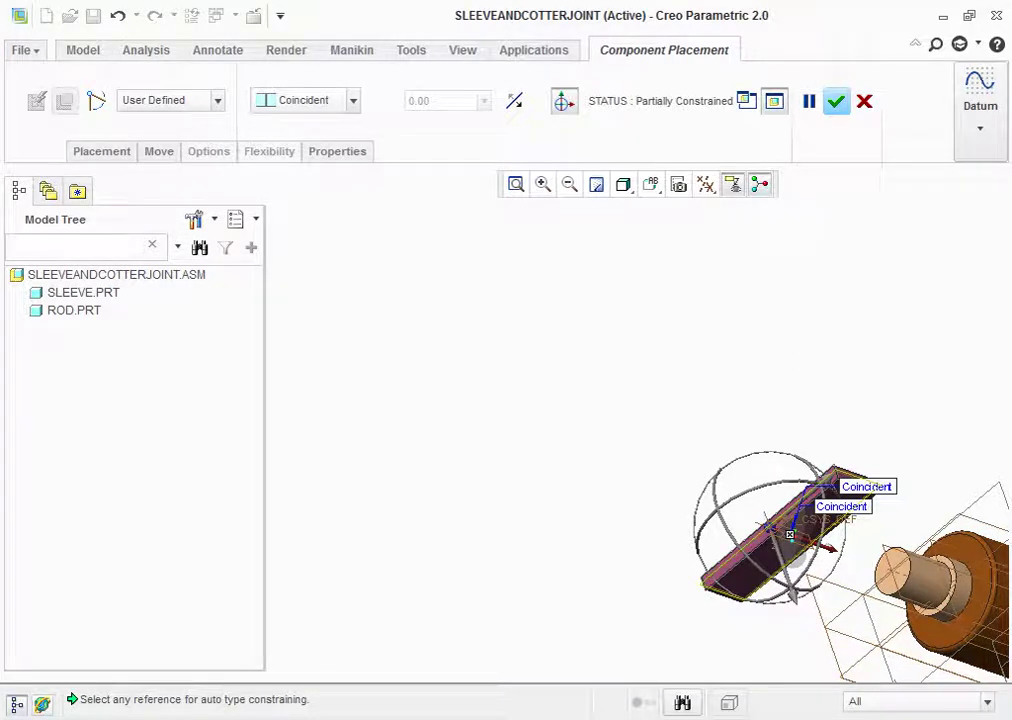
scroll(790, 535, "up", 3)
scroll(700, 600, "up", 2)
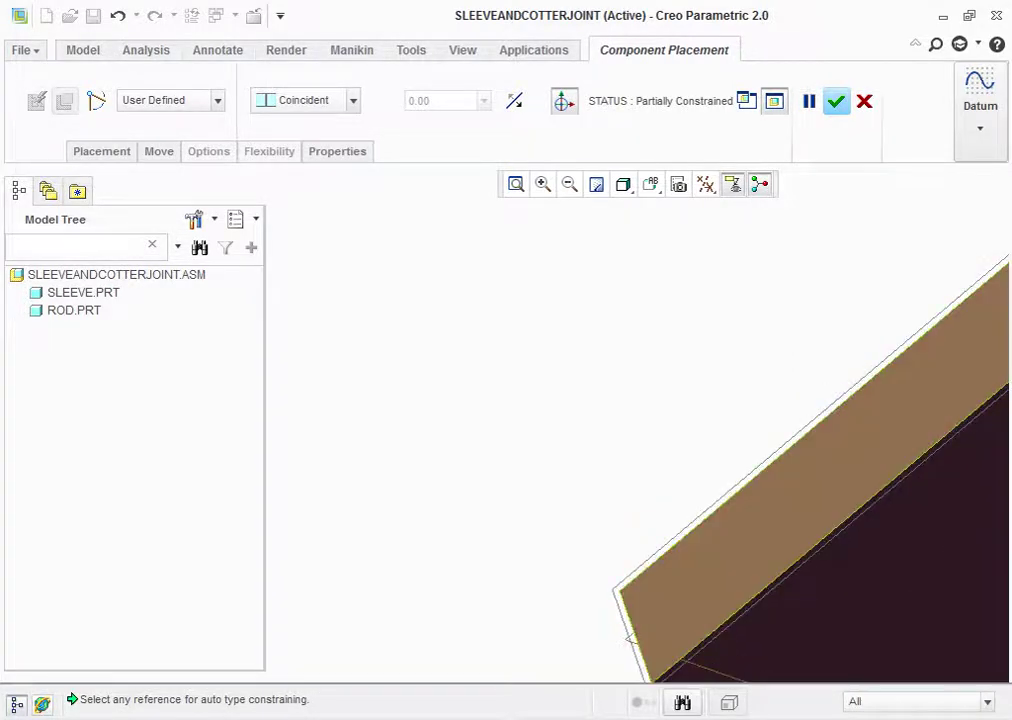
scroll(683, 605, "down", 2)
Constrain the cotter plate's top face to the sleeve slot at a 162.97 distance
left_click(683, 605)
scroll(760, 580, "down", 2)
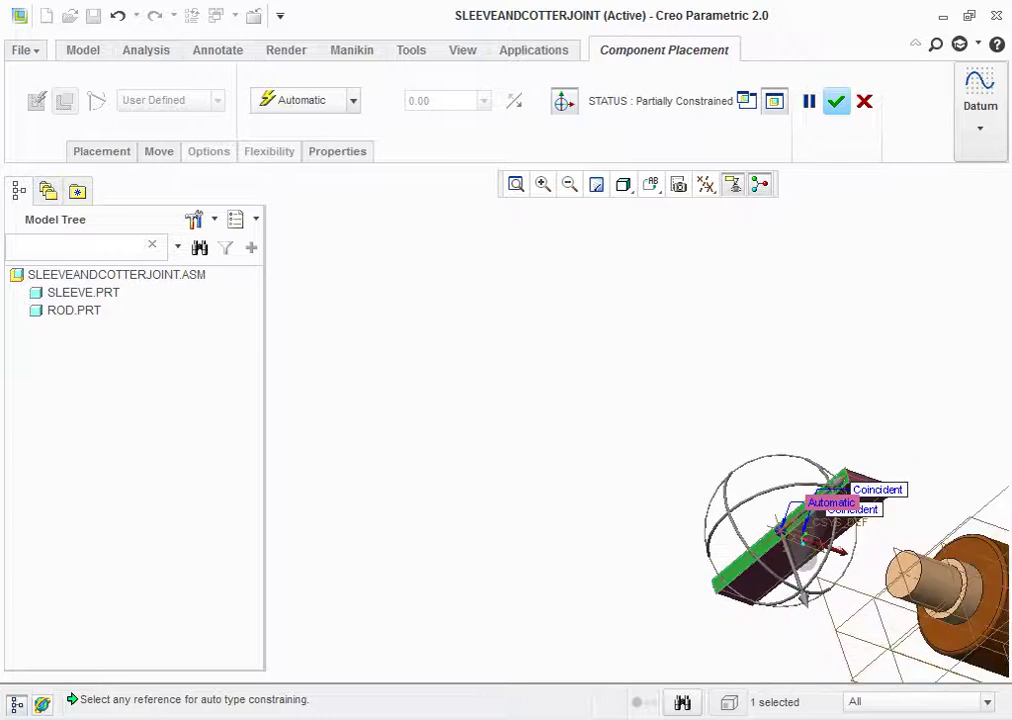
middle_click_drag(664, 418, 700, 300)
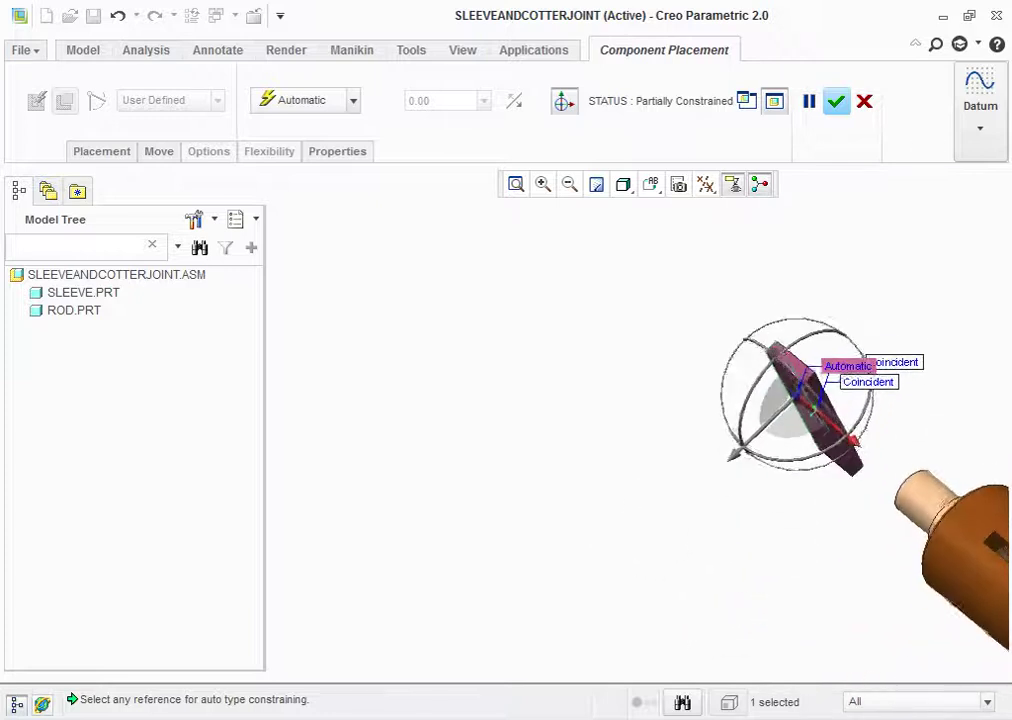
scroll(770, 440, "up", 3)
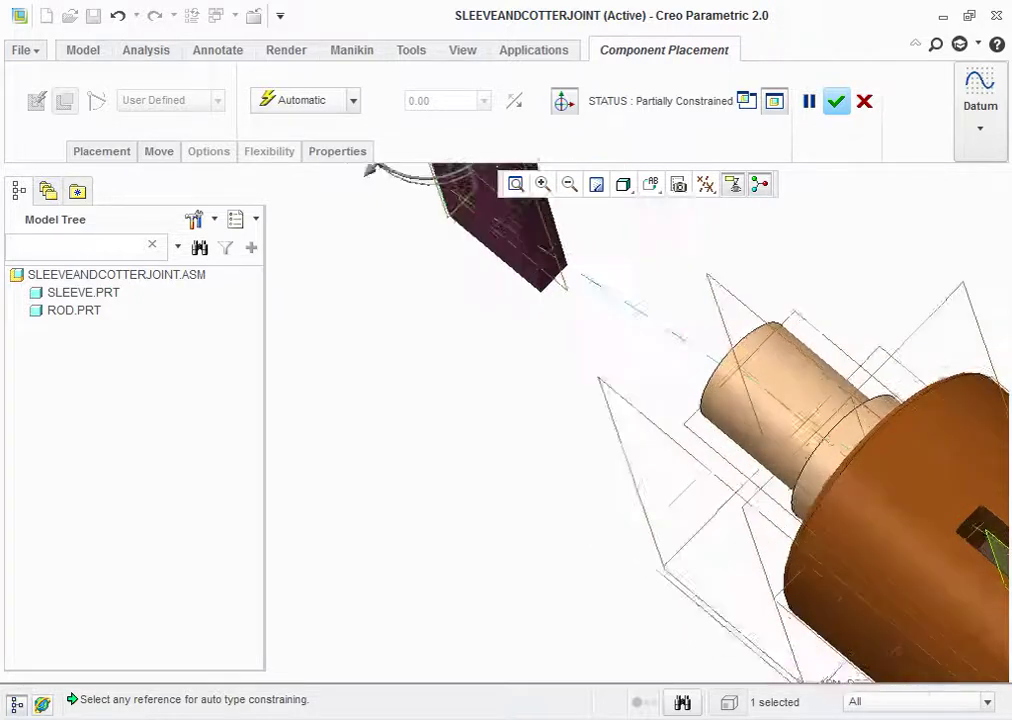
scroll(760, 410, "up", 3)
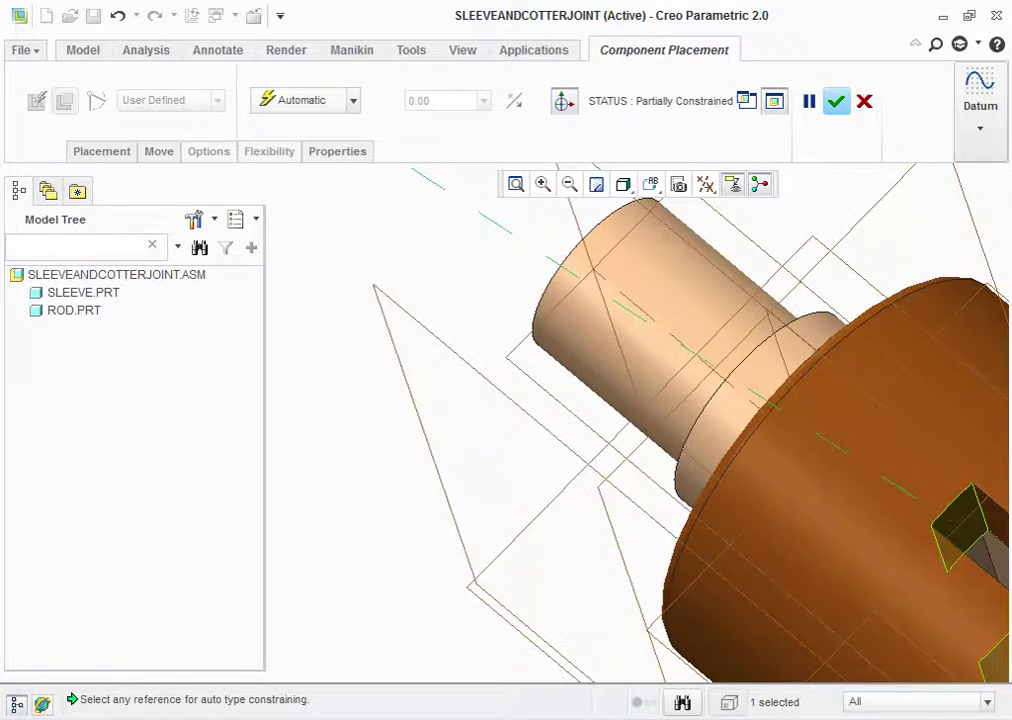
left_click(965, 525)
scroll(960, 572, "down", 2)
scroll(930, 520, "down", 3)
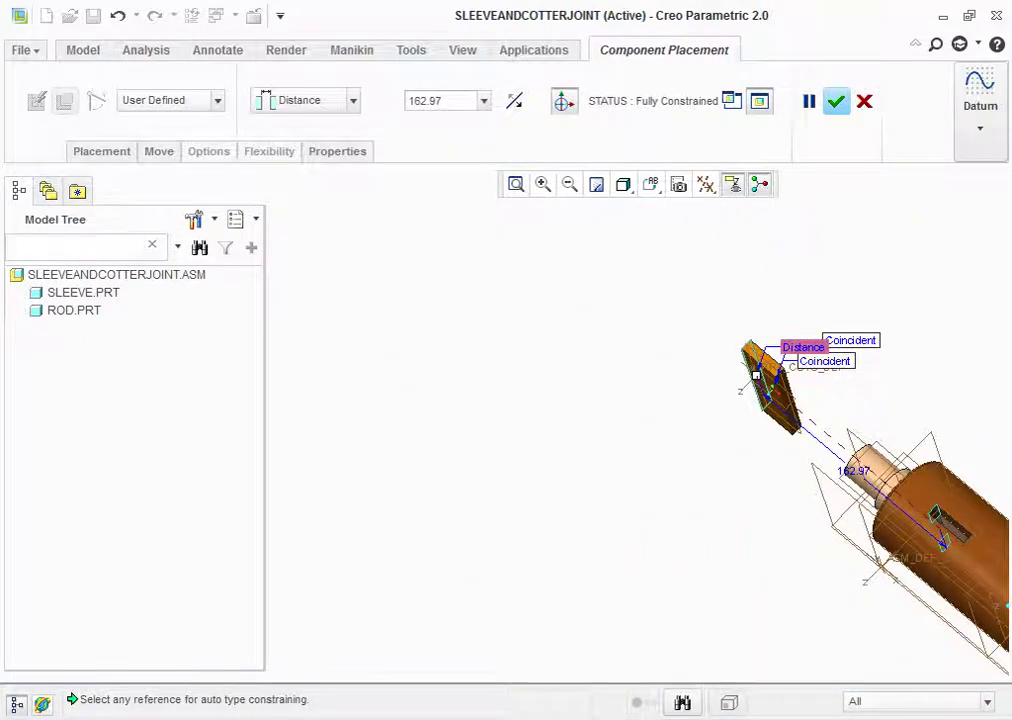
Change the cotter's 162.97 Distance constraint to Coincident and check the fit in the slot
left_click(352, 100)
left_click(300, 190)
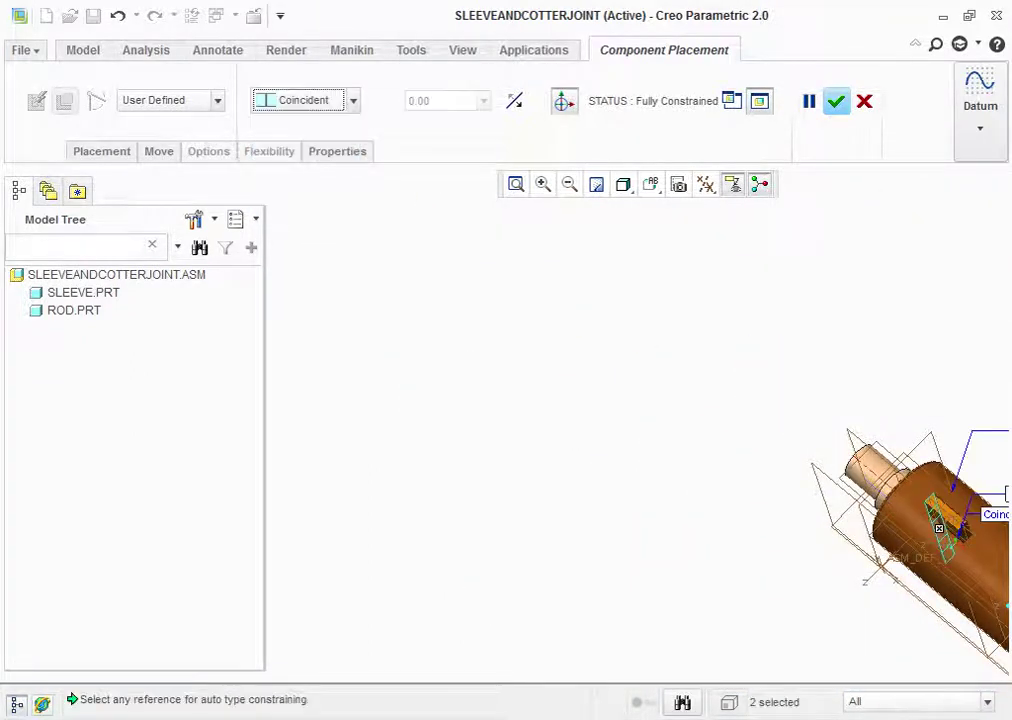
mouse_move(900, 520)
middle_mouse_down()
mouse_move(960, 560)
mouse_move(980, 500)
mouse_move(955, 535)
mouse_move(940, 520)
mouse_move(912, 578)
mouse_move(880, 600)
middle_mouse_up()
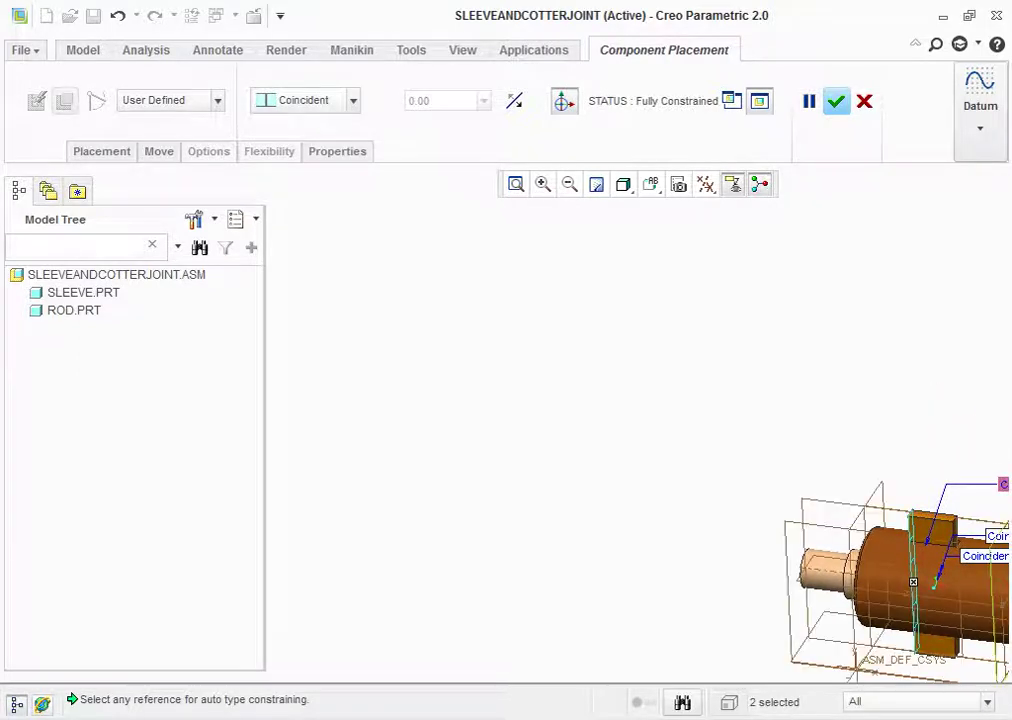
scroll(821, 637, "up", 2)
scroll(825, 620, "down", 1)
scroll(835, 580, "down", 2)
scroll(843, 540, "down", 2)
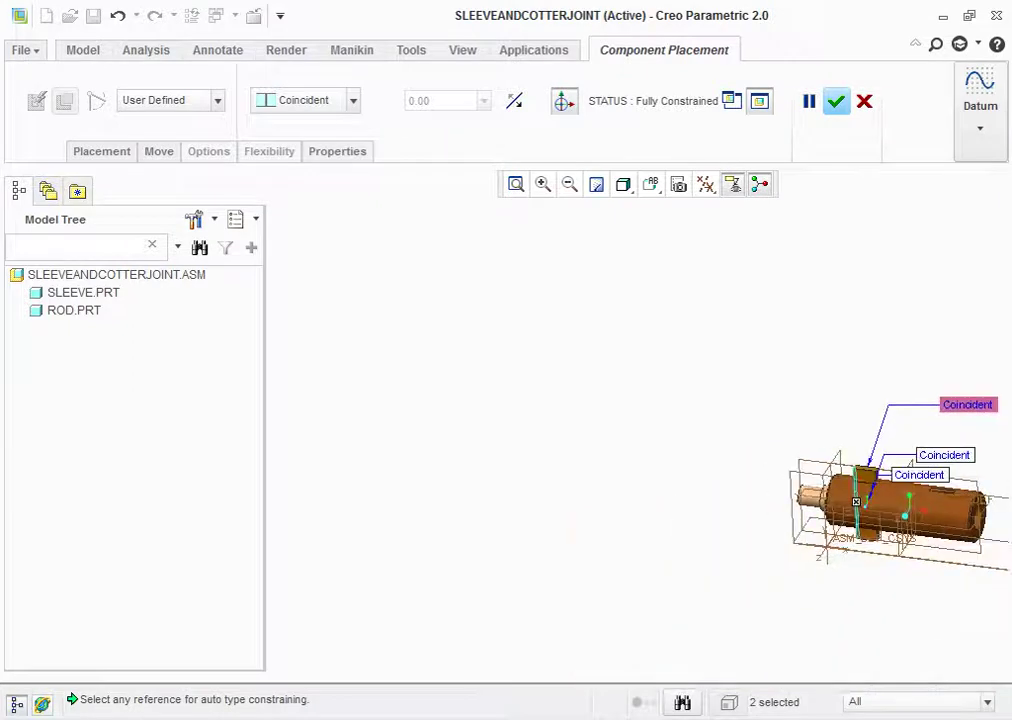
scroll(848, 525, "up", 1)
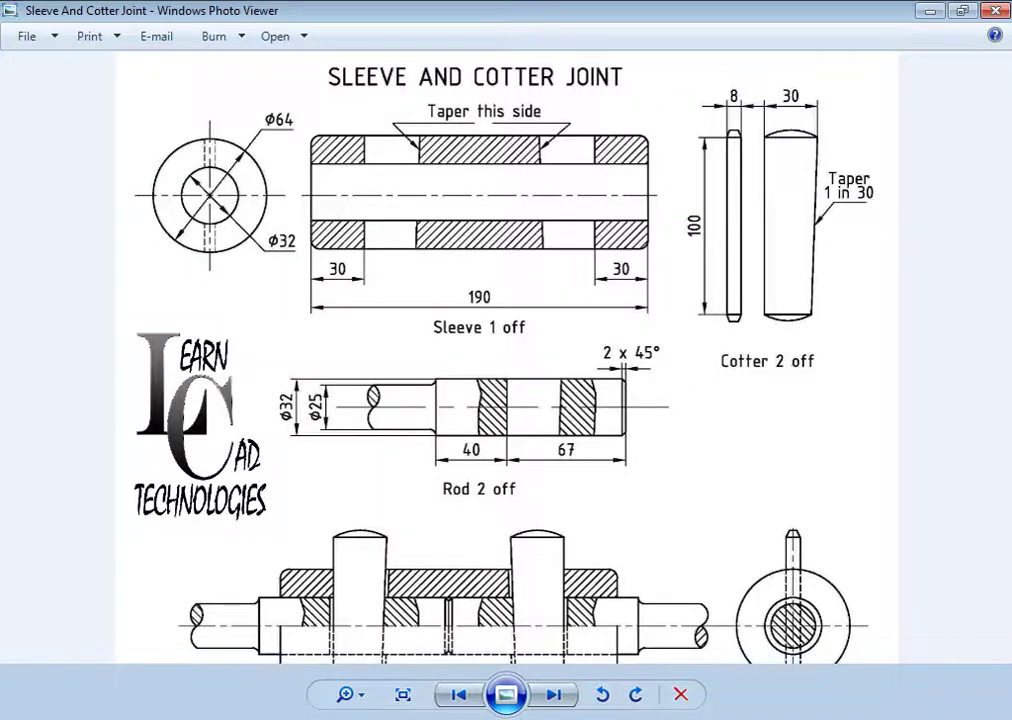
Zoom in and out on the Sleeve And Cotter Joint drawing to see how the cotter sits
scroll(530, 555, "up", 5)
scroll(530, 555, "down", 3)
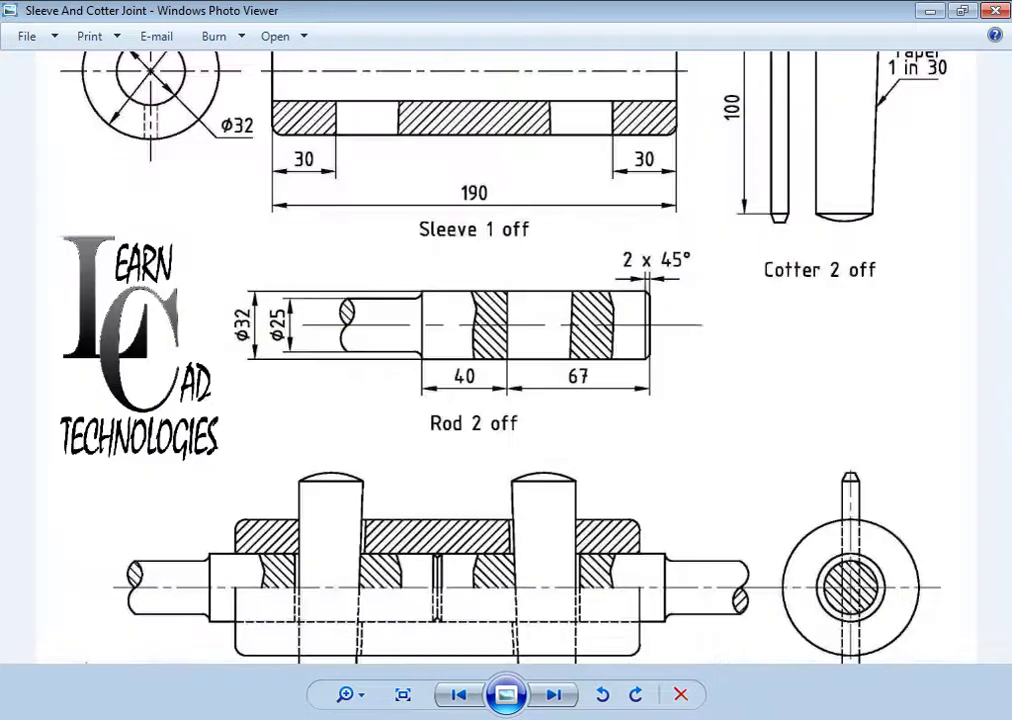
scroll(506, 356, "down", 3)
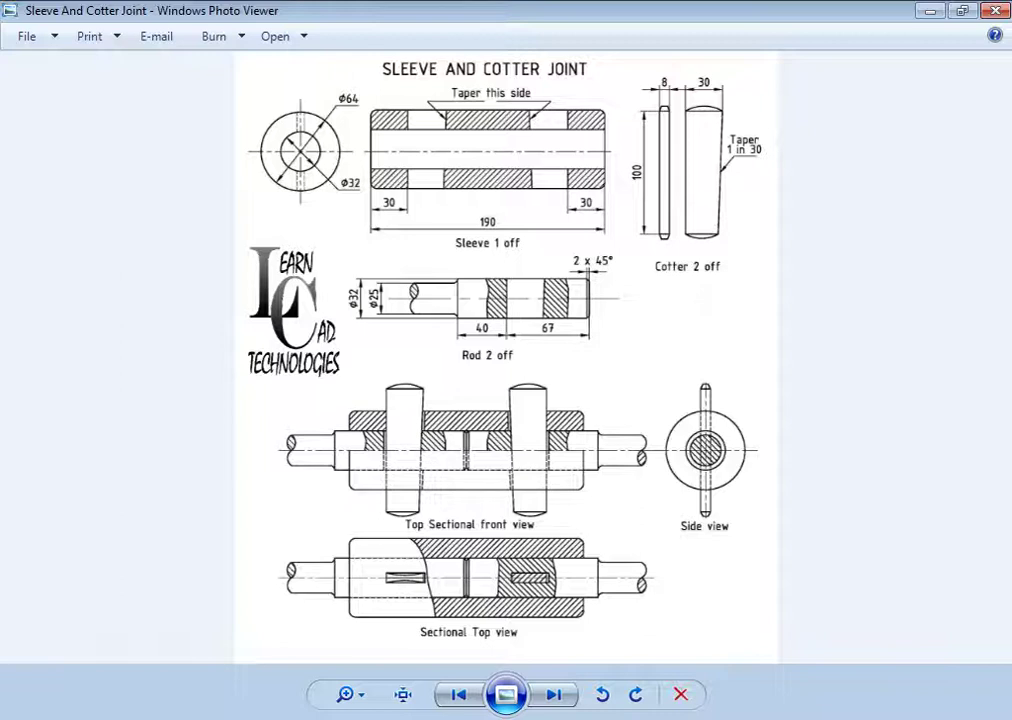
scroll(502, 112, "up", 2)
scroll(502, 112, "up", 1)
scroll(502, 112, "down", 1)
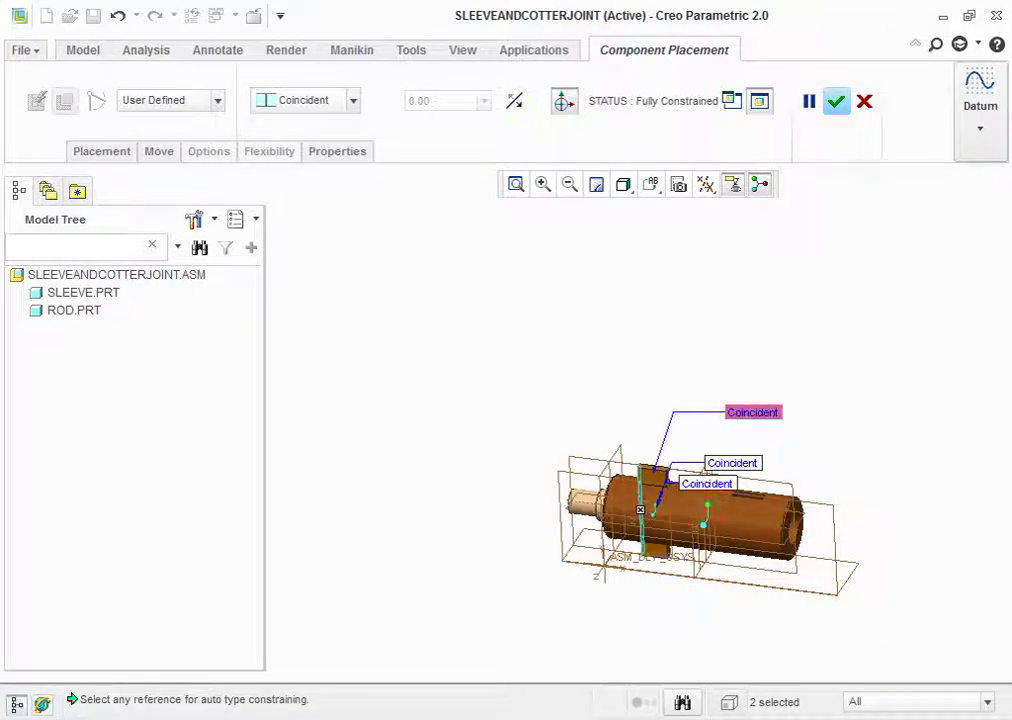
Hide the datum planes and confirm the cotter's placement in the assembly
left_click(733, 184)
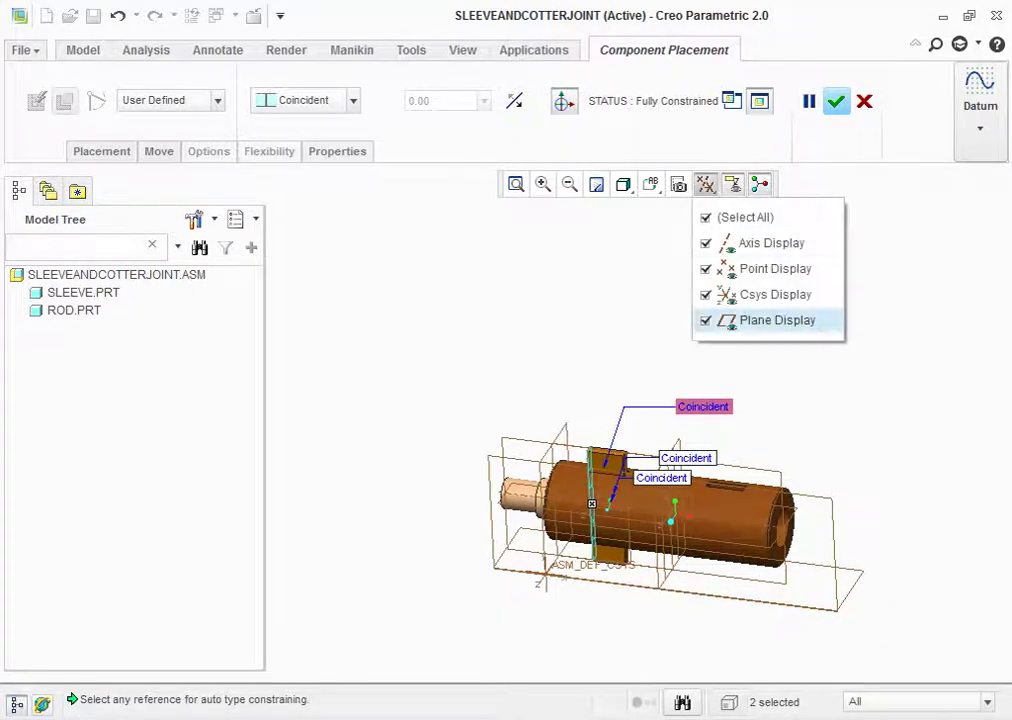
left_click(760, 320)
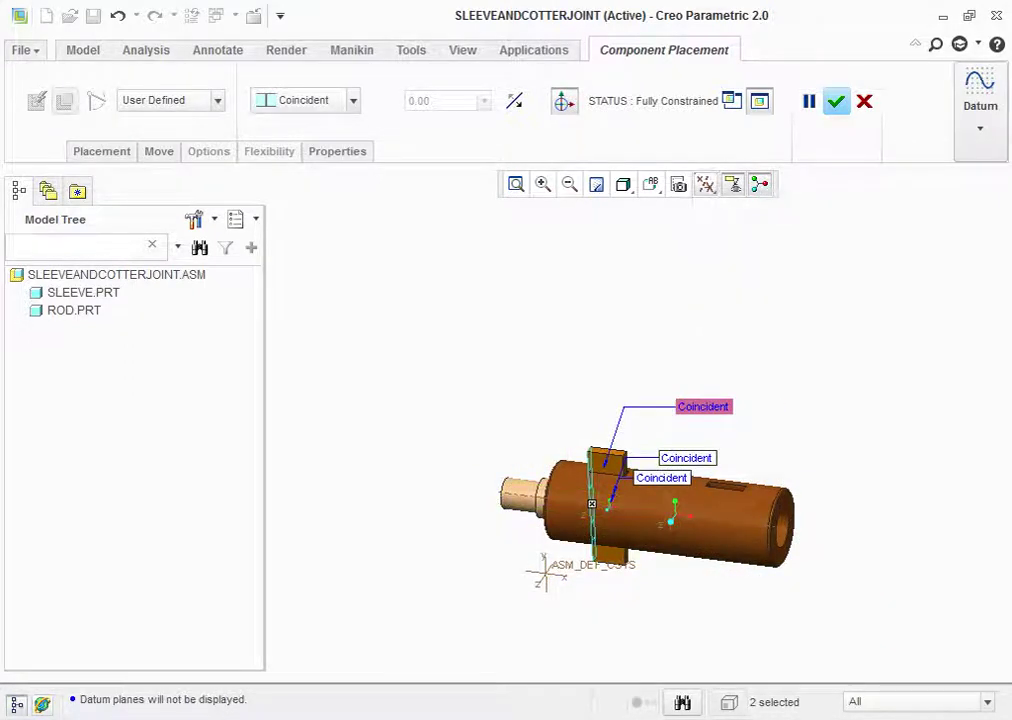
left_click(836, 100)
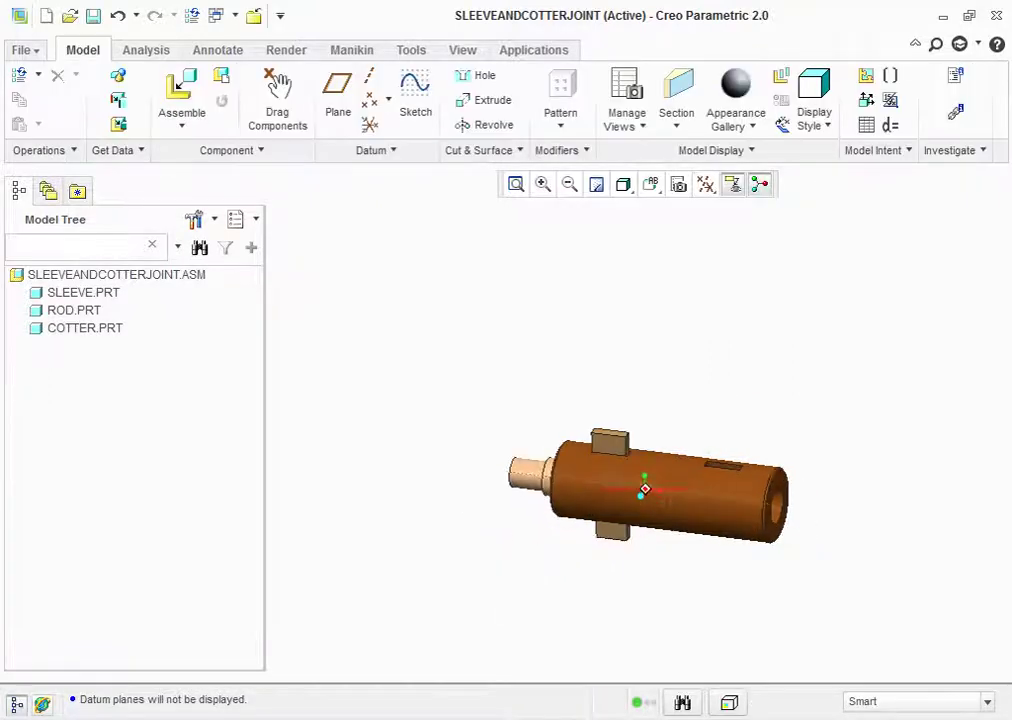
key("ctrl+d")
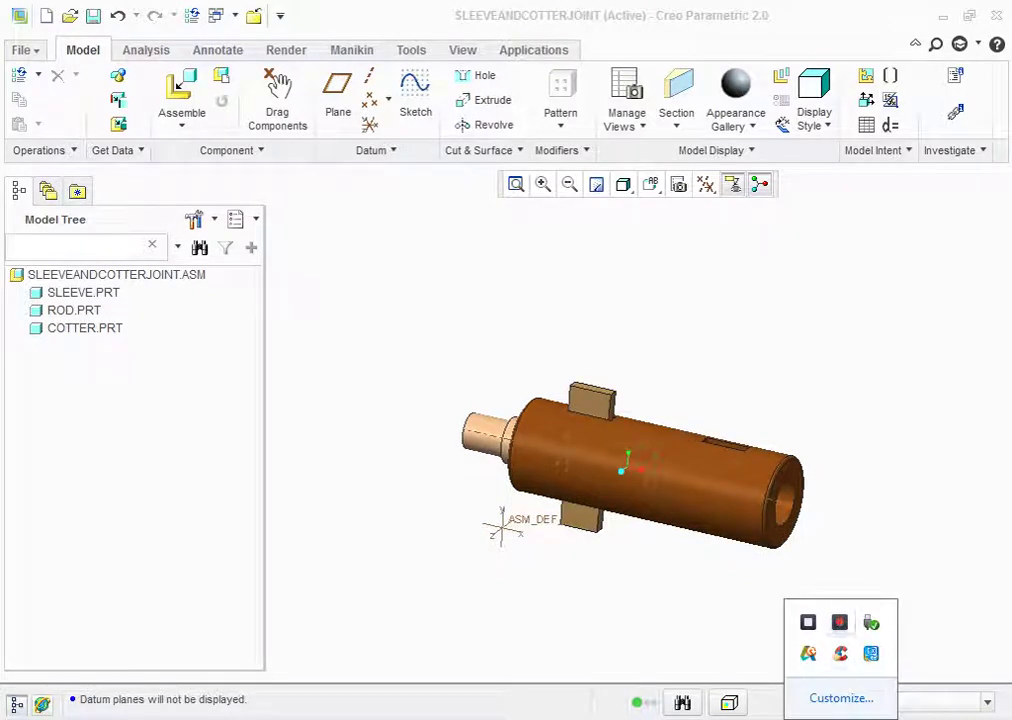
middle_click_drag(630, 460, 650, 470)
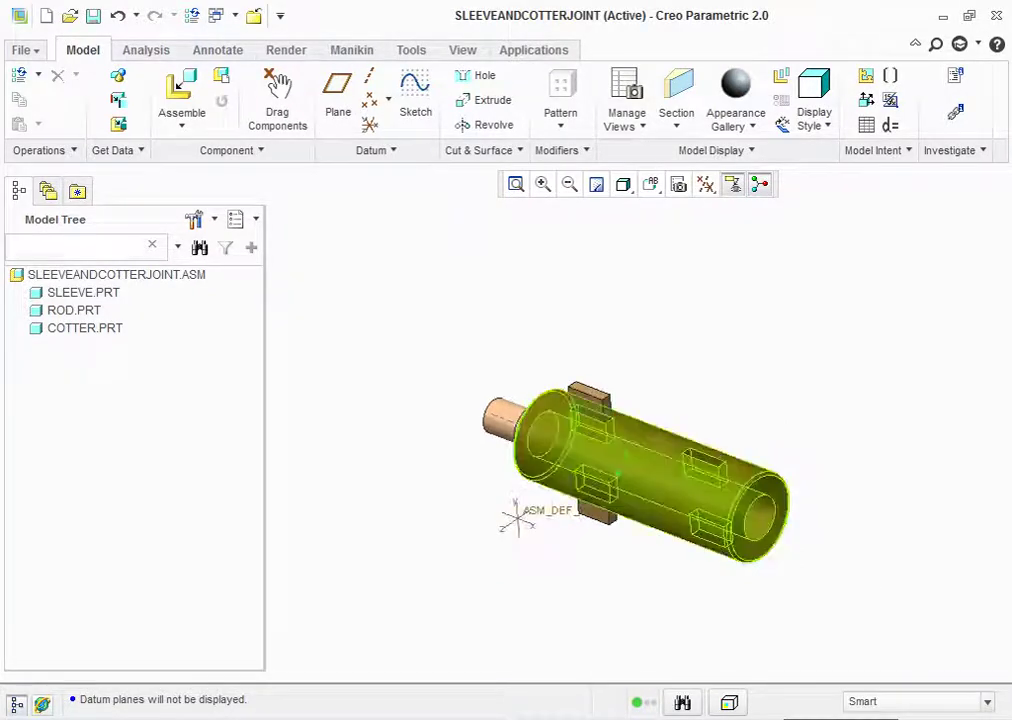
Set the datum display to show only datum planes
left_click(705, 184)
left_click(706, 320)
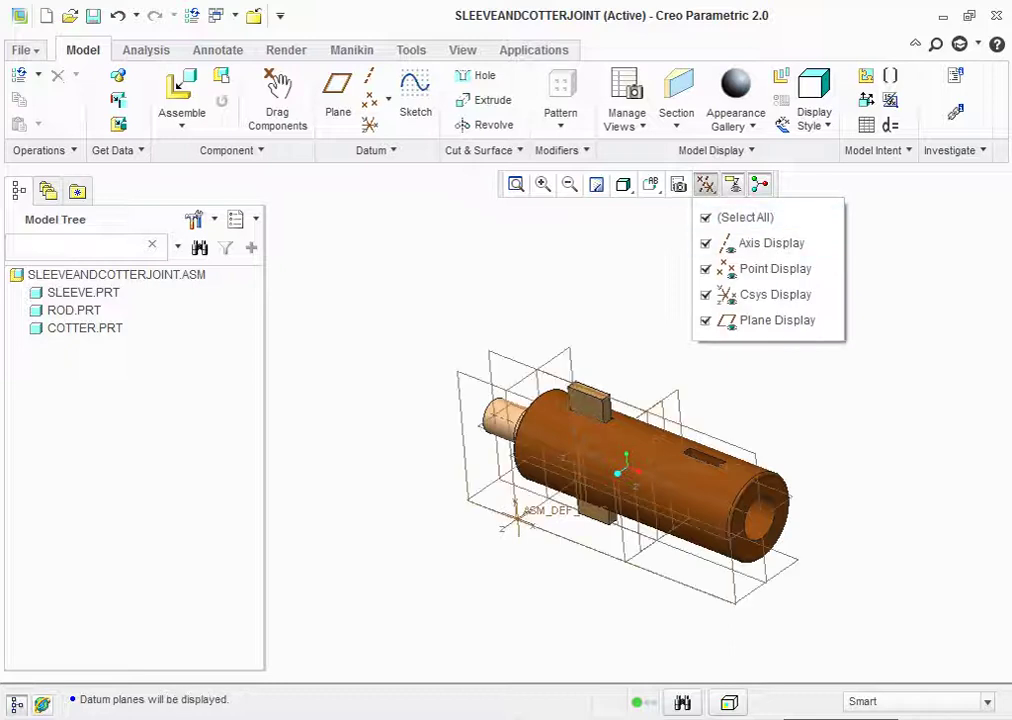
left_click(706, 217)
left_click(706, 320)
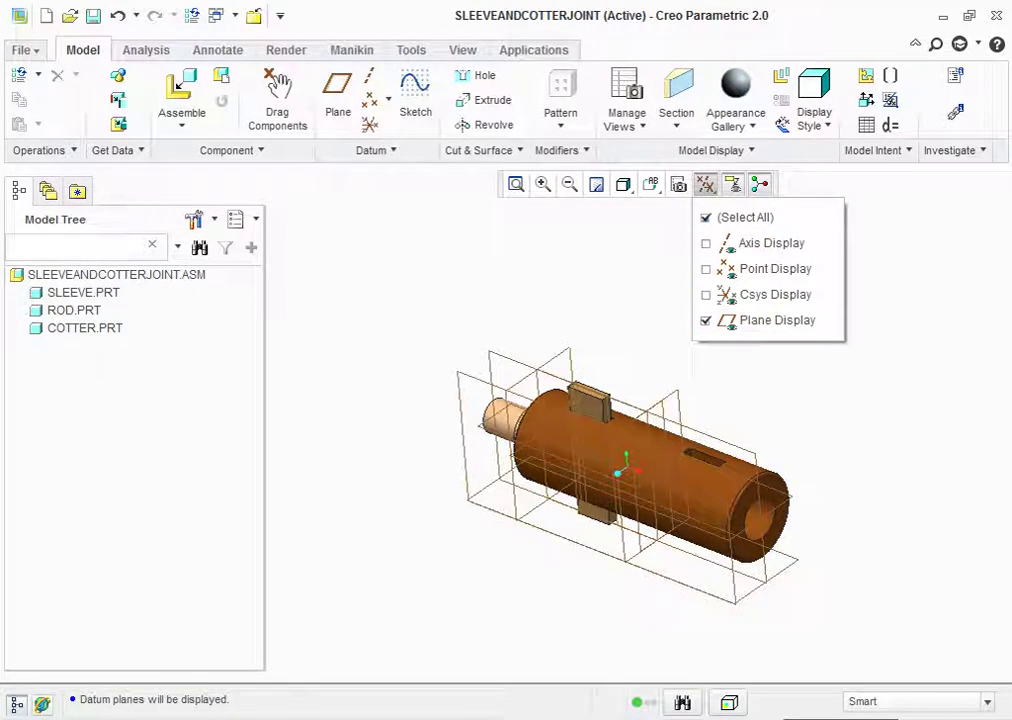
scroll(836, 496, "up", 2)
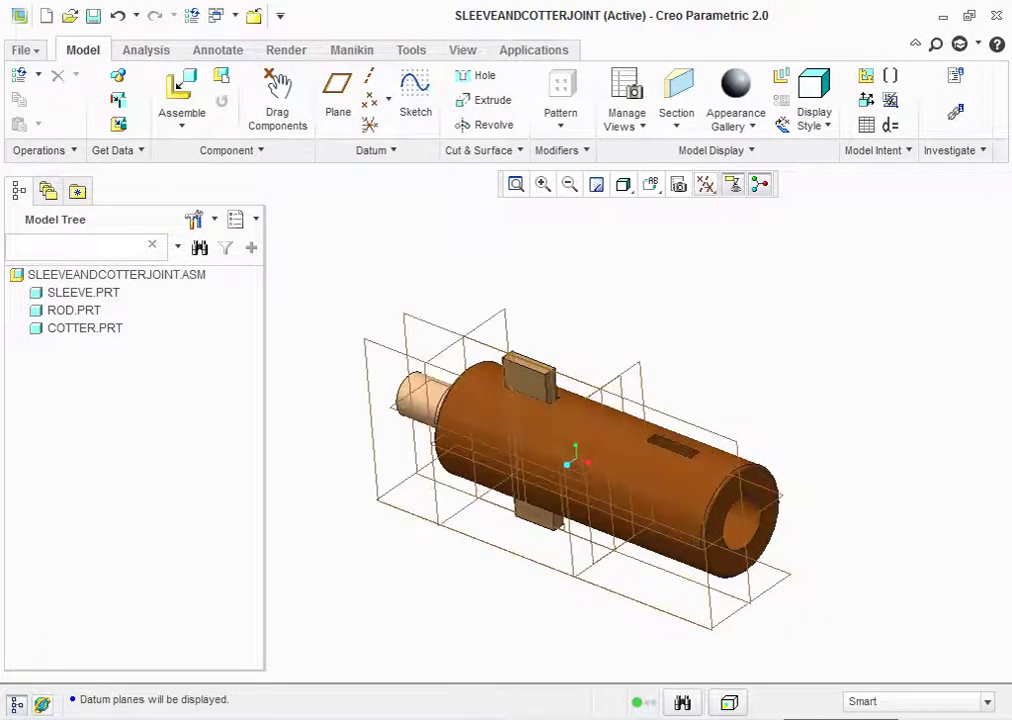
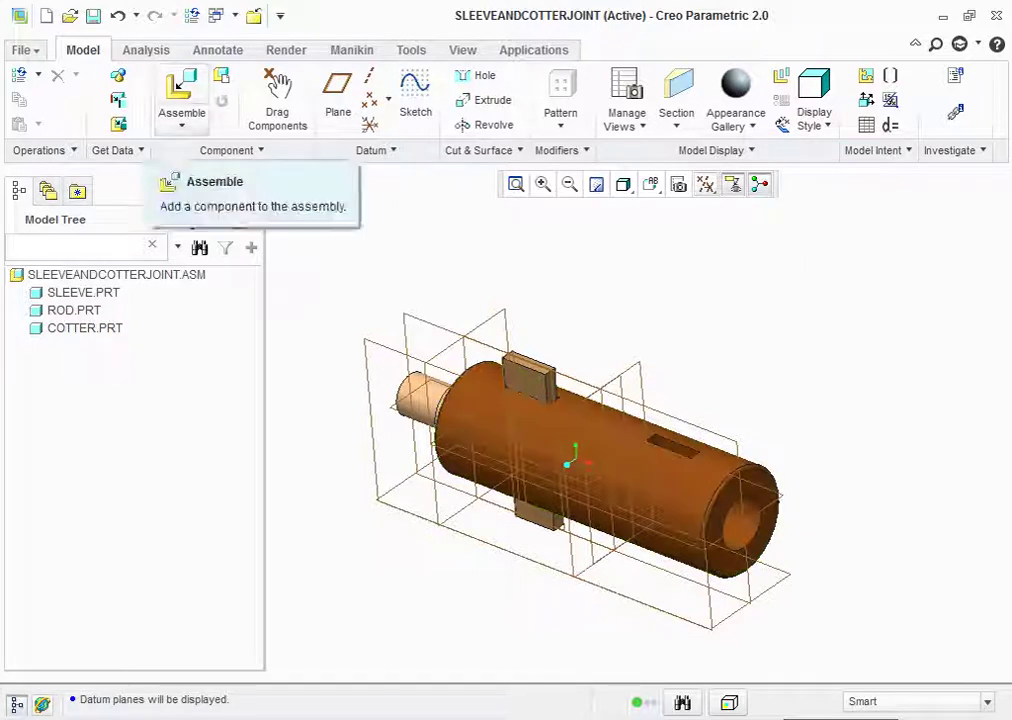
Bring rod.prt into the assembly and rotate it to lie along the sleeve
left_click(181, 88)
left_click(335, 246)
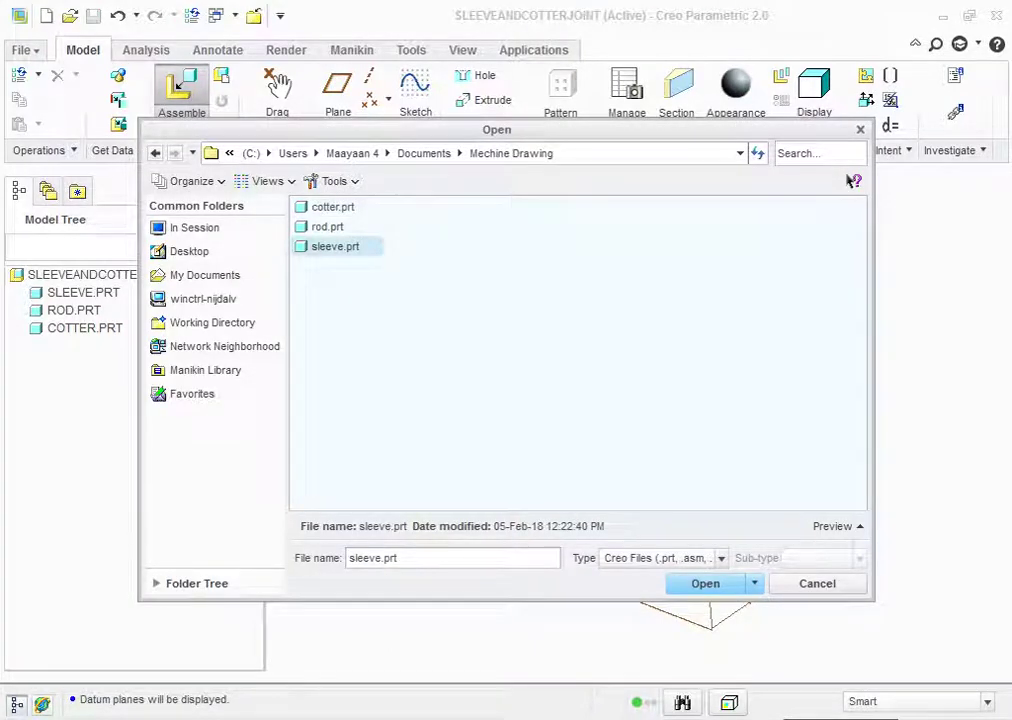
left_click(327, 226)
left_click(705, 583)
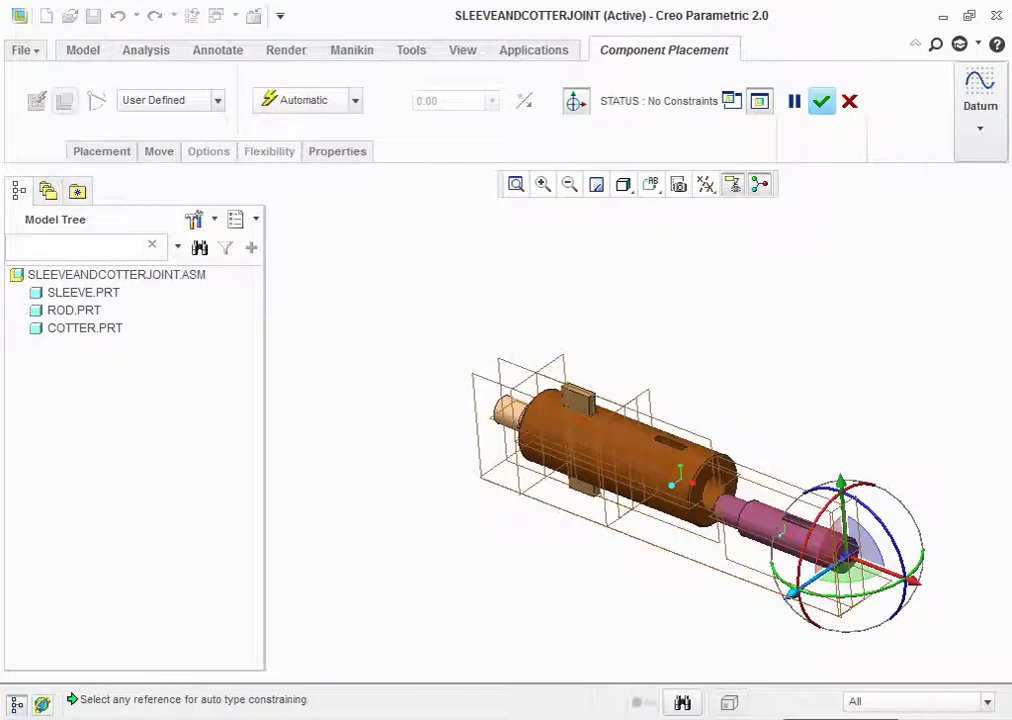
left_click_drag(800, 588, 880, 598)
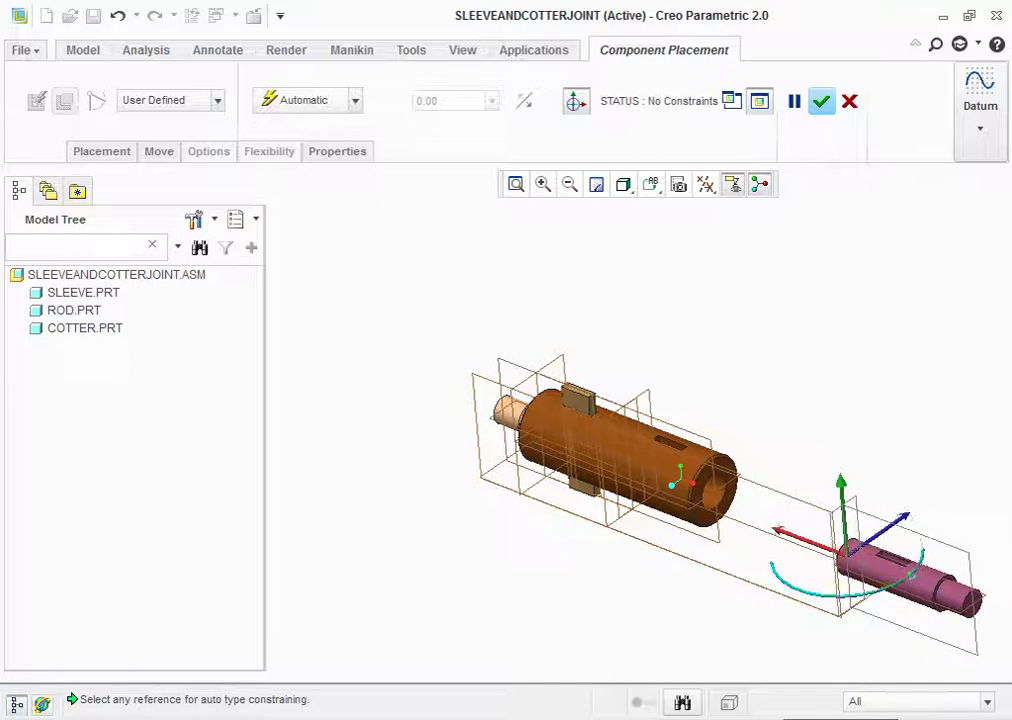
left_click_drag(880, 598, 905, 560)
Add Coincident constraints aligning the rod's references with the matching sleeve references
left_click(926, 554)
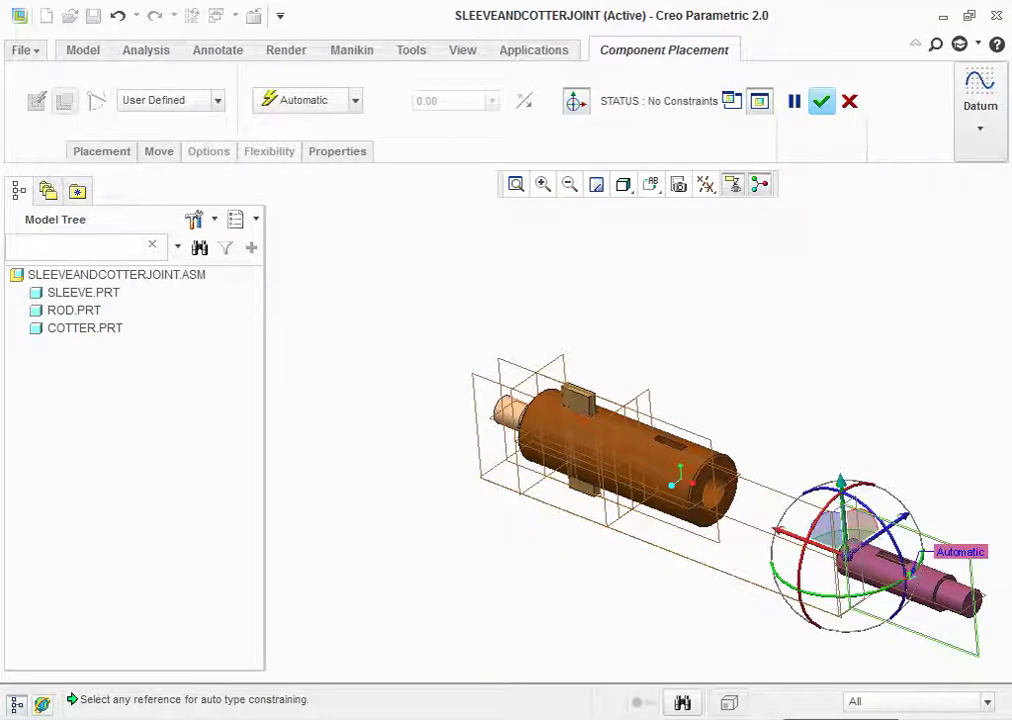
left_click(921, 568)
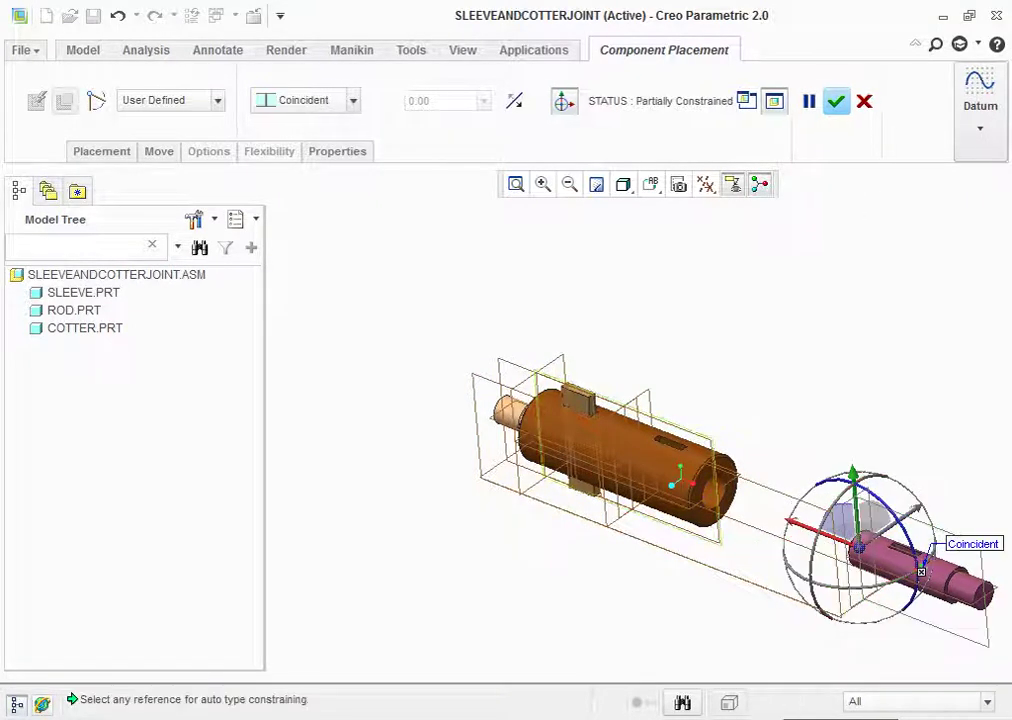
left_click(922, 568)
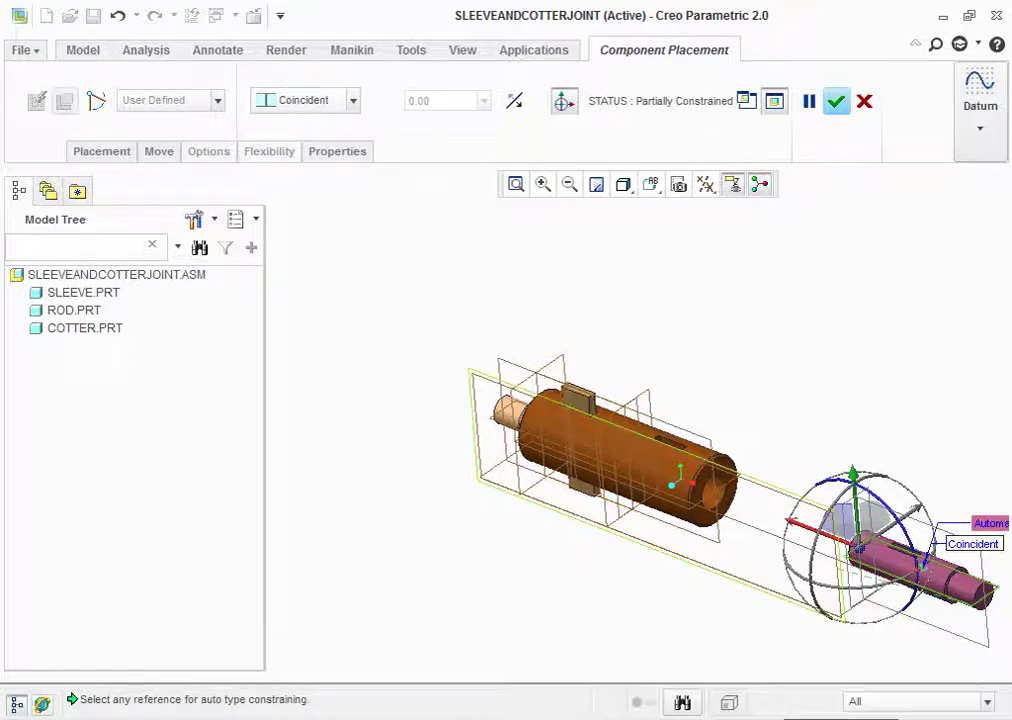
left_click(700, 450)
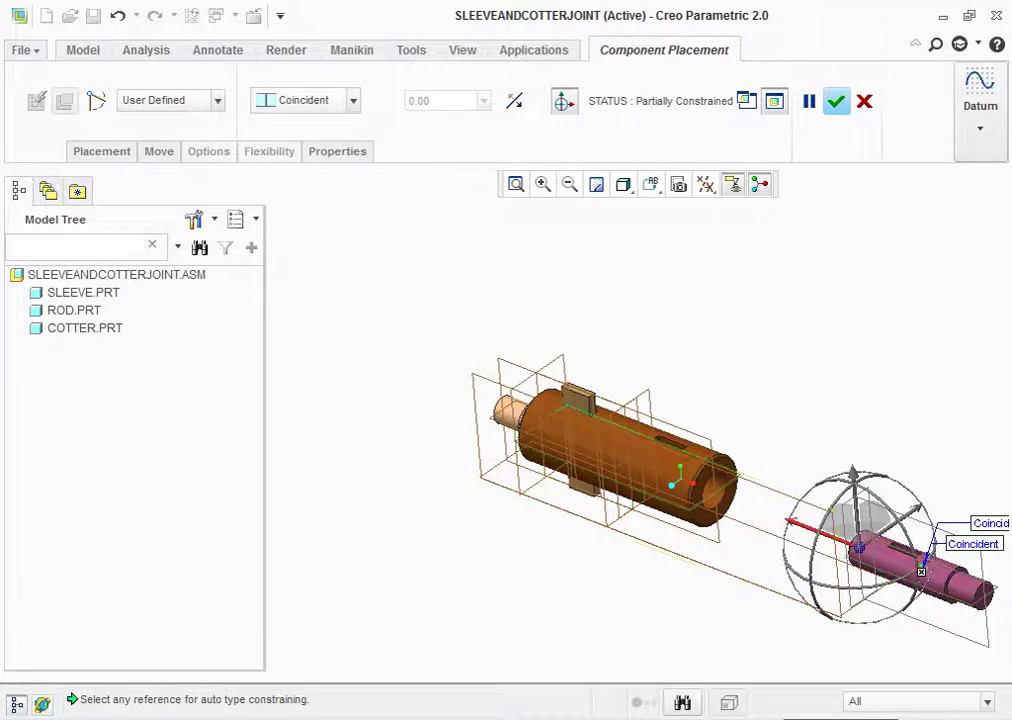
scroll(920, 572, "up", 5)
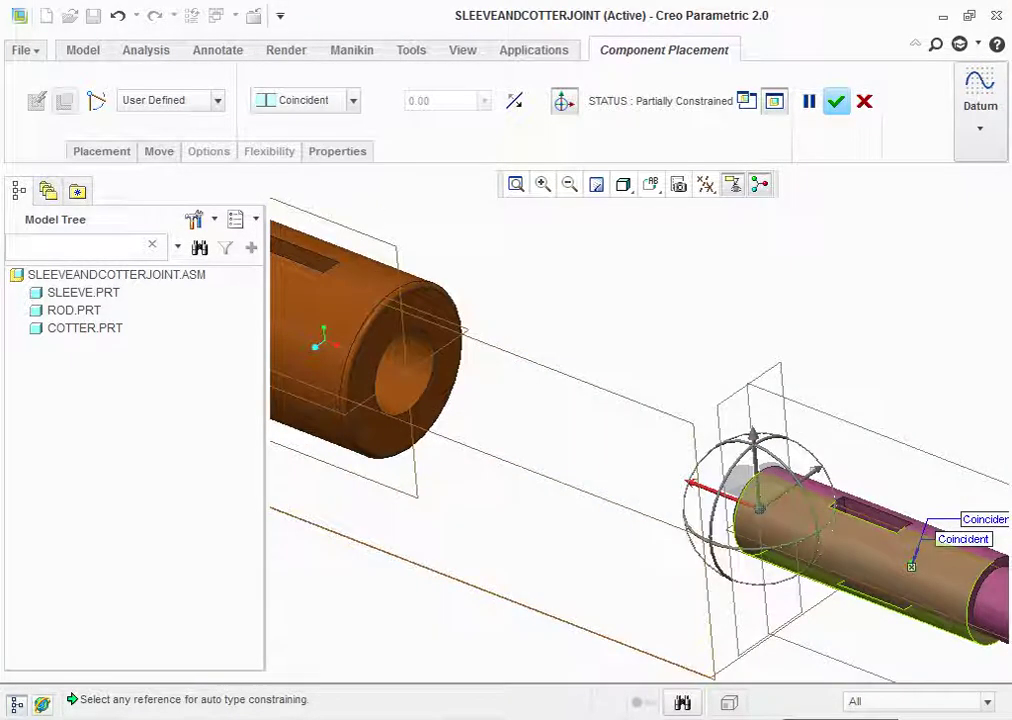
scroll(632, 486, "down", 2)
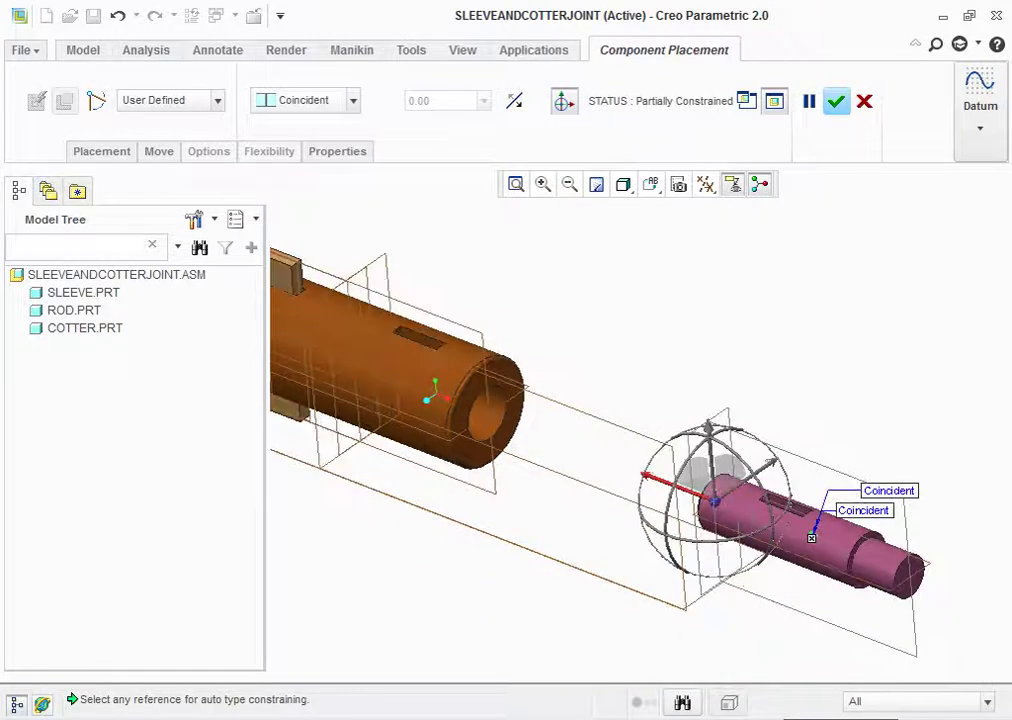
Make the rod's datum plane Coincident with the sleeve's datum plane and accept the placement
left_click(813, 532)
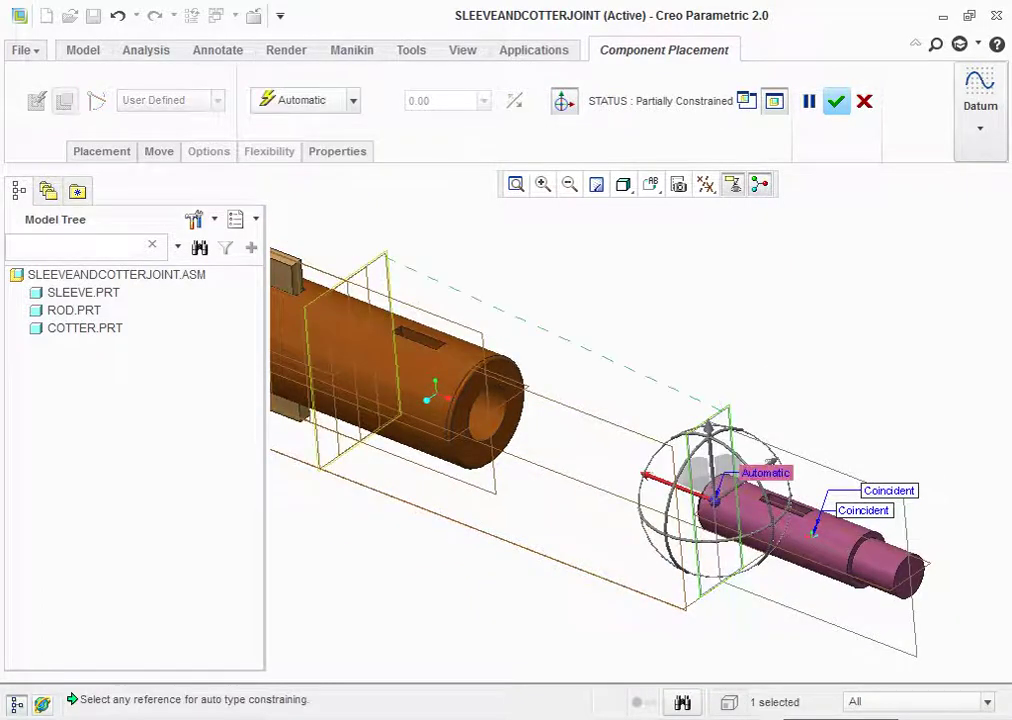
left_click(319, 440)
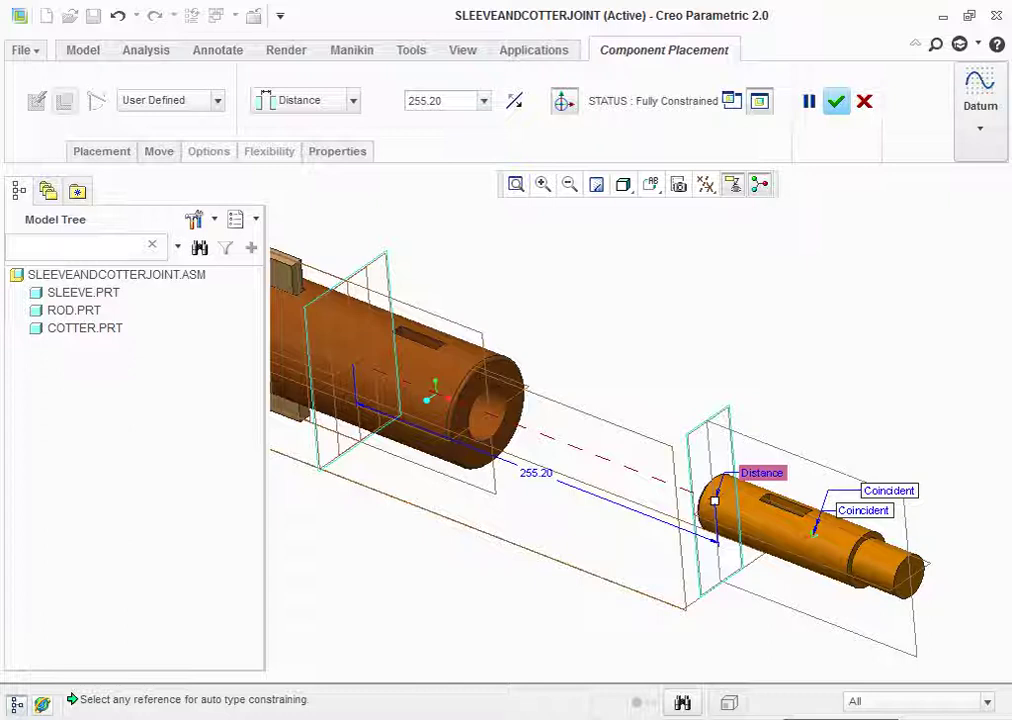
left_click(305, 100)
left_click(300, 190)
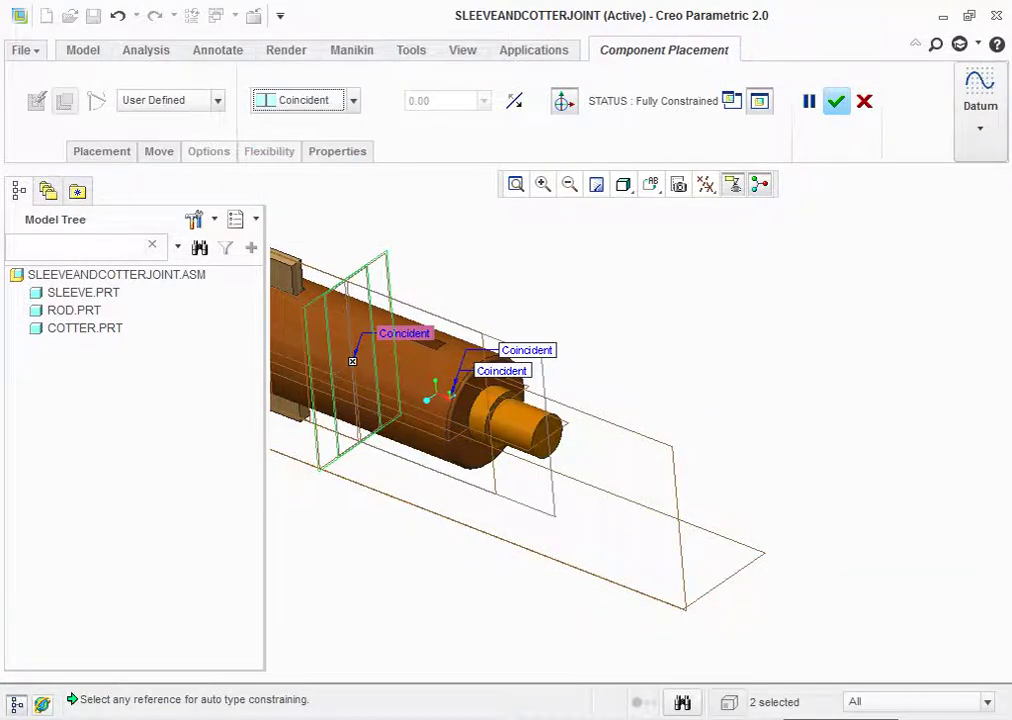
scroll(665, 357, "down", 3)
scroll(510, 255, "up", 2)
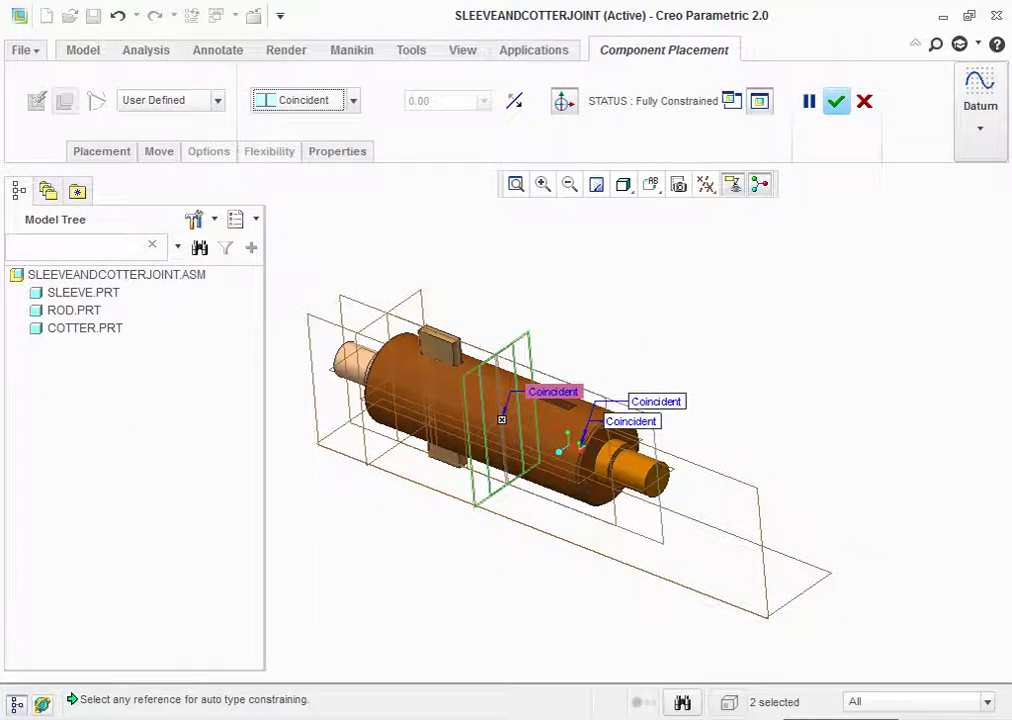
left_click(836, 100)
scroll(600, 400, "down", 2)
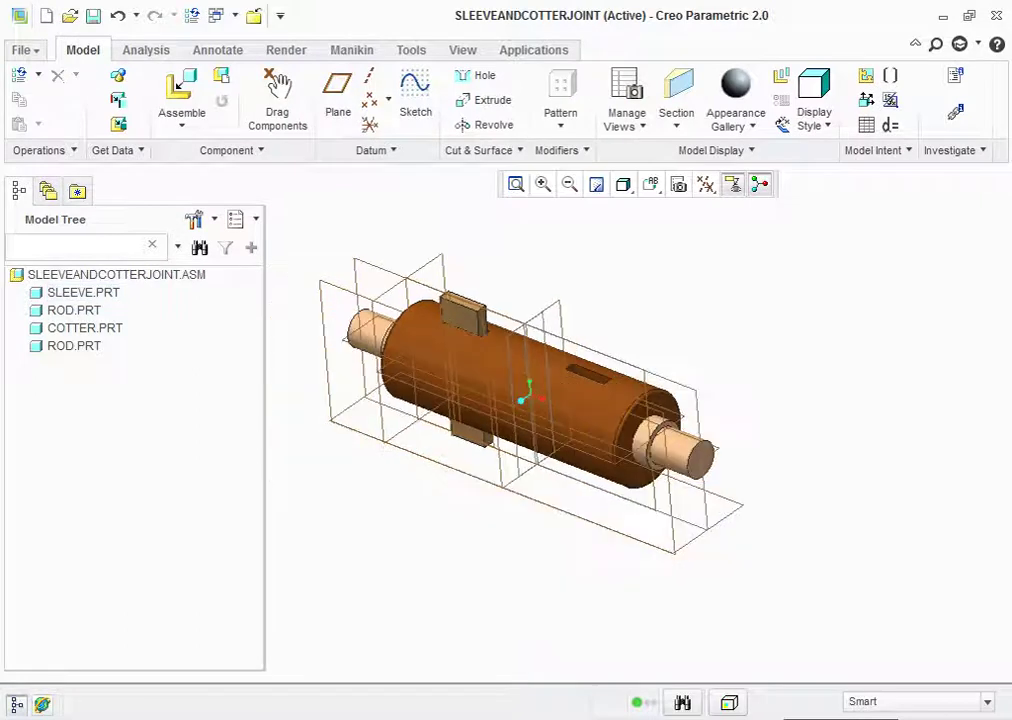
Bring cotter.prt into the assembly and move it out along the sleeve axis
left_click(181, 88)
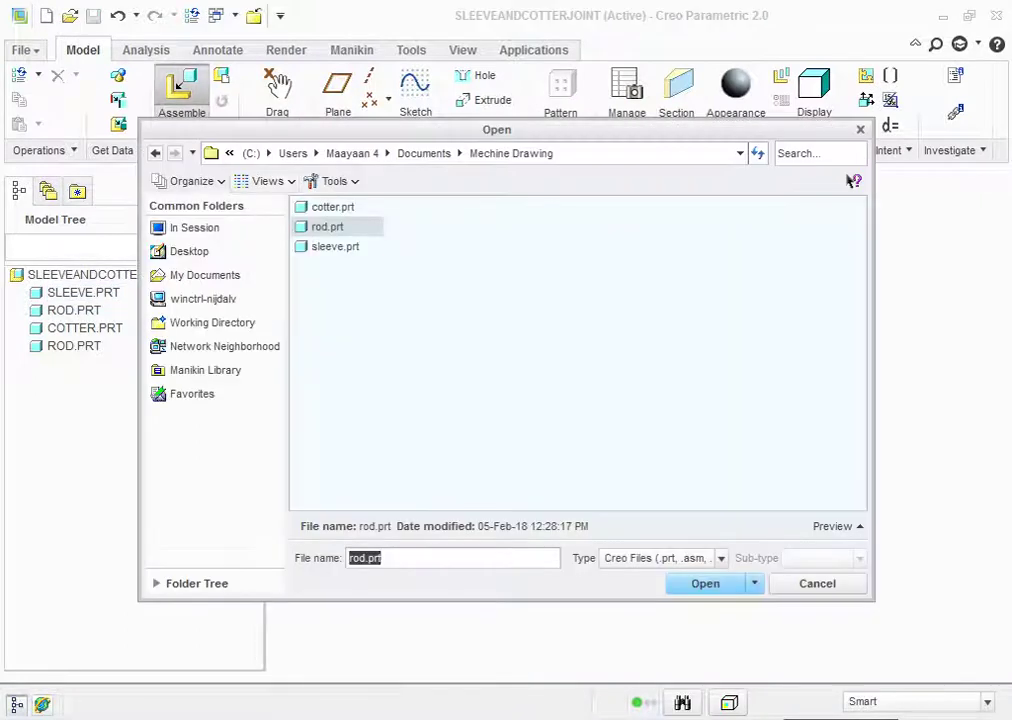
left_click(332, 206)
key("Return")
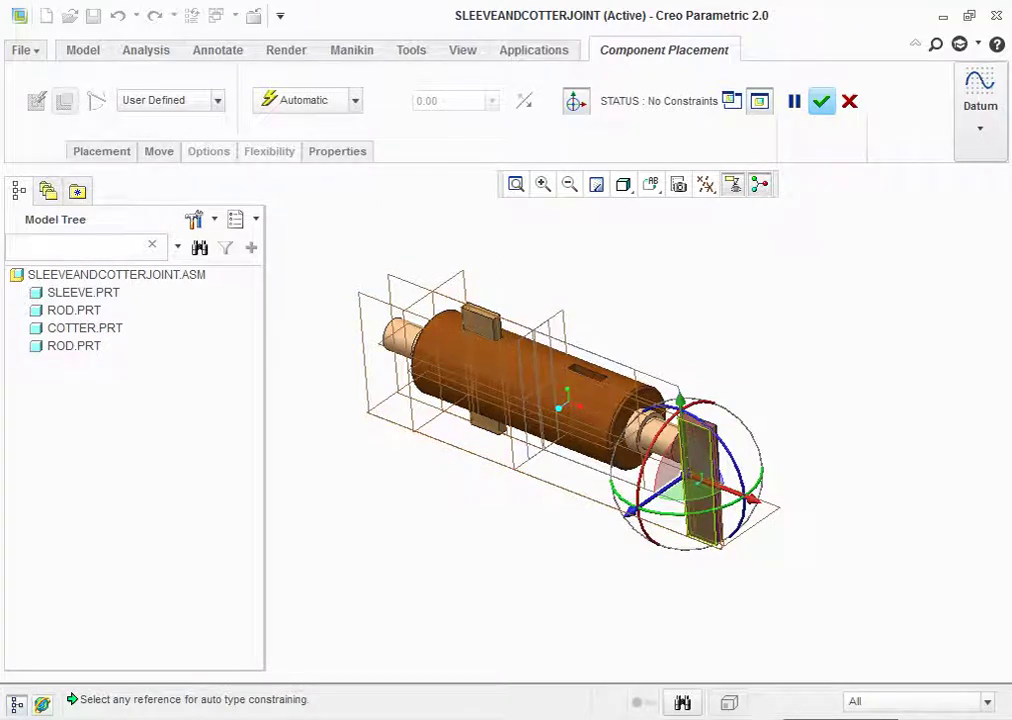
left_click_drag(690, 512, 740, 500)
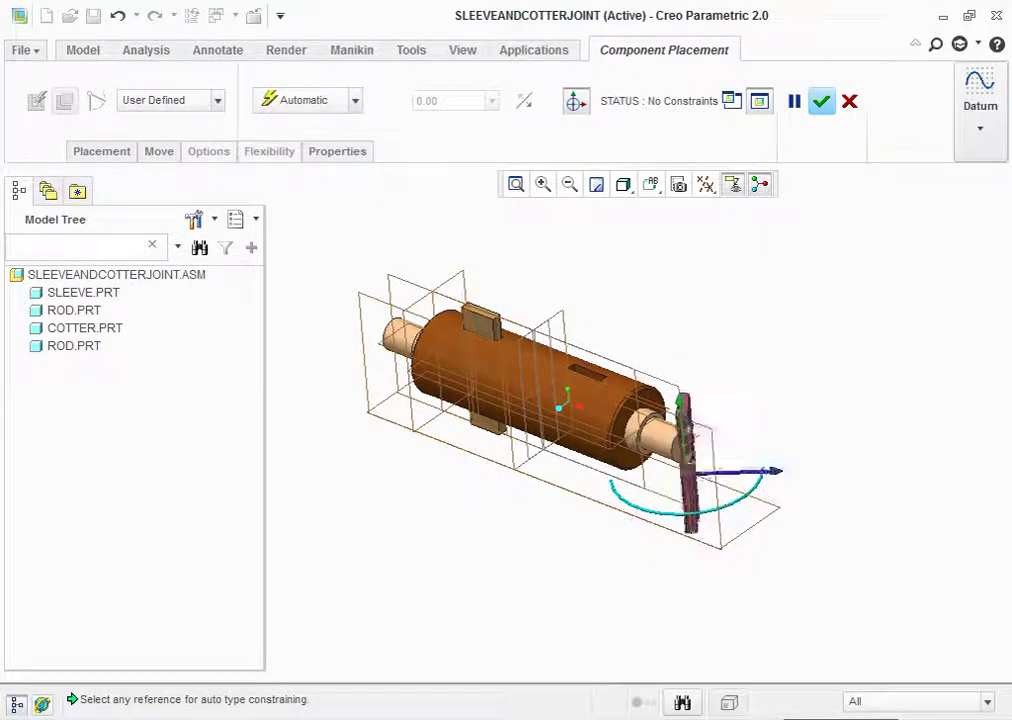
left_click_drag(672, 468, 858, 526)
middle_click_drag(673, 463, 581, 428)
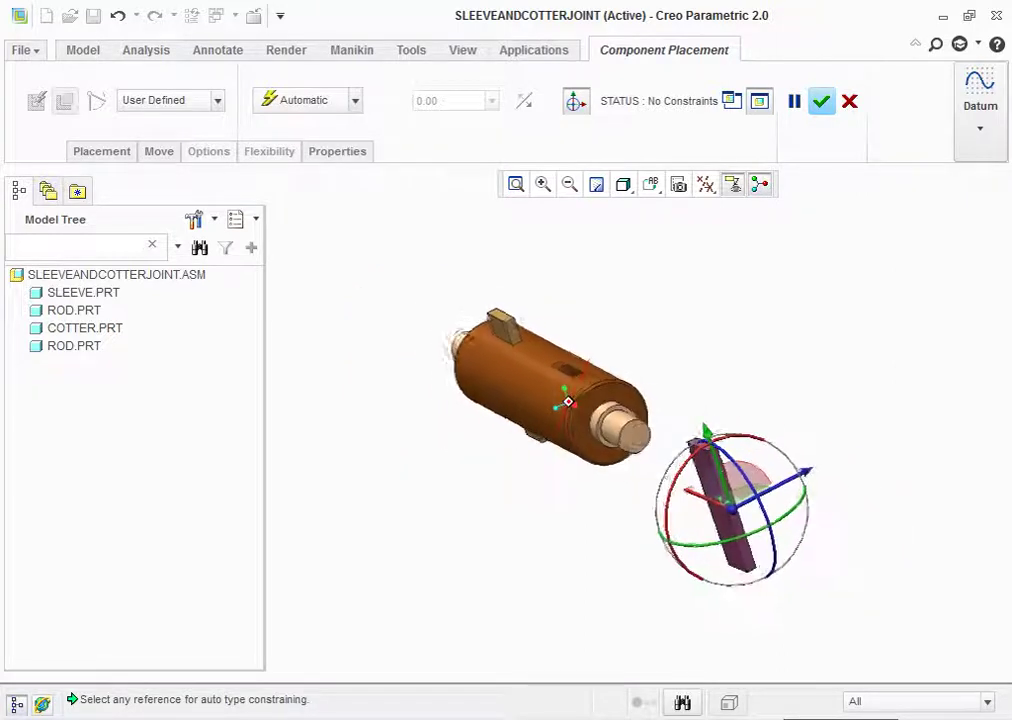
scroll(608, 505, "down", 2)
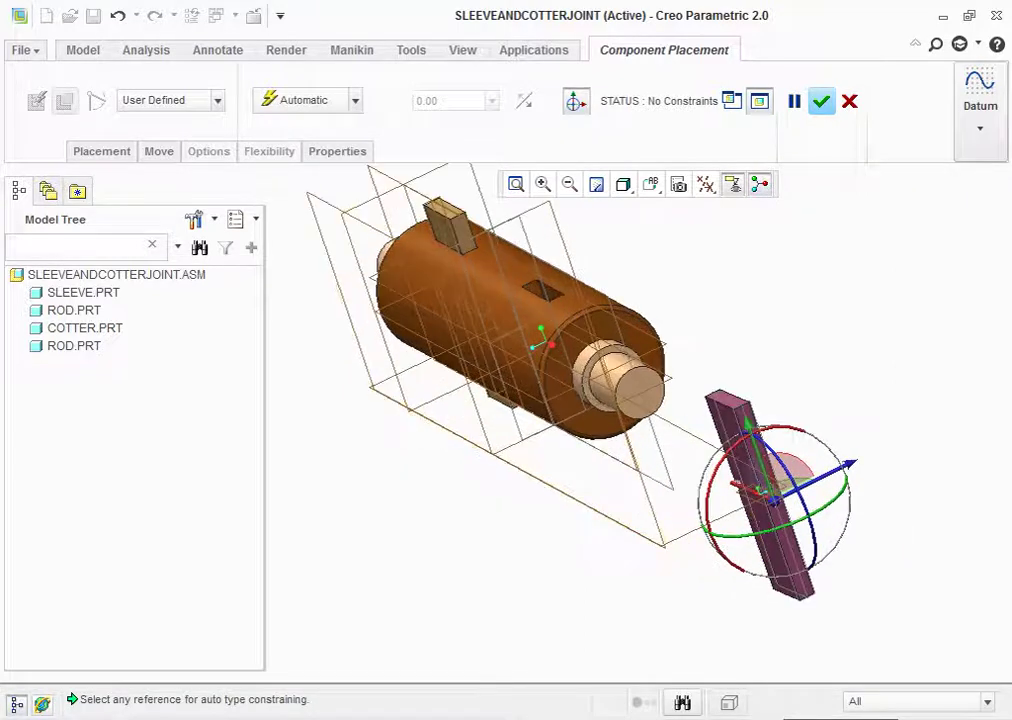
Make a cotter surface Coincident with the matching sleeve reference and start a second constraint
left_click(770, 470)
left_click(640, 390)
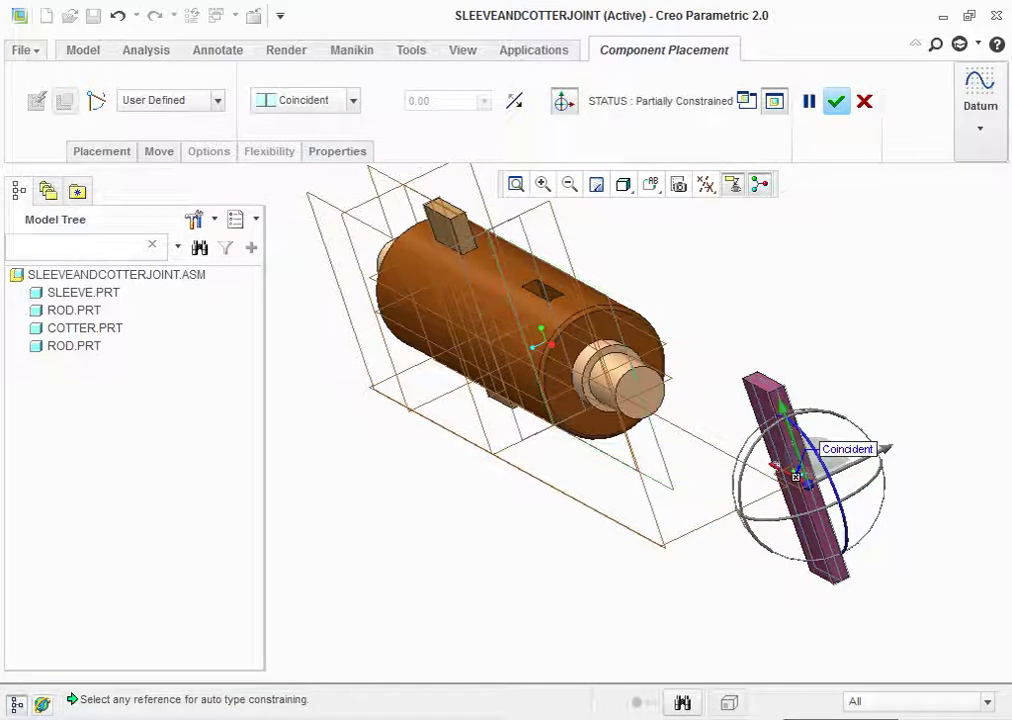
left_click(583, 348)
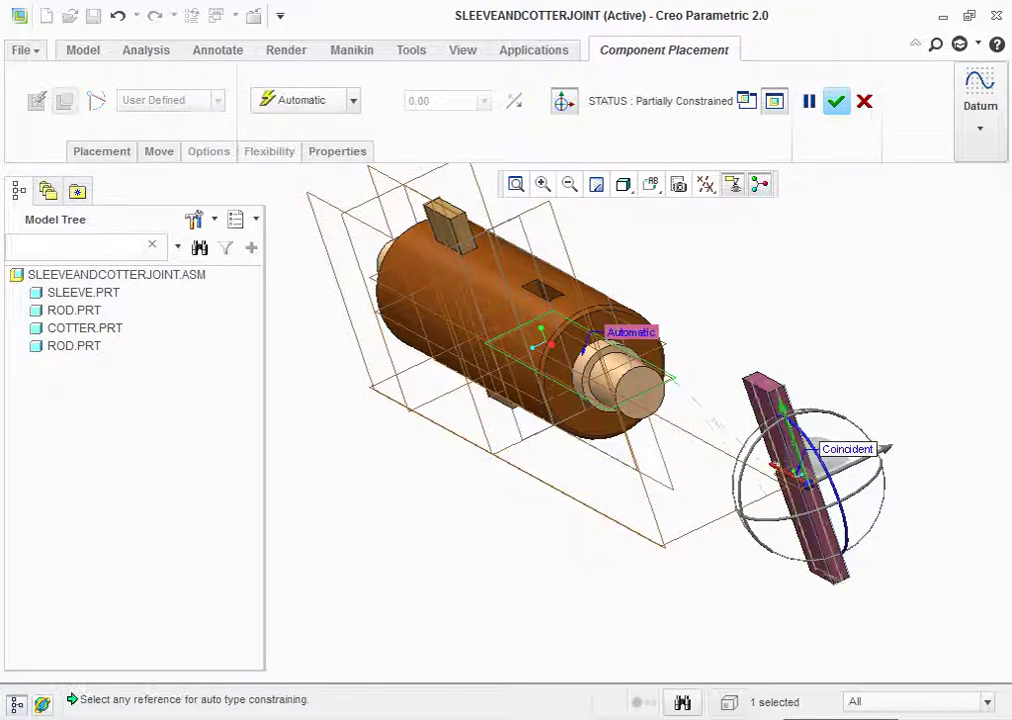
left_click(778, 467)
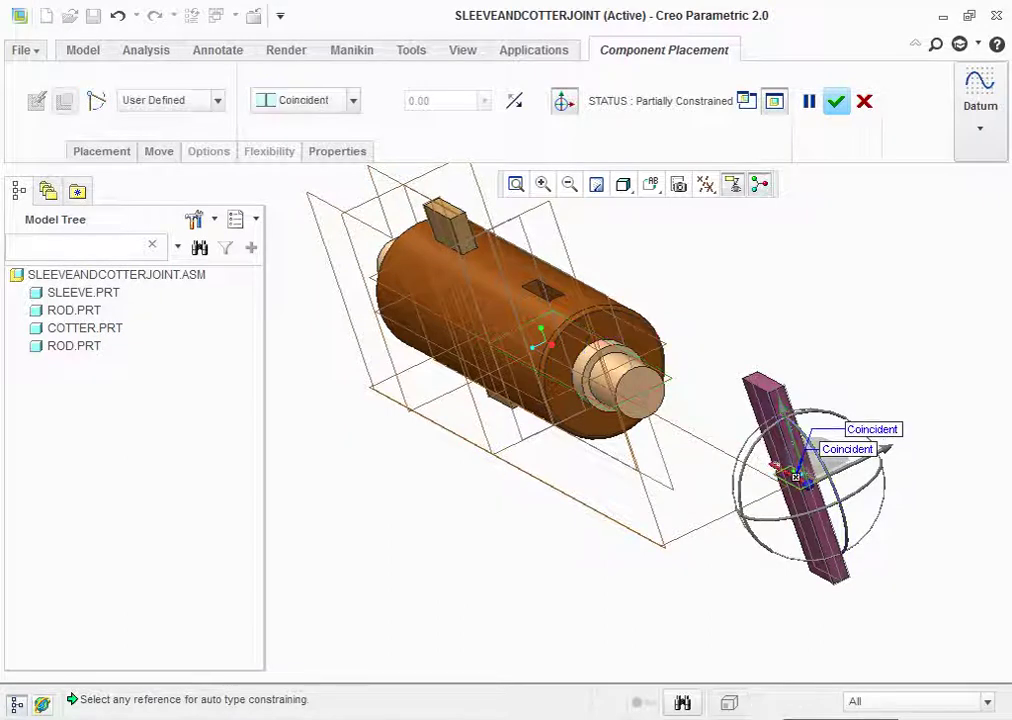
scroll(795, 477, "up", 2)
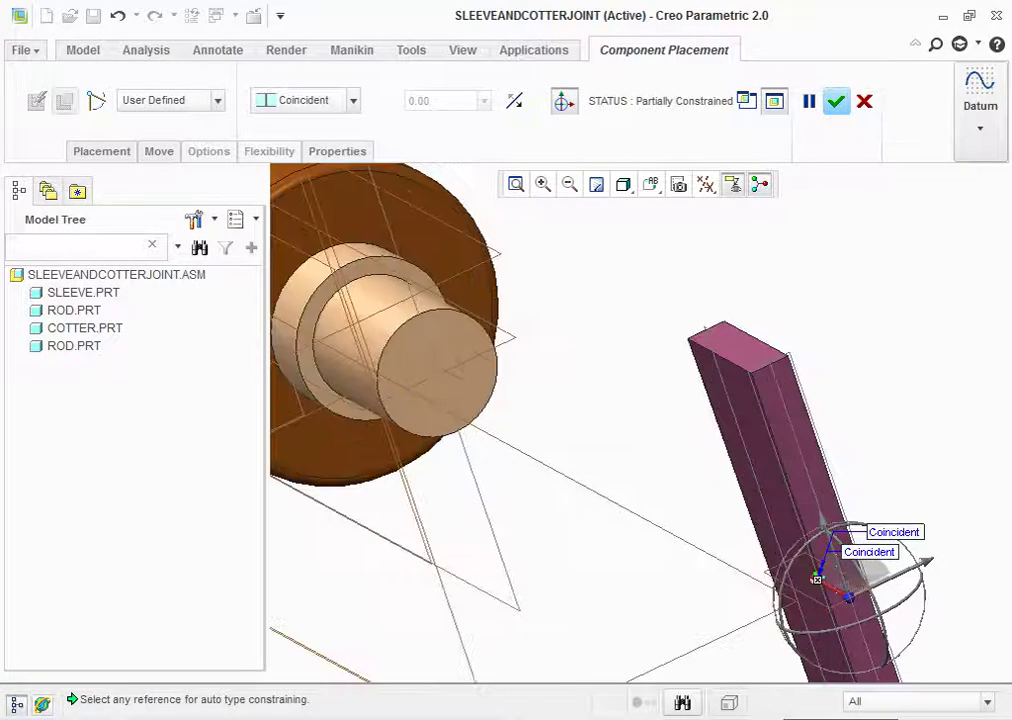
Mate the cotter face to the sleeve slot face as Coincident and accept the placement
left_click(830, 520)
scroll(830, 520, "down", 1)
scroll(893, 494, "down", 2)
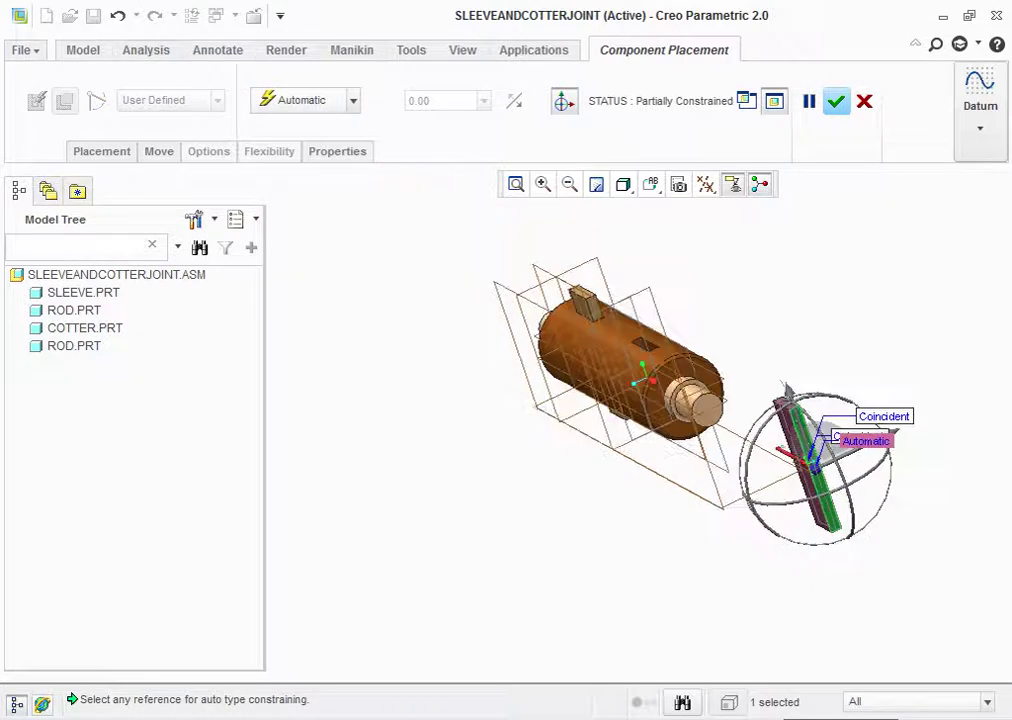
middle_click_drag(893, 494, 975, 497)
scroll(700, 380, "up", 3)
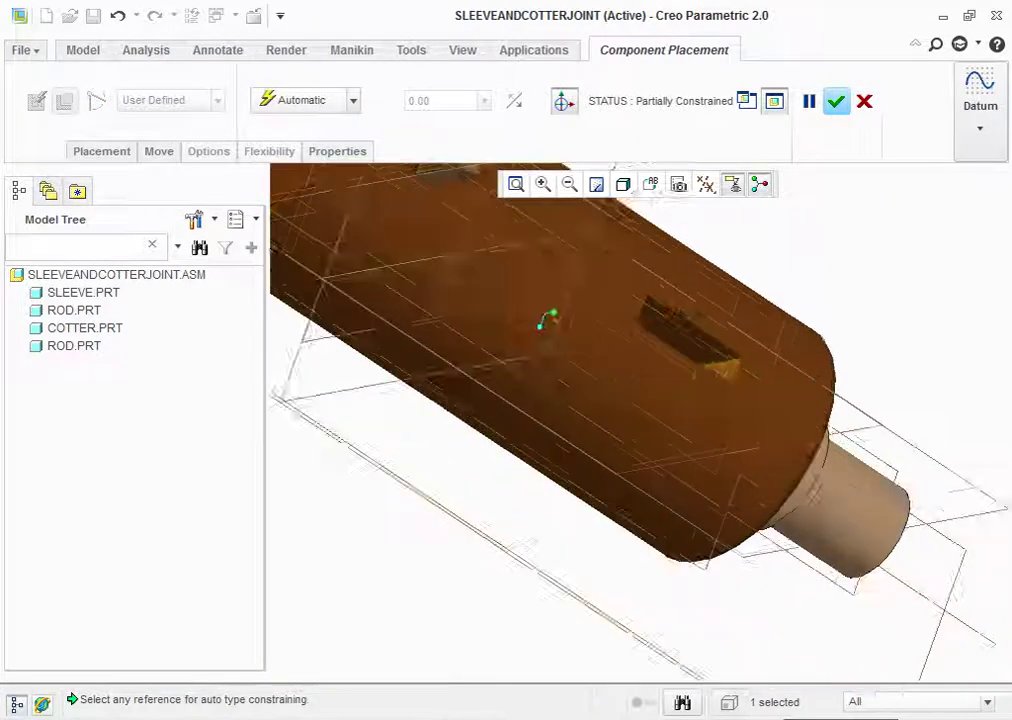
scroll(724, 376, "up", 1)
left_click(724, 376)
scroll(724, 376, "down", 2)
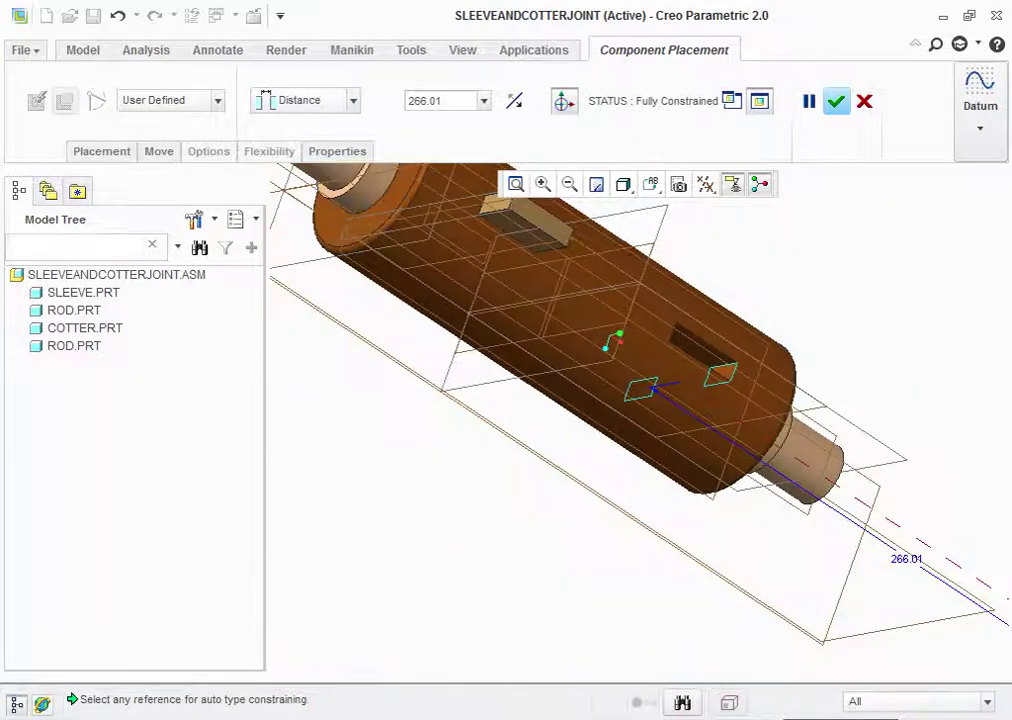
left_click(300, 100)
left_click(296, 192)
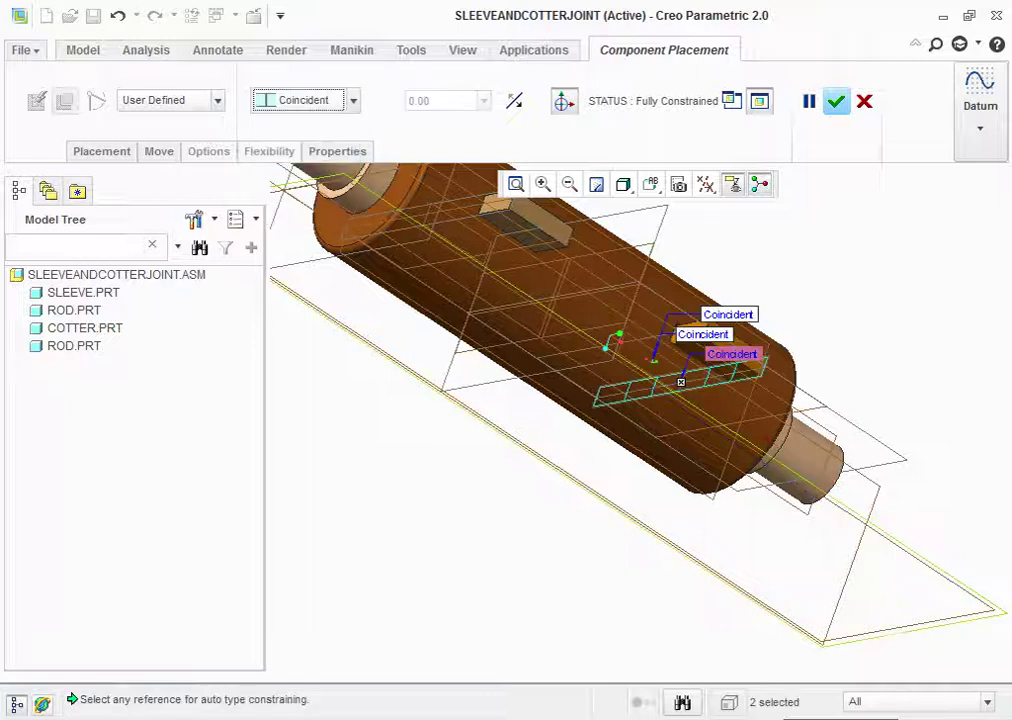
left_click(836, 100)
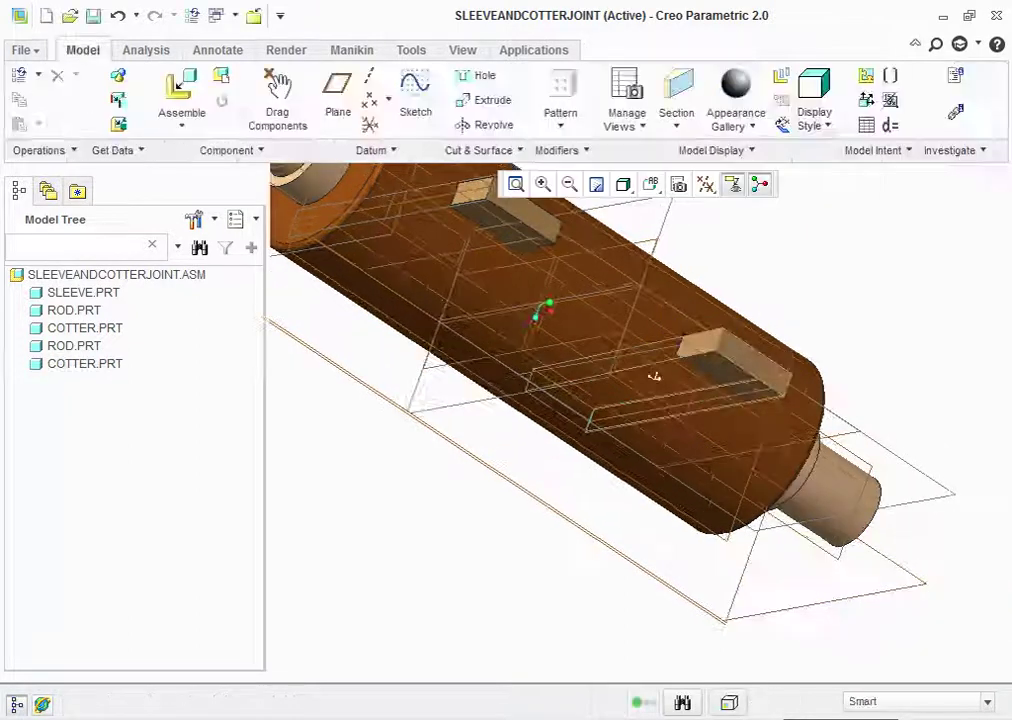
Switch to the Standard, then Default orientation, and orbit to an angled side view
left_click(651, 184)
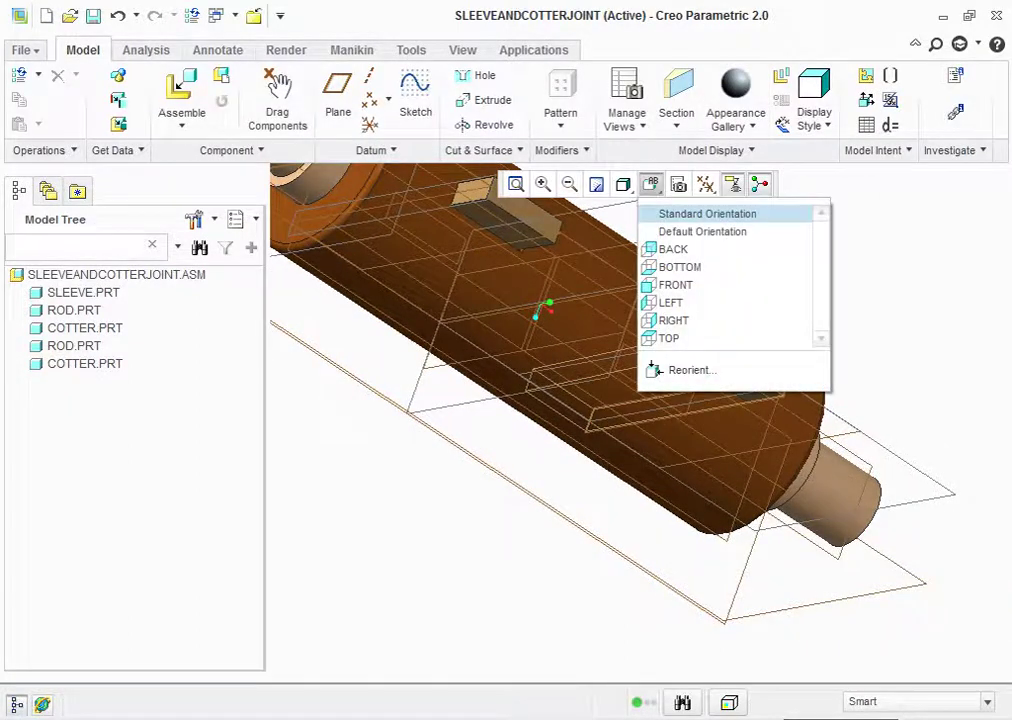
left_click(707, 213)
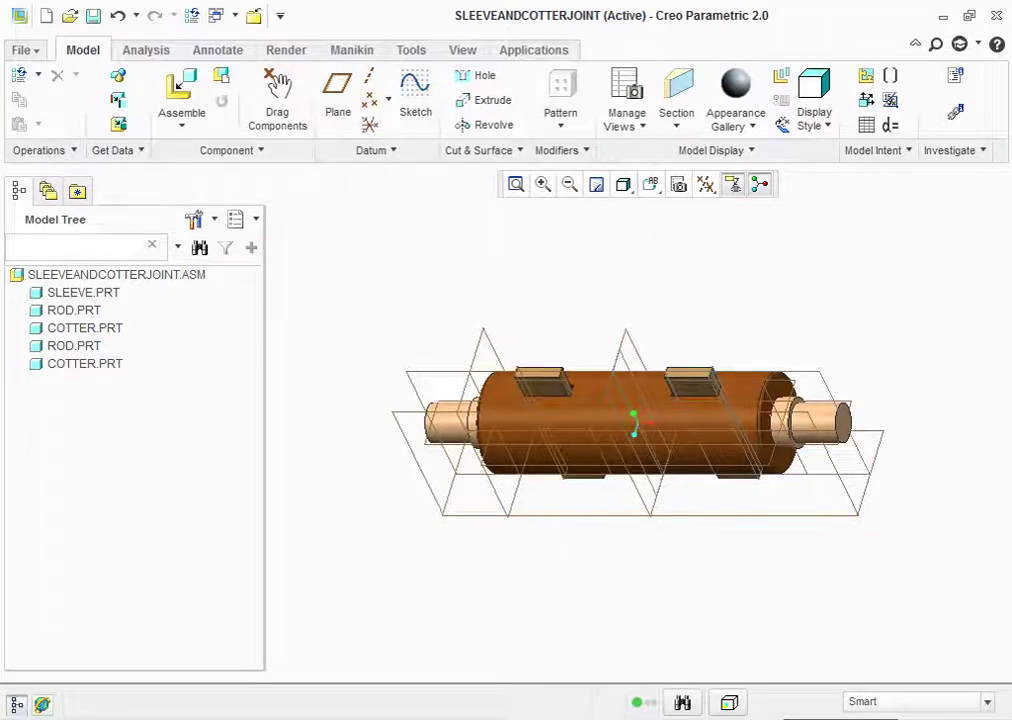
left_click(651, 184)
left_click(705, 230)
mouse_move(600, 430)
middle_mouse_down()
mouse_move(660, 440)
mouse_move(640, 470)
middle_mouse_up()
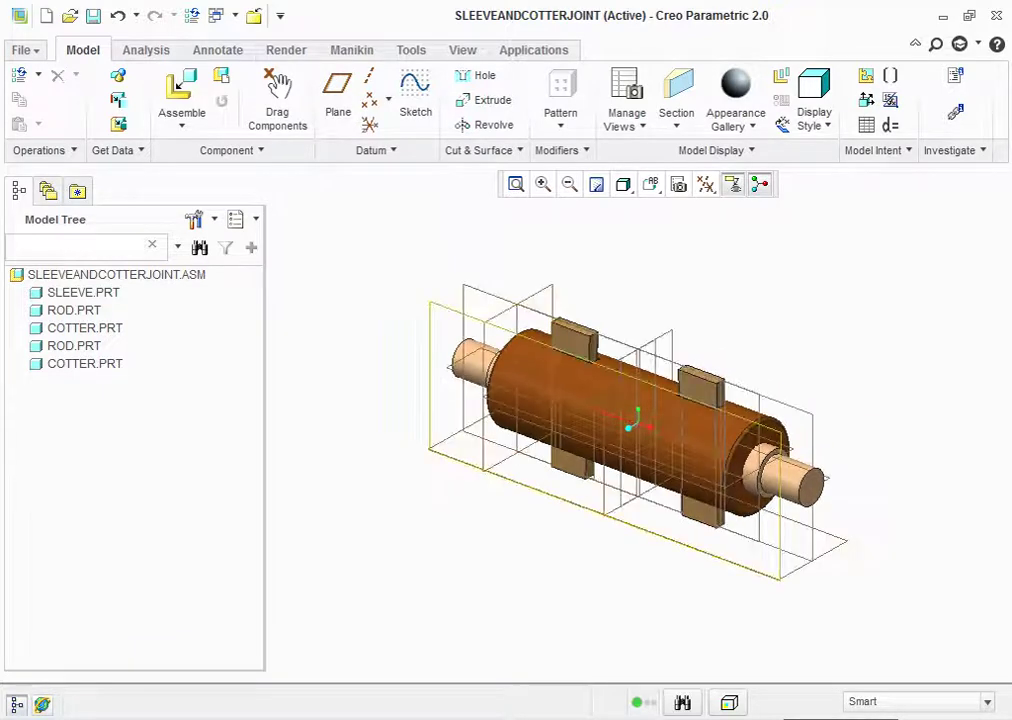
Turn off datum plane display in the datum display filter
left_click(705, 184)
left_click(705, 217)
left_click(705, 217)
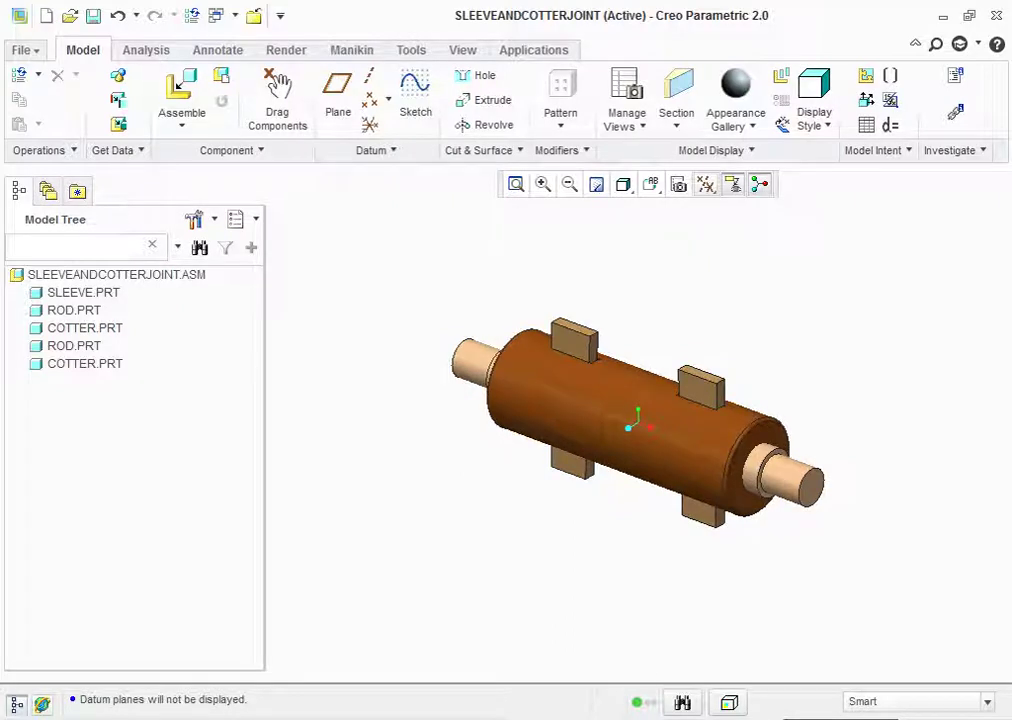
scroll(716, 361, "down", 2)
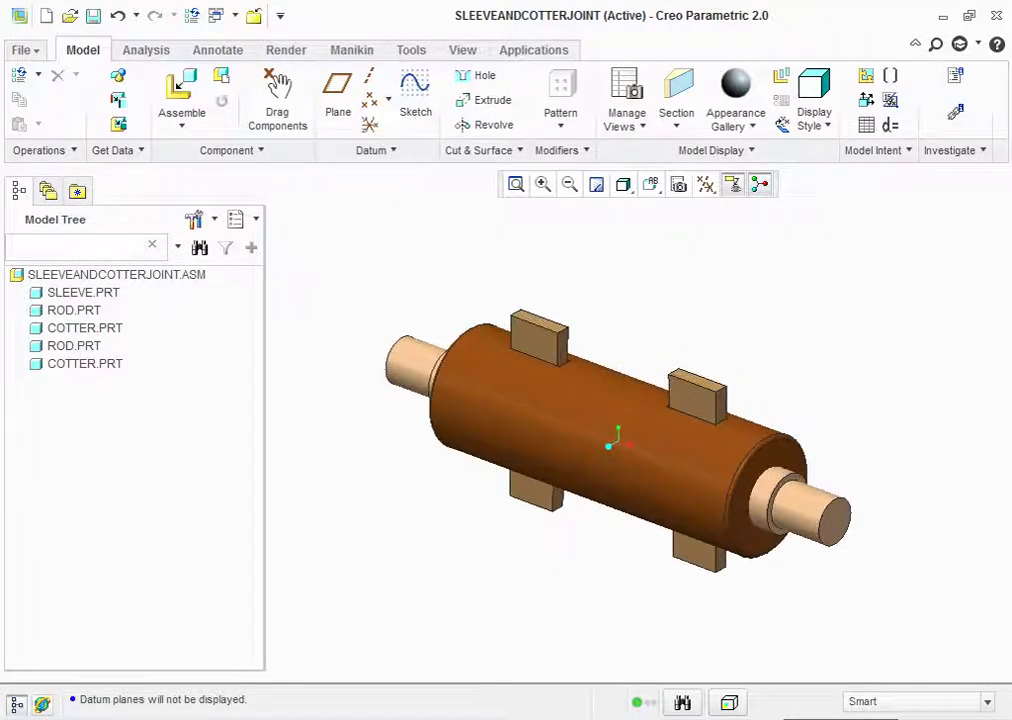
scroll(716, 361, "down", 2)
scroll(689, 310, "up", 1)
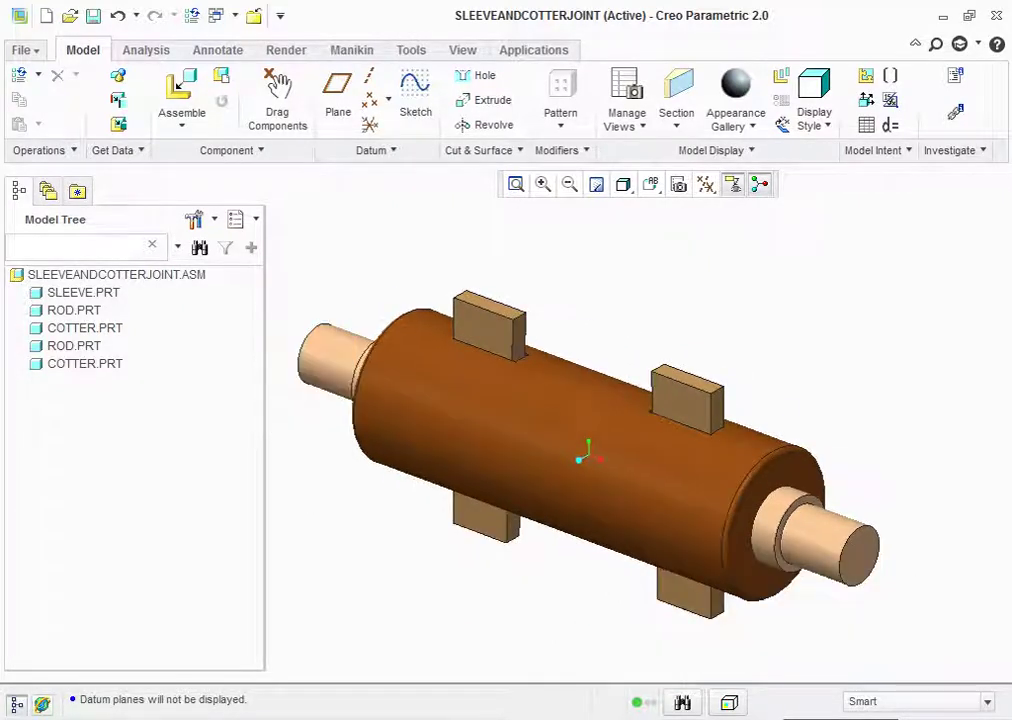
Set the display style to Shading With Edges, after briefly trying Shading With Reflections
left_click(650, 184)
left_click(623, 184)
left_click(650, 237)
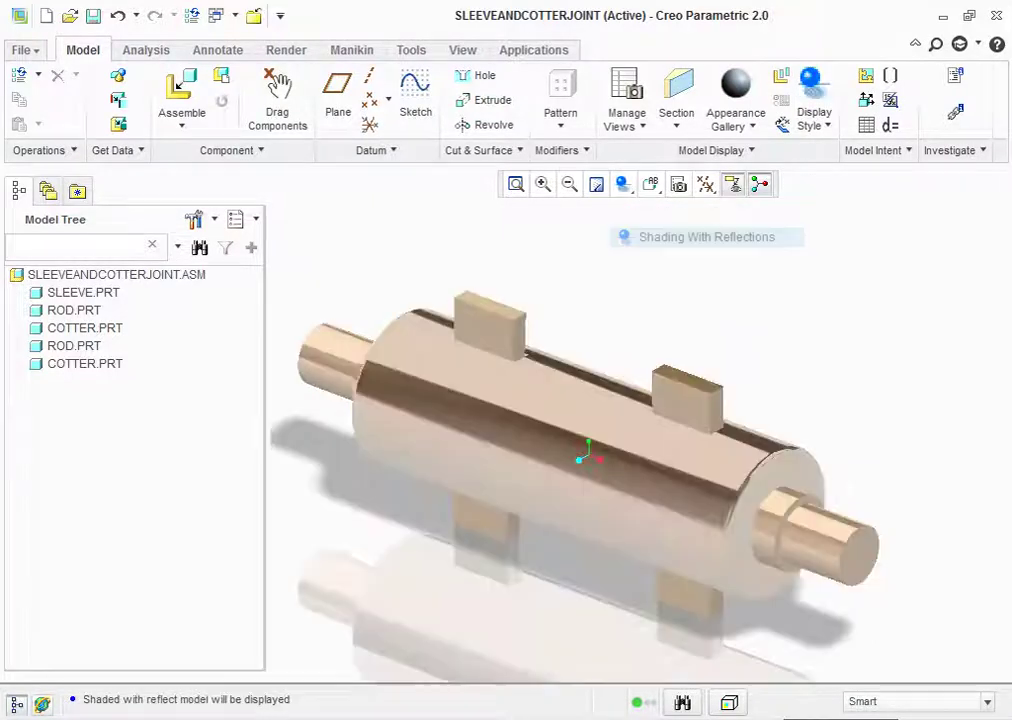
left_click(623, 184)
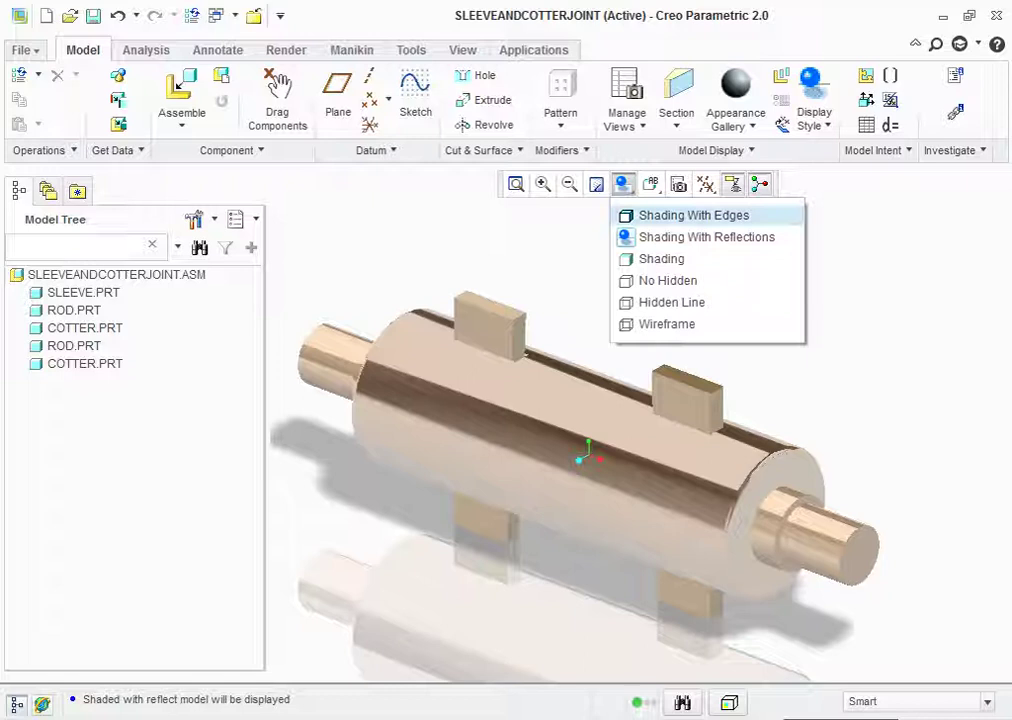
left_click(660, 216)
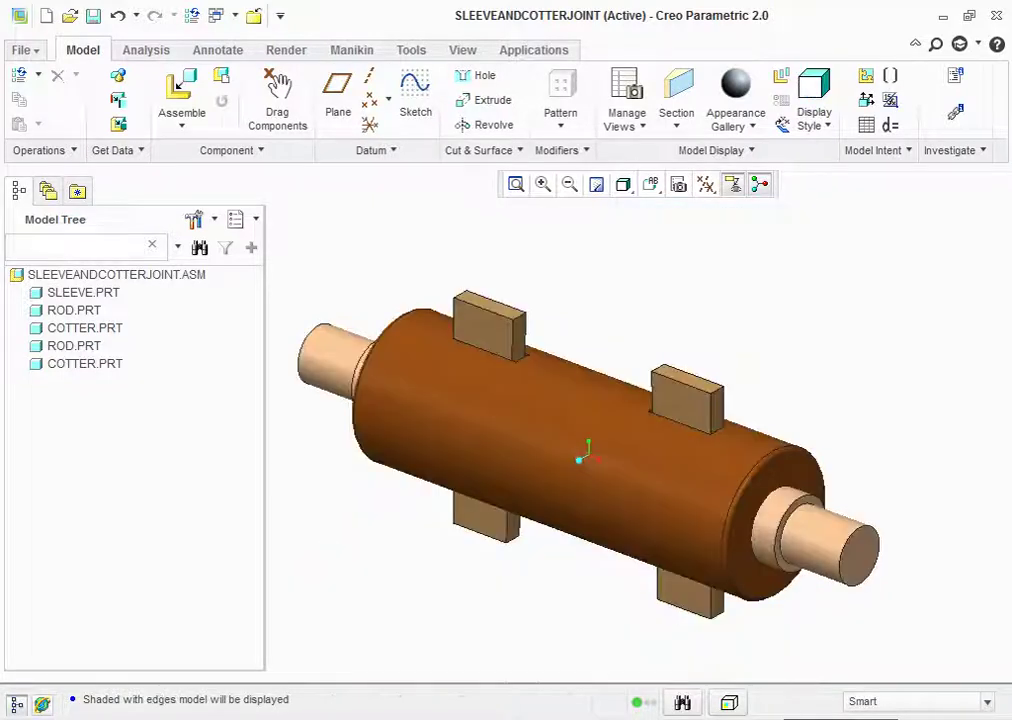
Render the whole assembly with Render Window on the Render tab, then open the File menu
left_click(286, 50)
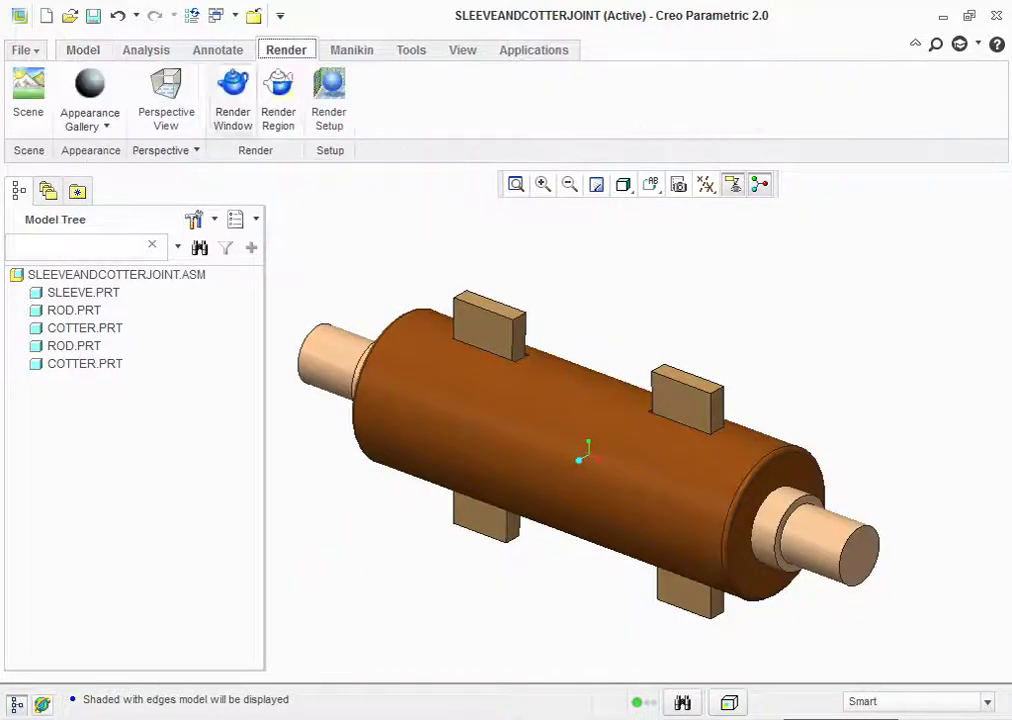
left_click(89, 100)
left_click(232, 100)
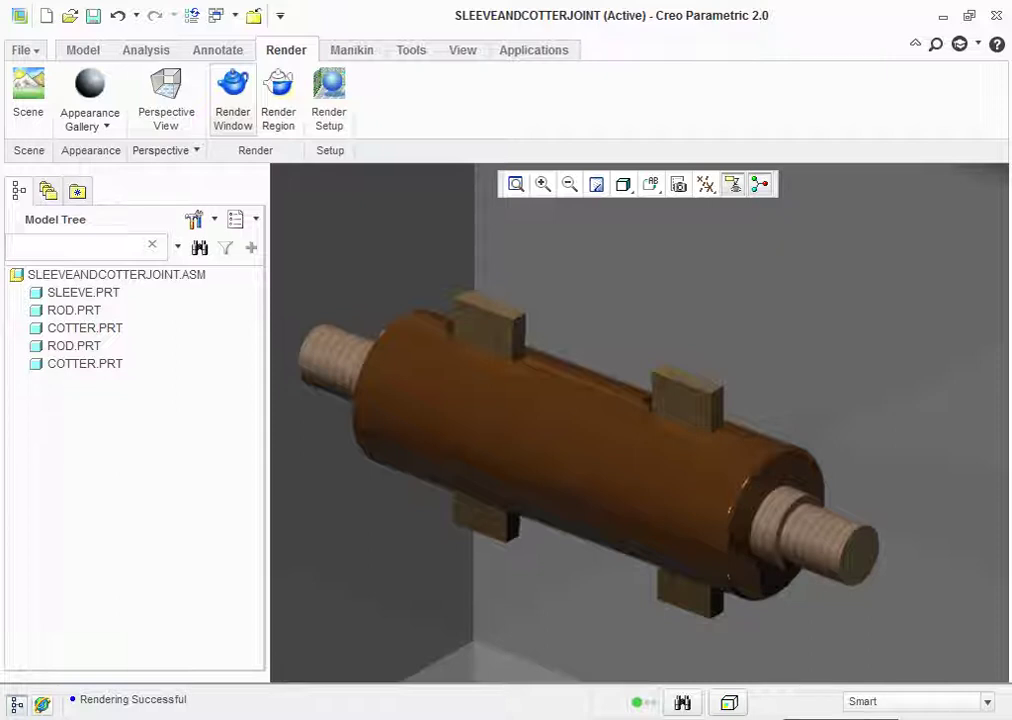
left_click(24, 50)
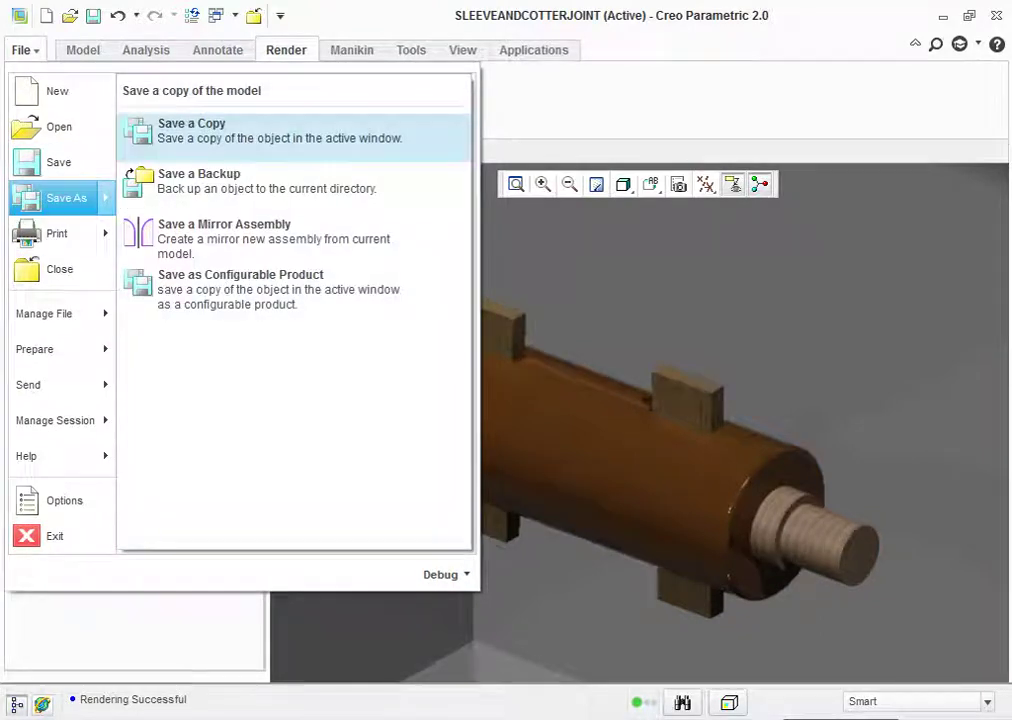
Save a copy as JPEG (*.jpg) sleeveandcotterjoint.jpg, then save the SLEEVEANDCOTTERJOINT assembly
left_click(190, 130)
left_click(540, 591)
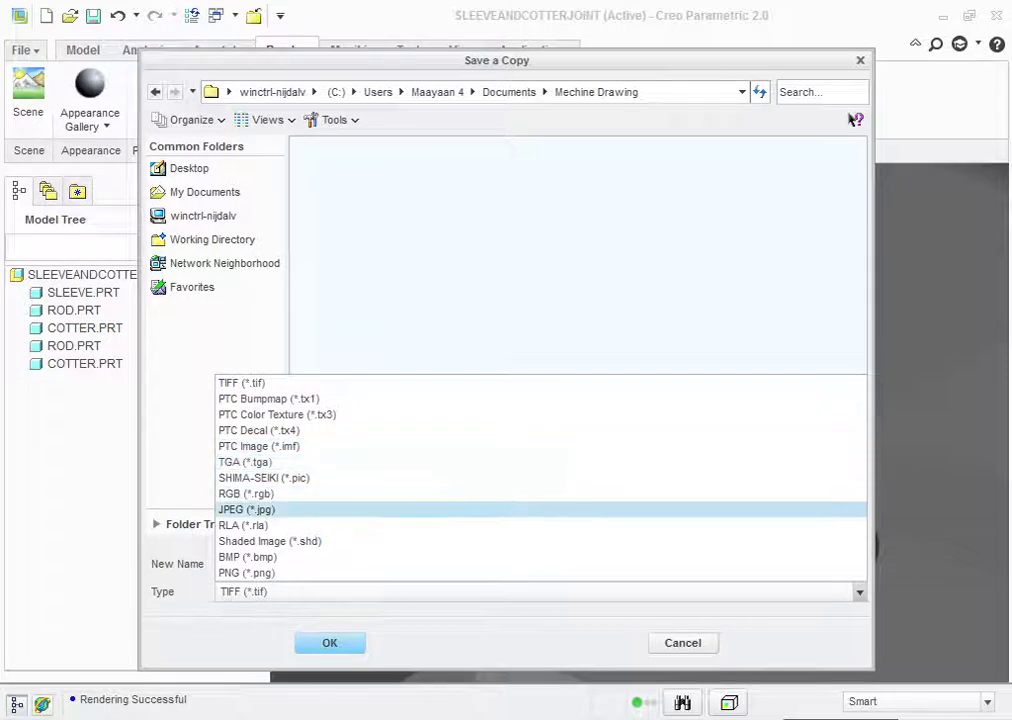
left_click(246, 509)
left_click(330, 643)
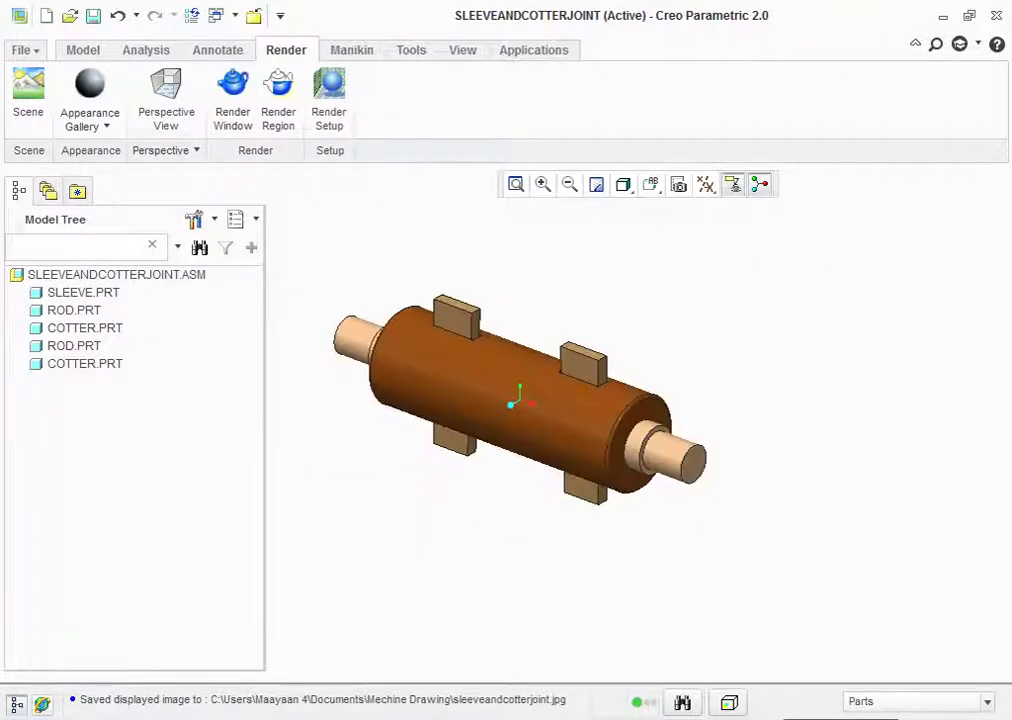
left_click(92, 15)
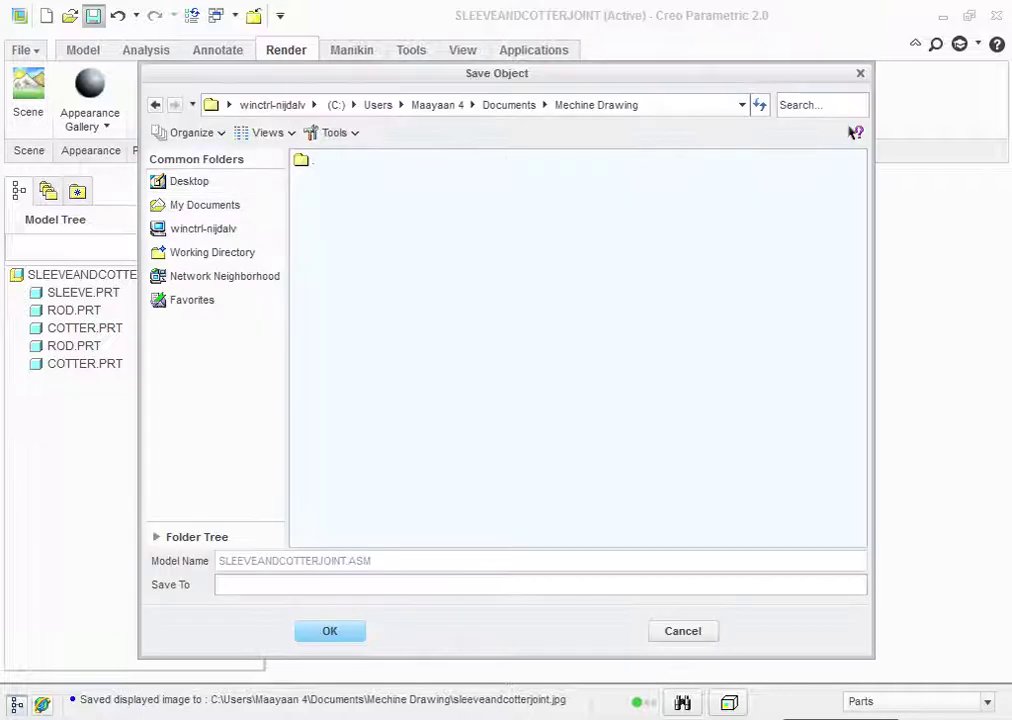
key("Return")
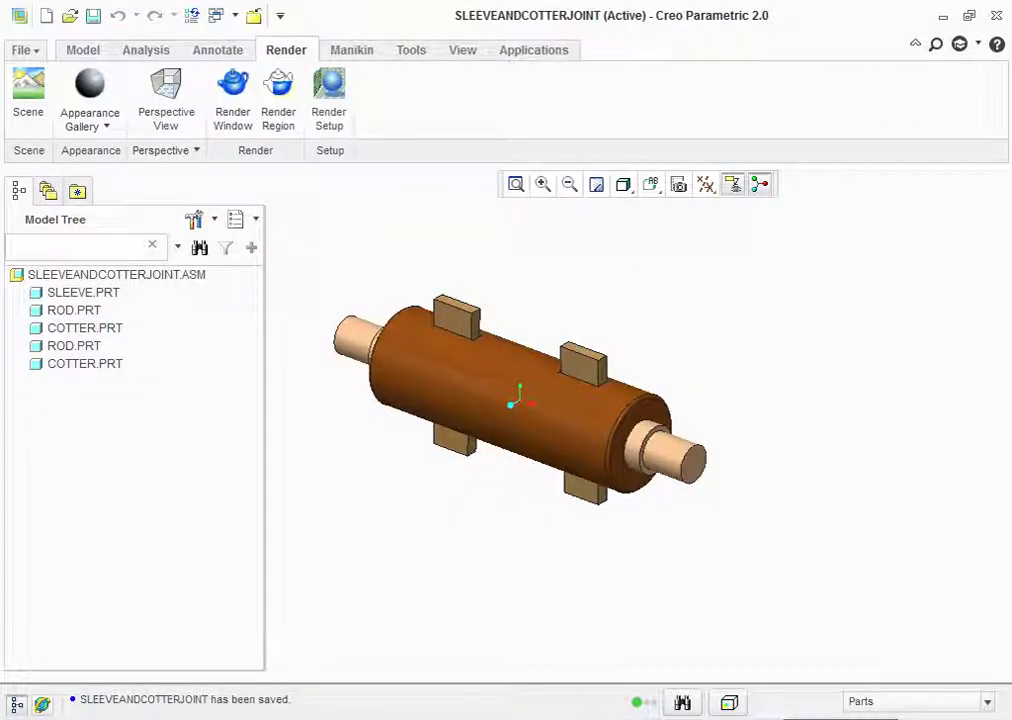